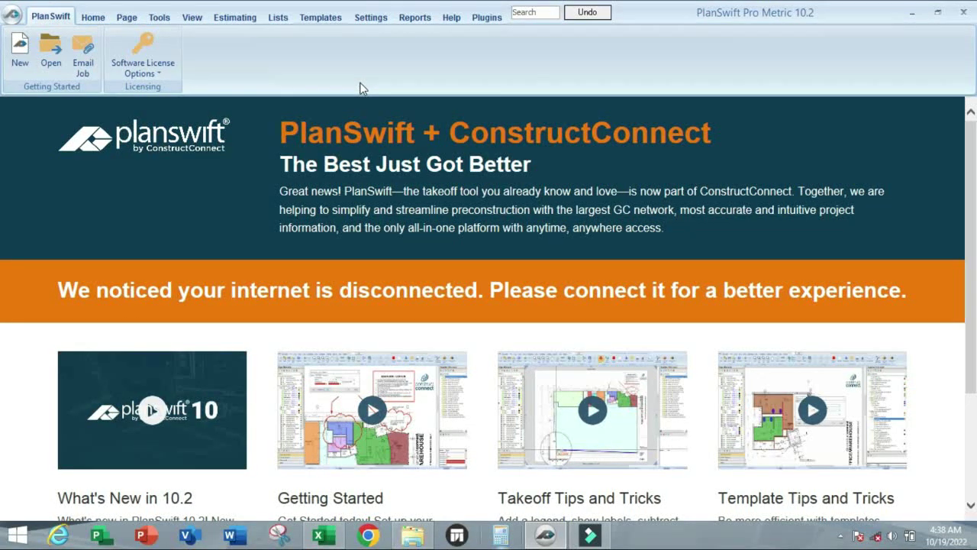
{"action": "left_click", "coordinate": [92, 17]}
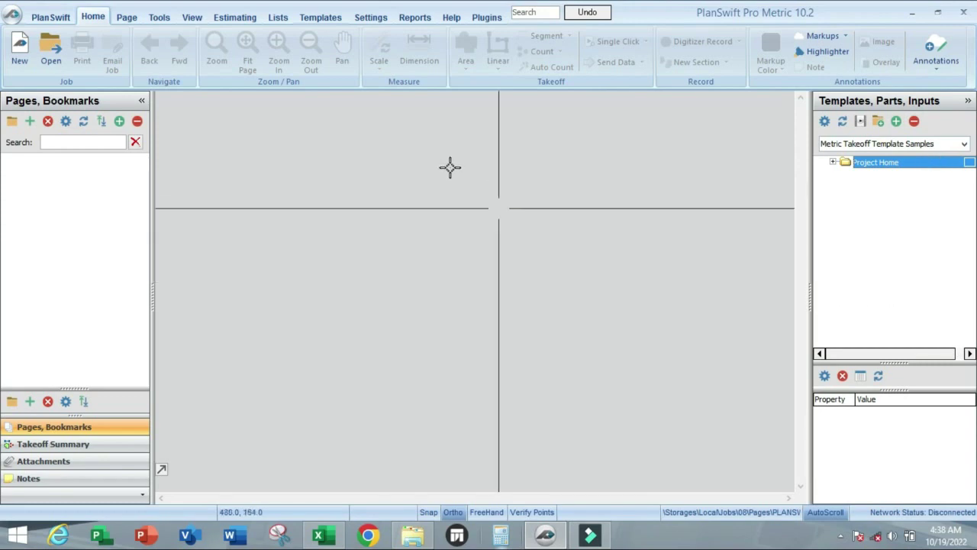
{"action": "left_click", "coordinate": [54, 51]}
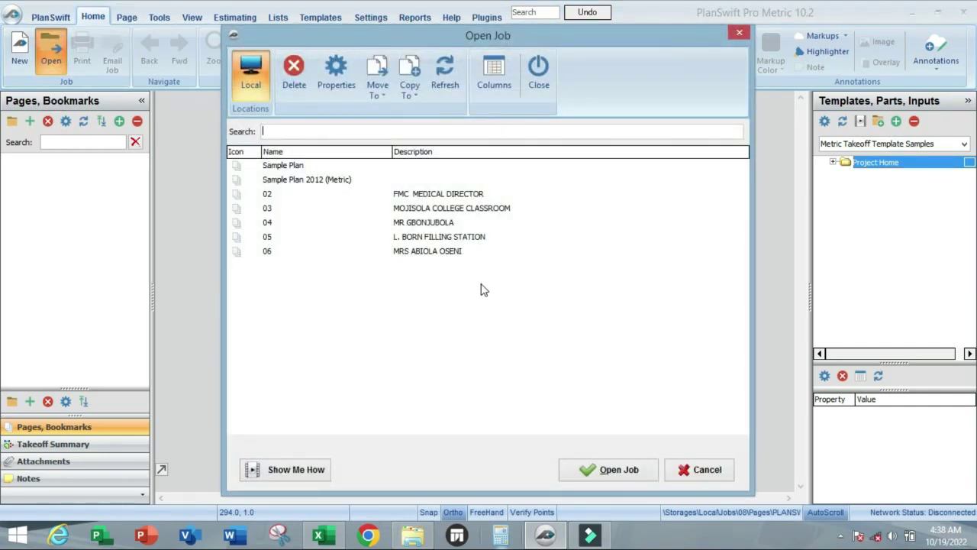
{"action": "left_click", "coordinate": [703, 469]}
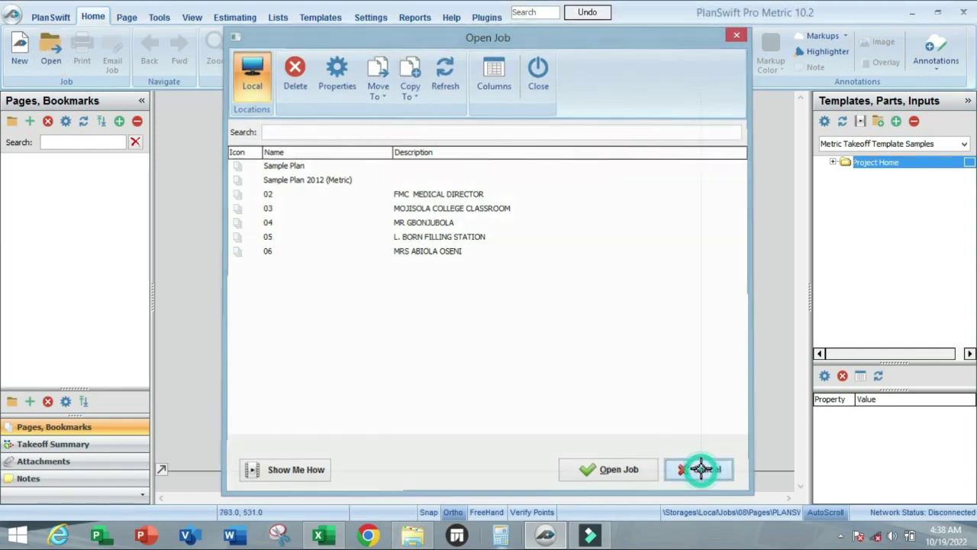
- Start a new job with job/quote number 08 and the description PLANSWIFT TRAINING
{"action": "left_click", "coordinate": [18, 54]}
{"action": "left_click", "coordinate": [357, 177]}
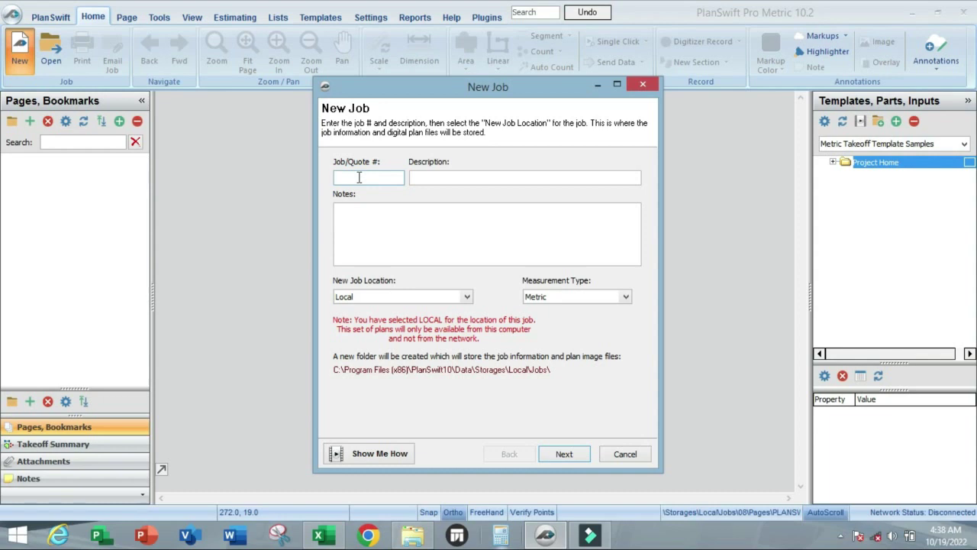
{"action": "type", "text": "08"}
{"action": "left_click", "coordinate": [467, 179]}
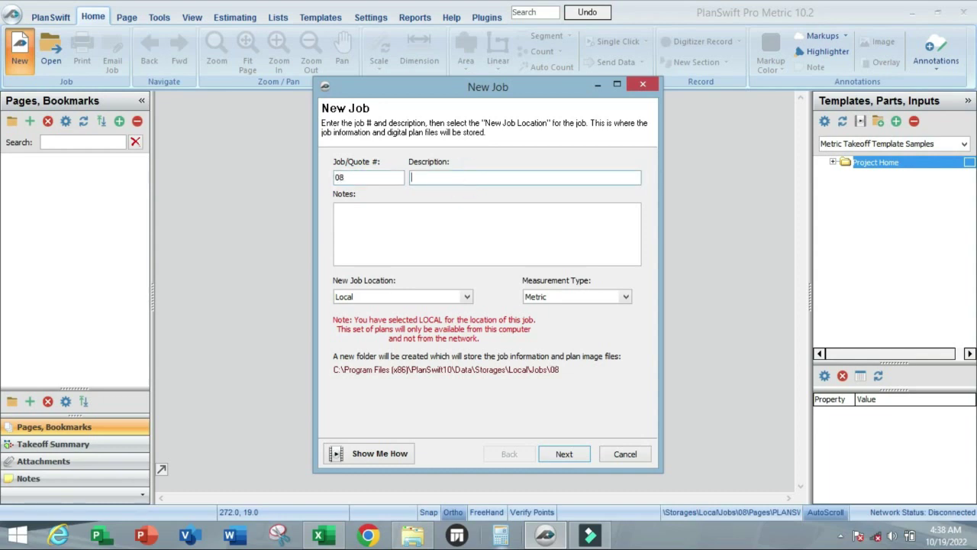
{"action": "type", "text": "PLANSWIFT TRAINING"}
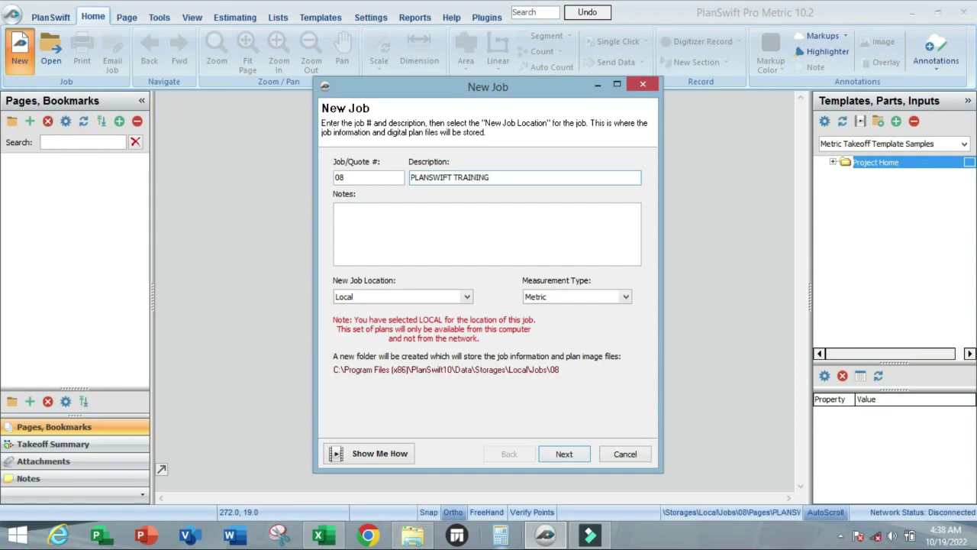
- Try English as the new job's measurement type and switch it back to Metric
{"action": "left_click", "coordinate": [626, 298]}
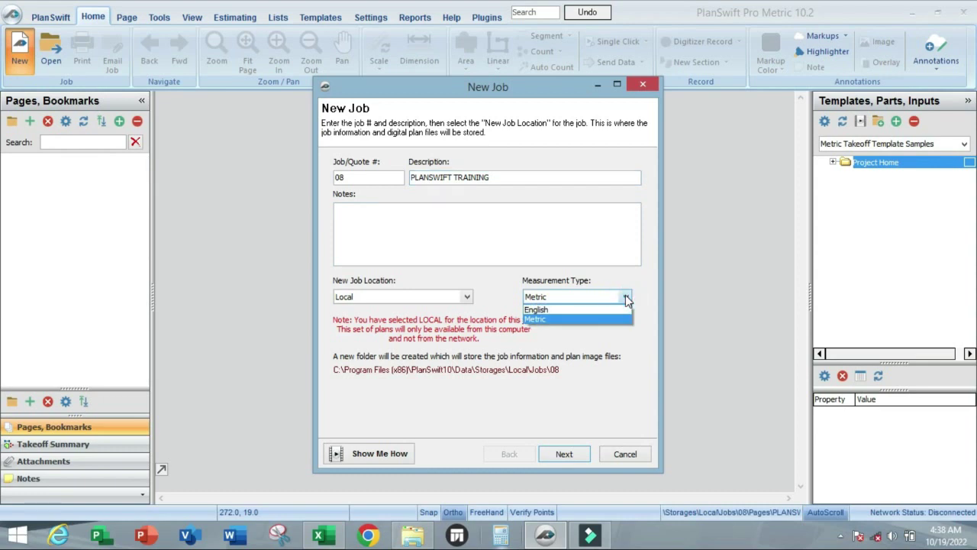
{"action": "left_click", "coordinate": [609, 310]}
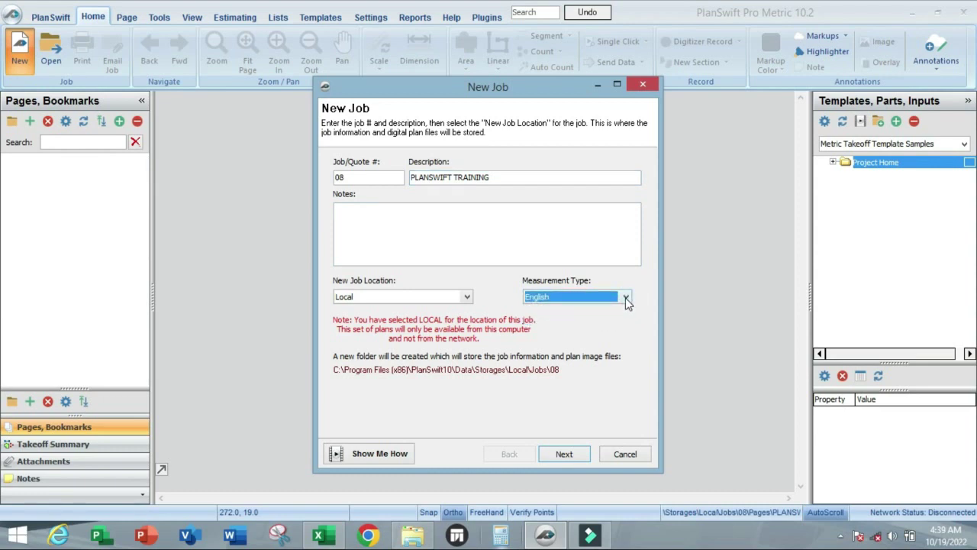
{"action": "left_click", "coordinate": [626, 299]}
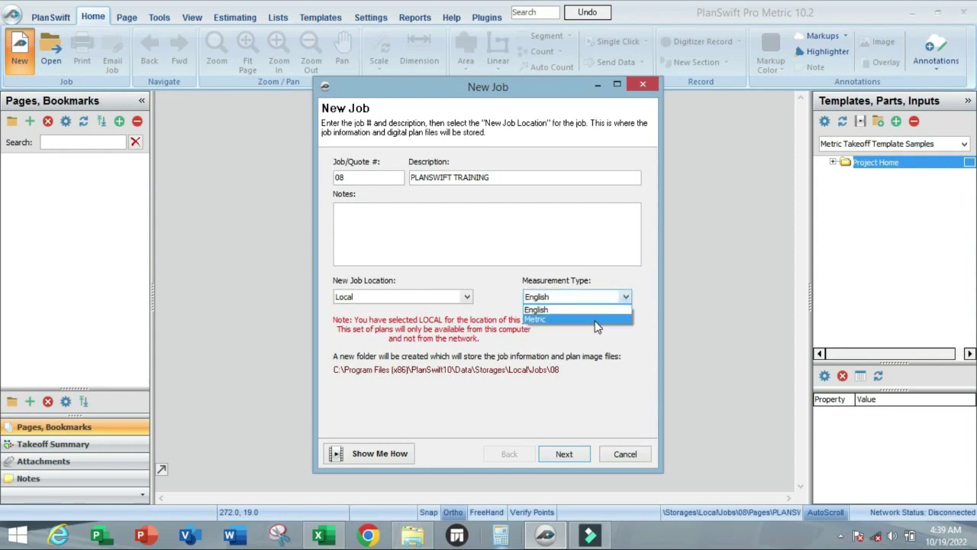
{"action": "left_click", "coordinate": [596, 319]}
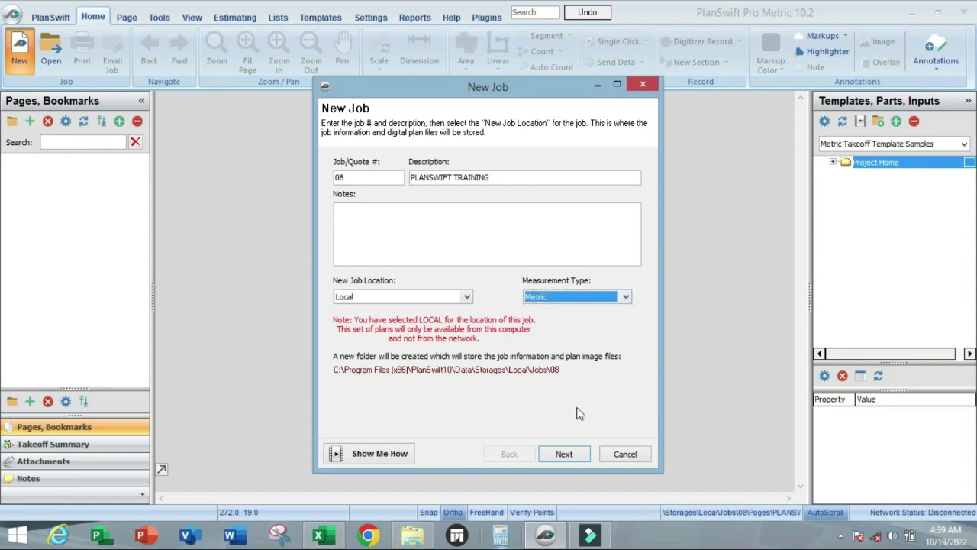
- Include all drawing files of the PLANSWIFT TRAINING folder on the desktop as the new job's image files
{"action": "left_click", "coordinate": [571, 456]}
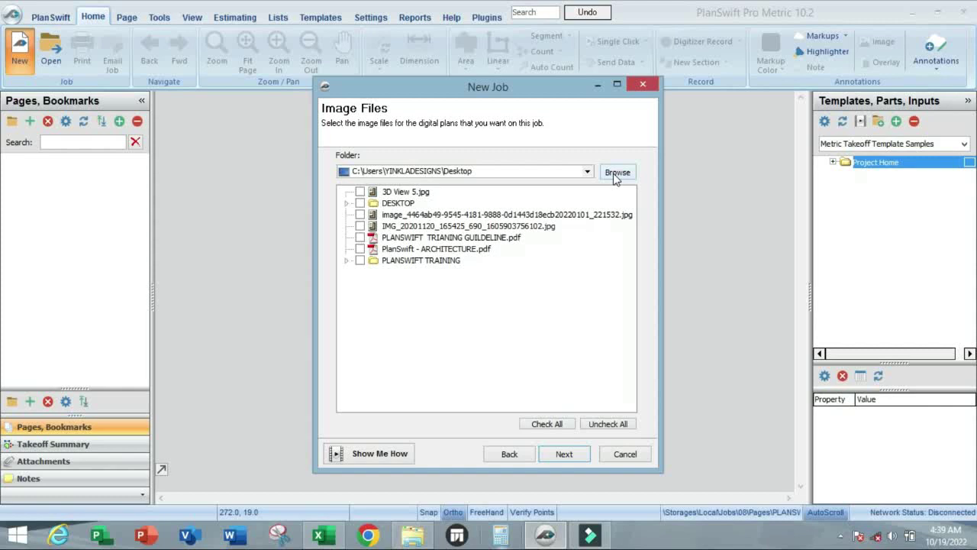
{"action": "left_click", "coordinate": [360, 261]}
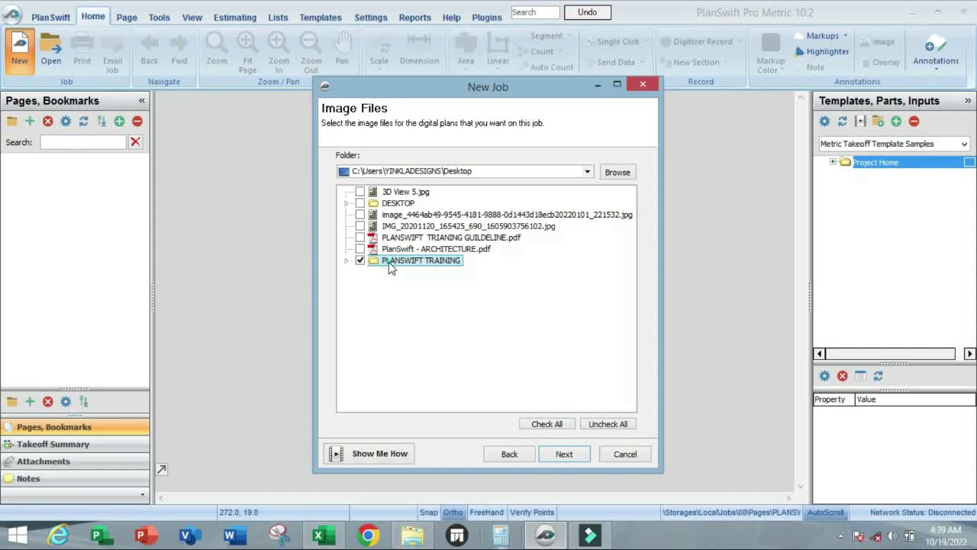
{"action": "double_click", "coordinate": [389, 264]}
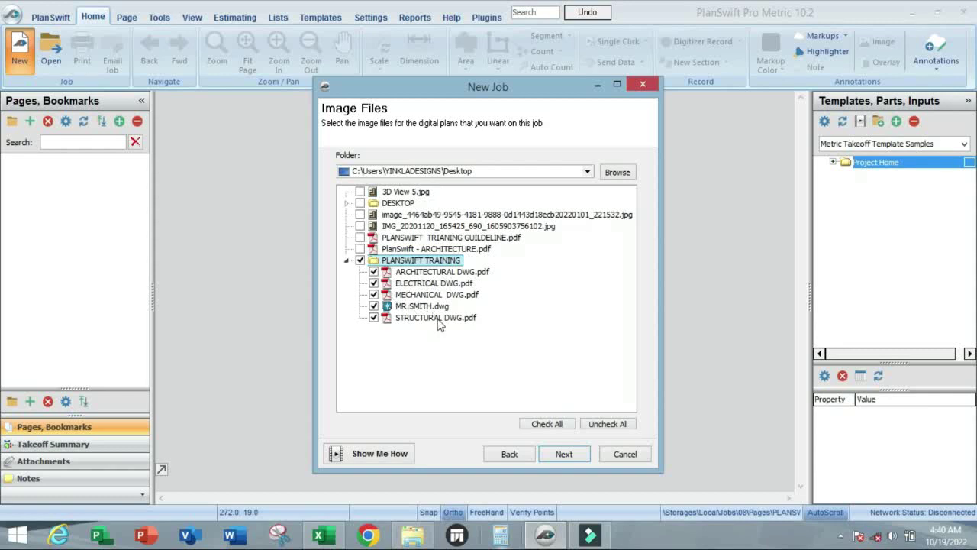
{"action": "left_click", "coordinate": [565, 454]}
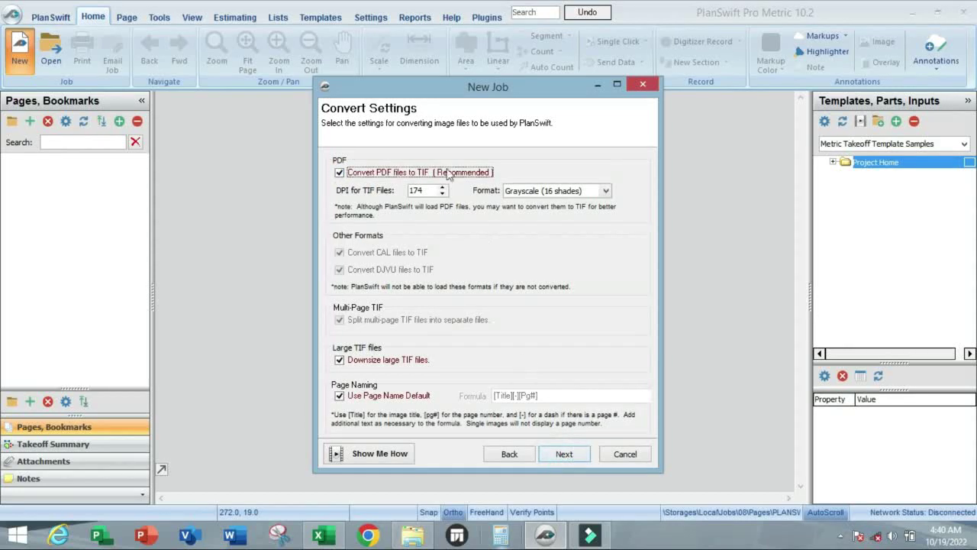
- Convert the PDF files to TIF at 175 DPI in Grayscale (16 shades) and finish creating the job
{"action": "left_click", "coordinate": [443, 187]}
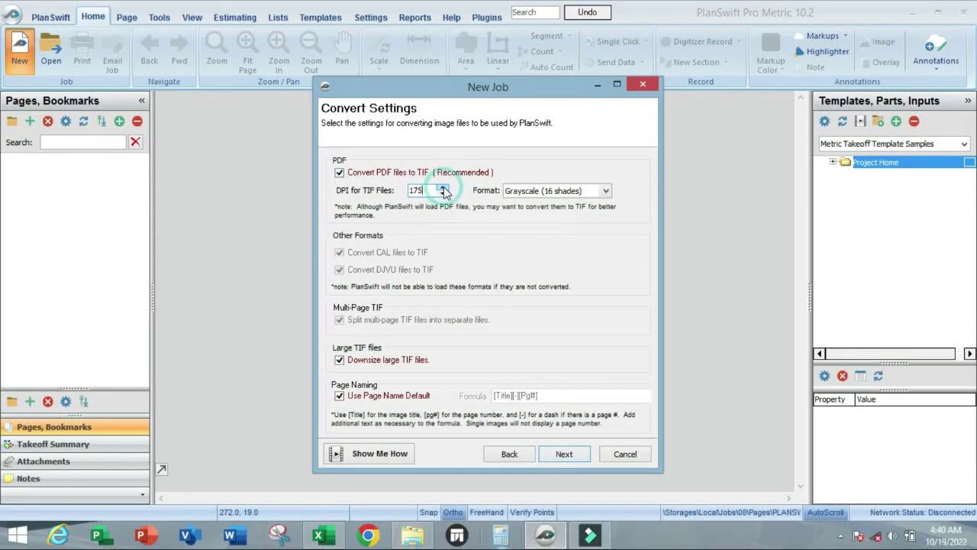
{"action": "left_click", "coordinate": [606, 191]}
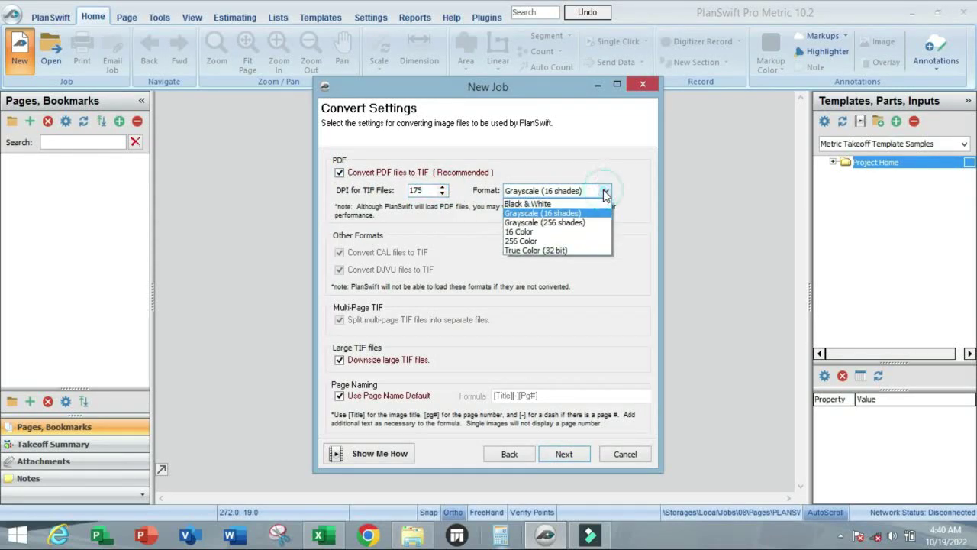
{"action": "left_click", "coordinate": [567, 260]}
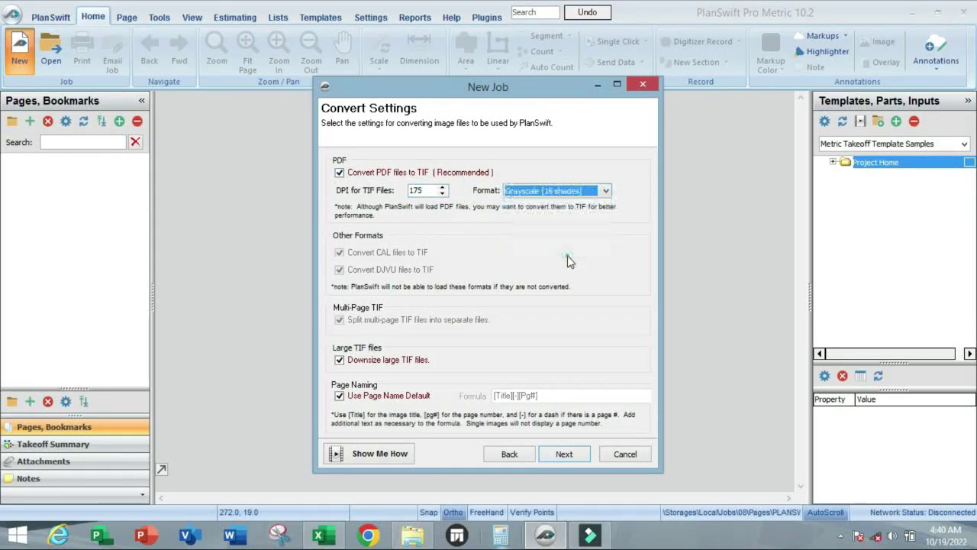
{"action": "left_click", "coordinate": [564, 454]}
{"action": "left_click", "coordinate": [563, 454]}
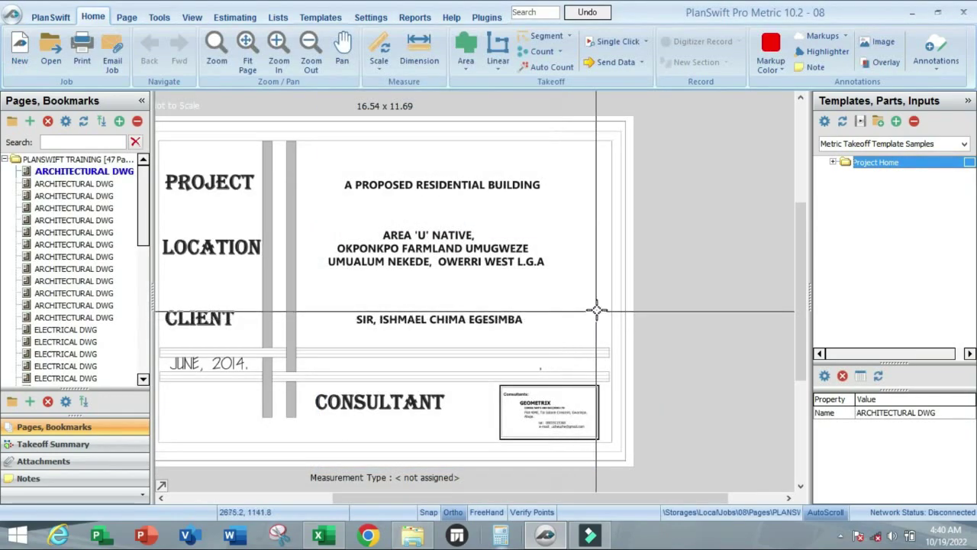
- Look through the imported architectural pages, including the title sheet, the perspective view, the first floor plan and Section X-X
{"action": "scroll", "coordinate": [643, 298], "scroll_direction": "up", "scroll_amount": 2}
{"action": "scroll", "coordinate": [465, 285], "scroll_direction": "down", "scroll_amount": 2}
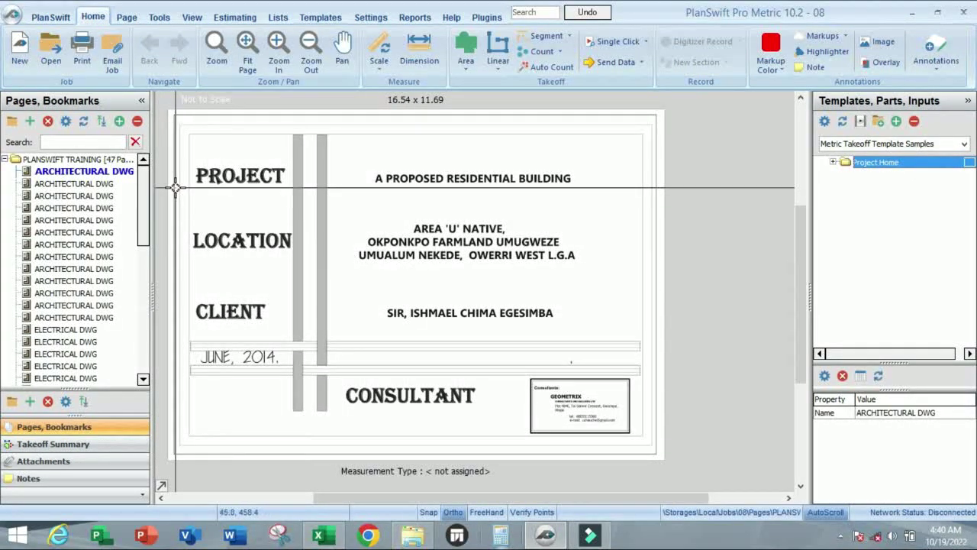
{"action": "scroll", "coordinate": [344, 246], "scroll_direction": "up", "scroll_amount": 2}
{"action": "scroll", "coordinate": [399, 257], "scroll_direction": "down", "scroll_amount": 2}
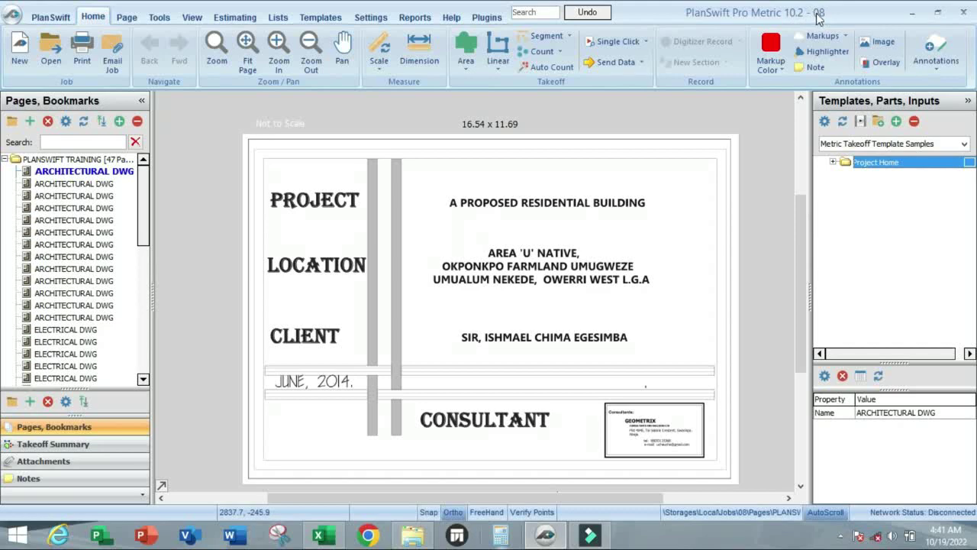
{"action": "left_click", "coordinate": [71, 185]}
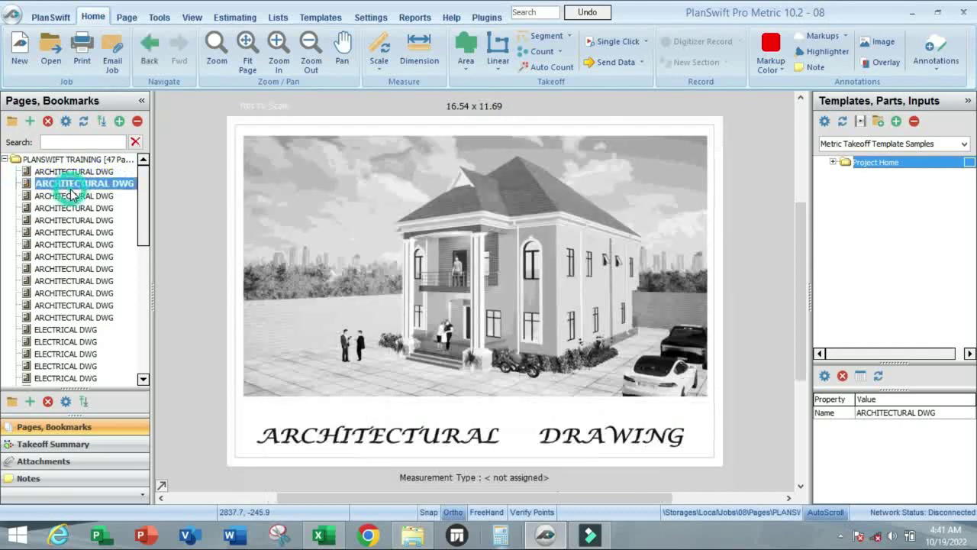
{"action": "left_click", "coordinate": [73, 219]}
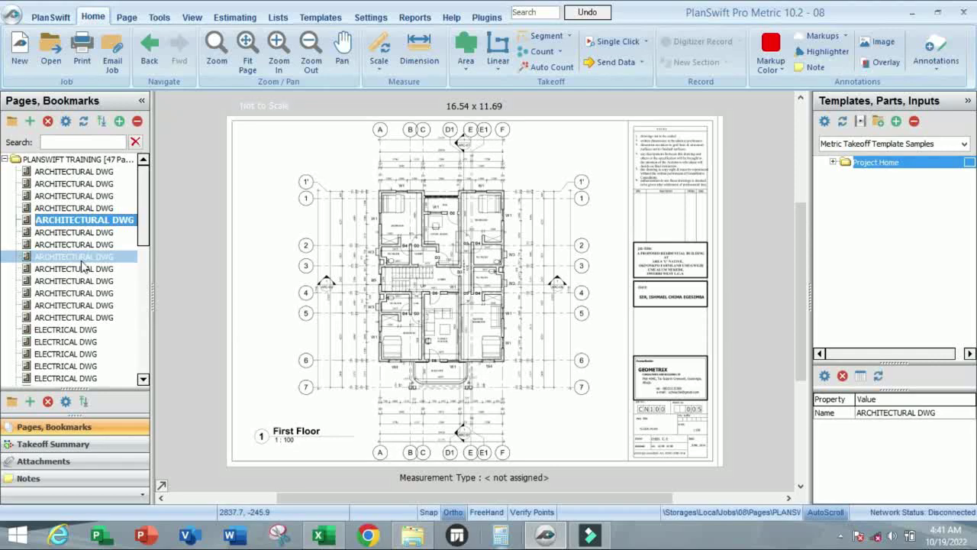
{"action": "scroll", "coordinate": [489, 233], "scroll_direction": "up", "scroll_amount": 1}
{"action": "scroll", "coordinate": [489, 233], "scroll_direction": "down", "scroll_amount": 1}
{"action": "scroll", "coordinate": [489, 233], "scroll_direction": "up", "scroll_amount": 1}
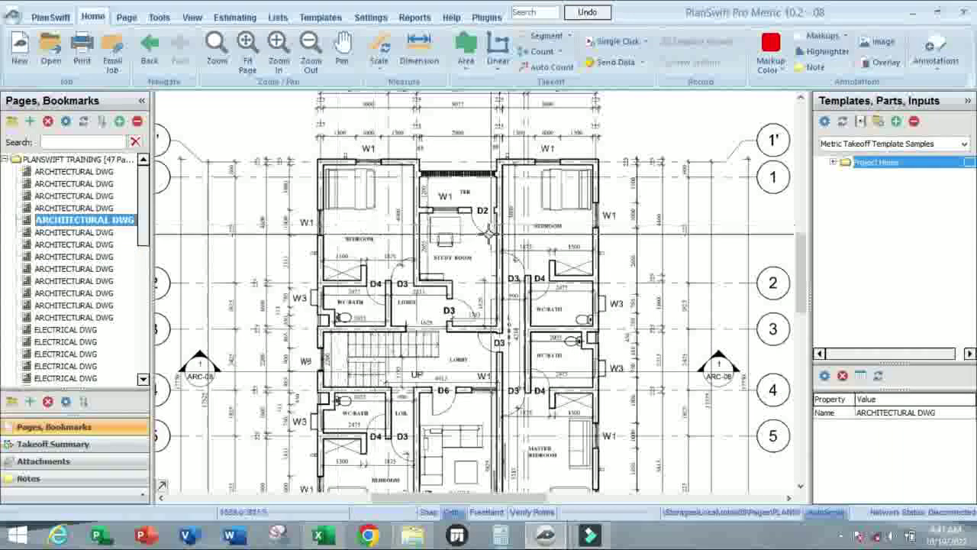
{"action": "scroll", "coordinate": [489, 233], "scroll_direction": "down", "scroll_amount": 1}
{"action": "left_click", "coordinate": [72, 244]}
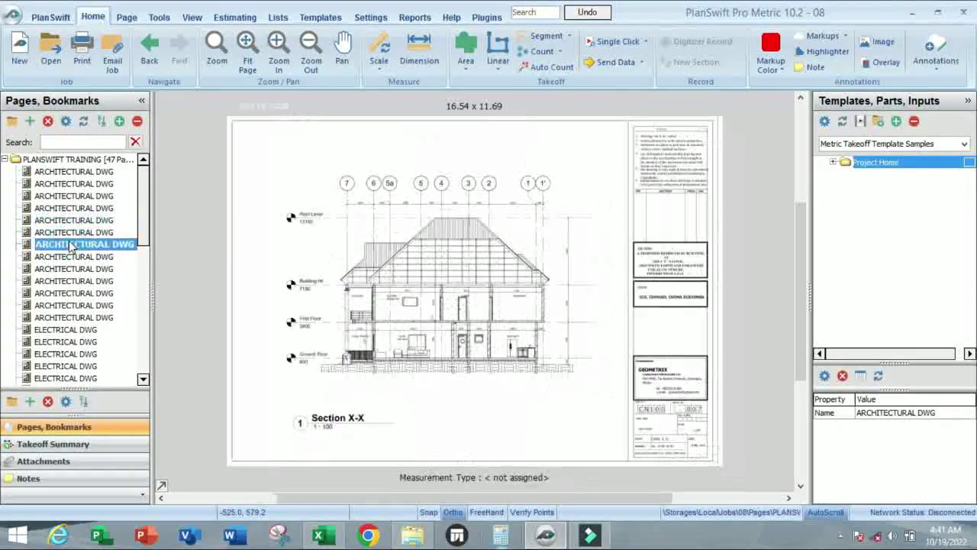
- Look through the first four structural drawing pages, ending on the beam details sheet
{"action": "scroll", "coordinate": [60, 303], "scroll_direction": "down", "scroll_amount": 10}
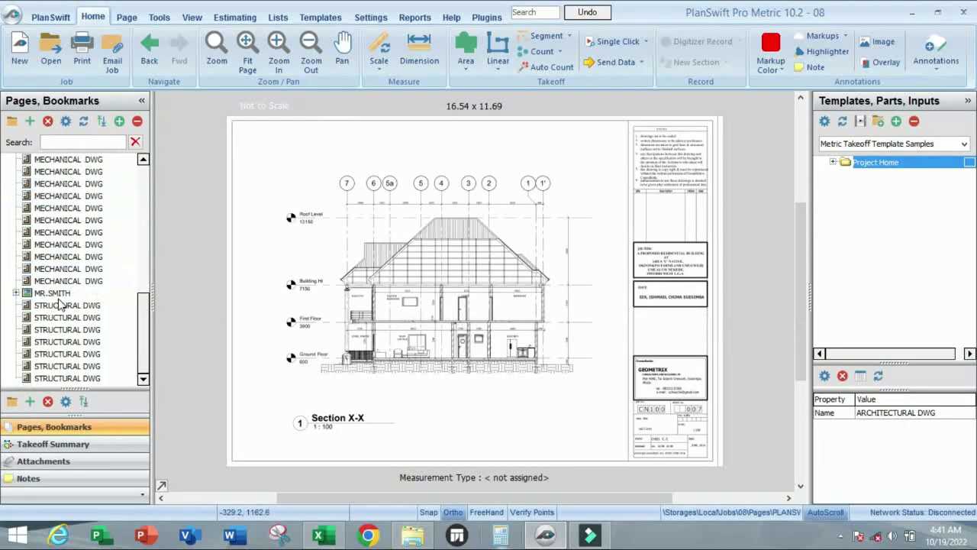
{"action": "left_click", "coordinate": [60, 305]}
{"action": "left_click", "coordinate": [59, 317]}
{"action": "left_click", "coordinate": [58, 339]}
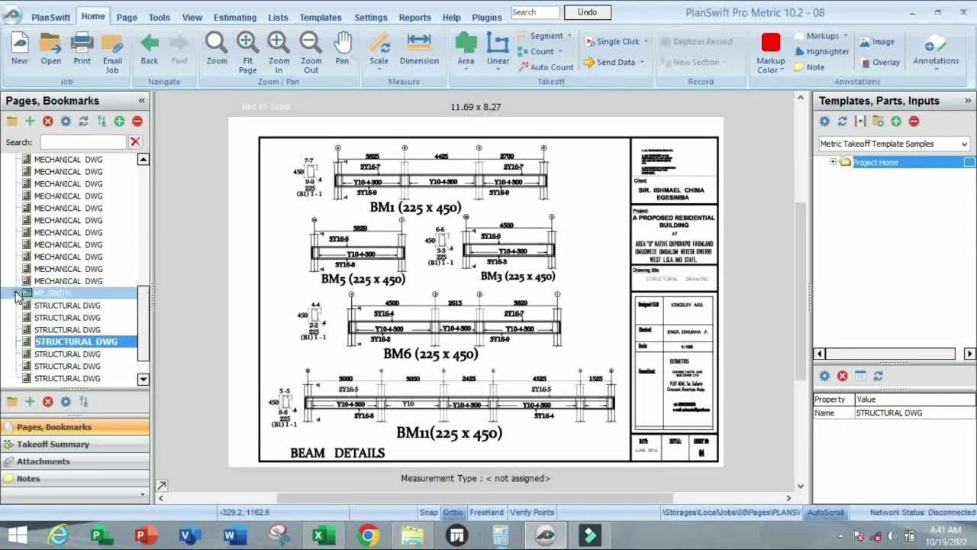
- Expand the imported DWG drawing in the page list and examine the foundation layouts on its first page
{"action": "left_click", "coordinate": [15, 293]}
{"action": "left_click", "coordinate": [68, 305]}
{"action": "scroll", "coordinate": [471, 259], "scroll_direction": "down", "scroll_amount": 5}
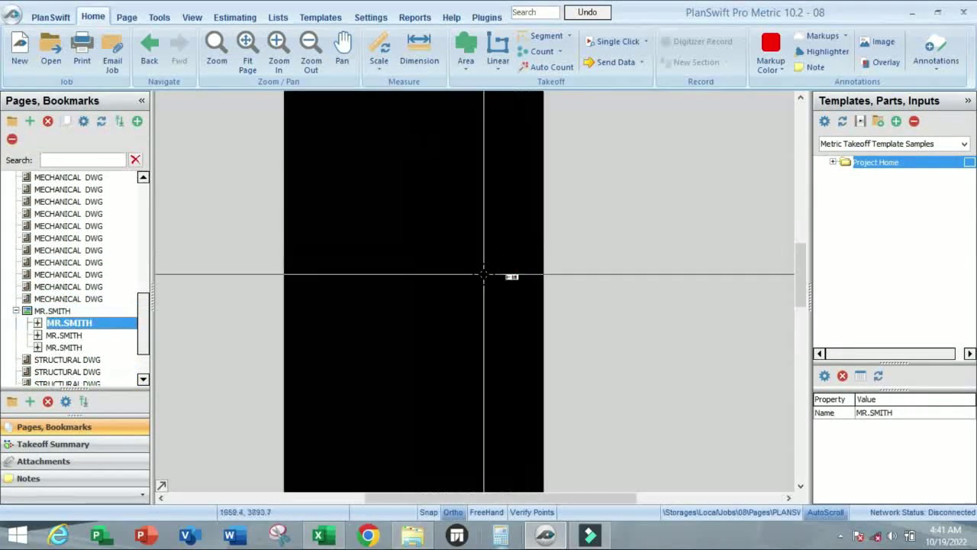
{"action": "scroll", "coordinate": [425, 271], "scroll_direction": "down", "scroll_amount": 4}
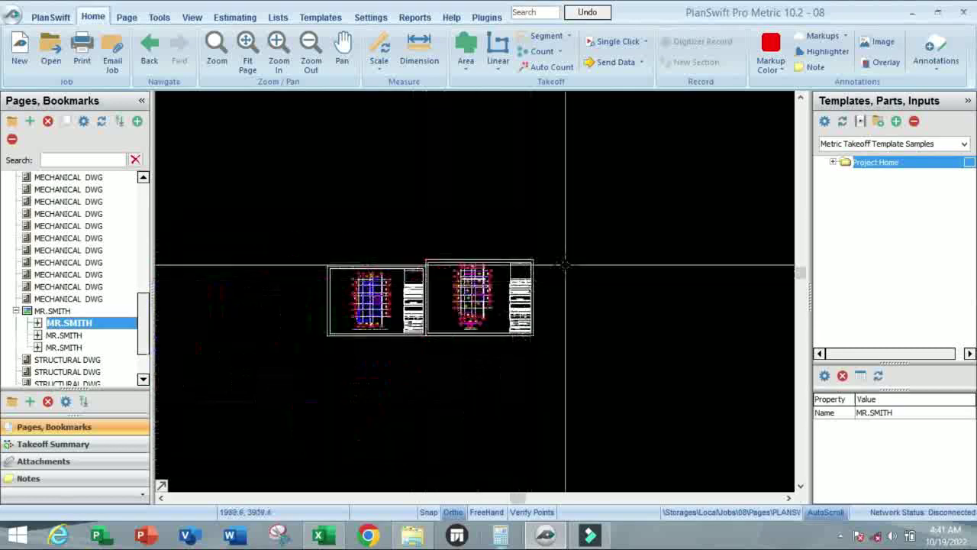
{"action": "scroll", "coordinate": [492, 268], "scroll_direction": "up", "scroll_amount": 6}
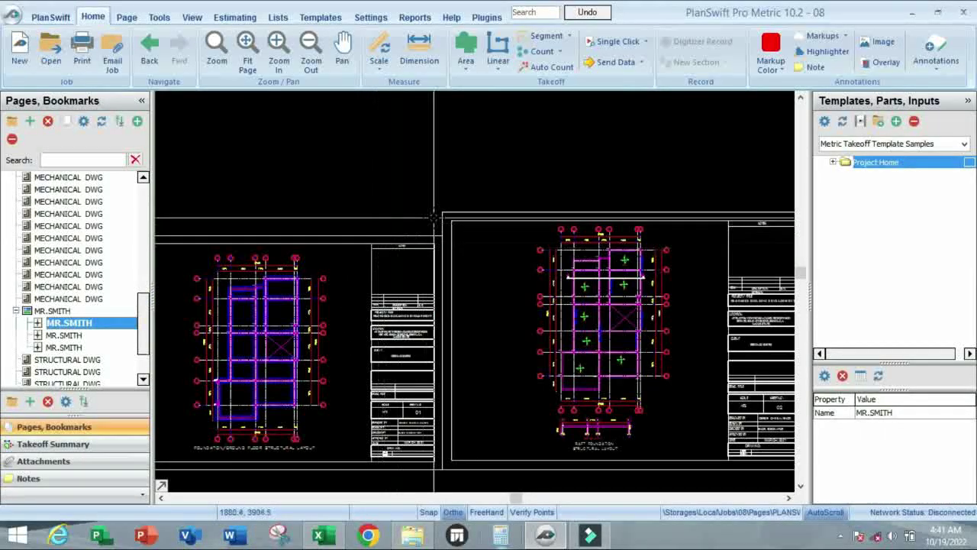
{"action": "scroll", "coordinate": [389, 219], "scroll_direction": "down", "scroll_amount": 2}
{"action": "scroll", "coordinate": [415, 197], "scroll_direction": "up", "scroll_amount": 5}
{"action": "scroll", "coordinate": [433, 187], "scroll_direction": "down", "scroll_amount": 3}
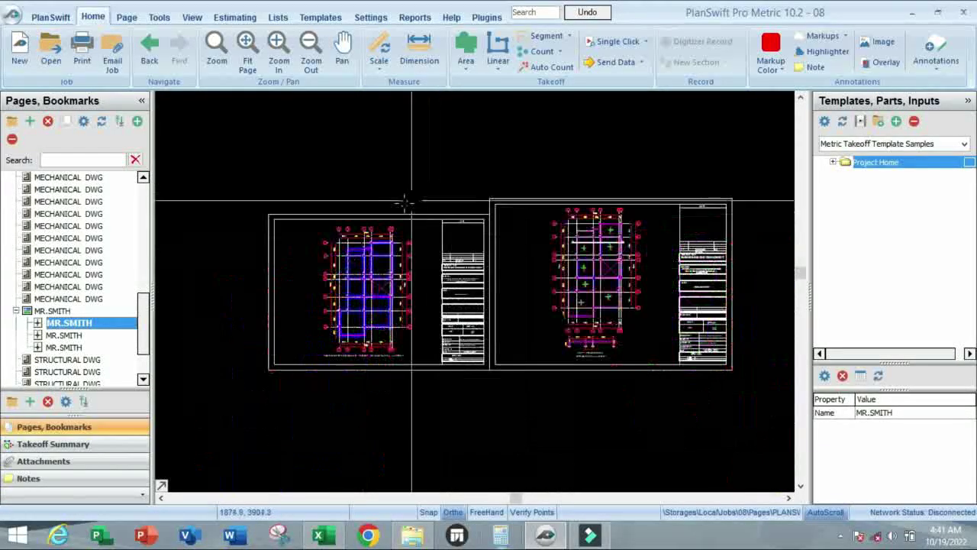
{"action": "scroll", "coordinate": [405, 201], "scroll_direction": "up", "scroll_amount": 4}
{"action": "scroll", "coordinate": [440, 222], "scroll_direction": "down", "scroll_amount": 2}
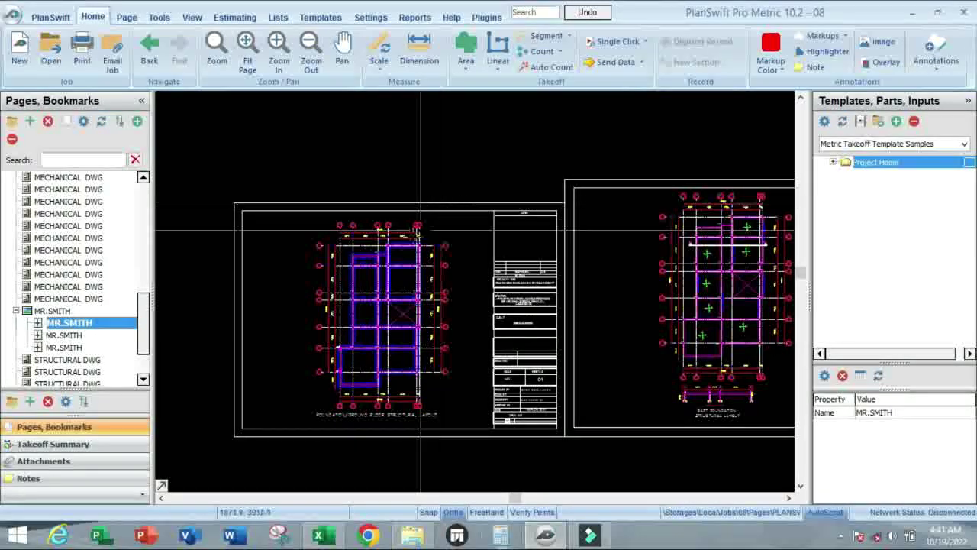
{"action": "scroll", "coordinate": [397, 137], "scroll_direction": "up", "scroll_amount": 3}
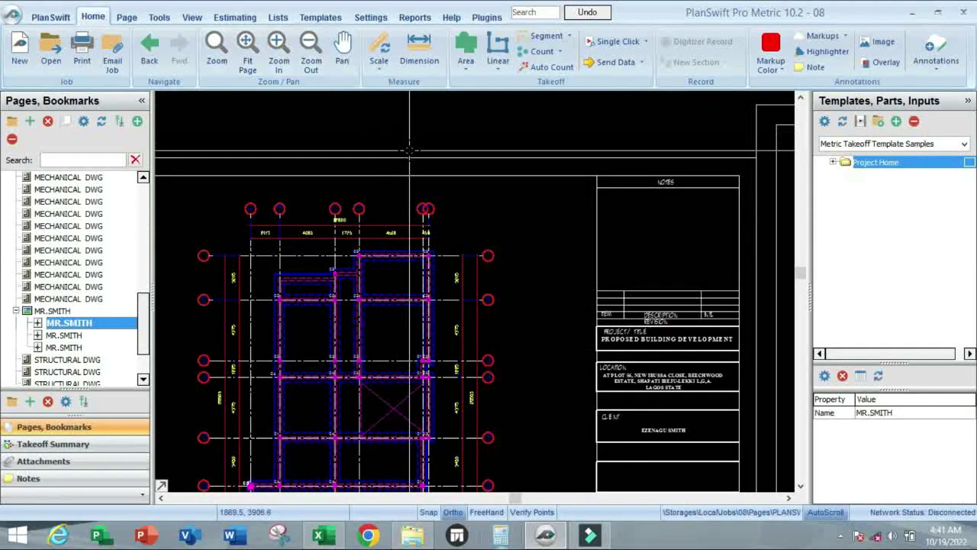
- Turn off the black background for CAD drawings in the Graphics settings and return to the drawing
{"action": "left_click", "coordinate": [372, 20]}
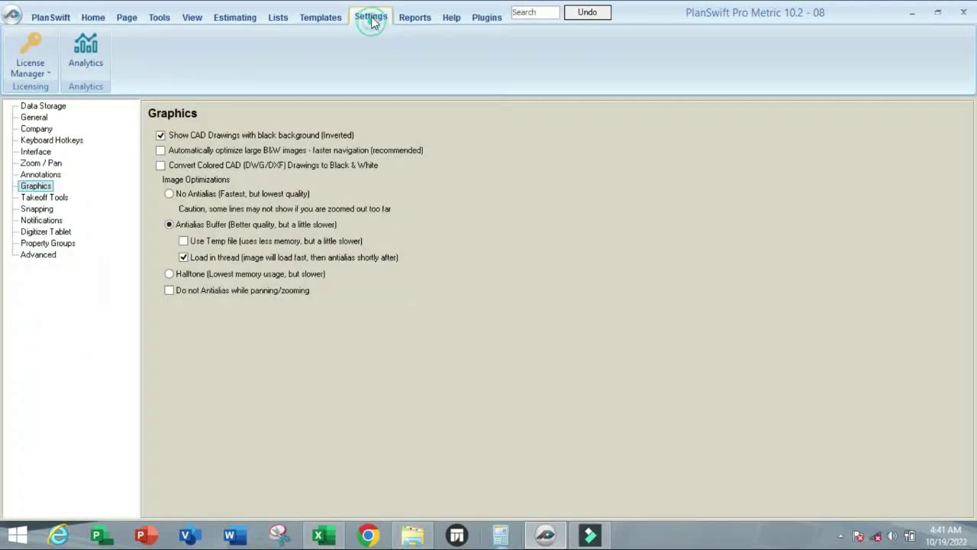
{"action": "left_click", "coordinate": [39, 175]}
{"action": "left_click", "coordinate": [36, 186]}
{"action": "left_click", "coordinate": [161, 135]}
{"action": "left_click", "coordinate": [96, 17]}
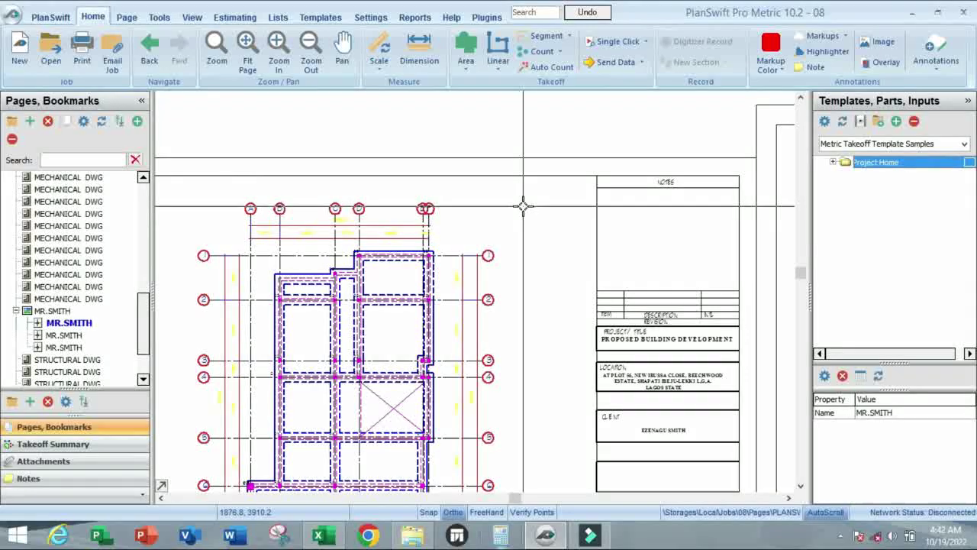
- Turn the black background for CAD drawings back on in the Graphics settings and return to the drawing
{"action": "left_click", "coordinate": [370, 17]}
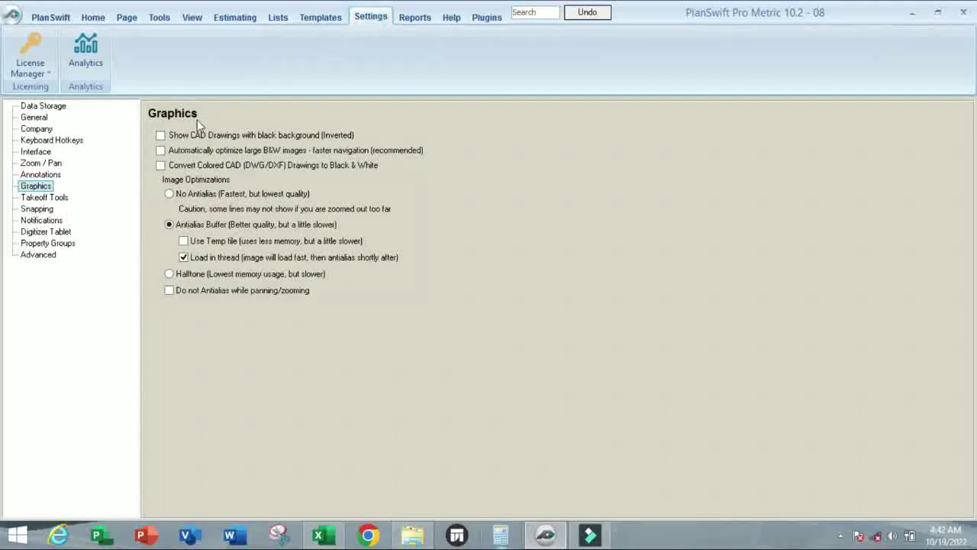
{"action": "left_click", "coordinate": [161, 136]}
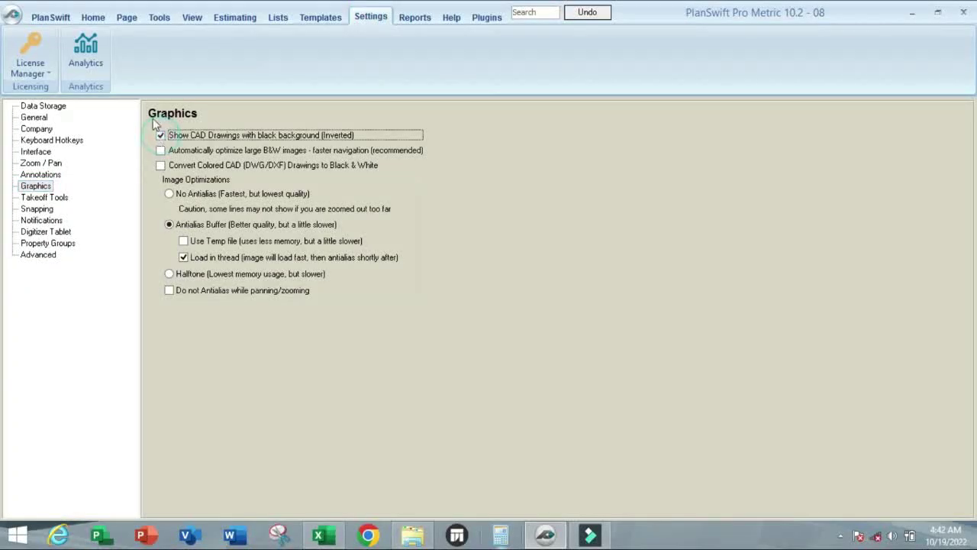
{"action": "left_click", "coordinate": [94, 17]}
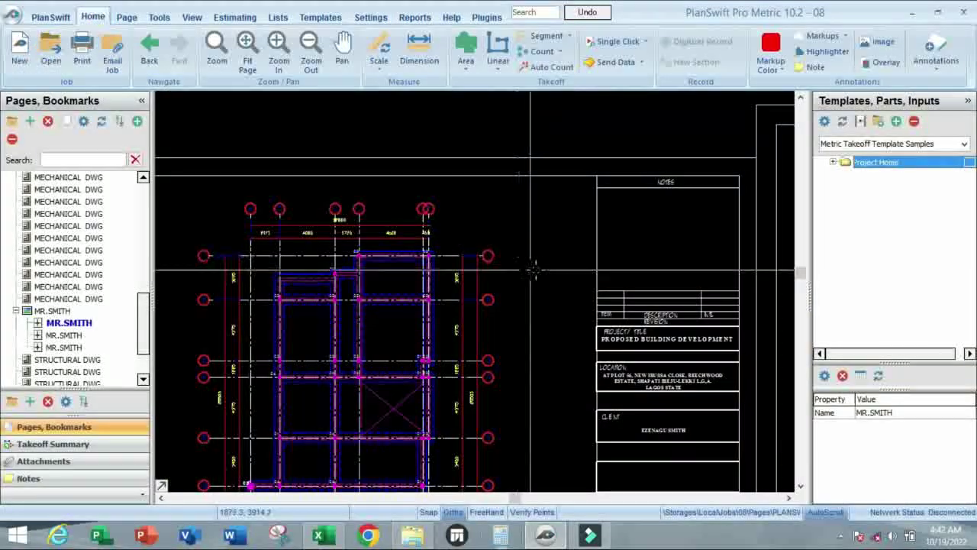
- Browse from the mechanical site layout page to the architectural perspective view and open the architectural site plan page
{"action": "scroll", "coordinate": [535, 269], "scroll_direction": "down", "scroll_amount": 2}
{"action": "left_click", "coordinate": [76, 226]}
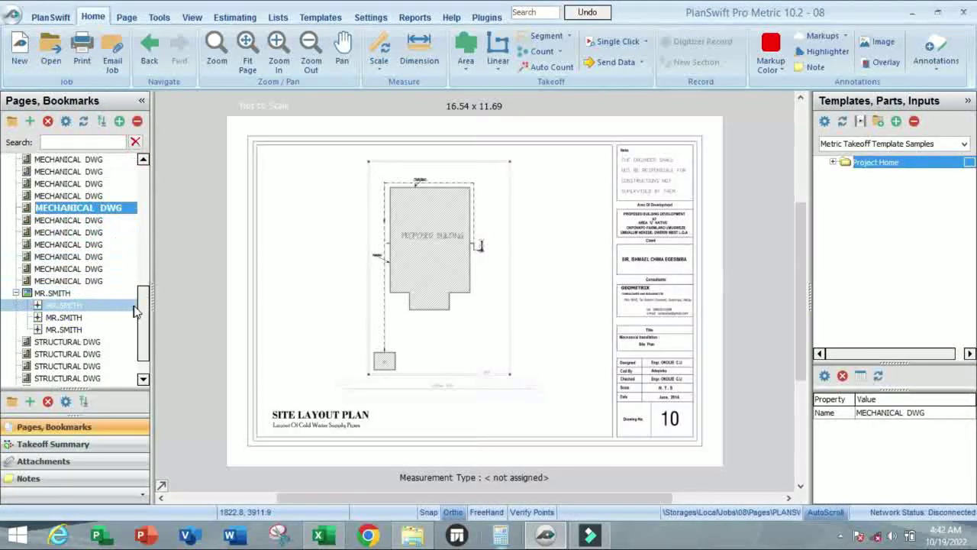
{"action": "scroll", "coordinate": [136, 311], "scroll_direction": "up", "scroll_amount": 10}
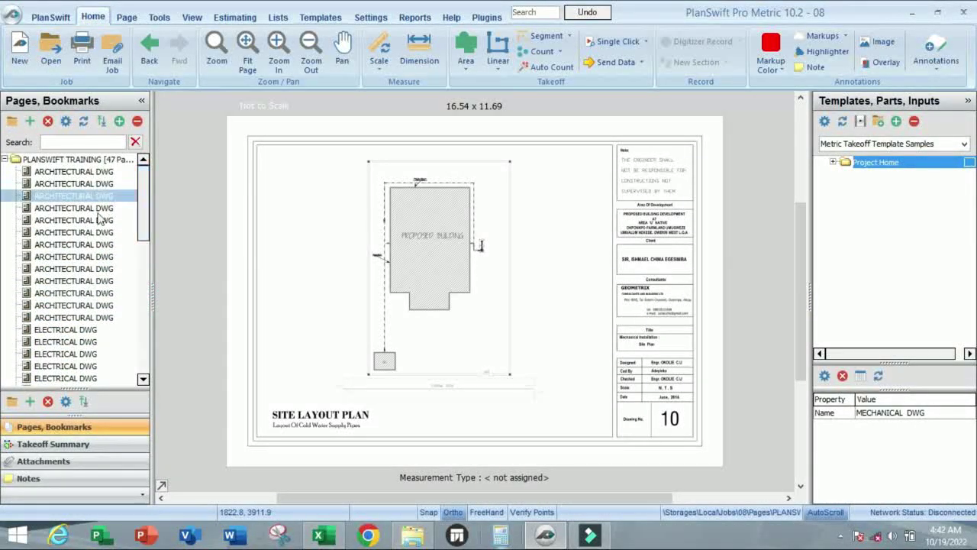
{"action": "left_click", "coordinate": [83, 196]}
{"action": "left_click", "coordinate": [75, 184]}
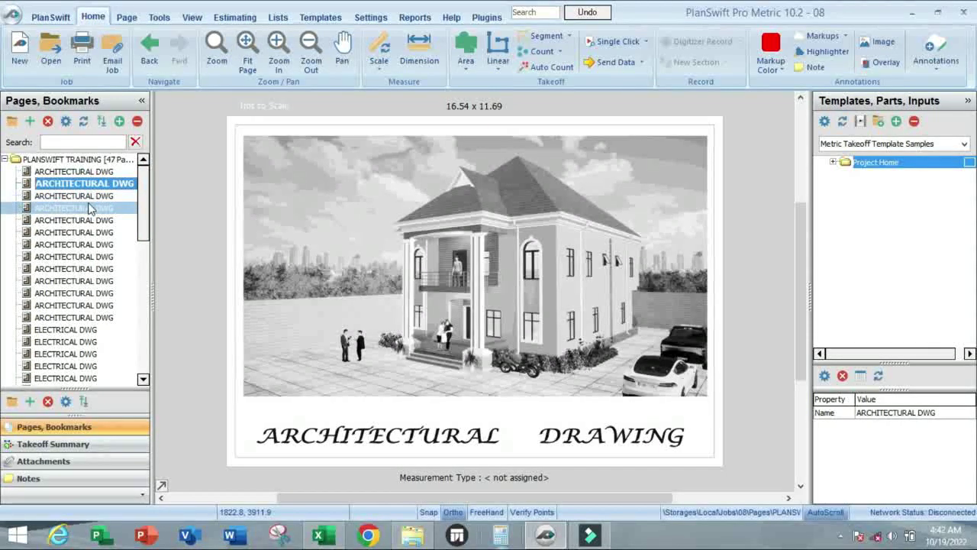
{"action": "left_click", "coordinate": [86, 196]}
- Examine the site plan, including the boundary dimensions around the proposed building, the land use analysis and the title block
{"action": "scroll", "coordinate": [397, 200], "scroll_direction": "up", "scroll_amount": 3}
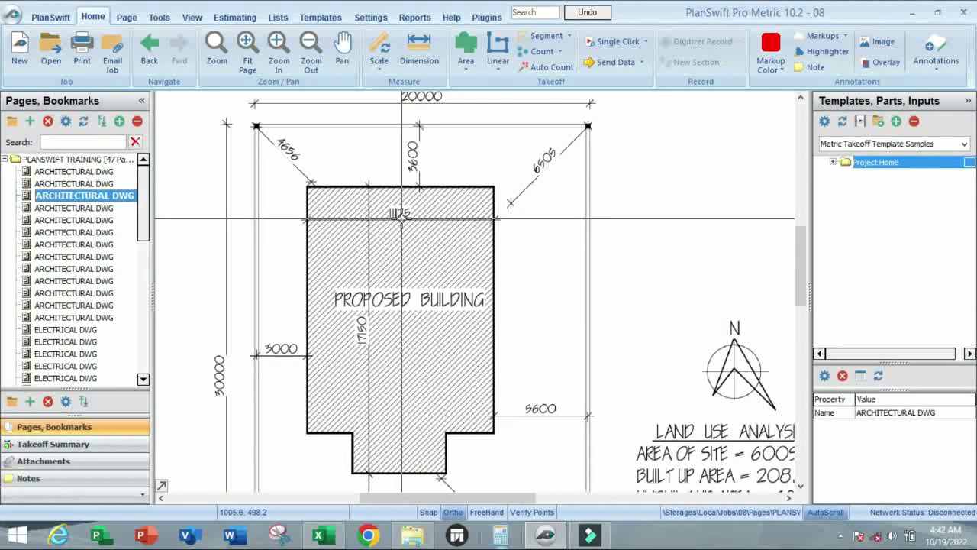
{"action": "scroll", "coordinate": [401, 216], "scroll_direction": "down", "scroll_amount": 2}
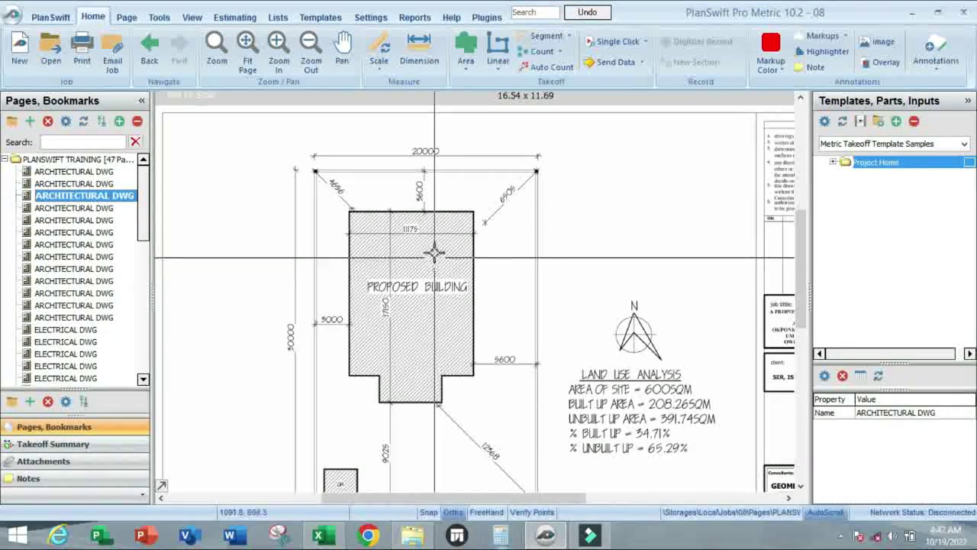
{"action": "scroll", "coordinate": [448, 140], "scroll_direction": "up", "scroll_amount": 2}
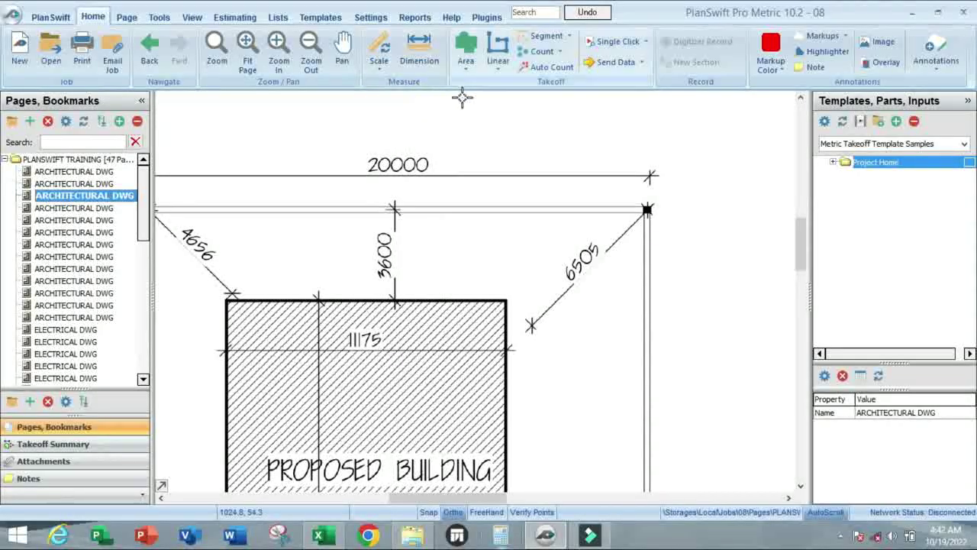
{"action": "scroll", "coordinate": [500, 139], "scroll_direction": "down", "scroll_amount": 2}
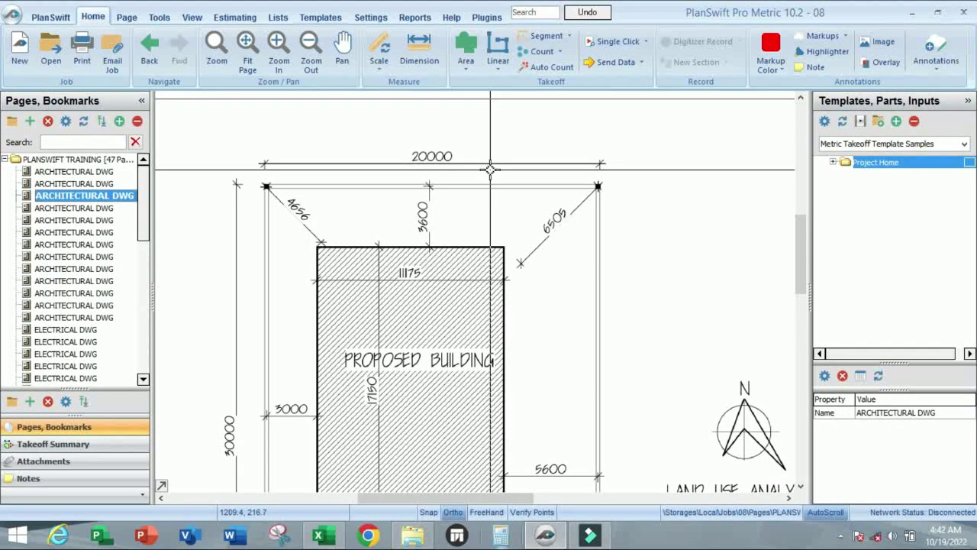
{"action": "scroll", "coordinate": [492, 165], "scroll_direction": "down", "scroll_amount": 3}
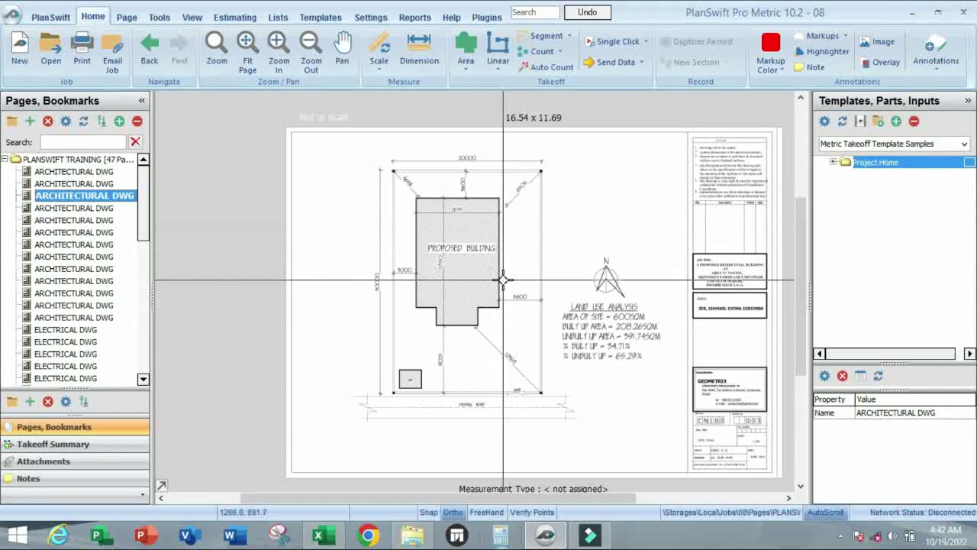
{"action": "scroll", "coordinate": [502, 280], "scroll_direction": "up", "scroll_amount": 1}
{"action": "scroll", "coordinate": [493, 283], "scroll_direction": "down", "scroll_amount": 1}
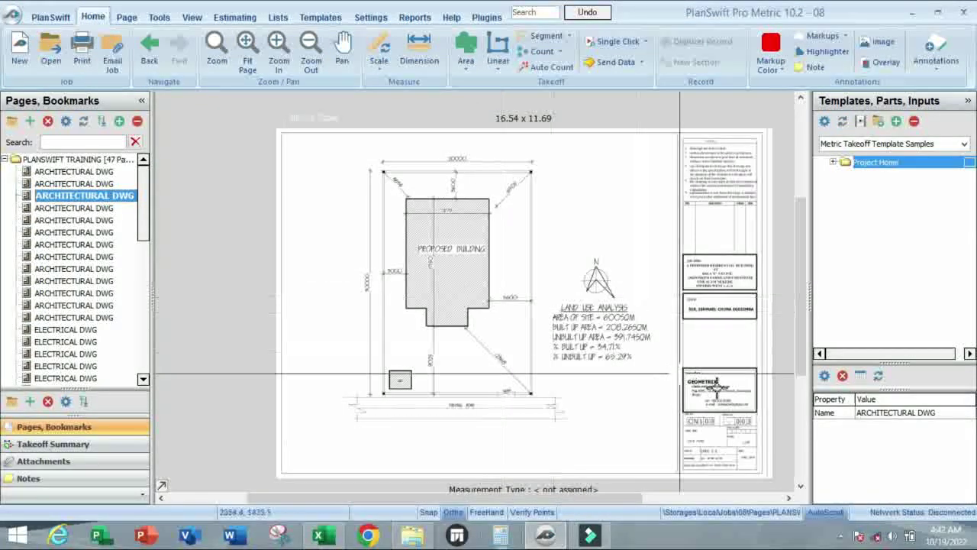
{"action": "scroll", "coordinate": [716, 384], "scroll_direction": "up", "scroll_amount": 1}
{"action": "scroll", "coordinate": [534, 290], "scroll_direction": "down", "scroll_amount": 1}
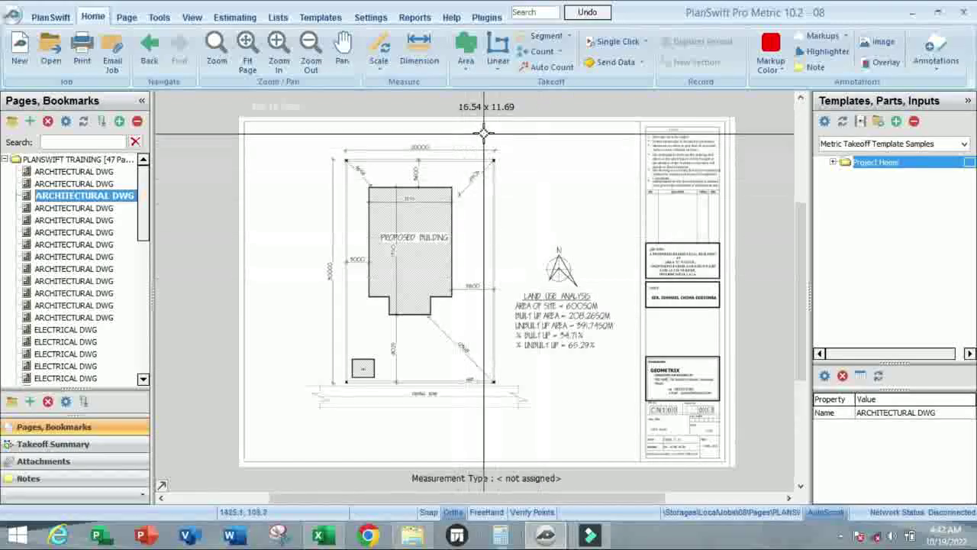
{"action": "scroll", "coordinate": [484, 134], "scroll_direction": "up", "scroll_amount": 1}
{"action": "left_click", "coordinate": [477, 50]}
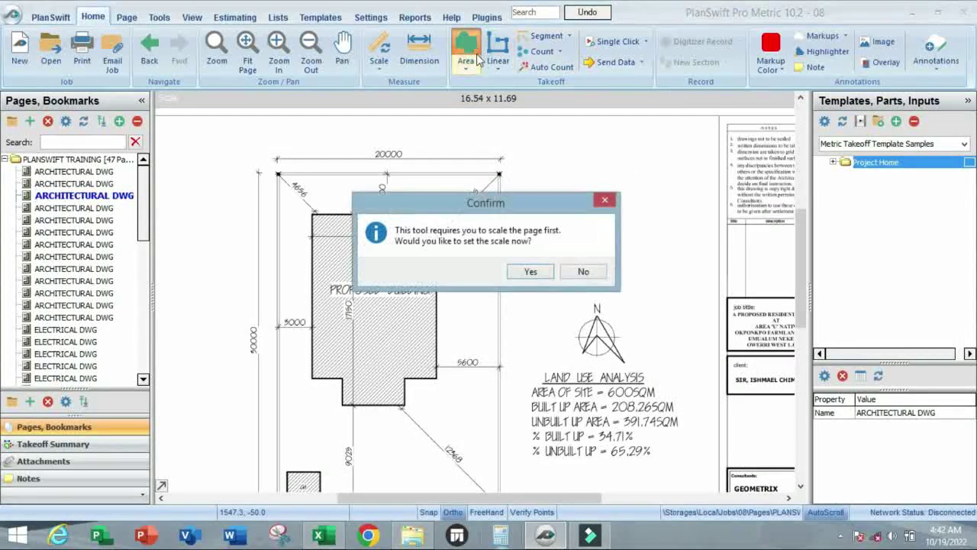
{"action": "left_click_drag", "start_coordinate": [472, 206], "coordinate": [465, 156]}
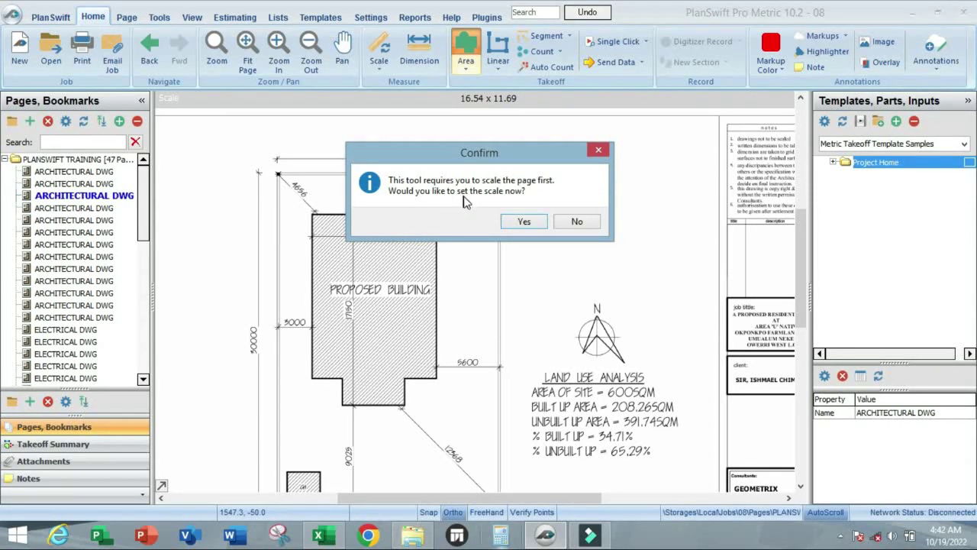
{"action": "left_click", "coordinate": [520, 222]}
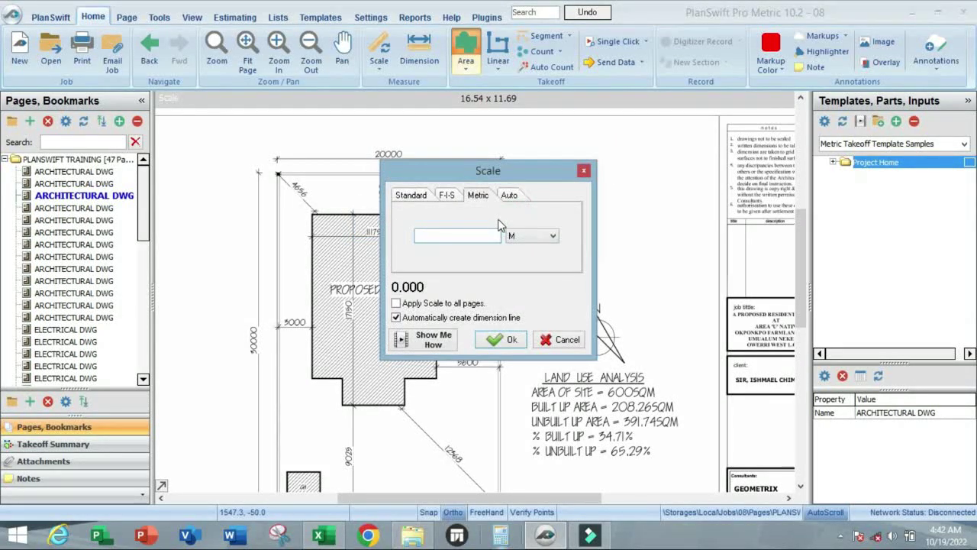
{"action": "left_click", "coordinate": [584, 173]}
- Start scaling the site plan page with a metric length of 20 M for the 20000 boundary dimension
{"action": "scroll", "coordinate": [464, 155], "scroll_direction": "up", "scroll_amount": 3}
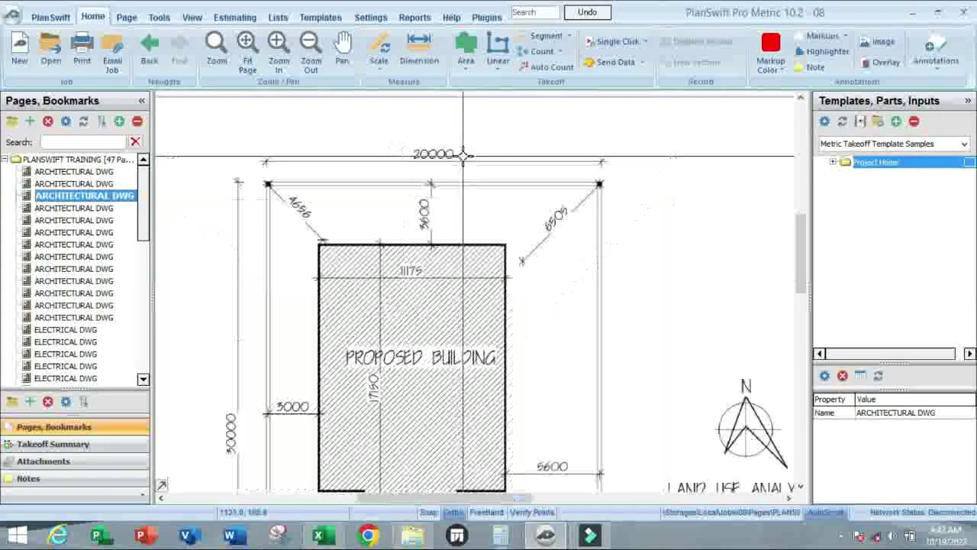
{"action": "scroll", "coordinate": [434, 154], "scroll_direction": "up", "scroll_amount": 1}
{"action": "scroll", "coordinate": [489, 154], "scroll_direction": "down", "scroll_amount": 1}
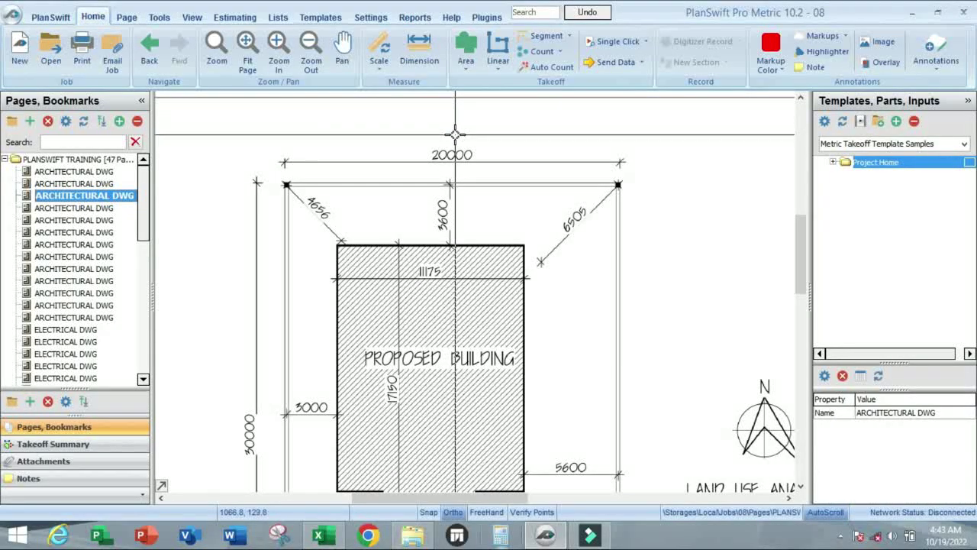
{"action": "scroll", "coordinate": [456, 136], "scroll_direction": "up", "scroll_amount": 1}
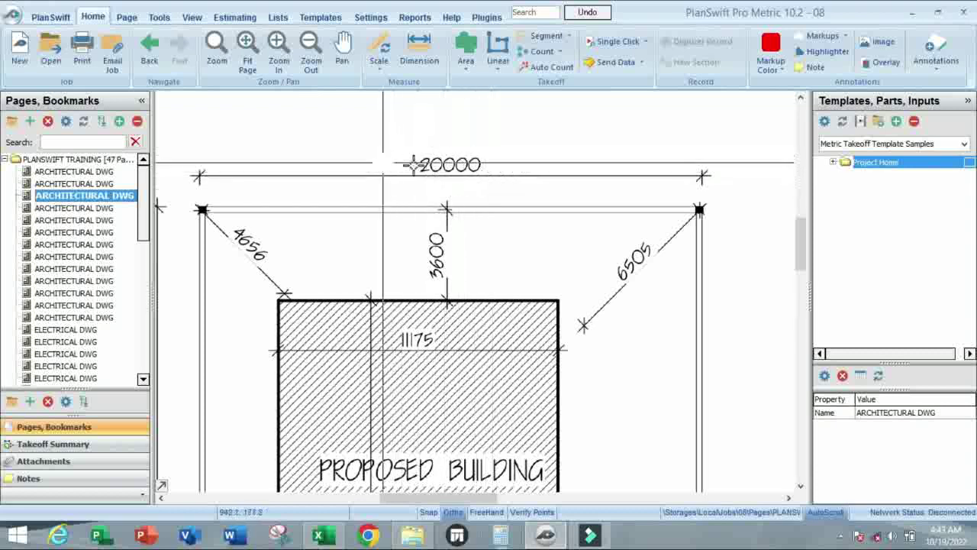
{"action": "left_click", "coordinate": [384, 48]}
{"action": "left_click_drag", "start_coordinate": [470, 171], "coordinate": [442, 216]}
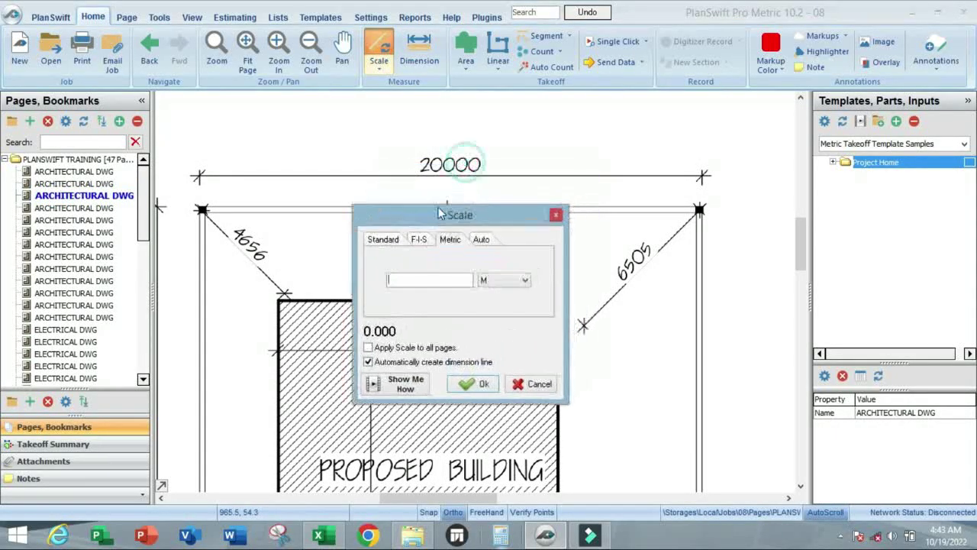
{"action": "left_click", "coordinate": [433, 277]}
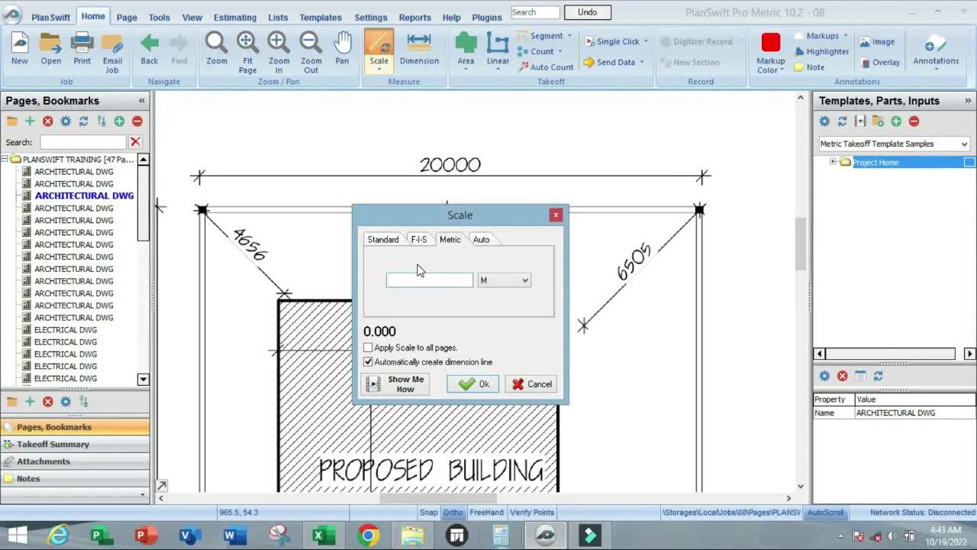
{"action": "left_click", "coordinate": [508, 284]}
{"action": "left_click", "coordinate": [512, 289]}
{"action": "left_click", "coordinate": [439, 280]}
{"action": "left_click", "coordinate": [474, 384]}
- Pick the two end ticks of the 20000 dimension line as scaling points and check the created dimension line
{"action": "scroll", "coordinate": [198, 183], "scroll_direction": "up", "scroll_amount": 5}
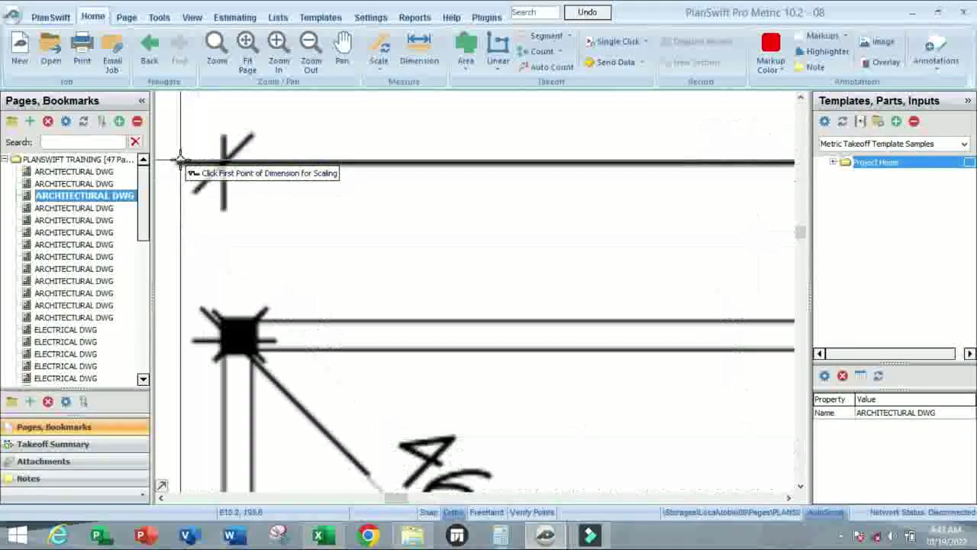
{"action": "scroll", "coordinate": [227, 166], "scroll_direction": "up", "scroll_amount": 4}
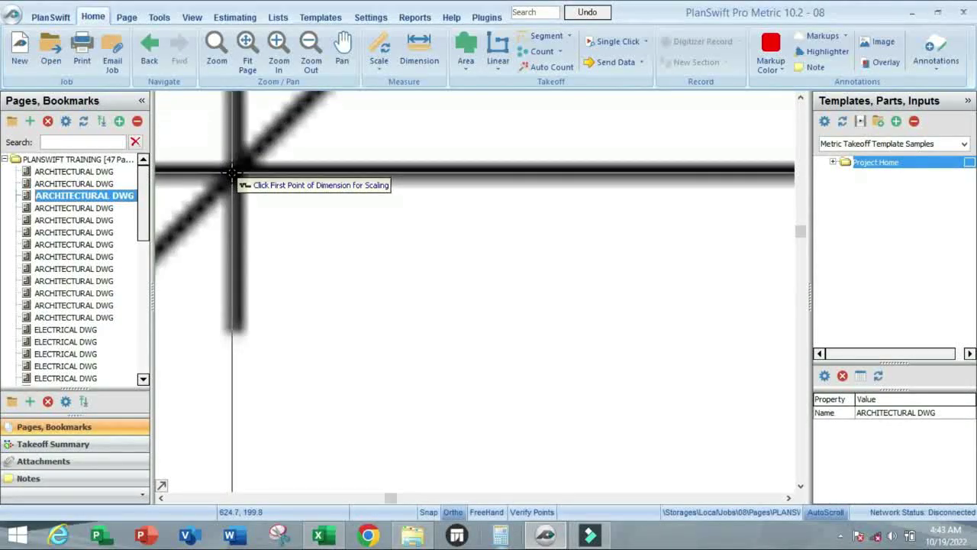
{"action": "left_click", "coordinate": [232, 173]}
{"action": "scroll", "coordinate": [231, 173], "scroll_direction": "down", "scroll_amount": 6}
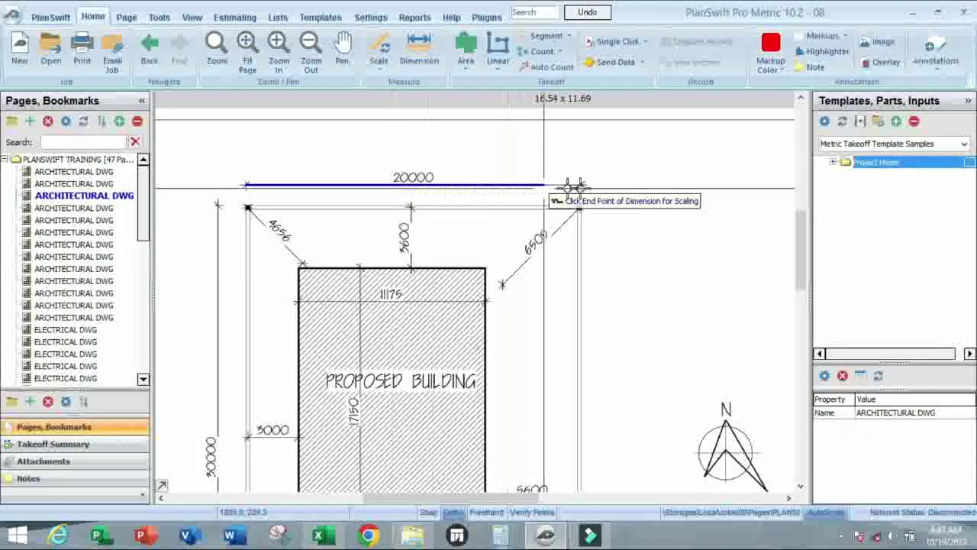
{"action": "scroll", "coordinate": [576, 187], "scroll_direction": "up", "scroll_amount": 6}
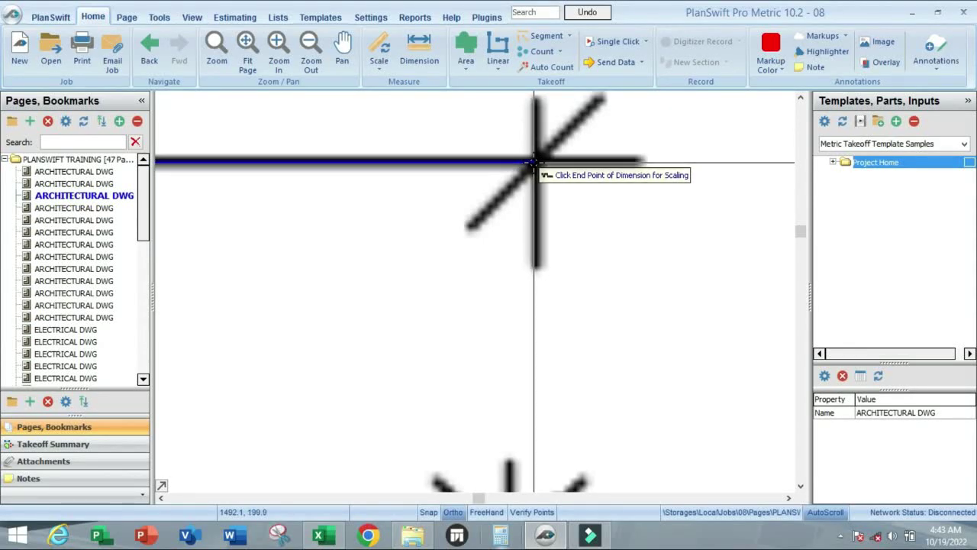
{"action": "left_click", "coordinate": [535, 162]}
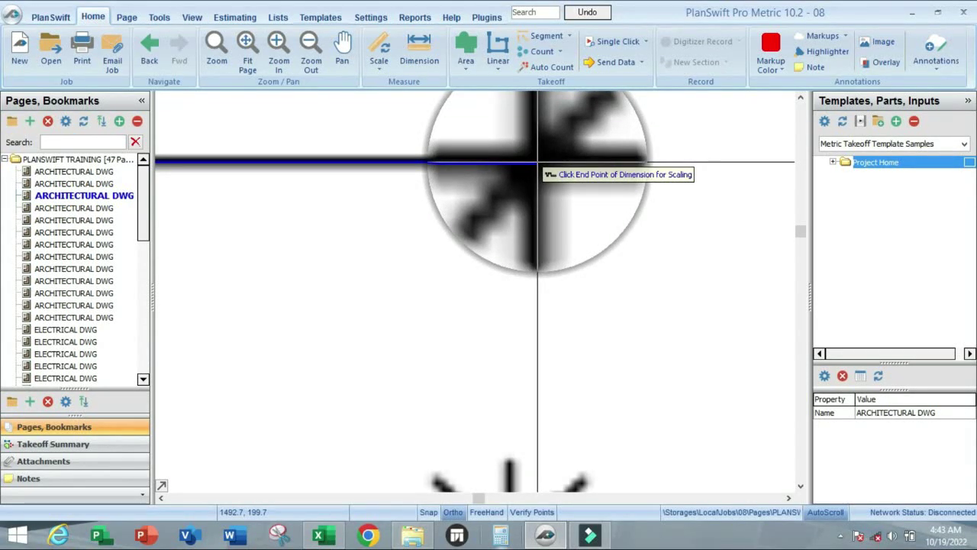
{"action": "left_click", "coordinate": [537, 162]}
{"action": "scroll", "coordinate": [556, 190], "scroll_direction": "down", "scroll_amount": 2}
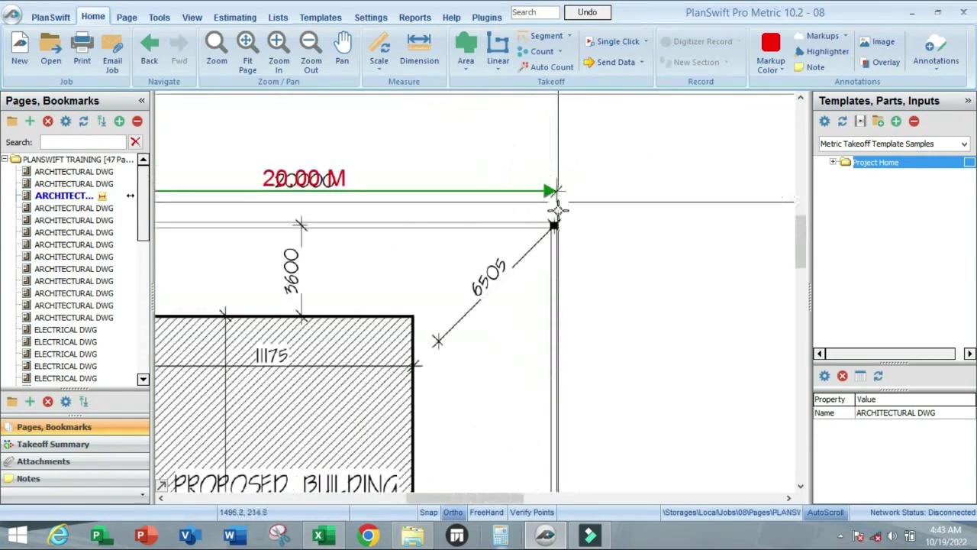
{"action": "scroll", "coordinate": [559, 210], "scroll_direction": "down", "scroll_amount": 1}
{"action": "scroll", "coordinate": [290, 206], "scroll_direction": "up", "scroll_amount": 2}
{"action": "scroll", "coordinate": [388, 189], "scroll_direction": "down", "scroll_amount": 2}
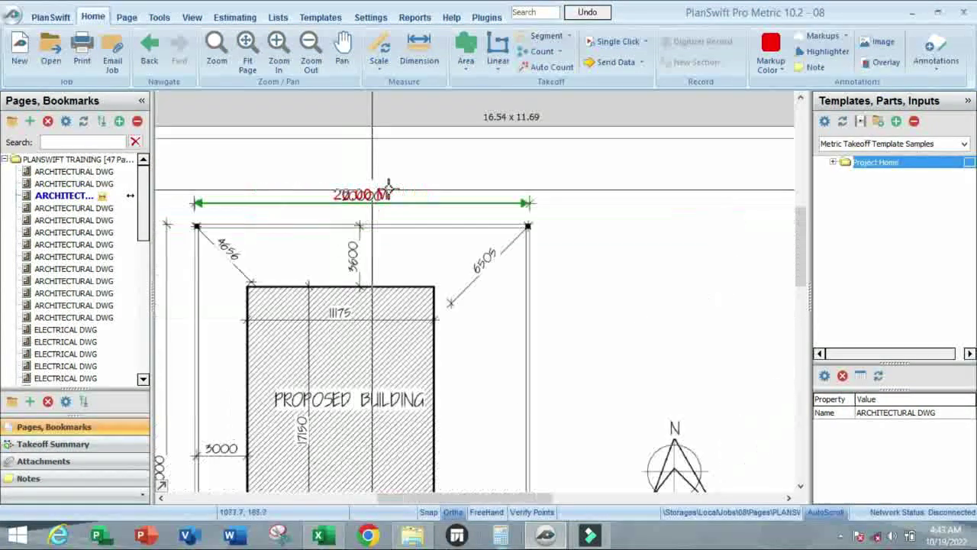
{"action": "scroll", "coordinate": [388, 188], "scroll_direction": "down", "scroll_amount": 2}
- Start a second scaling of the site plan with a metric length of 30.00 M for the vertical 30000 boundary dimension
{"action": "scroll", "coordinate": [283, 349], "scroll_direction": "up", "scroll_amount": 4}
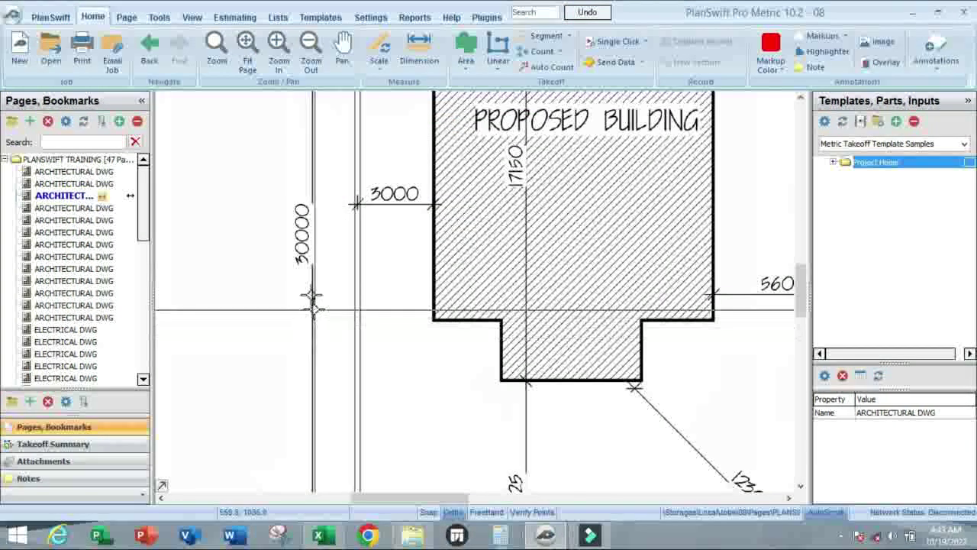
{"action": "scroll", "coordinate": [310, 294], "scroll_direction": "up", "scroll_amount": 1}
{"action": "scroll", "coordinate": [314, 263], "scroll_direction": "down", "scroll_amount": 4}
{"action": "scroll", "coordinate": [336, 390], "scroll_direction": "up", "scroll_amount": 4}
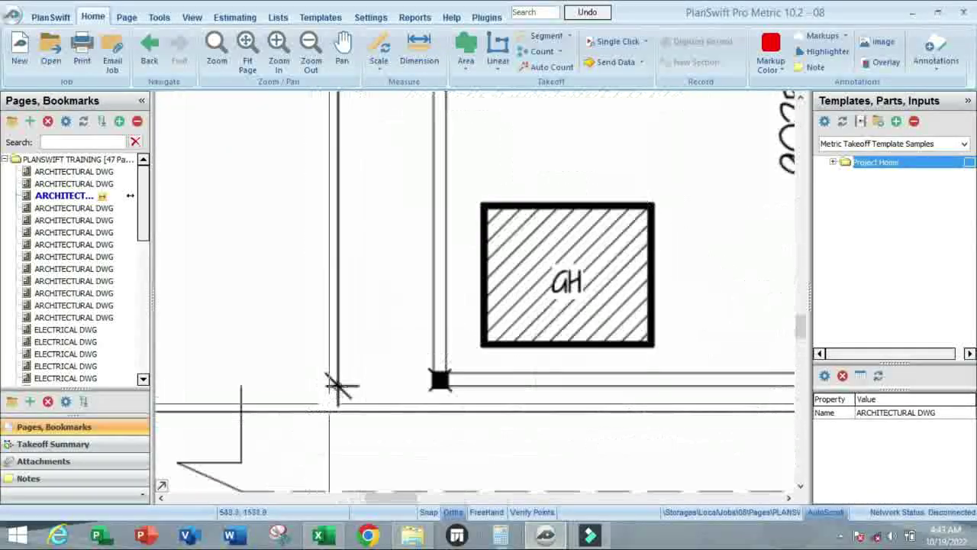
{"action": "scroll", "coordinate": [338, 386], "scroll_direction": "up", "scroll_amount": 2}
{"action": "scroll", "coordinate": [348, 391], "scroll_direction": "up", "scroll_amount": 1}
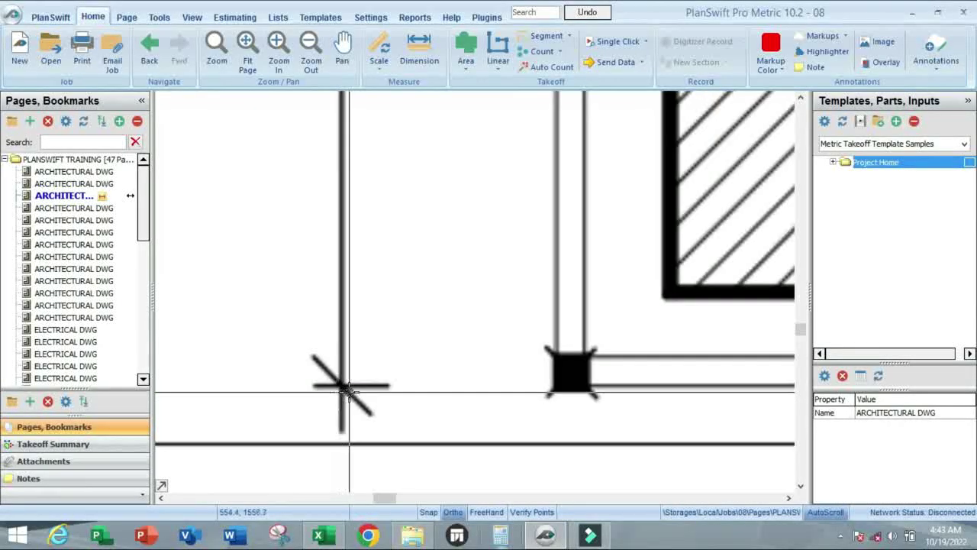
{"action": "scroll", "coordinate": [347, 391], "scroll_direction": "up", "scroll_amount": 1}
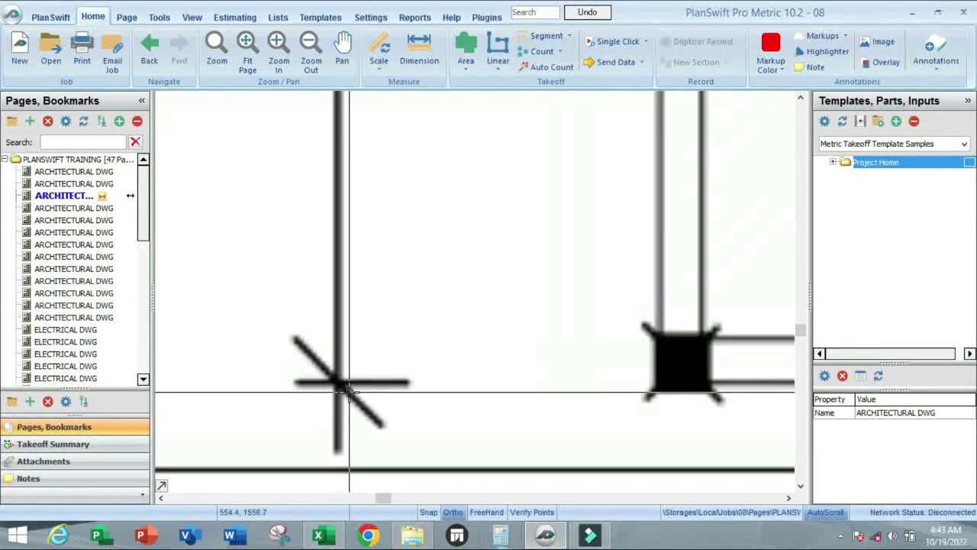
{"action": "left_click", "coordinate": [379, 48]}
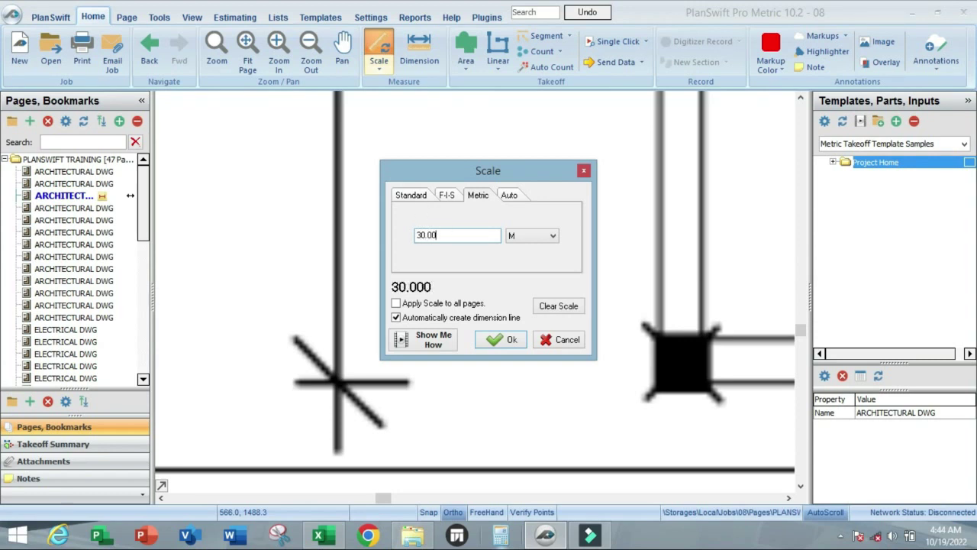
{"action": "left_click", "coordinate": [497, 341]}
- Pick the two end ticks of the vertical 30000 boundary dimension as scaling points and check the created dimension line
{"action": "scroll", "coordinate": [338, 393], "scroll_direction": "up", "scroll_amount": 4}
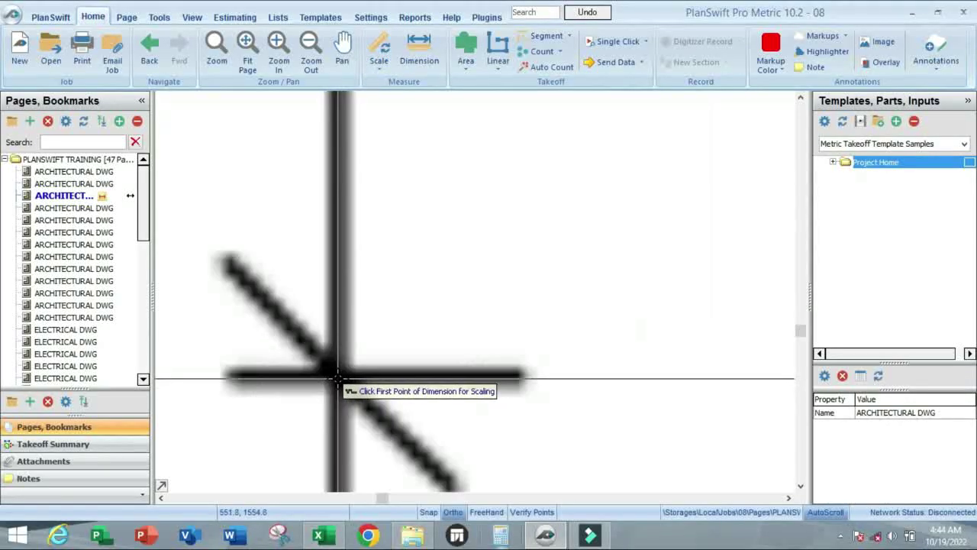
{"action": "left_click", "coordinate": [337, 378]}
{"action": "scroll", "coordinate": [340, 390], "scroll_direction": "down", "scroll_amount": 5}
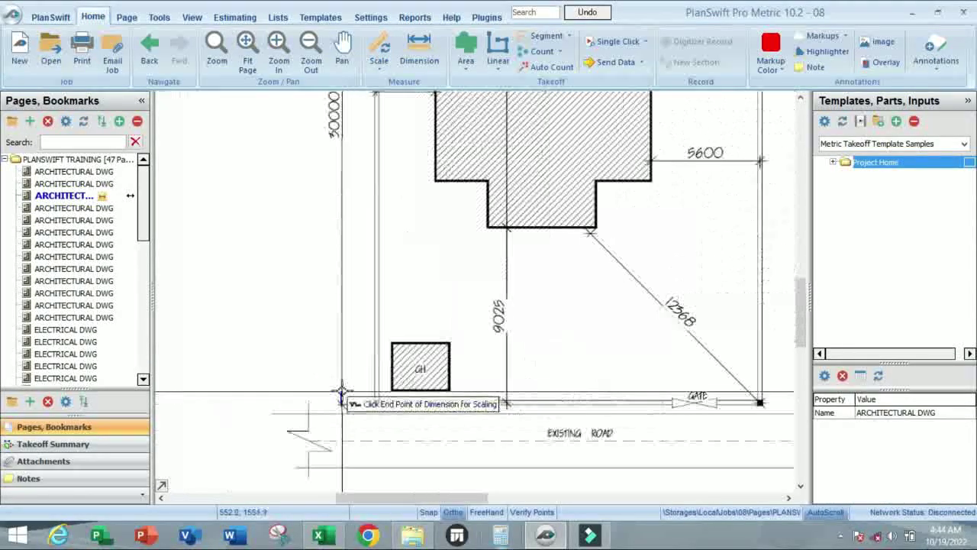
{"action": "scroll", "coordinate": [311, 184], "scroll_direction": "up", "scroll_amount": 5}
{"action": "scroll", "coordinate": [311, 184], "scroll_direction": "up", "scroll_amount": 6}
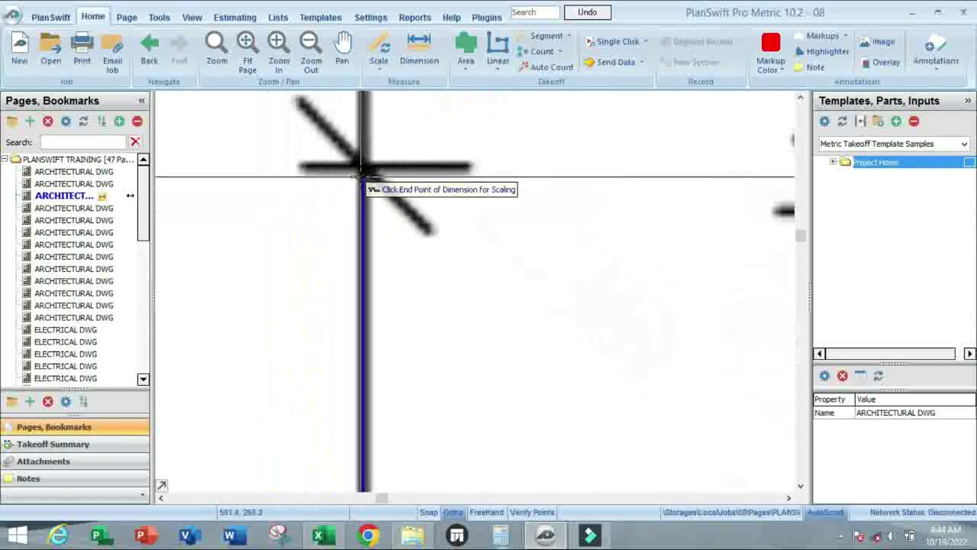
{"action": "left_click_drag", "start_coordinate": [368, 169], "coordinate": [362, 165]}
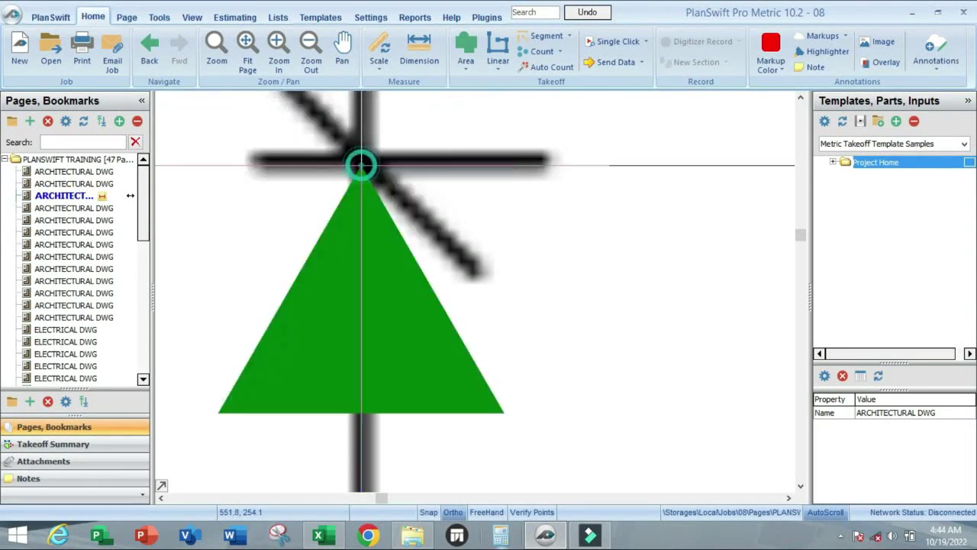
{"action": "scroll", "coordinate": [361, 165], "scroll_direction": "down", "scroll_amount": 6}
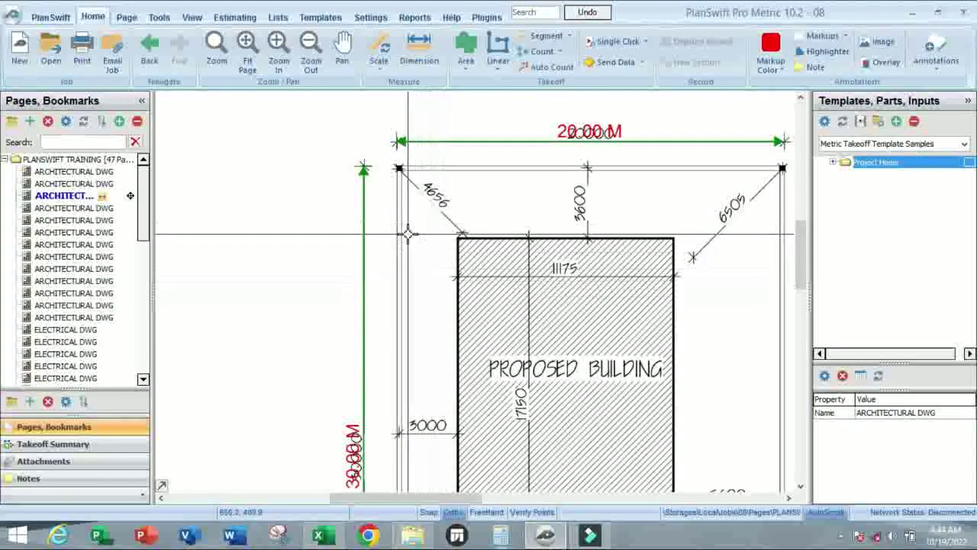
{"action": "scroll", "coordinate": [374, 381], "scroll_direction": "up", "scroll_amount": 5}
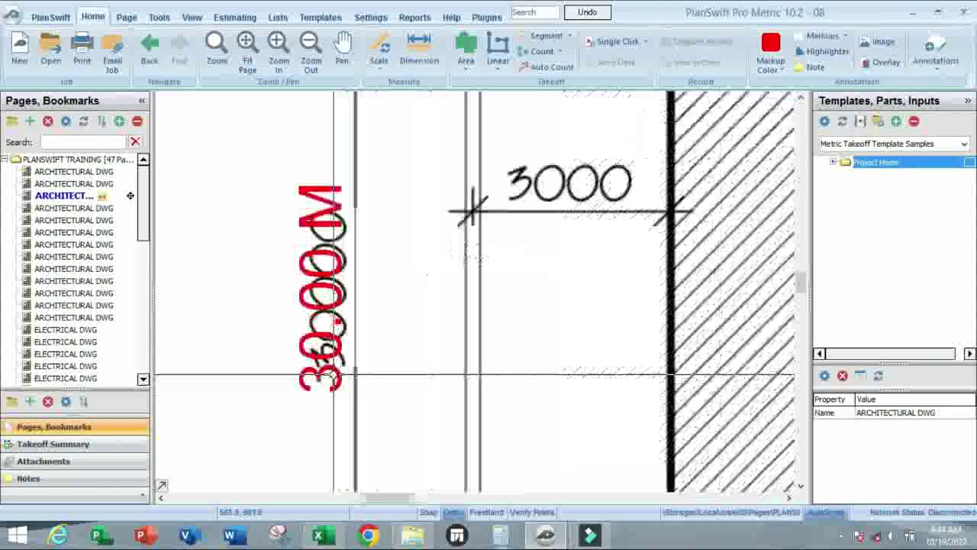
{"action": "scroll", "coordinate": [334, 365], "scroll_direction": "down", "scroll_amount": 3}
{"action": "scroll", "coordinate": [672, 292], "scroll_direction": "down", "scroll_amount": 3}
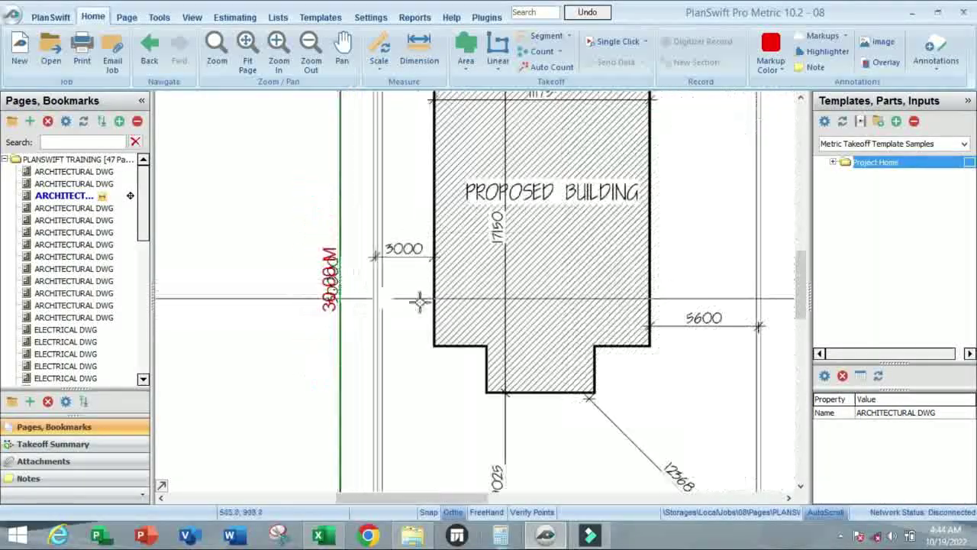
- Start a dimension at the boundary-side tick of the 5600 setback between the proposed building and the boundary
{"action": "scroll", "coordinate": [745, 327], "scroll_direction": "up", "scroll_amount": 4}
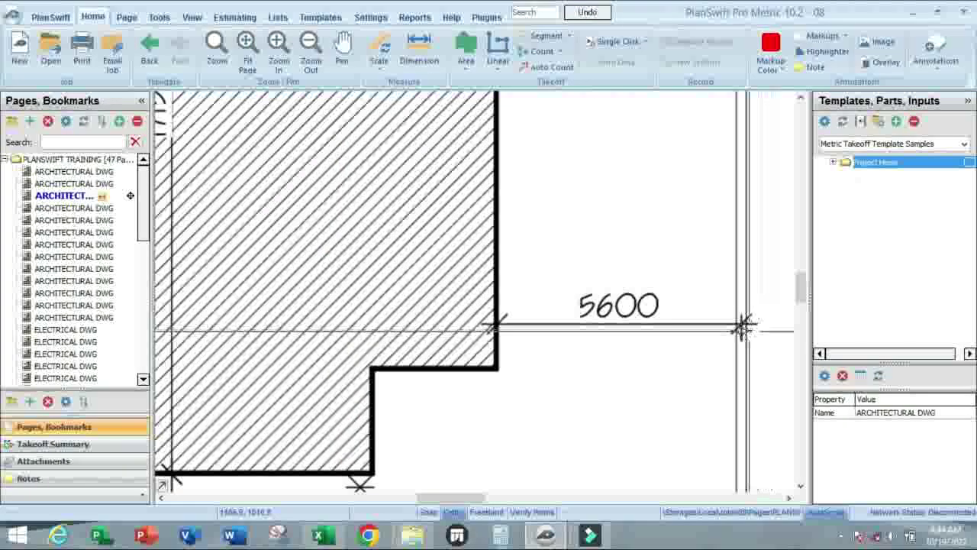
{"action": "scroll", "coordinate": [402, 313], "scroll_direction": "down", "scroll_amount": 2}
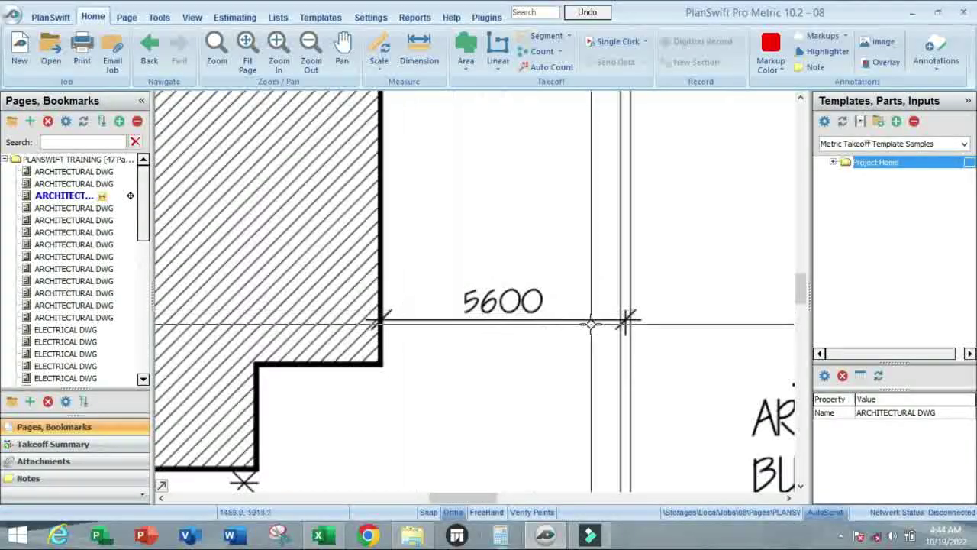
{"action": "scroll", "coordinate": [589, 326], "scroll_direction": "up", "scroll_amount": 2}
{"action": "scroll", "coordinate": [694, 320], "scroll_direction": "up", "scroll_amount": 2}
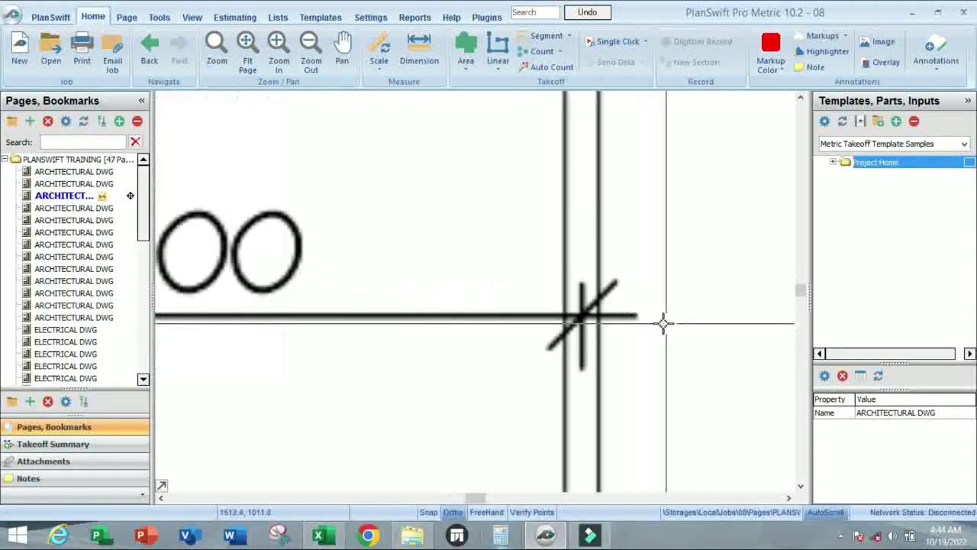
{"action": "left_click", "coordinate": [418, 47]}
{"action": "scroll", "coordinate": [607, 322], "scroll_direction": "up", "scroll_amount": 3}
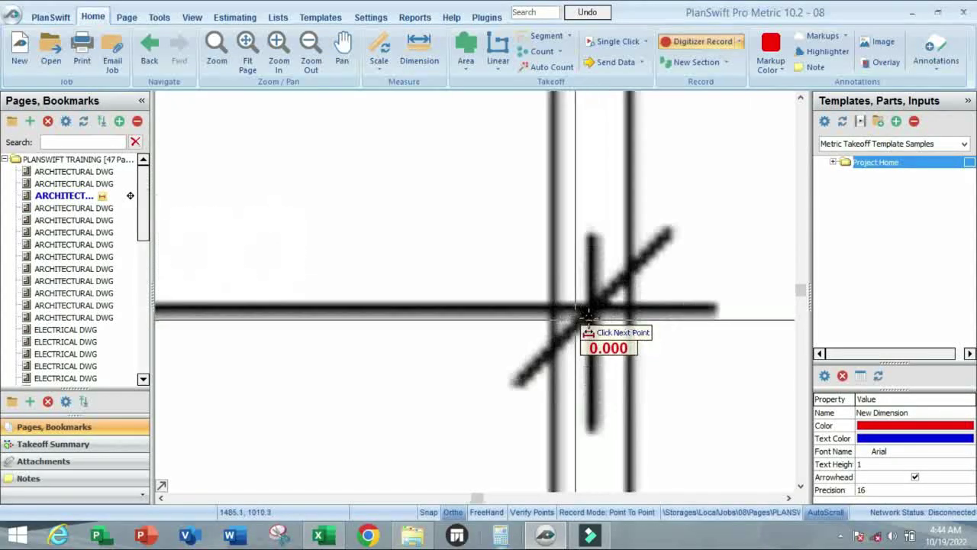
{"action": "left_click_drag", "start_coordinate": [590, 316], "coordinate": [590, 301]}
- End the setback dimension at the tick on the building wall, finish dimensioning, and compare it with the printed 5600
{"action": "scroll", "coordinate": [589, 302], "scroll_direction": "down", "scroll_amount": 3}
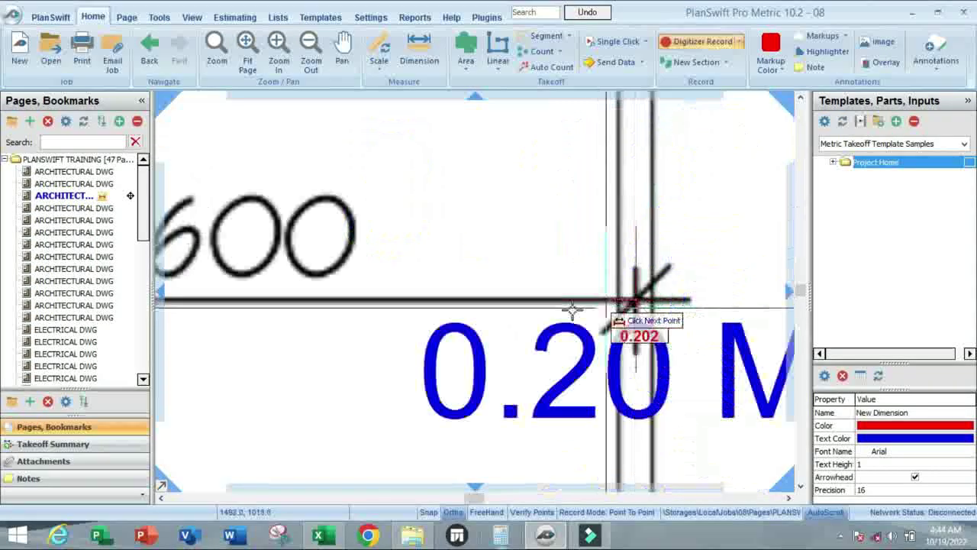
{"action": "scroll", "coordinate": [488, 309], "scroll_direction": "down", "scroll_amount": 1}
{"action": "scroll", "coordinate": [229, 309], "scroll_direction": "up", "scroll_amount": 3}
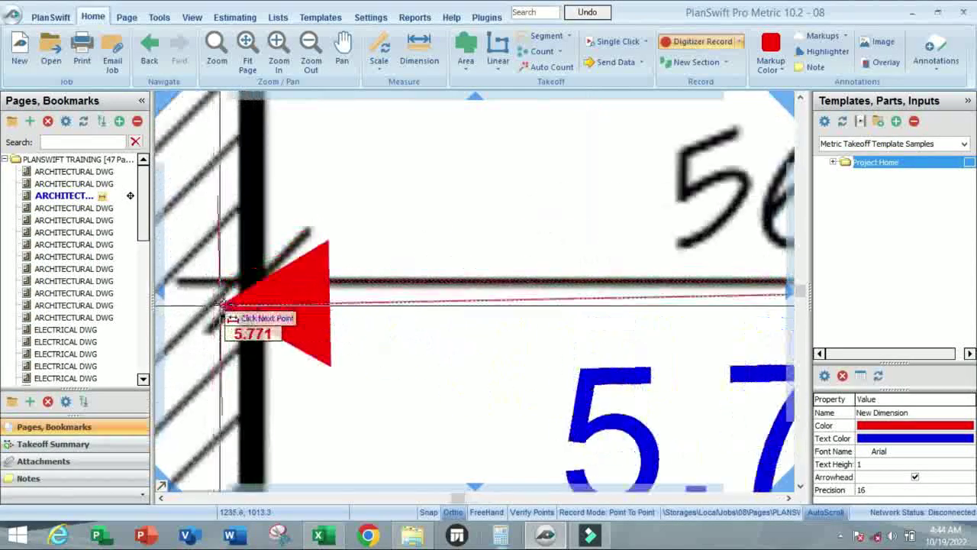
{"action": "scroll", "coordinate": [256, 298], "scroll_direction": "down", "scroll_amount": 2}
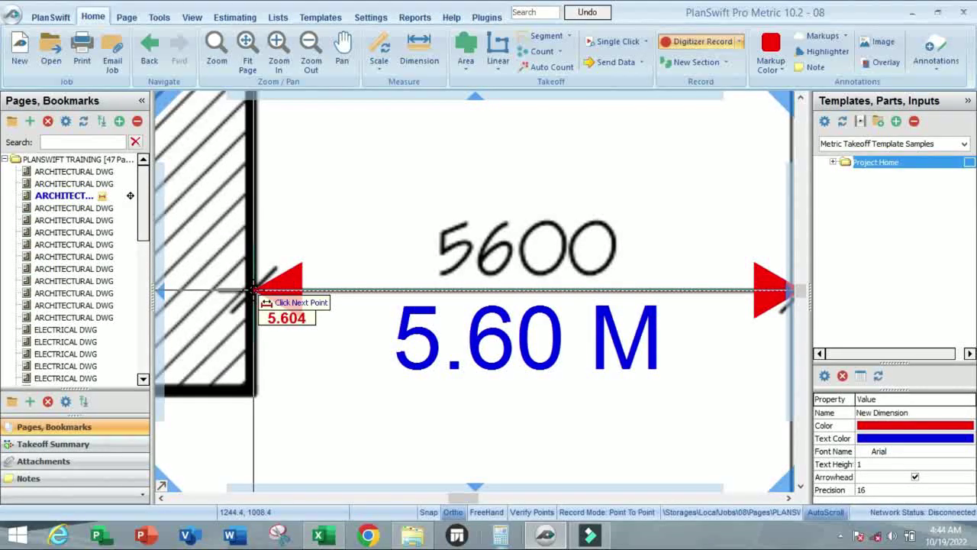
{"action": "left_click", "coordinate": [255, 290]}
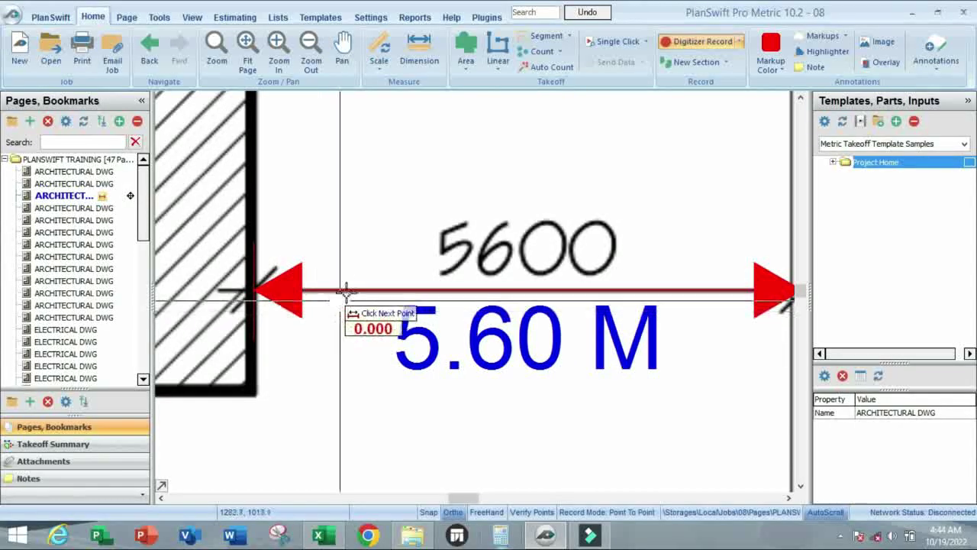
{"action": "key", "text": "Escape"}
{"action": "scroll", "coordinate": [440, 289], "scroll_direction": "down", "scroll_amount": 2}
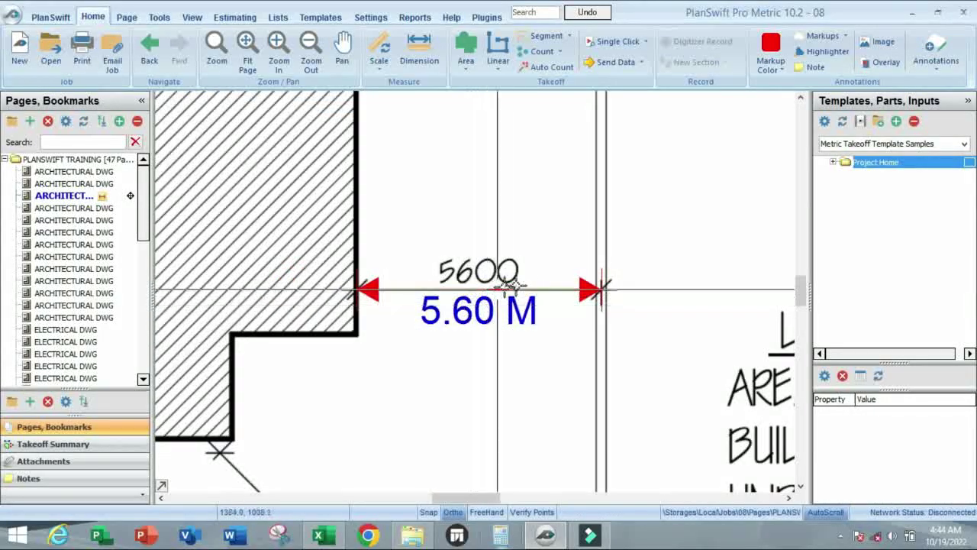
{"action": "scroll", "coordinate": [510, 284], "scroll_direction": "down", "scroll_amount": 3}
{"action": "scroll", "coordinate": [512, 283], "scroll_direction": "up", "scroll_amount": 3}
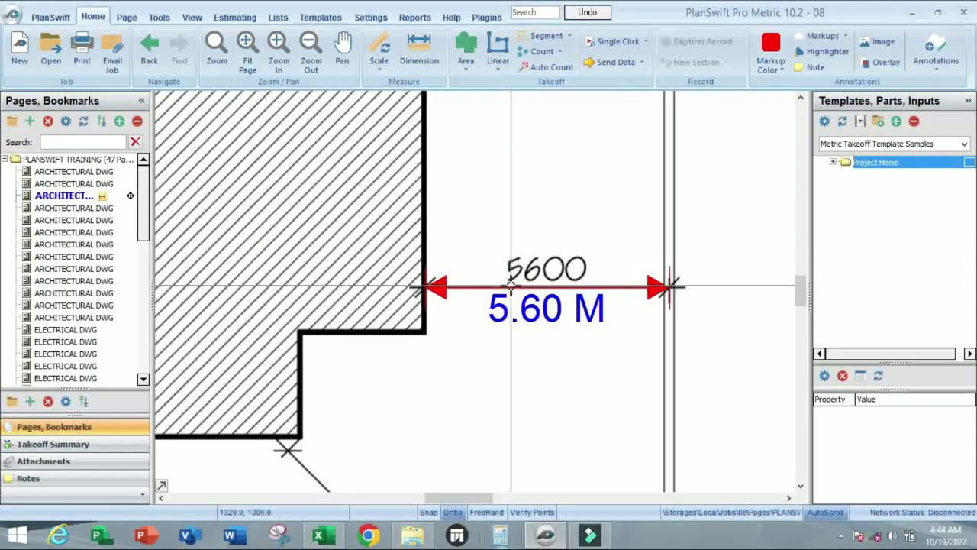
{"action": "scroll", "coordinate": [511, 287], "scroll_direction": "down", "scroll_amount": 1}
{"action": "scroll", "coordinate": [521, 284], "scroll_direction": "down", "scroll_amount": 2}
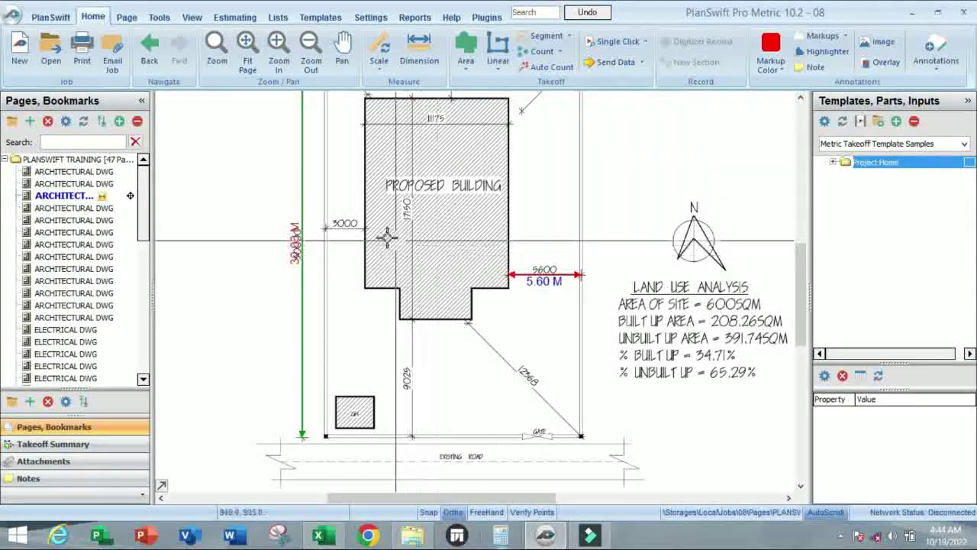
- Examine the ground floor plan page with its grid and room dimensions, and return to the scaled site plan
{"action": "left_click", "coordinate": [65, 210]}
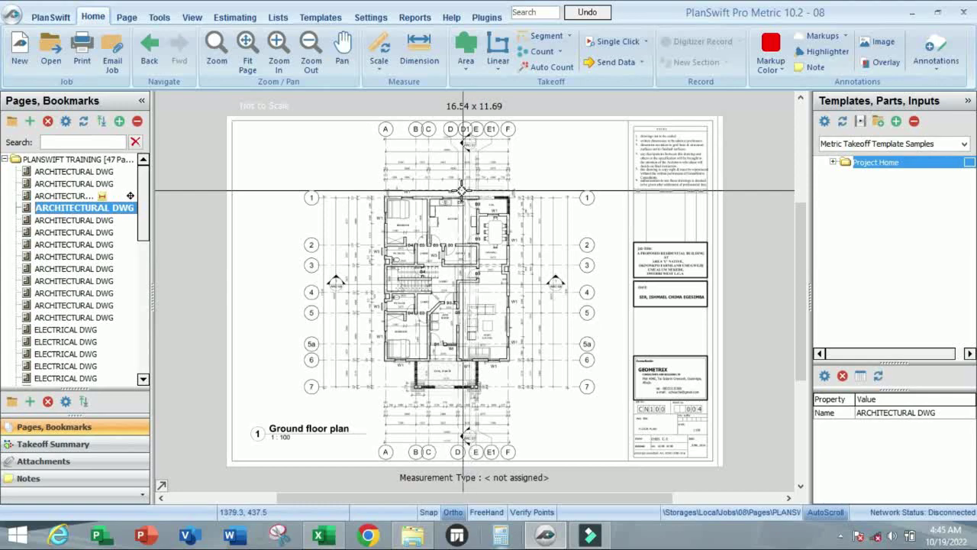
{"action": "scroll", "coordinate": [454, 187], "scroll_direction": "up", "scroll_amount": 3}
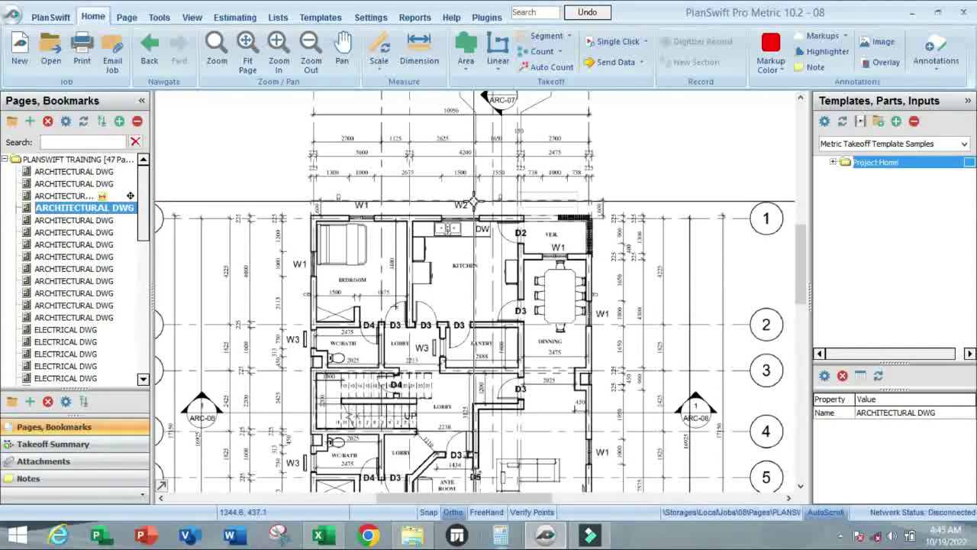
{"action": "scroll", "coordinate": [475, 206], "scroll_direction": "down", "scroll_amount": 4}
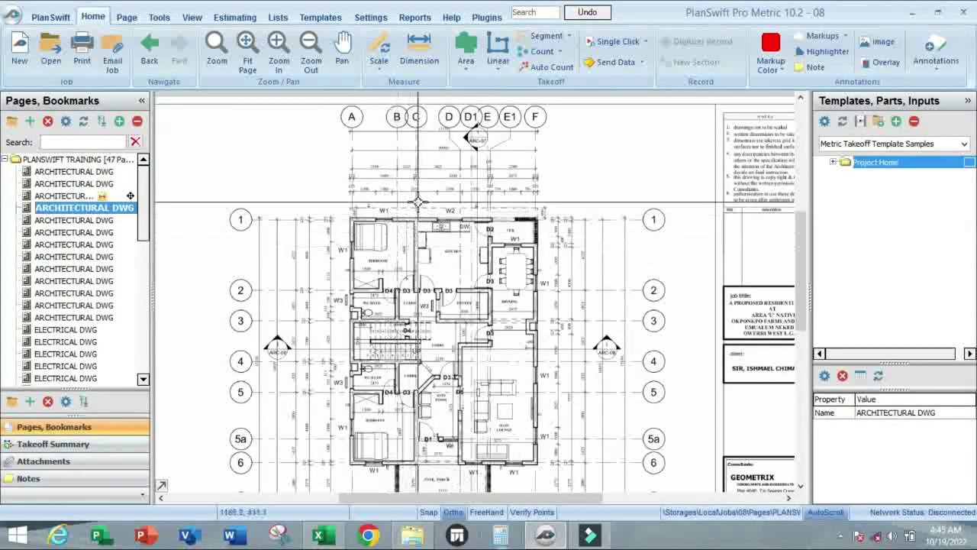
{"action": "scroll", "coordinate": [420, 206], "scroll_direction": "up", "scroll_amount": 2}
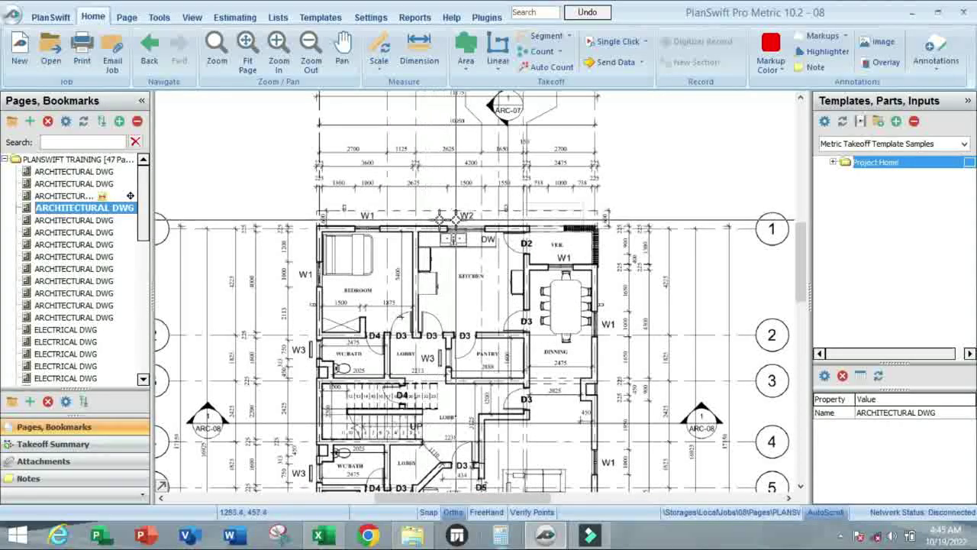
{"action": "left_click", "coordinate": [77, 196]}
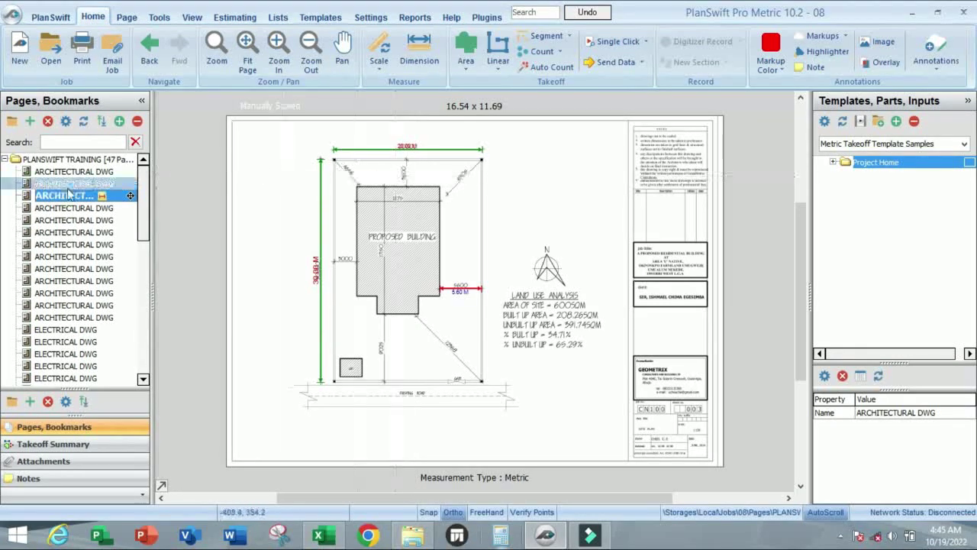
- Open the floor plan page with the study room and start scaling it with a metric length of 11.175 M for the overall 11175 dimension
{"action": "left_click", "coordinate": [84, 220]}
{"action": "scroll", "coordinate": [459, 236], "scroll_direction": "up", "scroll_amount": 3}
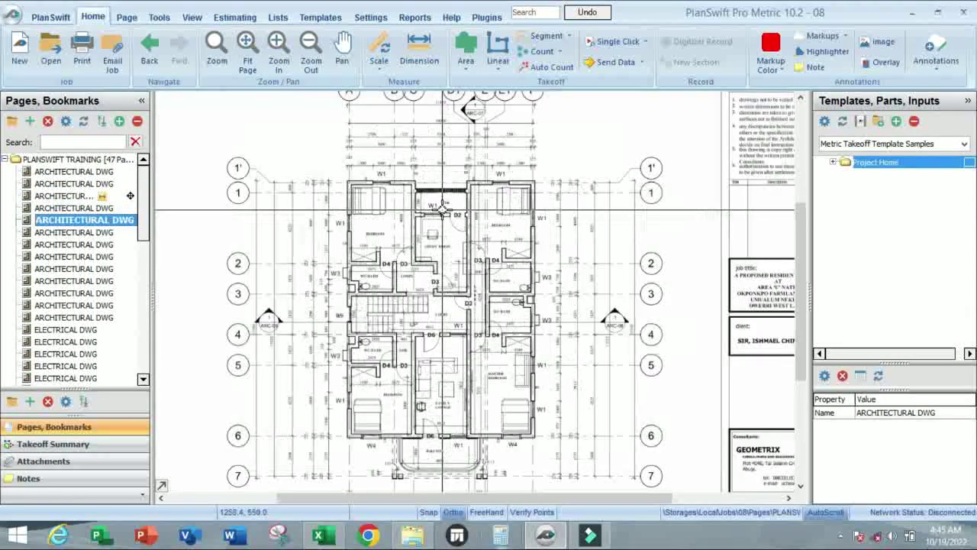
{"action": "scroll", "coordinate": [424, 206], "scroll_direction": "down", "scroll_amount": 3}
{"action": "scroll", "coordinate": [428, 168], "scroll_direction": "up", "scroll_amount": 5}
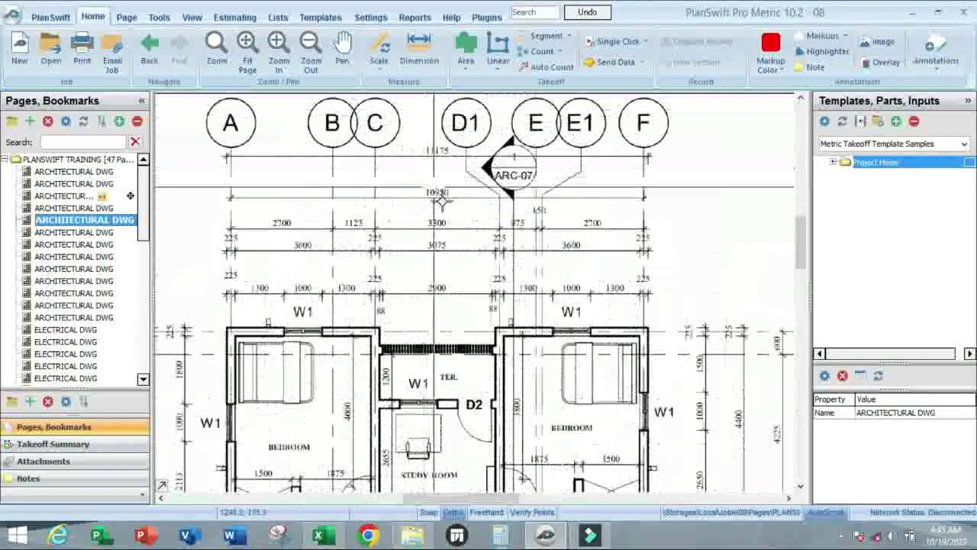
{"action": "scroll", "coordinate": [301, 188], "scroll_direction": "up", "scroll_amount": 3}
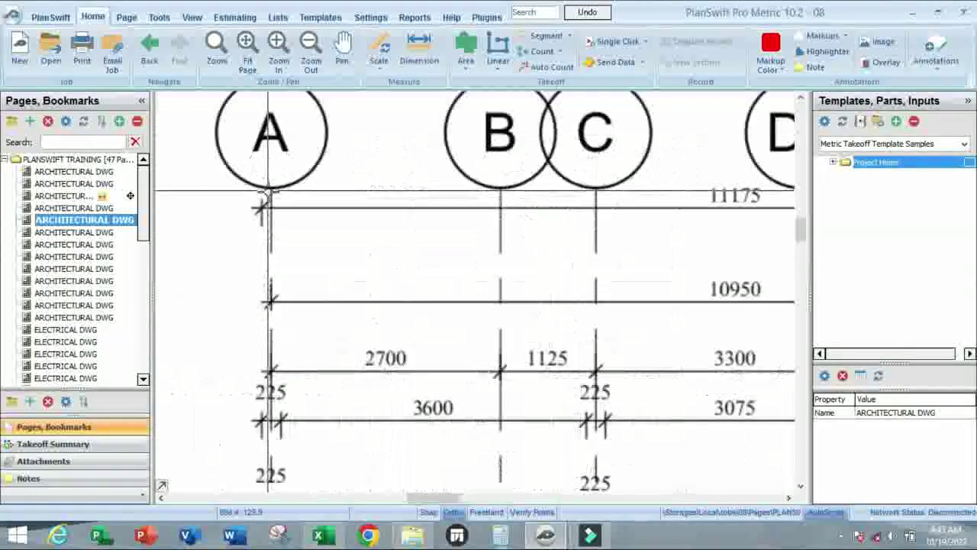
{"action": "scroll", "coordinate": [284, 207], "scroll_direction": "down", "scroll_amount": 2}
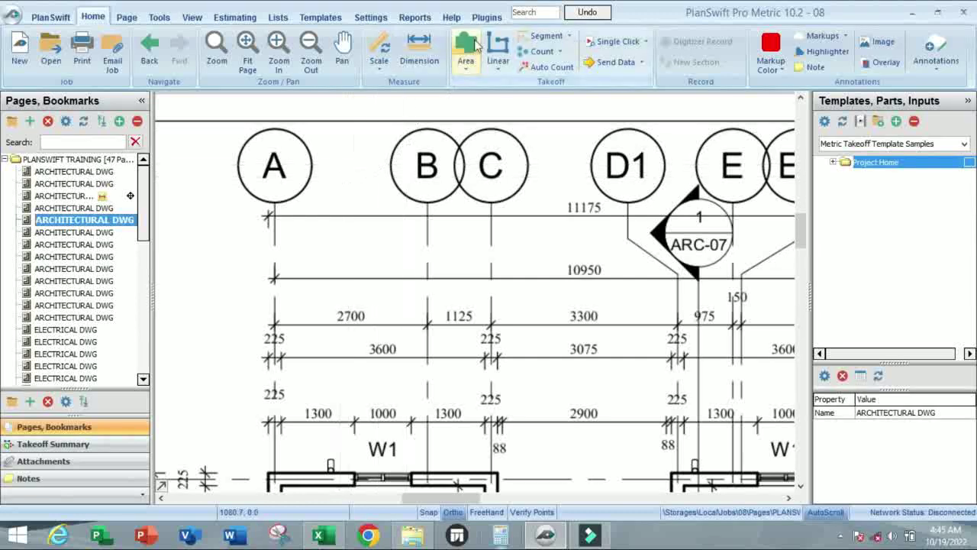
{"action": "left_click", "coordinate": [380, 47]}
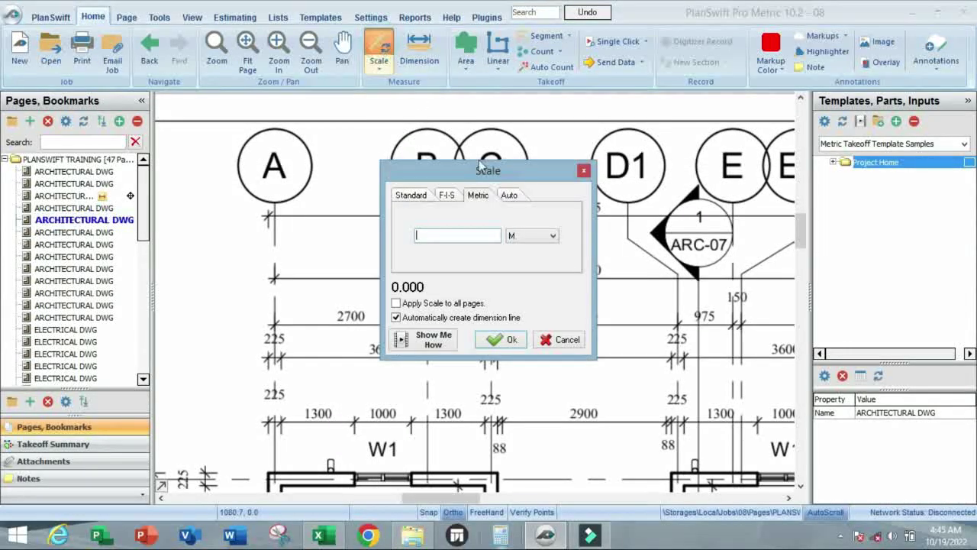
{"action": "left_click_drag", "start_coordinate": [480, 174], "coordinate": [380, 200]}
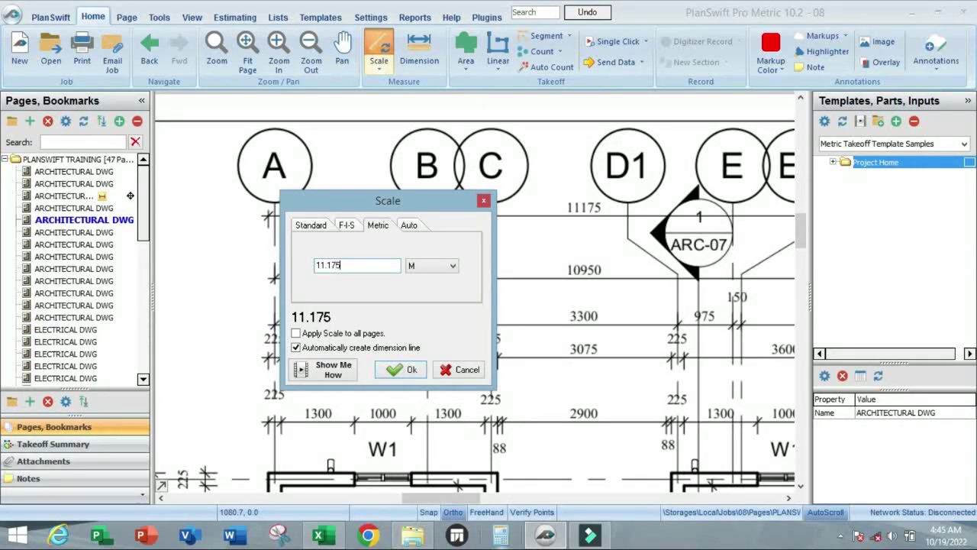
{"action": "left_click", "coordinate": [403, 370]}
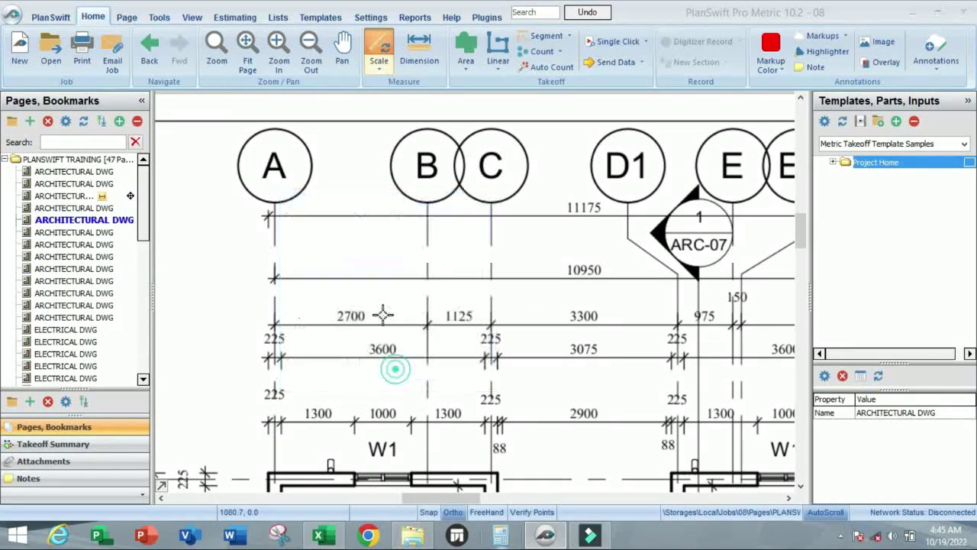
- Pick the two end ticks of the overall 11175 dimension above the floor plan as scaling points and check the dimension line
{"action": "scroll", "coordinate": [273, 219], "scroll_direction": "up", "scroll_amount": 5}
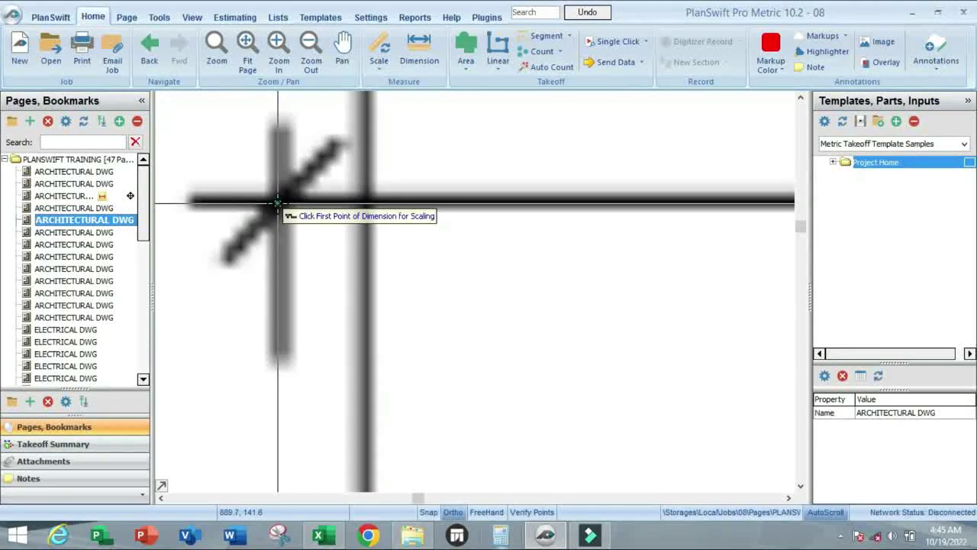
{"action": "left_click", "coordinate": [277, 202]}
{"action": "scroll", "coordinate": [267, 203], "scroll_direction": "down", "scroll_amount": 5}
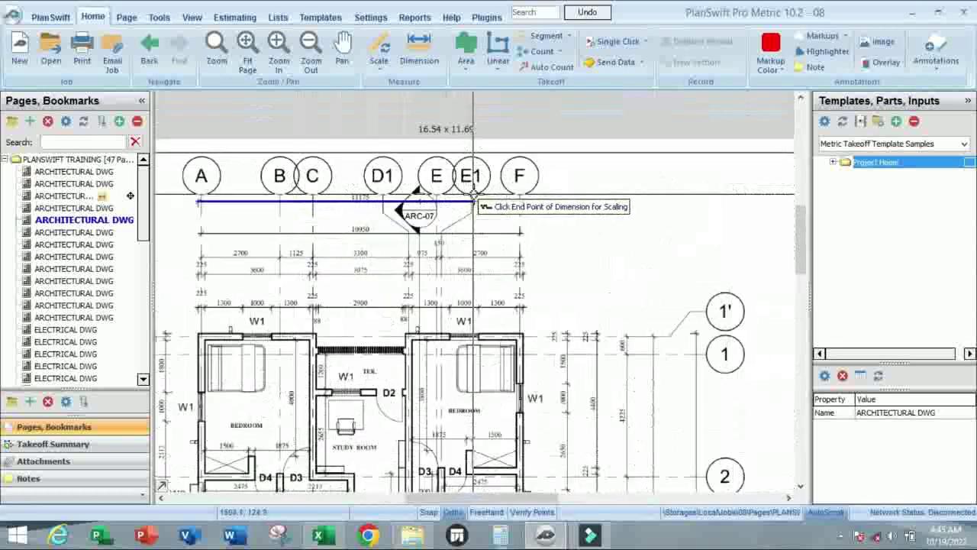
{"action": "scroll", "coordinate": [474, 200], "scroll_direction": "up", "scroll_amount": 5}
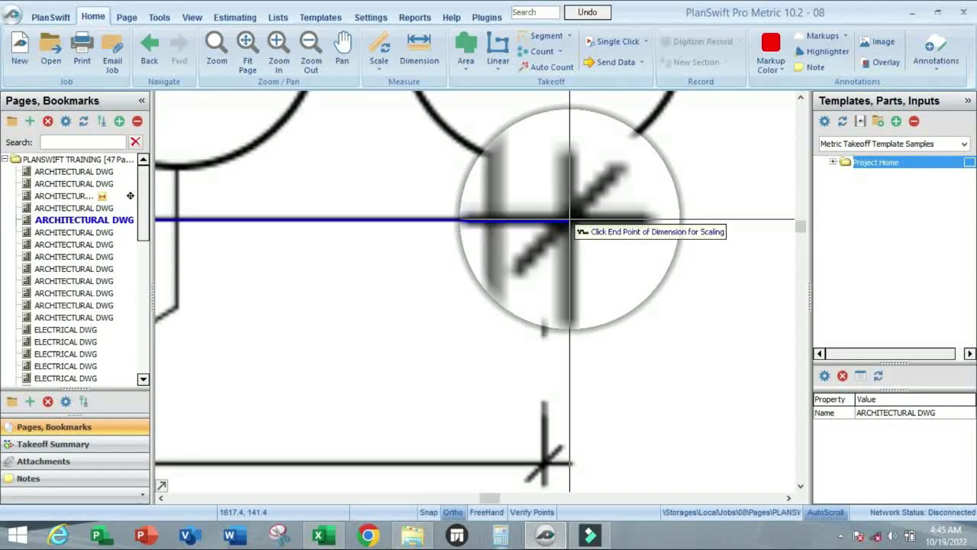
{"action": "scroll", "coordinate": [570, 222], "scroll_direction": "up", "scroll_amount": 3}
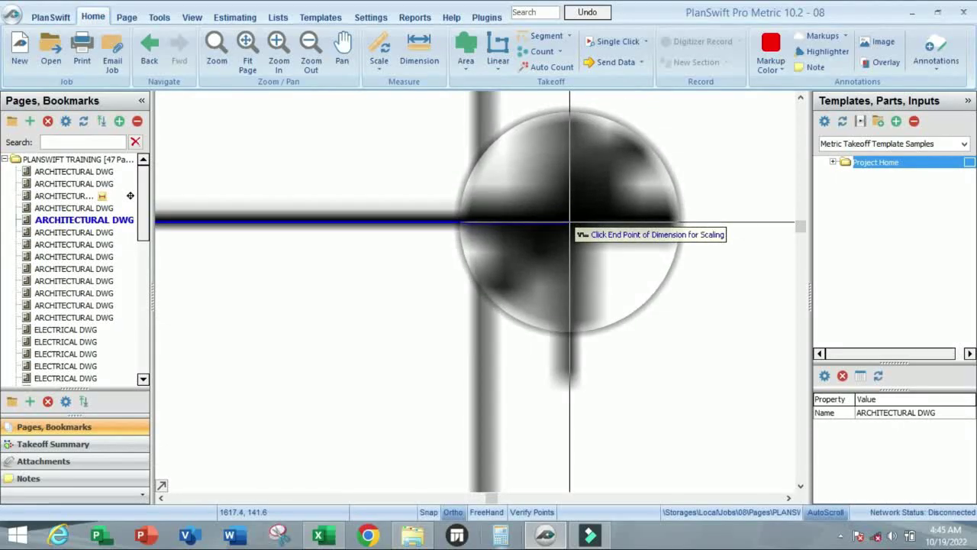
{"action": "left_click", "coordinate": [570, 222]}
{"action": "scroll", "coordinate": [567, 220], "scroll_direction": "down", "scroll_amount": 8}
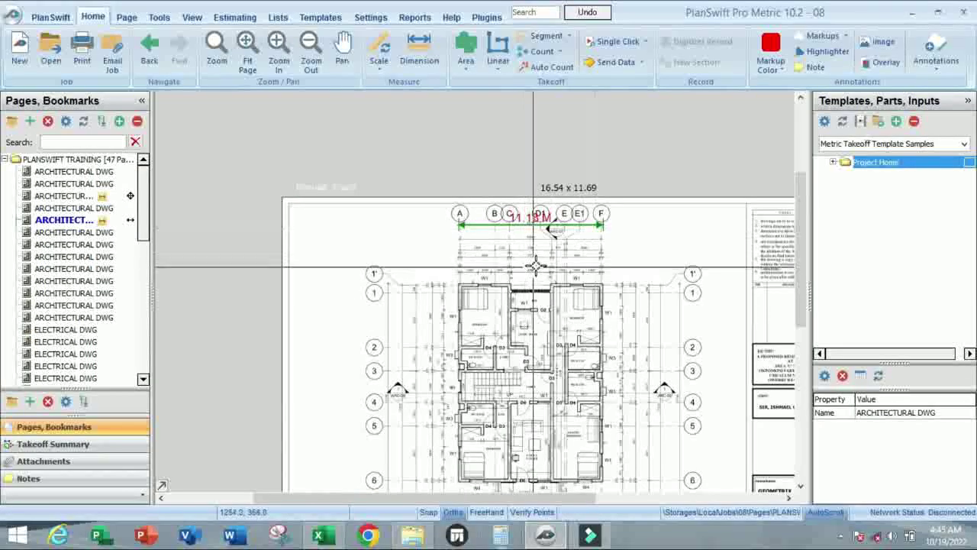
- Compare the new horizontal dimension line with the printed overall 11175 above the floor plan
{"action": "scroll", "coordinate": [538, 225], "scroll_direction": "up", "scroll_amount": 6}
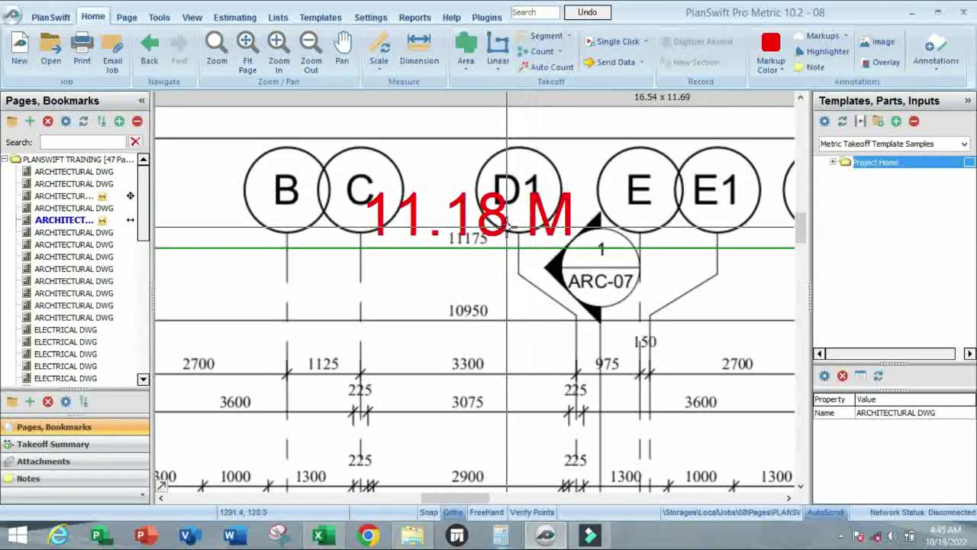
{"action": "scroll", "coordinate": [503, 229], "scroll_direction": "up", "scroll_amount": 1}
{"action": "scroll", "coordinate": [500, 200], "scroll_direction": "down", "scroll_amount": 3}
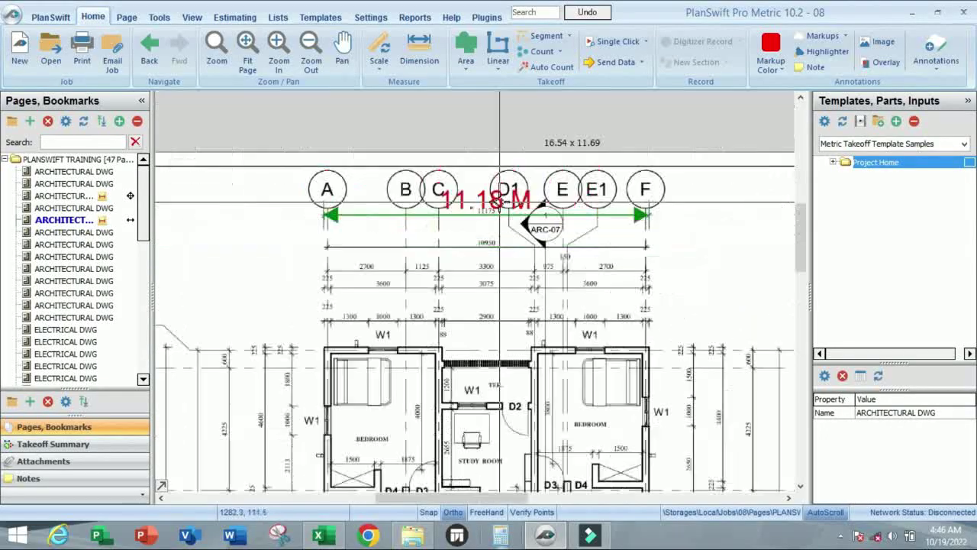
- Start scaling the floor plan's vertical direction with a metric length of 17.750 M for the overall 17750 dimension
{"action": "scroll", "coordinate": [500, 200], "scroll_direction": "down", "scroll_amount": 3}
{"action": "scroll", "coordinate": [381, 443], "scroll_direction": "up", "scroll_amount": 5}
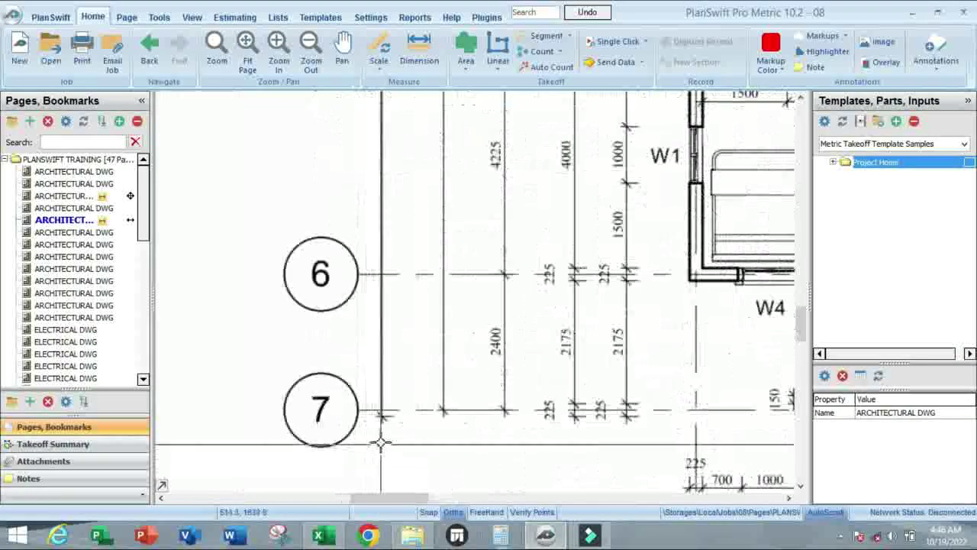
{"action": "scroll", "coordinate": [381, 443], "scroll_direction": "down", "scroll_amount": 4}
{"action": "scroll", "coordinate": [392, 264], "scroll_direction": "up", "scroll_amount": 4}
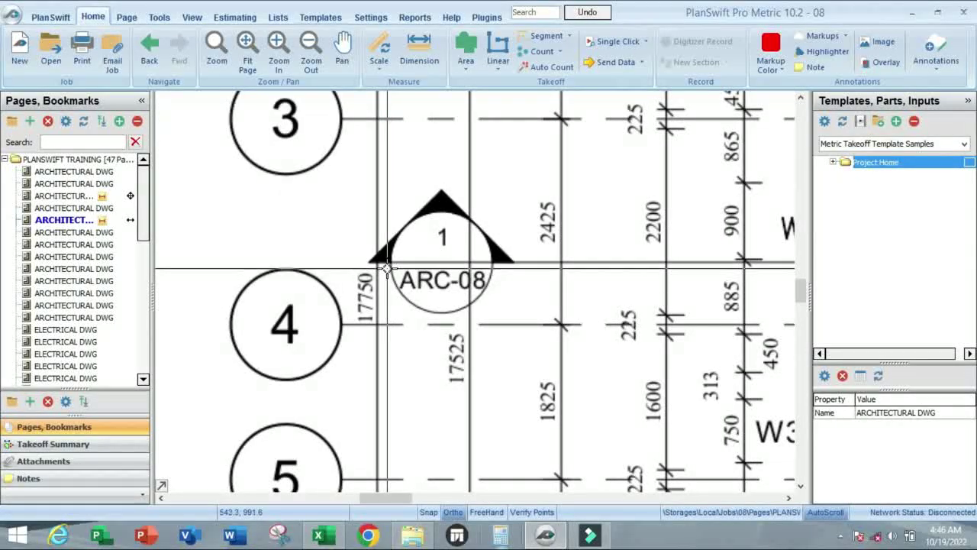
{"action": "scroll", "coordinate": [387, 265], "scroll_direction": "down", "scroll_amount": 4}
{"action": "scroll", "coordinate": [389, 365], "scroll_direction": "up", "scroll_amount": 6}
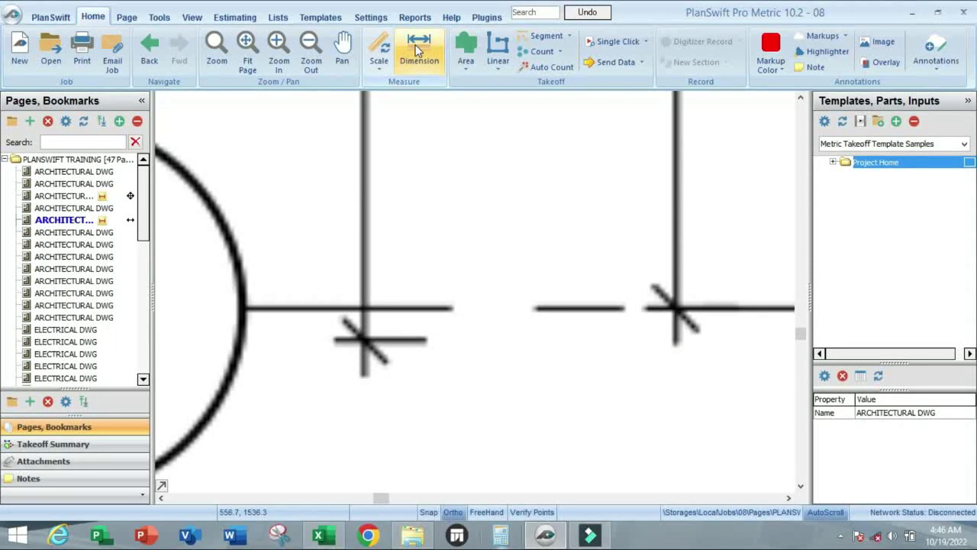
{"action": "left_click", "coordinate": [380, 50]}
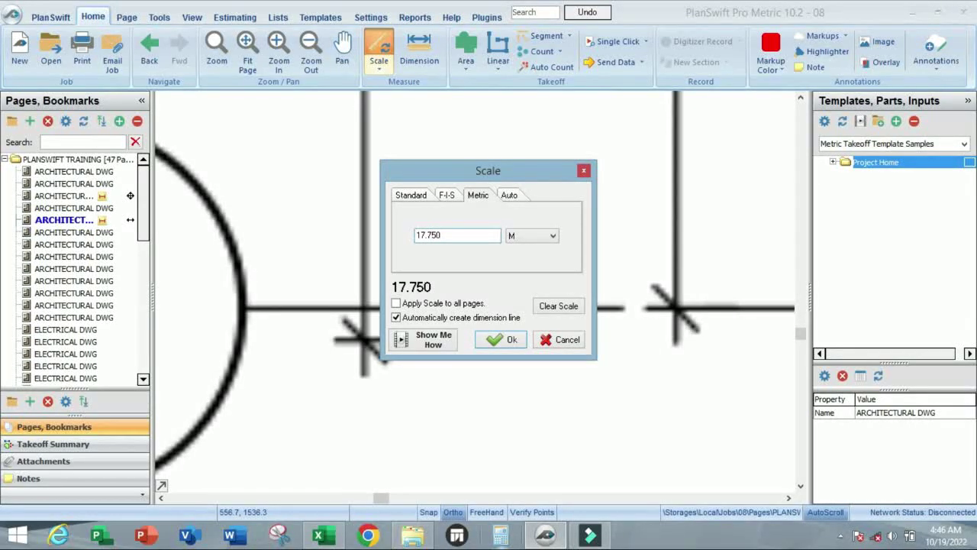
{"action": "left_click", "coordinate": [498, 340]}
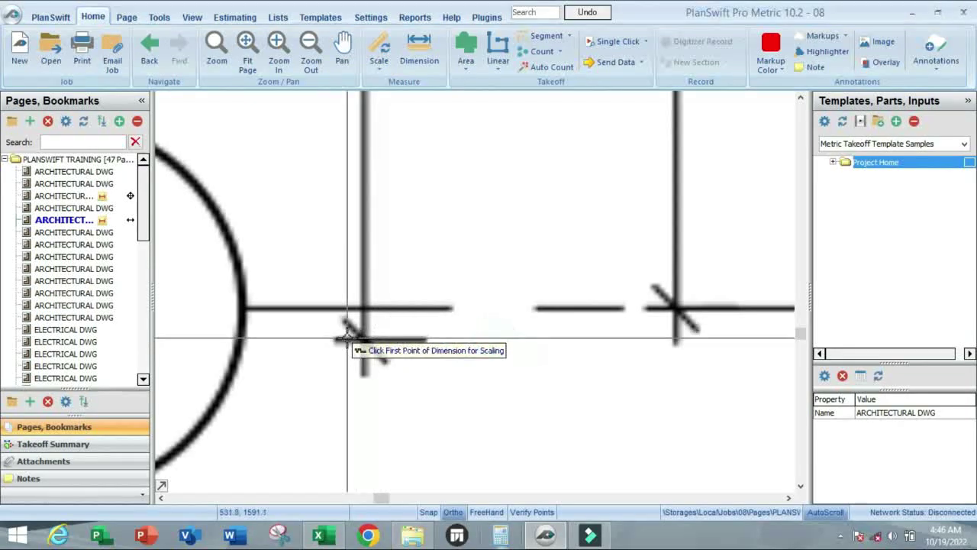
- Pick the lower and upper end ticks of the overall 17750 dimension beside the floor plan as scaling points
{"action": "scroll", "coordinate": [359, 344], "scroll_direction": "up", "scroll_amount": 3}
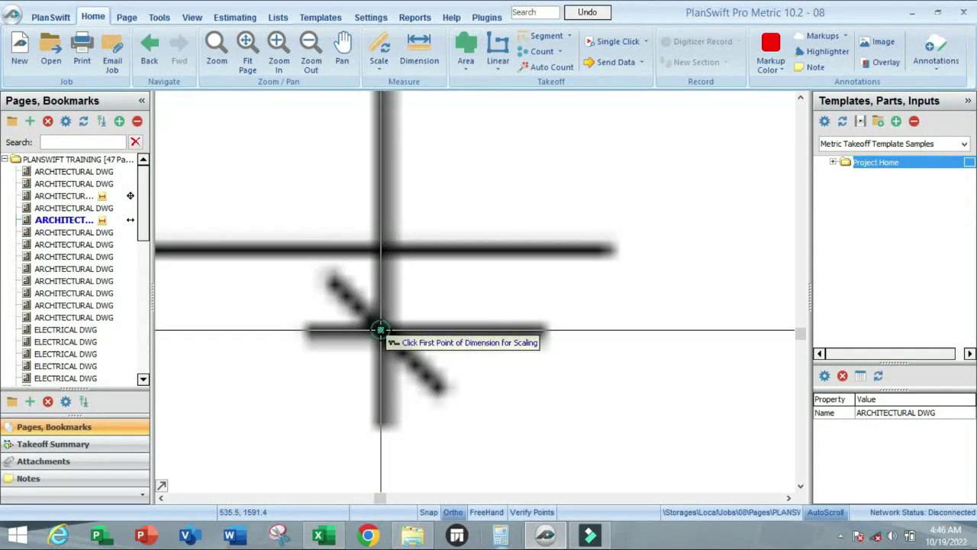
{"action": "left_click", "coordinate": [380, 330]}
{"action": "scroll", "coordinate": [384, 371], "scroll_direction": "down", "scroll_amount": 5}
{"action": "scroll", "coordinate": [406, 185], "scroll_direction": "up", "scroll_amount": 3}
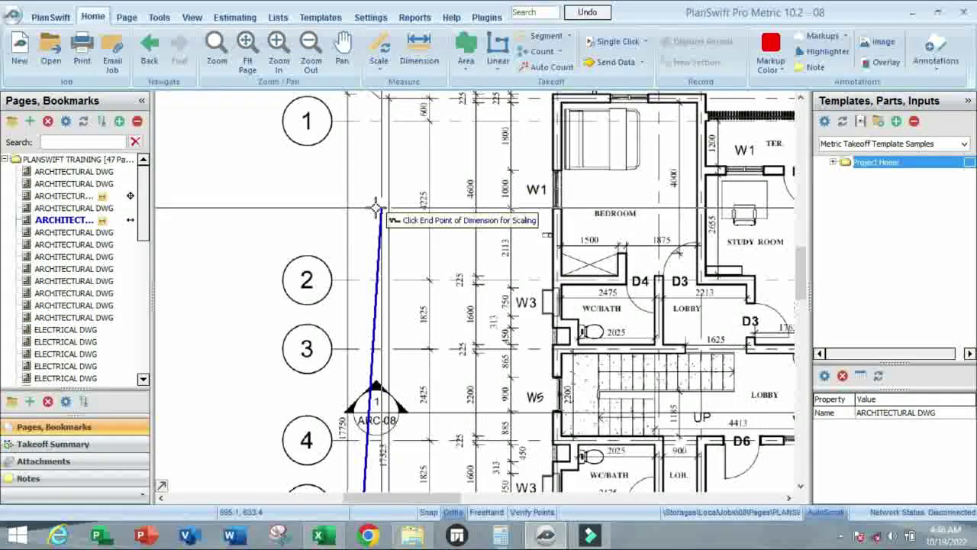
{"action": "scroll", "coordinate": [377, 207], "scroll_direction": "down", "scroll_amount": 2}
{"action": "scroll", "coordinate": [388, 212], "scroll_direction": "up", "scroll_amount": 6}
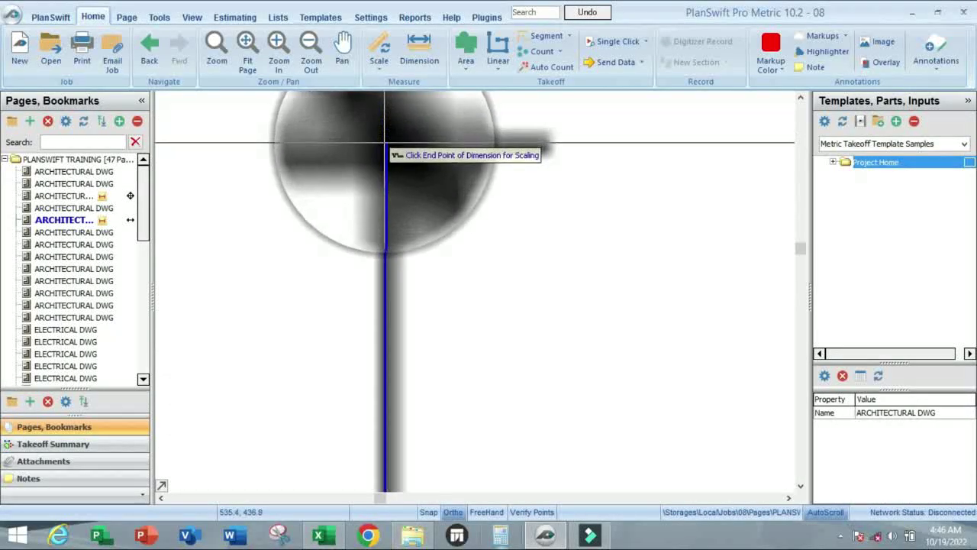
{"action": "scroll", "coordinate": [385, 142], "scroll_direction": "down", "scroll_amount": 2}
{"action": "scroll", "coordinate": [386, 163], "scroll_direction": "up", "scroll_amount": 2}
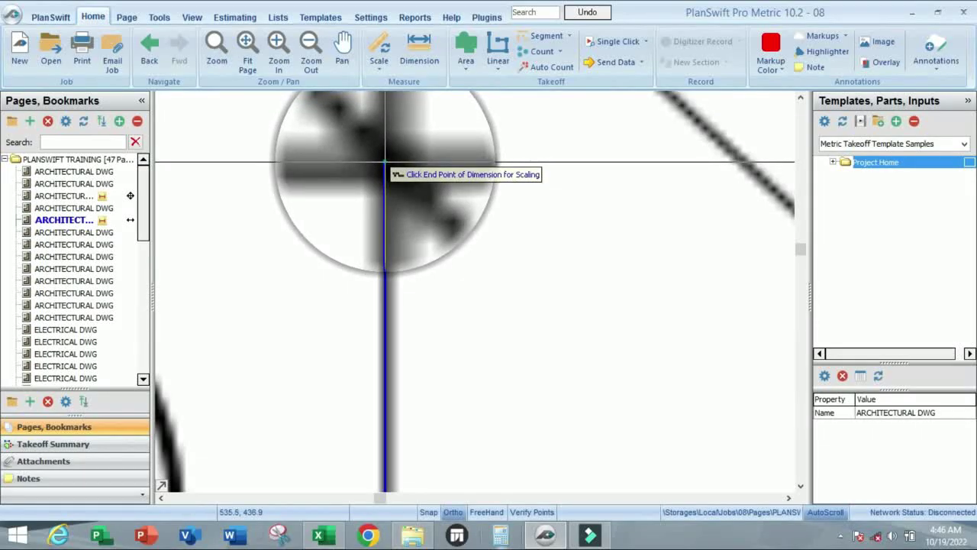
{"action": "left_click", "coordinate": [386, 163]}
- Compare the vertical dimension line with the printed 17750 and view both scale lines on the First Floor plan
{"action": "scroll", "coordinate": [384, 168], "scroll_direction": "down", "scroll_amount": 3}
{"action": "scroll", "coordinate": [384, 345], "scroll_direction": "up", "scroll_amount": 2}
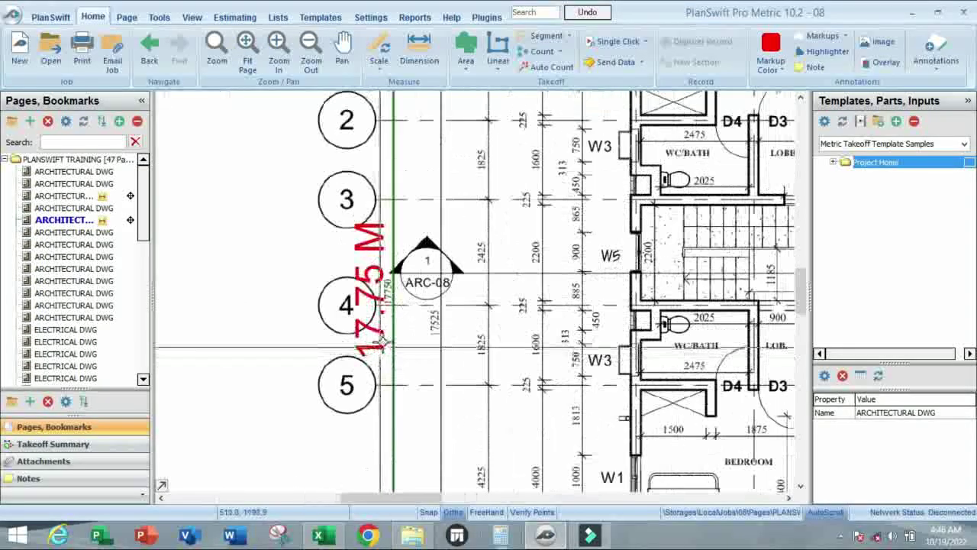
{"action": "scroll", "coordinate": [386, 336], "scroll_direction": "up", "scroll_amount": 1}
{"action": "scroll", "coordinate": [385, 336], "scroll_direction": "down", "scroll_amount": 4}
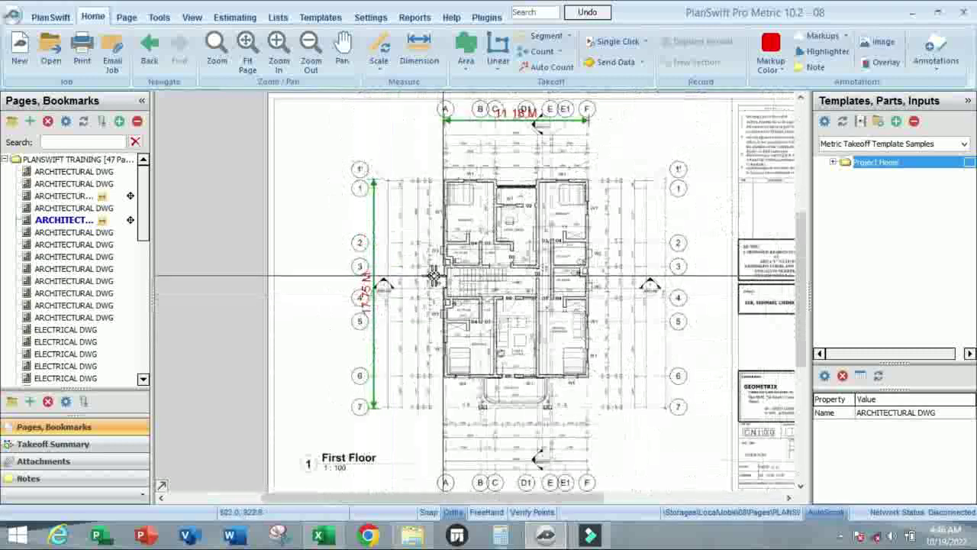
- Look through the structural drawing pages and open the Foundation Layout
{"action": "left_click_drag", "start_coordinate": [141, 209], "coordinate": [135, 288]}
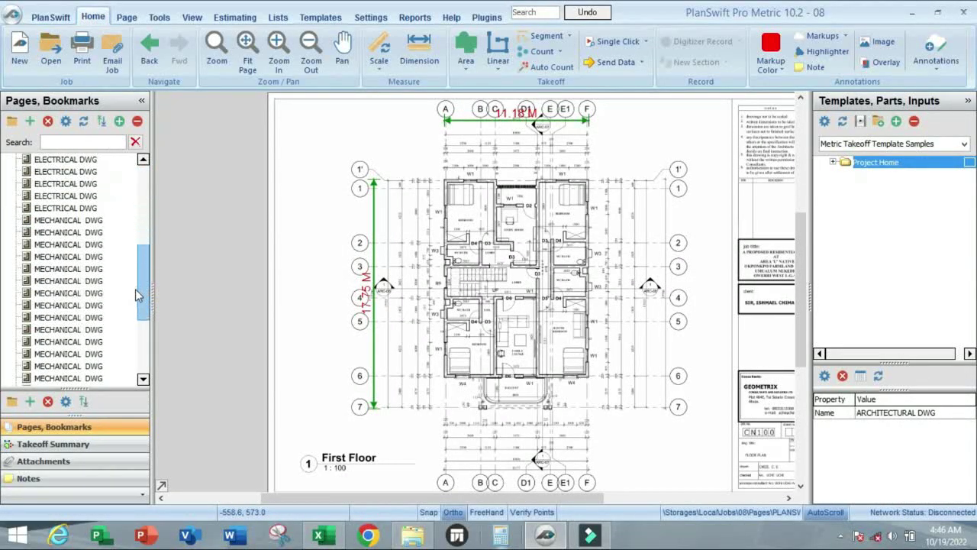
{"action": "scroll", "coordinate": [101, 299], "scroll_direction": "down", "scroll_amount": 4}
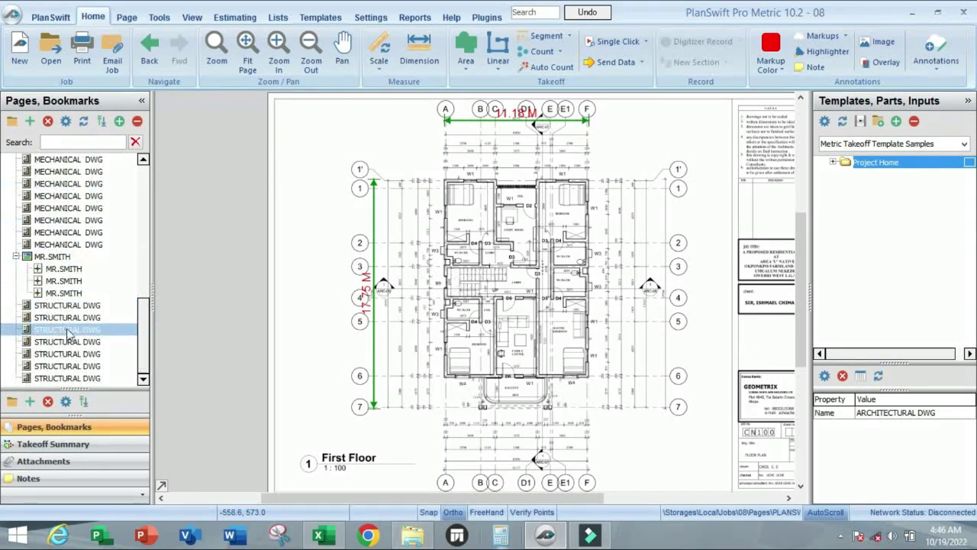
{"action": "left_click", "coordinate": [70, 329]}
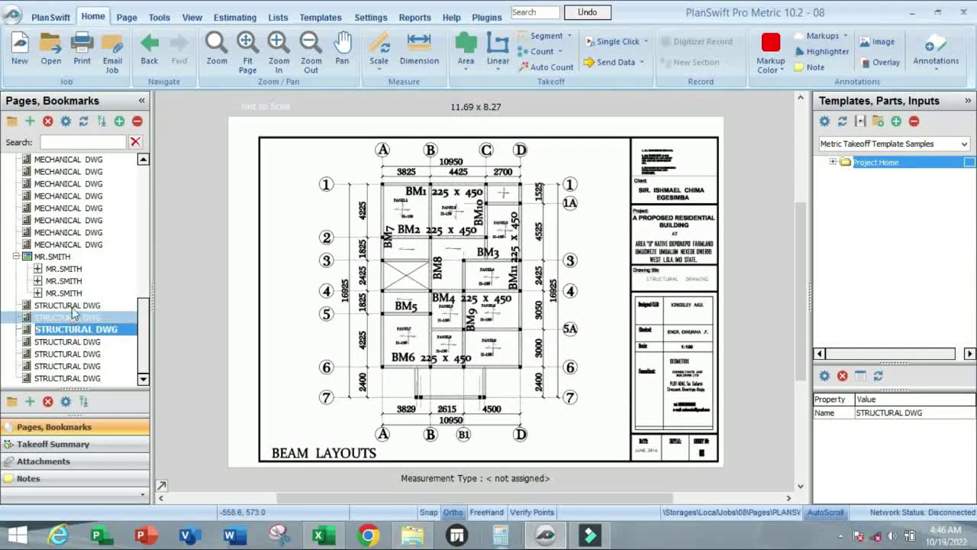
{"action": "left_click", "coordinate": [72, 307]}
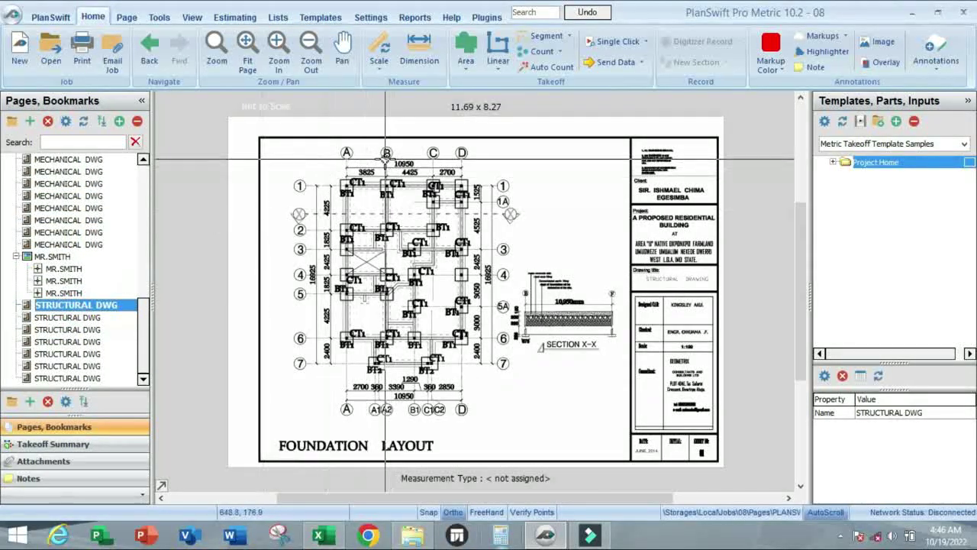
- Start scaling the Foundation Layout with a metric length of 10.95 M for the overall 10950 dimension between grids A and D
{"action": "scroll", "coordinate": [353, 196], "scroll_direction": "up", "scroll_amount": 4}
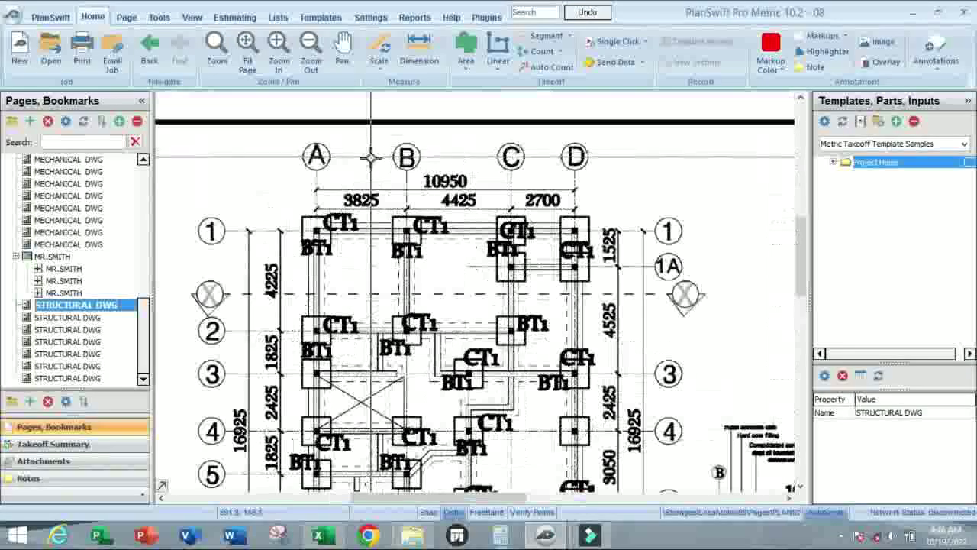
{"action": "scroll", "coordinate": [283, 223], "scroll_direction": "up", "scroll_amount": 2}
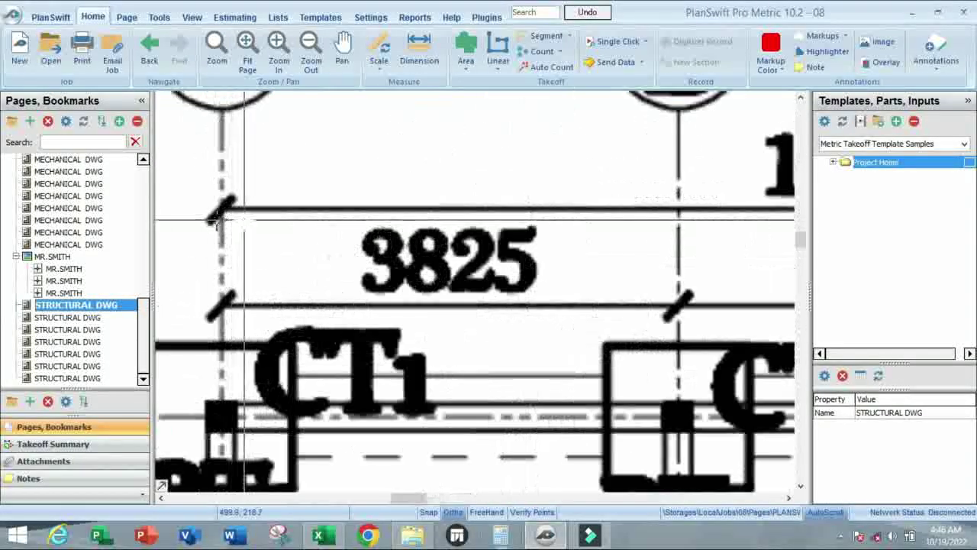
{"action": "scroll", "coordinate": [274, 224], "scroll_direction": "down", "scroll_amount": 1}
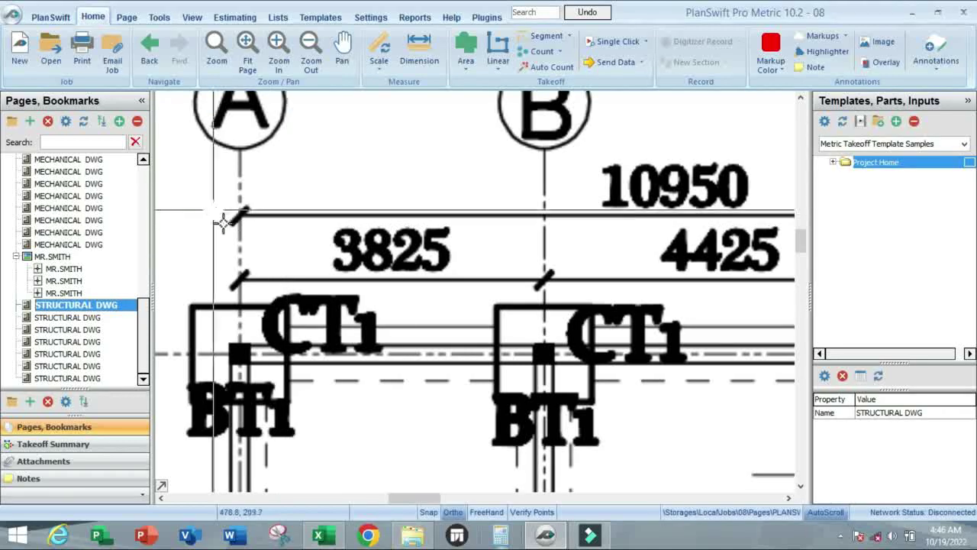
{"action": "scroll", "coordinate": [227, 219], "scroll_direction": "up", "scroll_amount": 2}
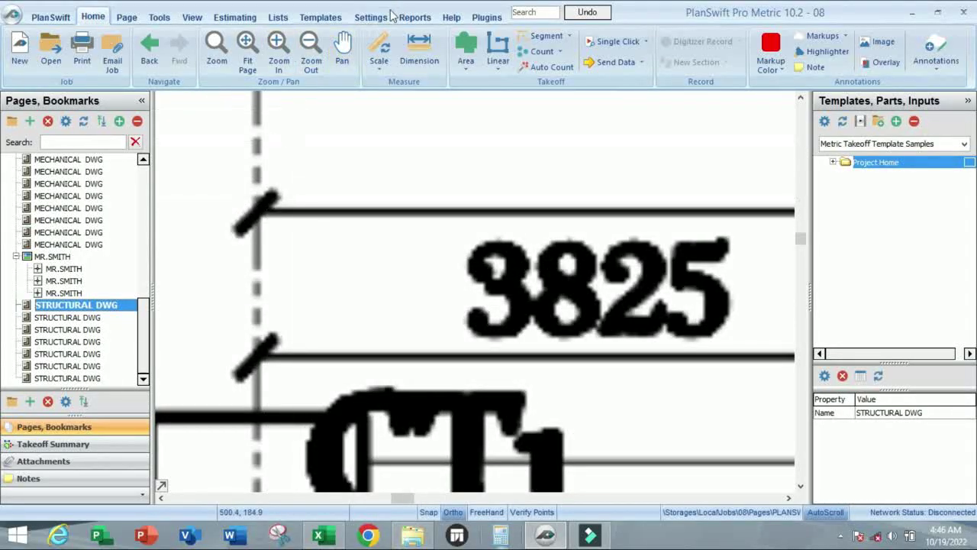
{"action": "left_click", "coordinate": [380, 47]}
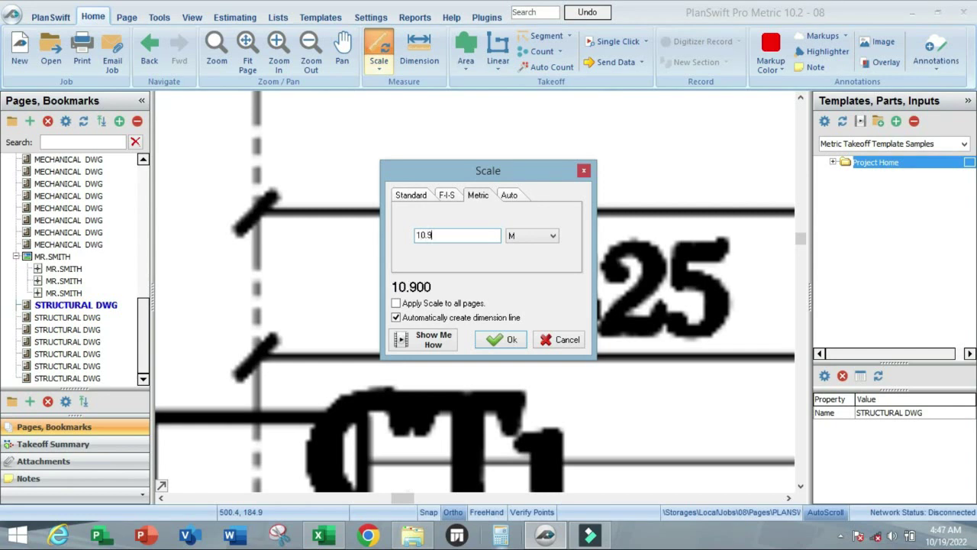
{"action": "left_click", "coordinate": [492, 335]}
- Pick the end ticks of the overall 10950 dimension at grids A and D as scaling points
{"action": "scroll", "coordinate": [257, 212], "scroll_direction": "up", "scroll_amount": 3}
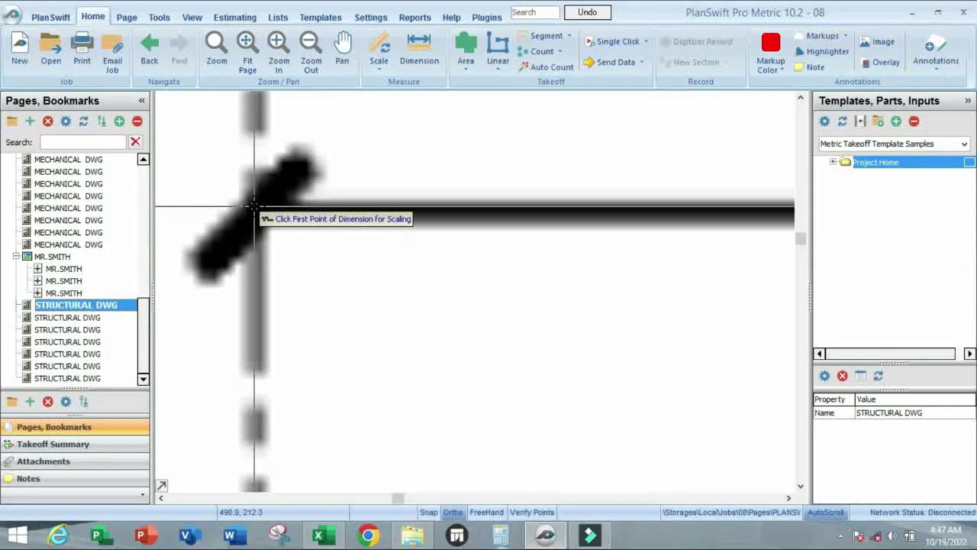
{"action": "left_click", "coordinate": [254, 209]}
{"action": "scroll", "coordinate": [244, 229], "scroll_direction": "down", "scroll_amount": 3}
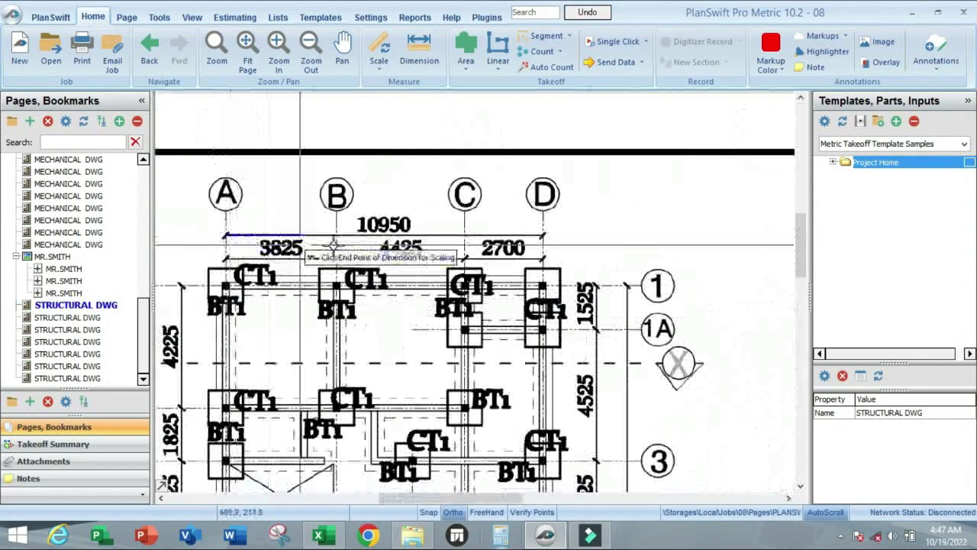
{"action": "scroll", "coordinate": [545, 238], "scroll_direction": "up", "scroll_amount": 3}
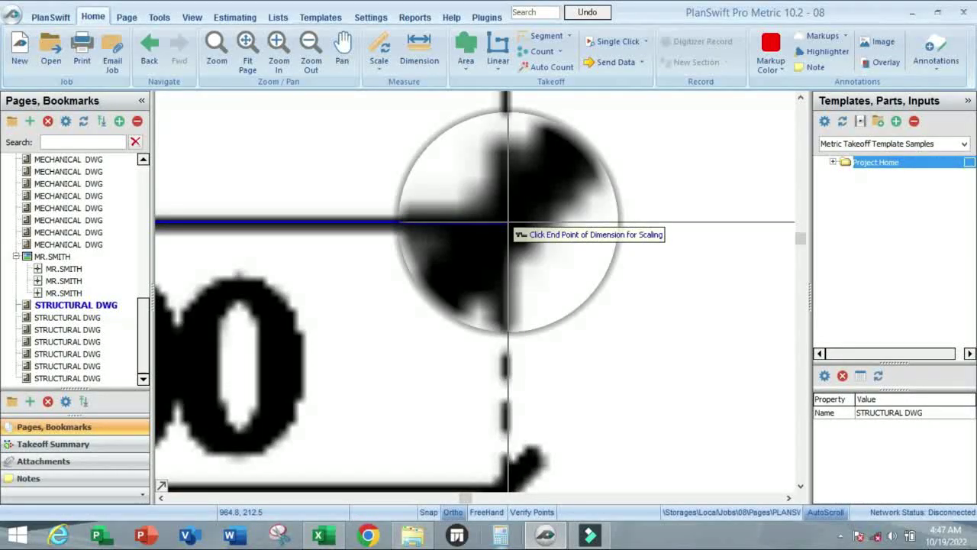
{"action": "left_click", "coordinate": [507, 223]}
- Compare the new dimension line with the printed 10950 above the Foundation Layout
{"action": "scroll", "coordinate": [558, 229], "scroll_direction": "down", "scroll_amount": 3}
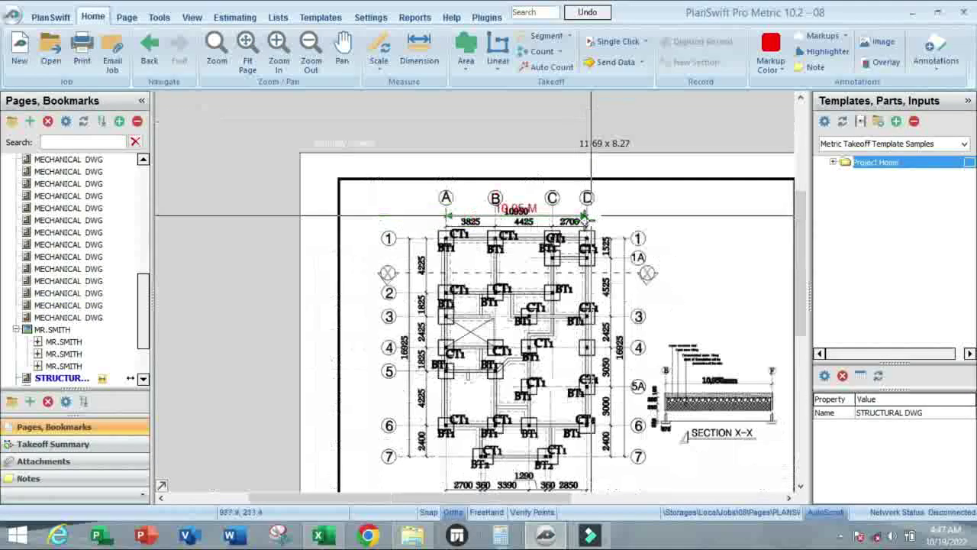
{"action": "scroll", "coordinate": [416, 386], "scroll_direction": "up", "scroll_amount": 2}
{"action": "scroll", "coordinate": [361, 334], "scroll_direction": "down", "scroll_amount": 1}
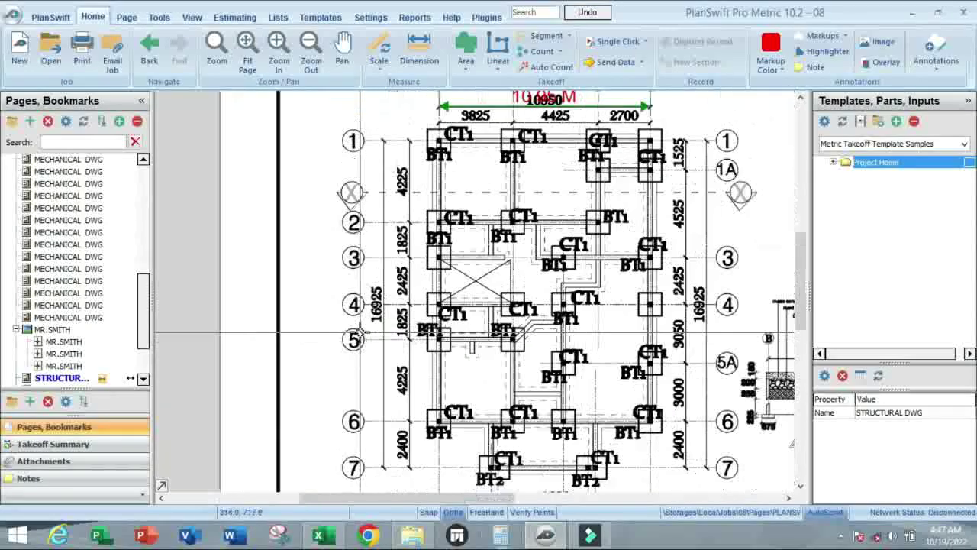
{"action": "scroll", "coordinate": [362, 333], "scroll_direction": "down", "scroll_amount": 2}
{"action": "scroll", "coordinate": [407, 191], "scroll_direction": "up", "scroll_amount": 4}
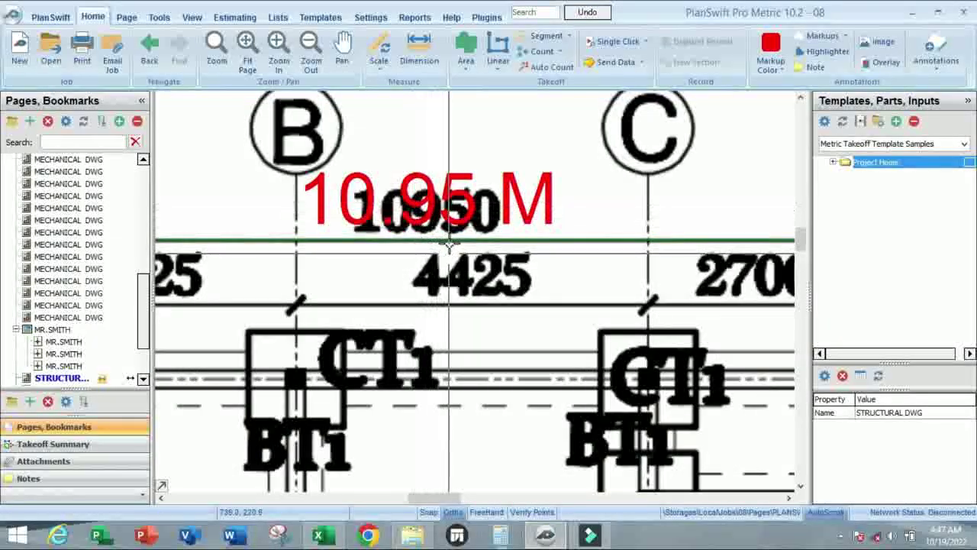
- Start scaling the Foundation Layout's vertical direction with a metric length of 16.925 M for the overall 16925 dimension
{"action": "scroll", "coordinate": [429, 236], "scroll_direction": "down", "scroll_amount": 5}
{"action": "scroll", "coordinate": [338, 303], "scroll_direction": "up", "scroll_amount": 5}
{"action": "scroll", "coordinate": [336, 303], "scroll_direction": "up", "scroll_amount": 3}
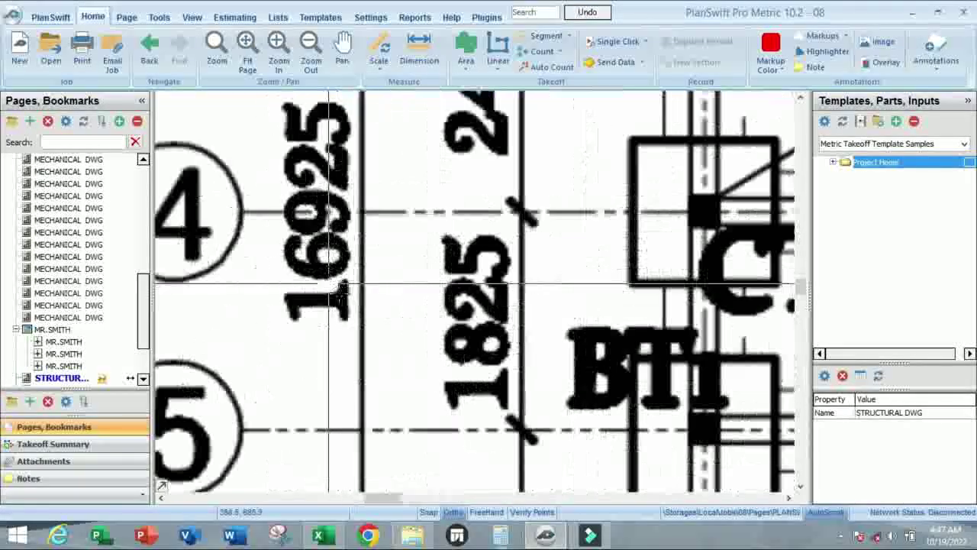
{"action": "scroll", "coordinate": [371, 255], "scroll_direction": "down", "scroll_amount": 1}
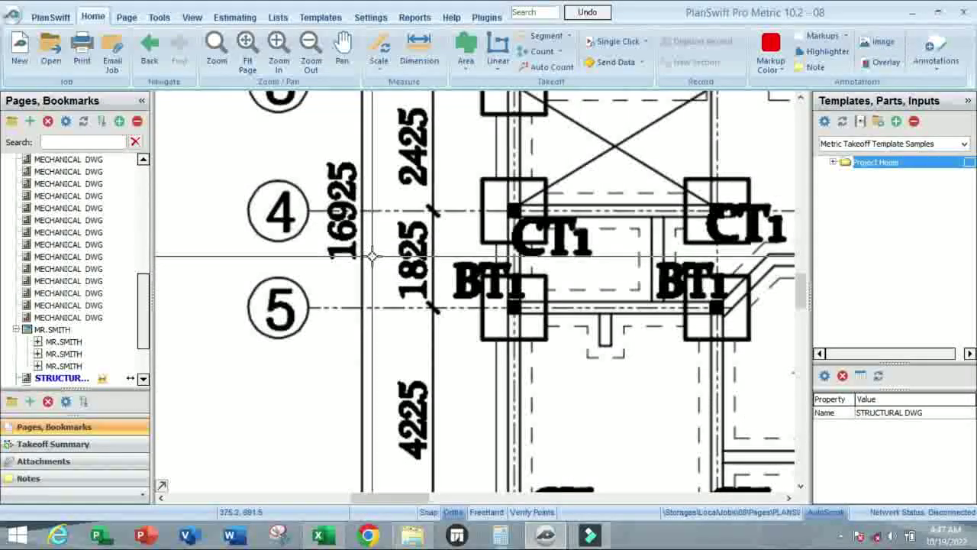
{"action": "scroll", "coordinate": [372, 255], "scroll_direction": "down", "scroll_amount": 3}
{"action": "scroll", "coordinate": [359, 303], "scroll_direction": "up", "scroll_amount": 6}
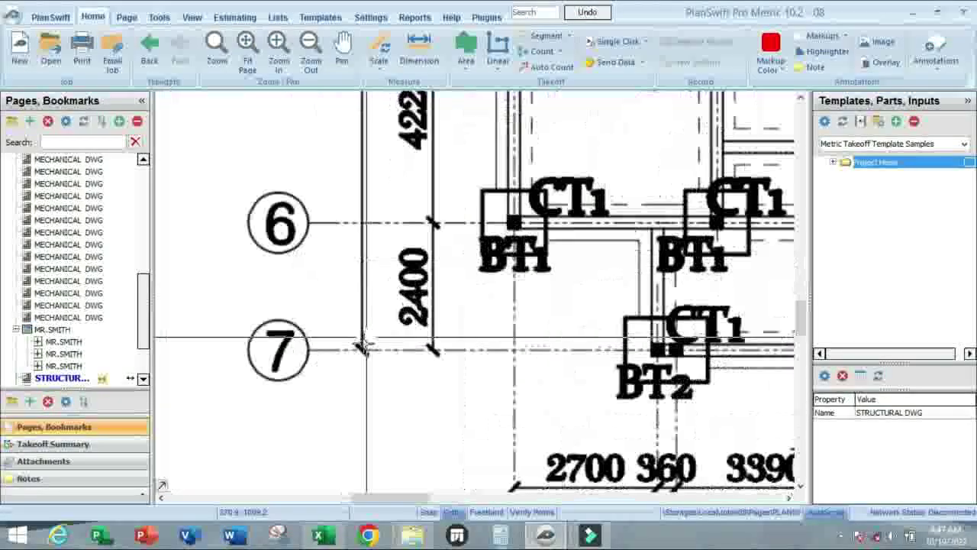
{"action": "left_click", "coordinate": [380, 51]}
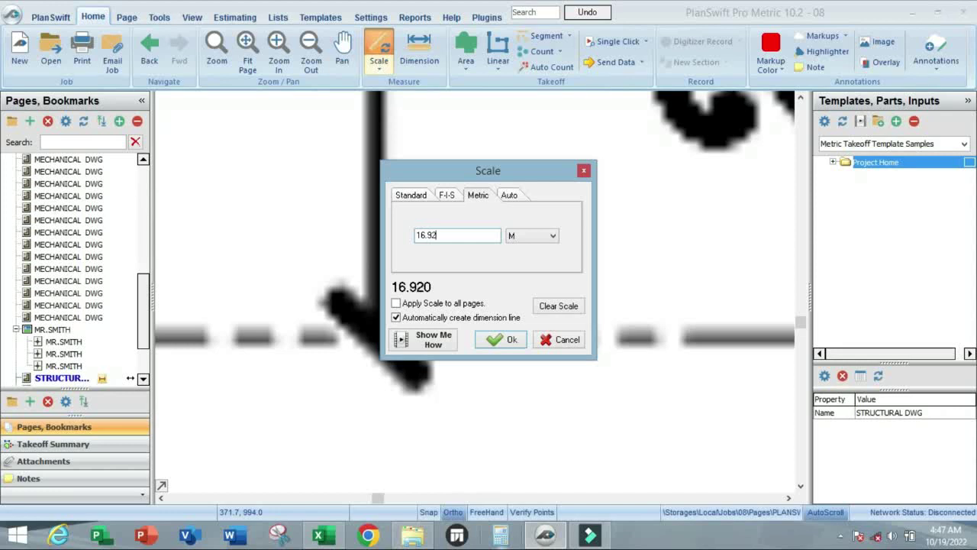
{"action": "left_click", "coordinate": [502, 341]}
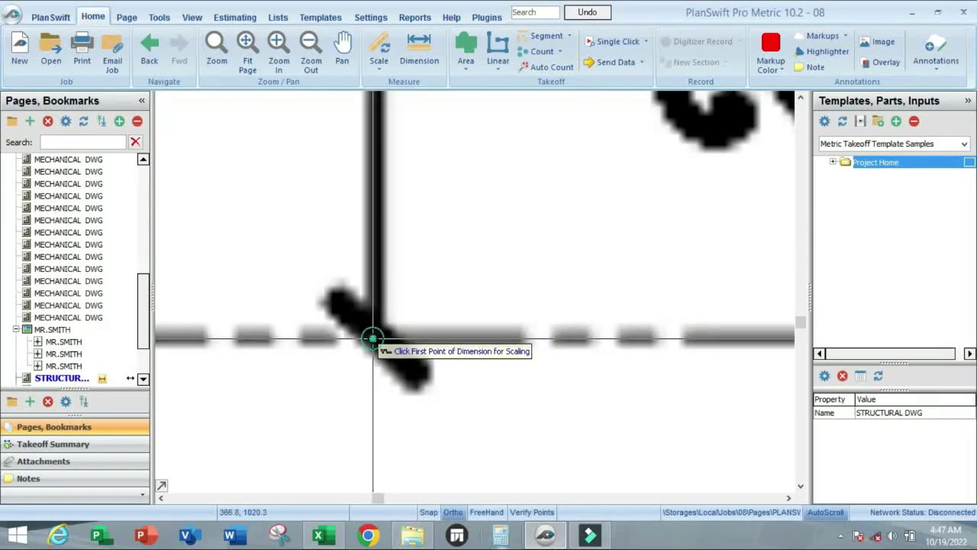
- Pick the end ticks of the overall 16925 dimension at grids 7 and 1 as vertical scaling points
{"action": "left_click", "coordinate": [373, 339]}
{"action": "scroll", "coordinate": [373, 338], "scroll_direction": "down", "scroll_amount": 5}
{"action": "scroll", "coordinate": [373, 116], "scroll_direction": "up", "scroll_amount": 3}
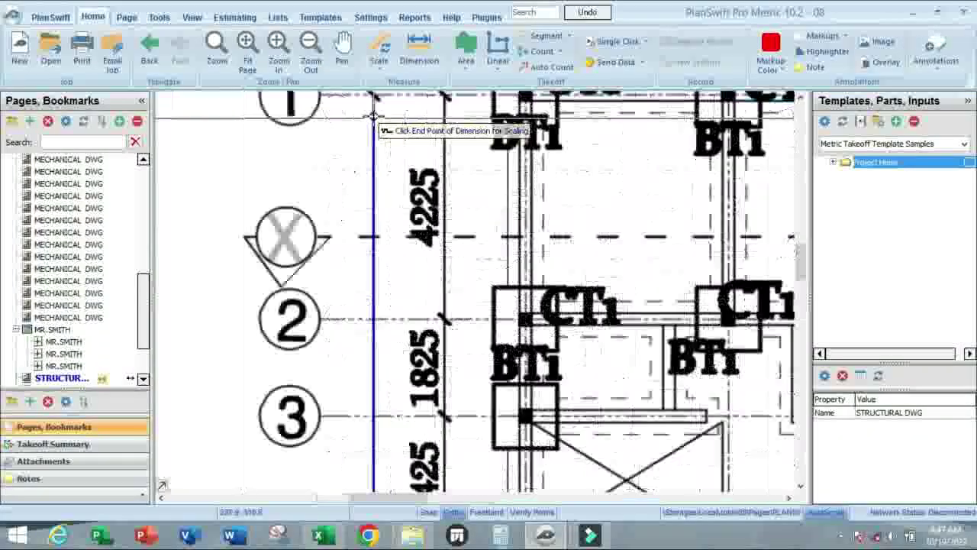
{"action": "scroll", "coordinate": [373, 116], "scroll_direction": "down", "scroll_amount": 3}
{"action": "scroll", "coordinate": [384, 194], "scroll_direction": "up", "scroll_amount": 6}
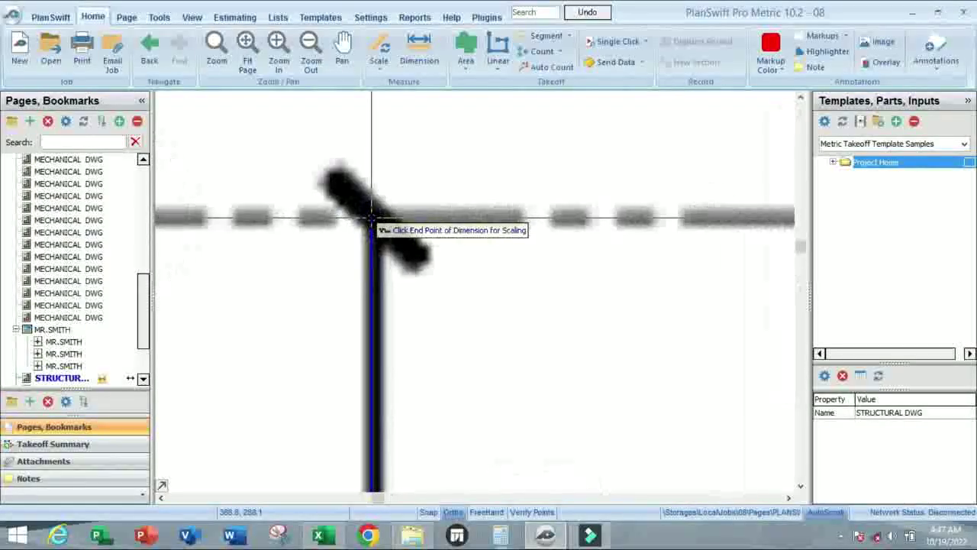
{"action": "left_click_drag", "start_coordinate": [372, 219], "coordinate": [373, 221]}
{"action": "scroll", "coordinate": [372, 220], "scroll_direction": "down", "scroll_amount": 5}
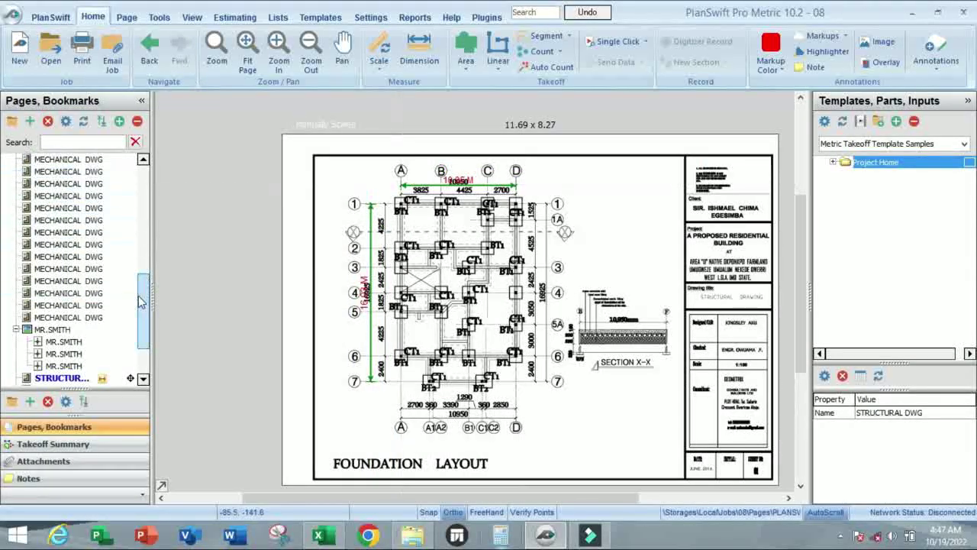
- Open the scaled site plan page and create a brown area takeoff named SITE CLAERANCE
{"action": "left_click_drag", "start_coordinate": [141, 298], "coordinate": [141, 176]}
{"action": "left_click", "coordinate": [73, 196]}
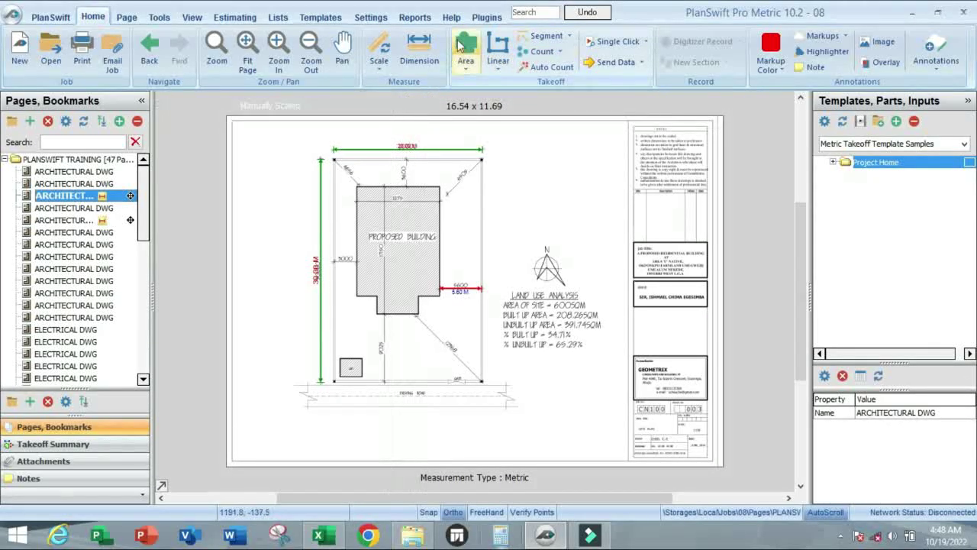
{"action": "left_click", "coordinate": [419, 47]}
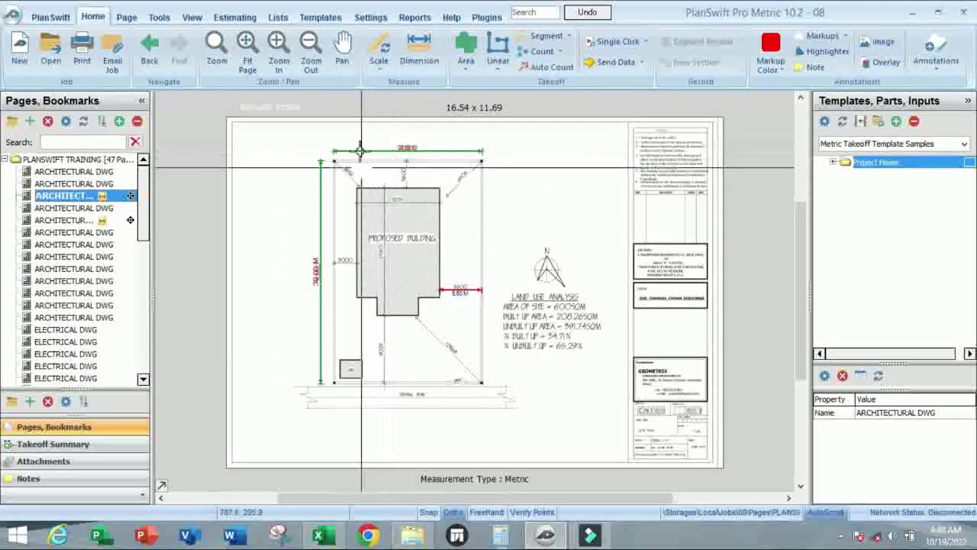
{"action": "left_click", "coordinate": [464, 55]}
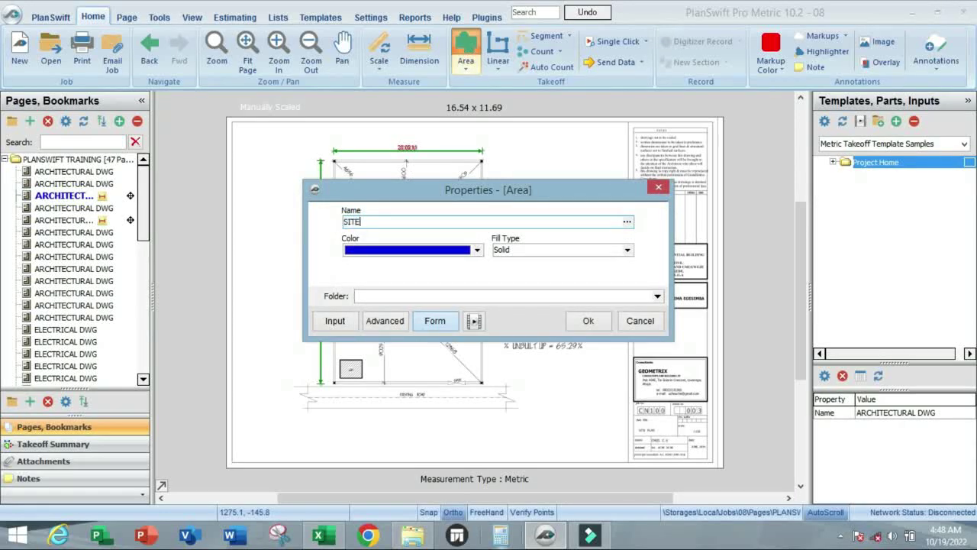
{"action": "left_click", "coordinate": [476, 251]}
{"action": "left_click", "coordinate": [365, 282]}
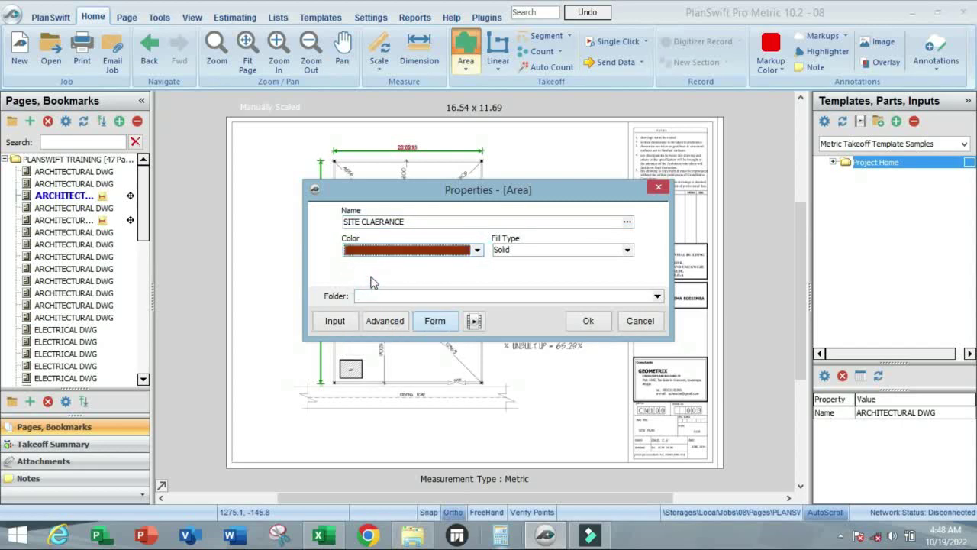
{"action": "left_click", "coordinate": [588, 321]}
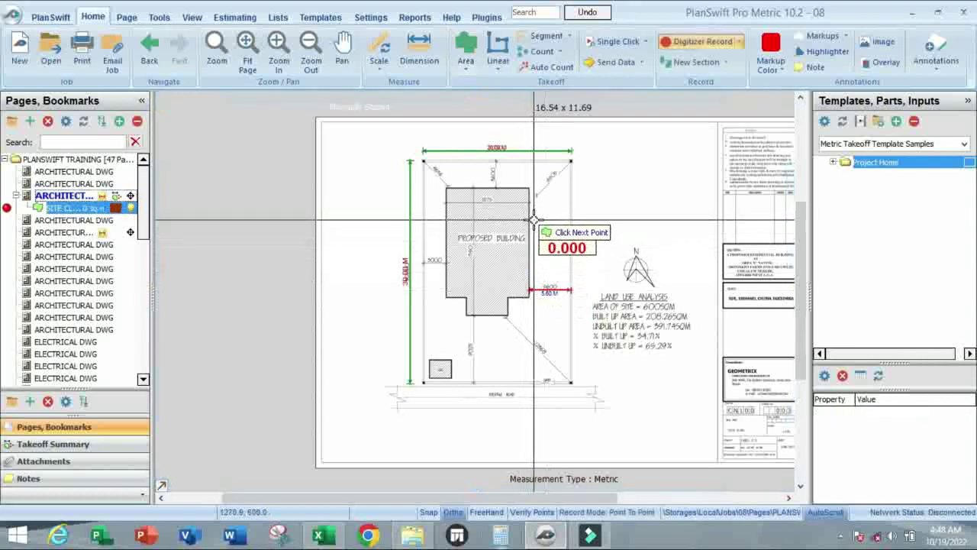
- Place the first two area points at the outer northeast and northwest corners of the plot boundary
{"action": "scroll", "coordinate": [572, 155], "scroll_direction": "up", "scroll_amount": 5}
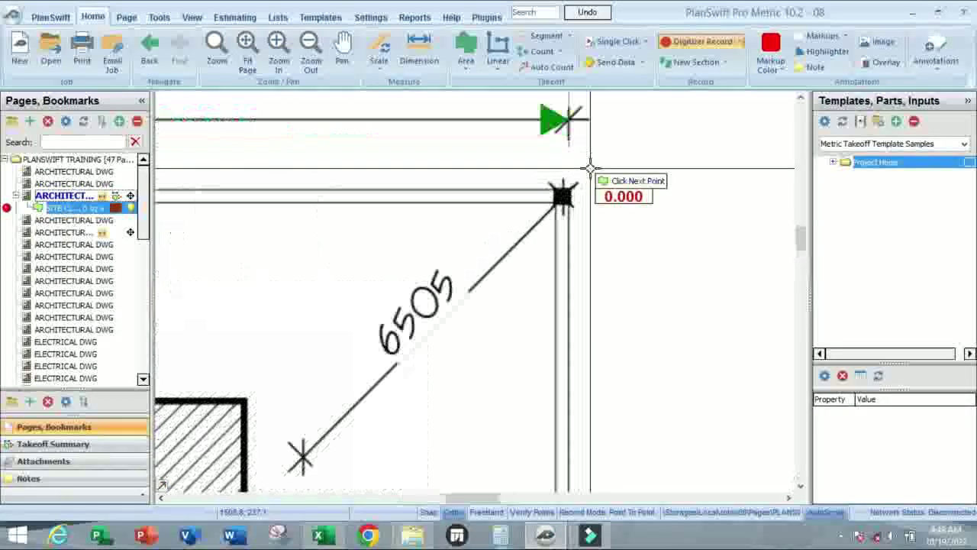
{"action": "scroll", "coordinate": [565, 185], "scroll_direction": "up", "scroll_amount": 2}
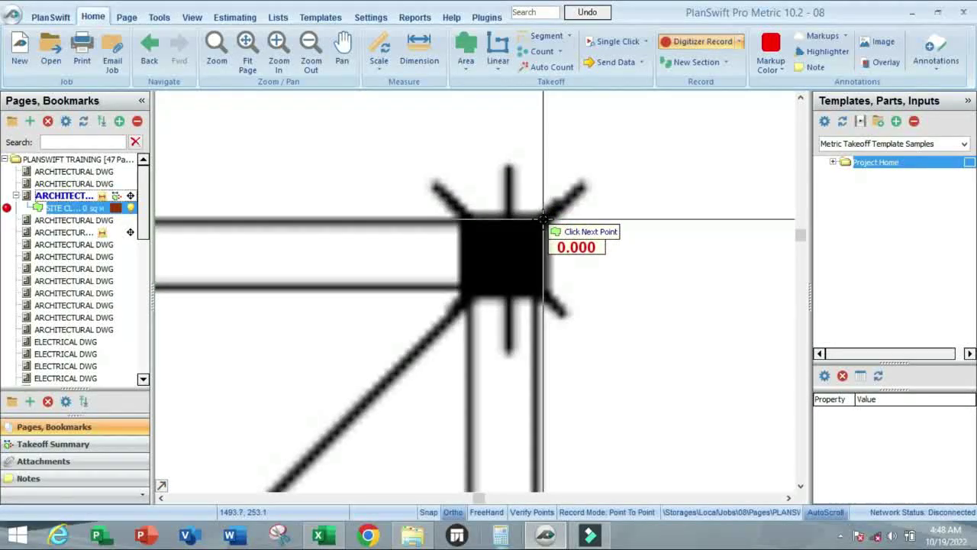
{"action": "left_click", "coordinate": [543, 220]}
{"action": "scroll", "coordinate": [544, 216], "scroll_direction": "down", "scroll_amount": 6}
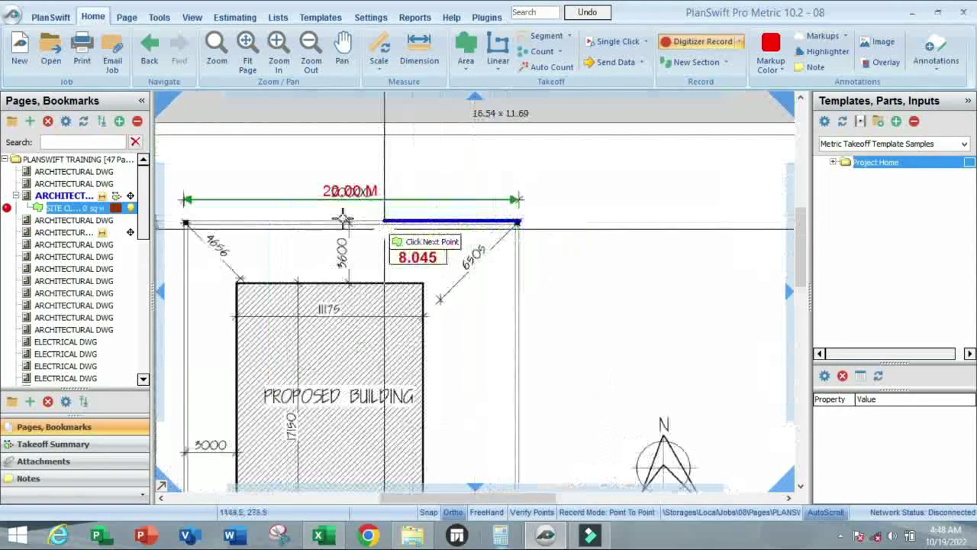
{"action": "scroll", "coordinate": [342, 233], "scroll_direction": "down", "scroll_amount": 3}
{"action": "scroll", "coordinate": [351, 208], "scroll_direction": "up", "scroll_amount": 6}
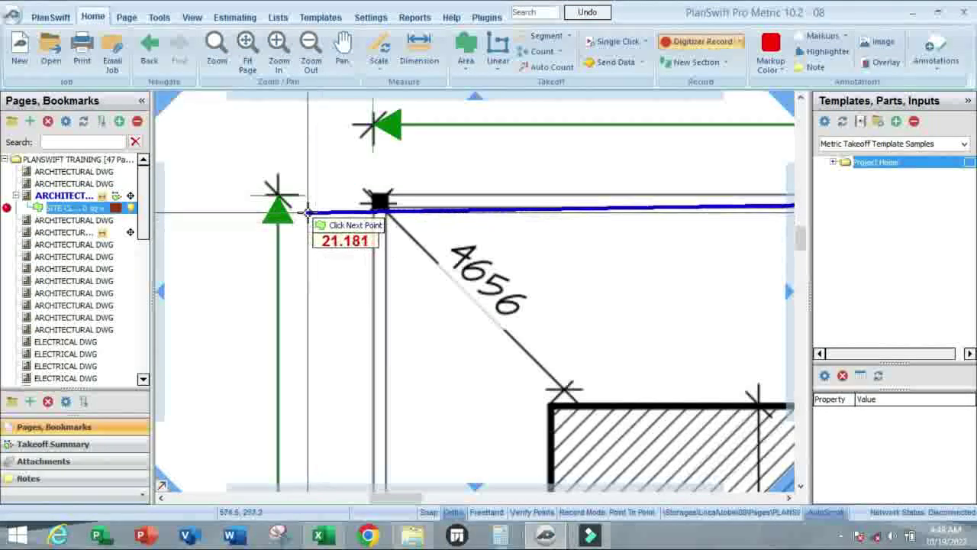
{"action": "scroll", "coordinate": [385, 205], "scroll_direction": "up", "scroll_amount": 4}
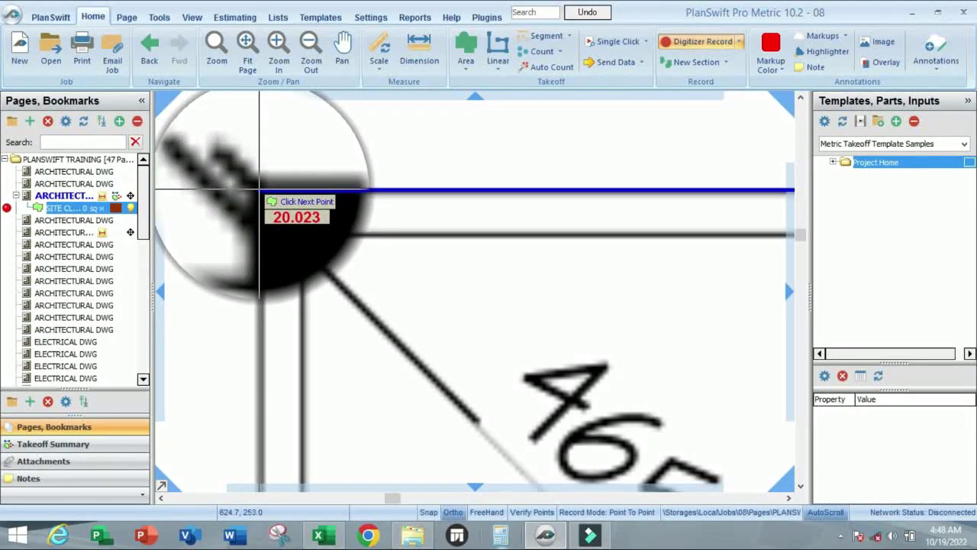
{"action": "left_click", "coordinate": [259, 190]}
{"action": "scroll", "coordinate": [259, 189], "scroll_direction": "down", "scroll_amount": 5}
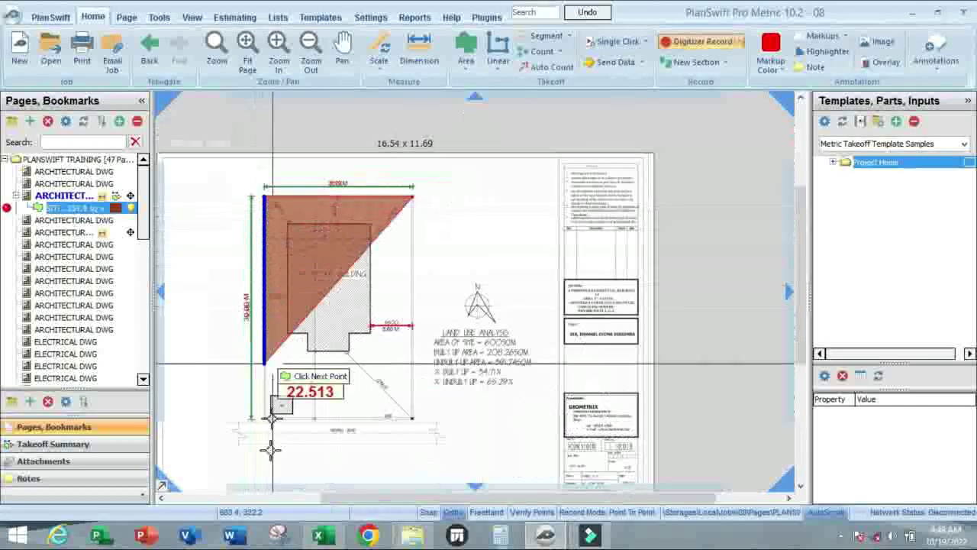
- Place the third area point at the plot's outer southwest corner, beside the GH building and the existing road
{"action": "scroll", "coordinate": [273, 450], "scroll_direction": "up", "scroll_amount": 4}
{"action": "scroll", "coordinate": [255, 226], "scroll_direction": "up", "scroll_amount": 3}
{"action": "scroll", "coordinate": [271, 267], "scroll_direction": "down", "scroll_amount": 3}
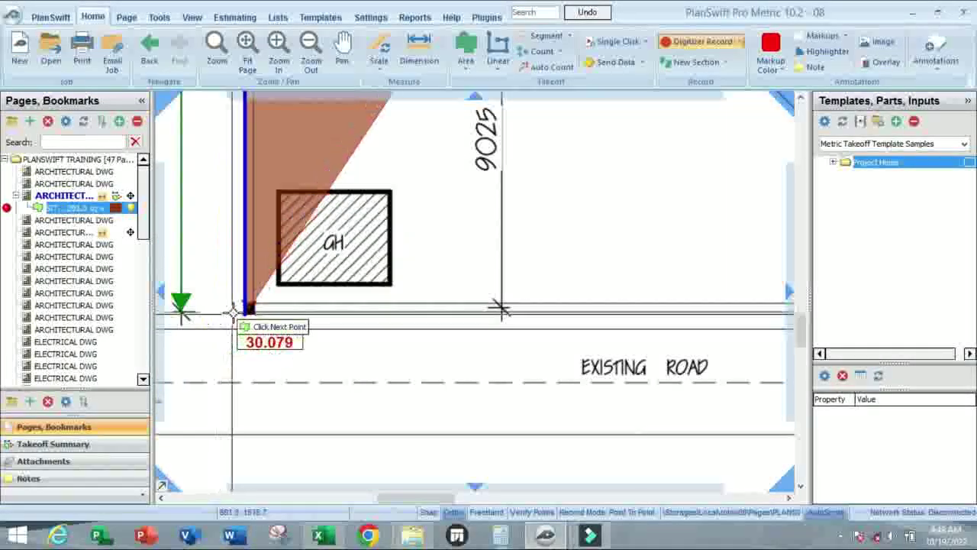
{"action": "scroll", "coordinate": [244, 305], "scroll_direction": "up", "scroll_amount": 3}
{"action": "scroll", "coordinate": [268, 292], "scroll_direction": "up", "scroll_amount": 3}
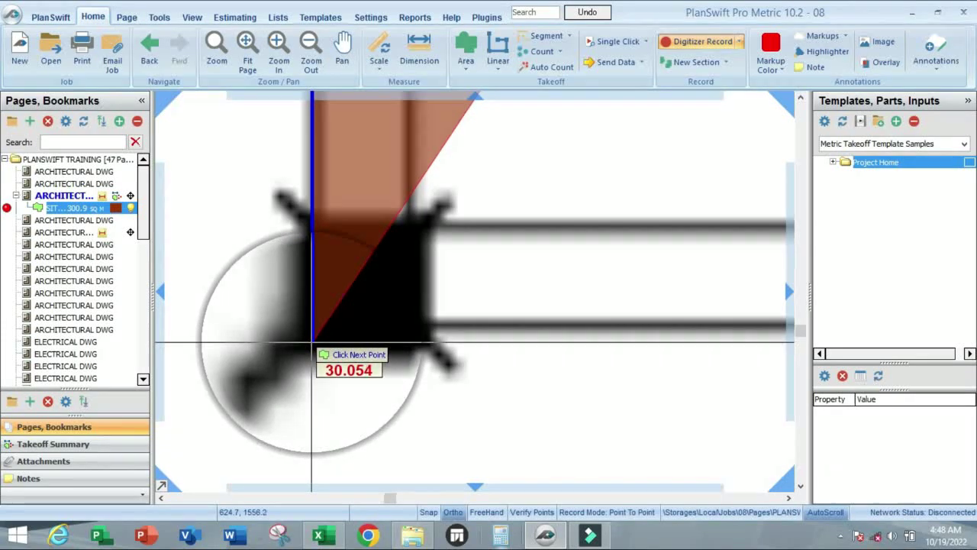
{"action": "scroll", "coordinate": [311, 343], "scroll_direction": "down", "scroll_amount": 2}
{"action": "scroll", "coordinate": [309, 332], "scroll_direction": "up", "scroll_amount": 2}
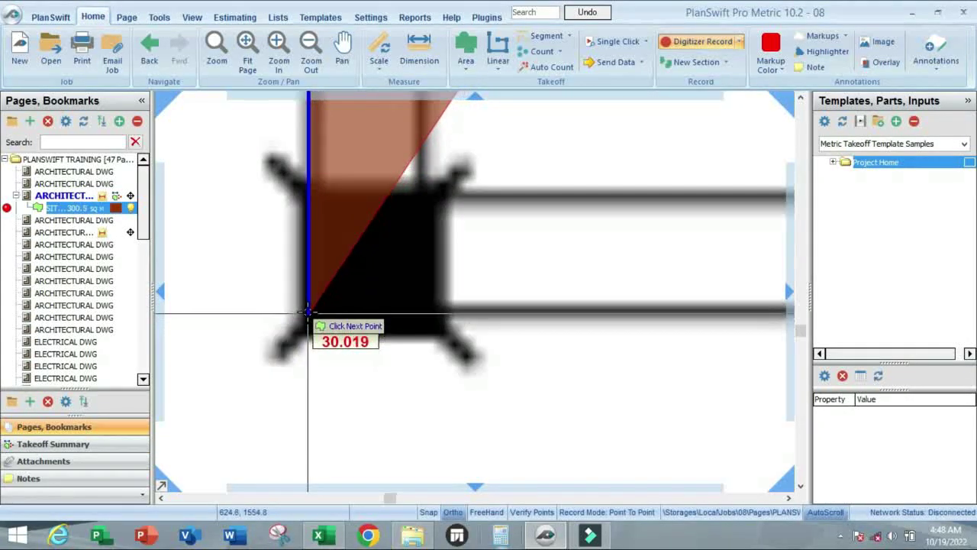
{"action": "left_click", "coordinate": [308, 311]}
{"action": "scroll", "coordinate": [259, 313], "scroll_direction": "down", "scroll_amount": 3}
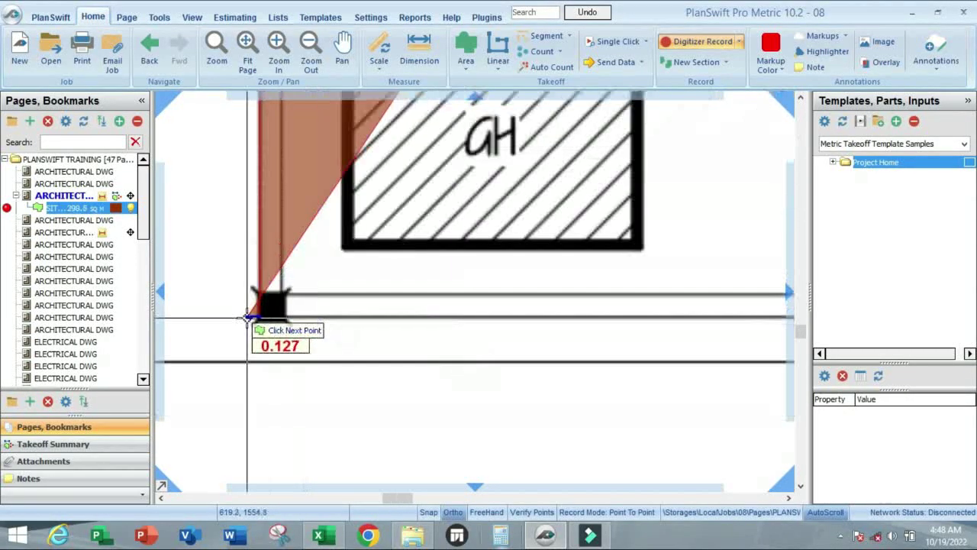
- Place the last area point at the plot's outer southeast corner near the gate and finish recording the site clearance area
{"action": "scroll", "coordinate": [646, 319], "scroll_direction": "up", "scroll_amount": 1}
{"action": "scroll", "coordinate": [538, 305], "scroll_direction": "up", "scroll_amount": 2}
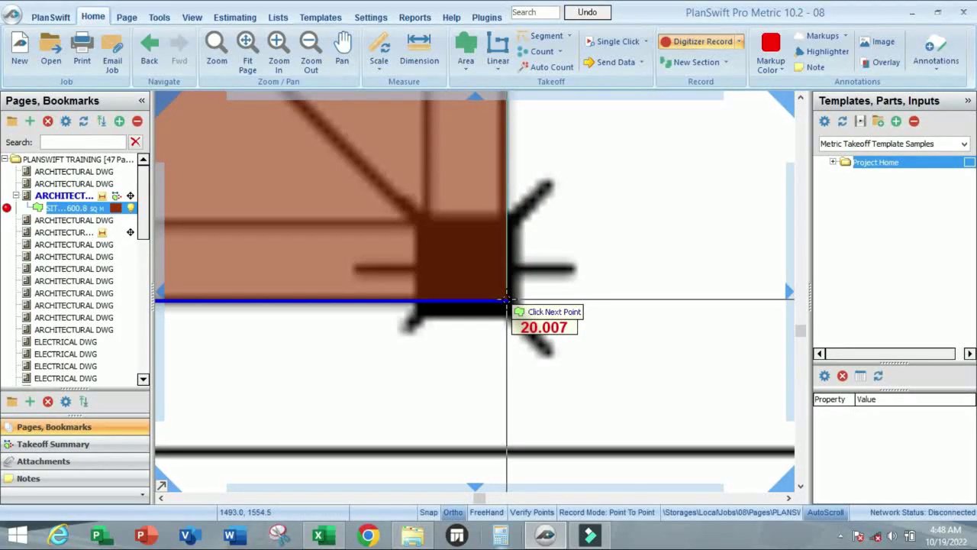
{"action": "left_click", "coordinate": [506, 300]}
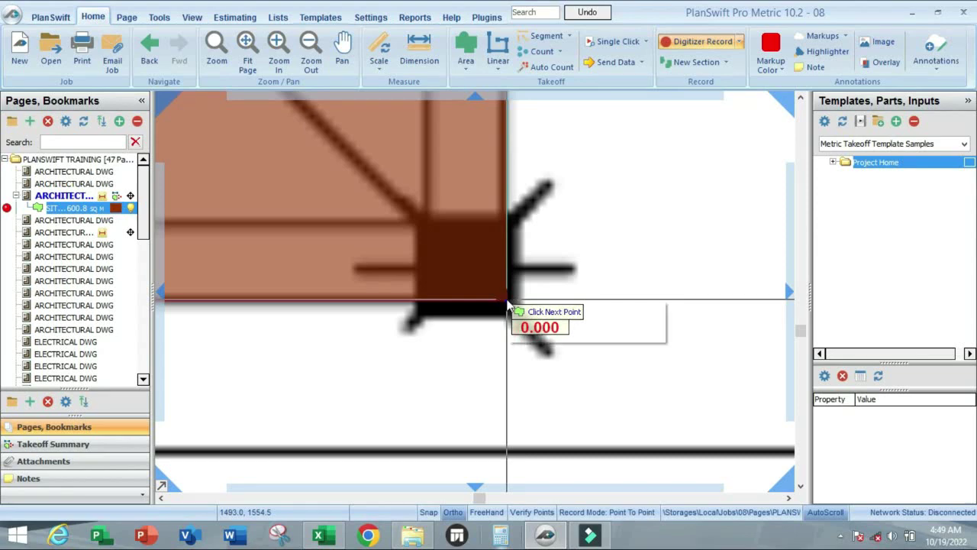
{"action": "right_click", "coordinate": [506, 301]}
{"action": "left_click", "coordinate": [539, 332]}
{"action": "scroll", "coordinate": [500, 314], "scroll_direction": "down", "scroll_amount": 2}
{"action": "scroll", "coordinate": [500, 314], "scroll_direction": "down", "scroll_amount": 4}
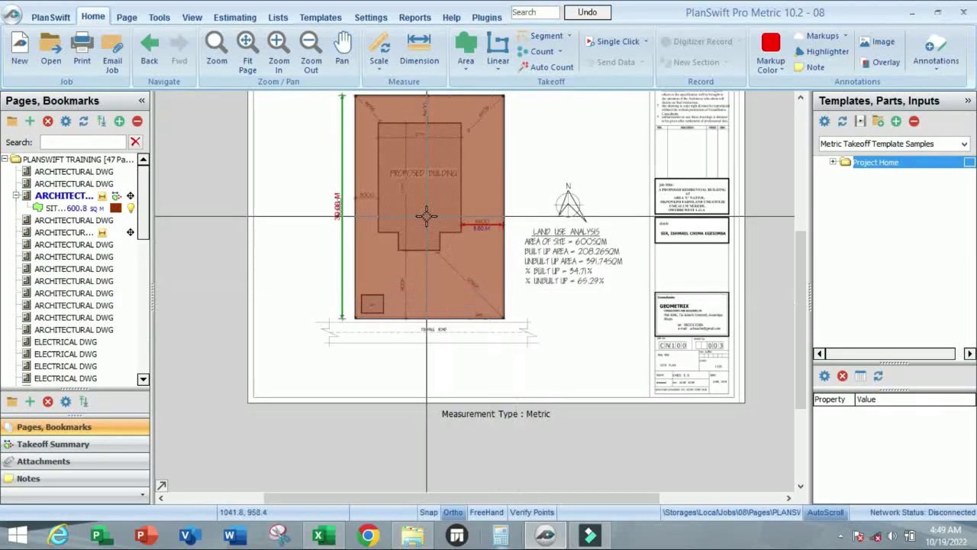
- Show the takeoff legend on the site plan and widen it until the full SITE CLAERANCE name fits
{"action": "mouse_move", "coordinate": [417, 210]}
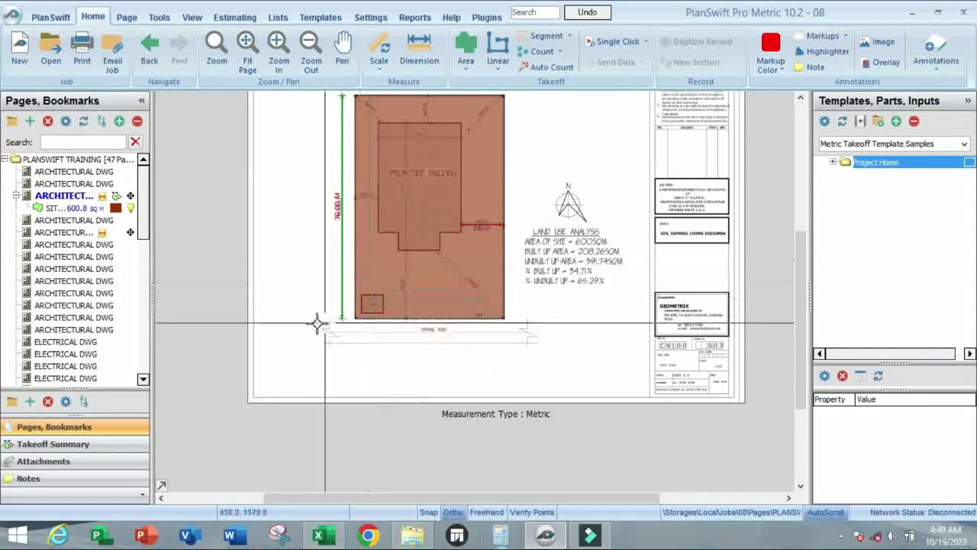
{"action": "right_click", "coordinate": [295, 203]}
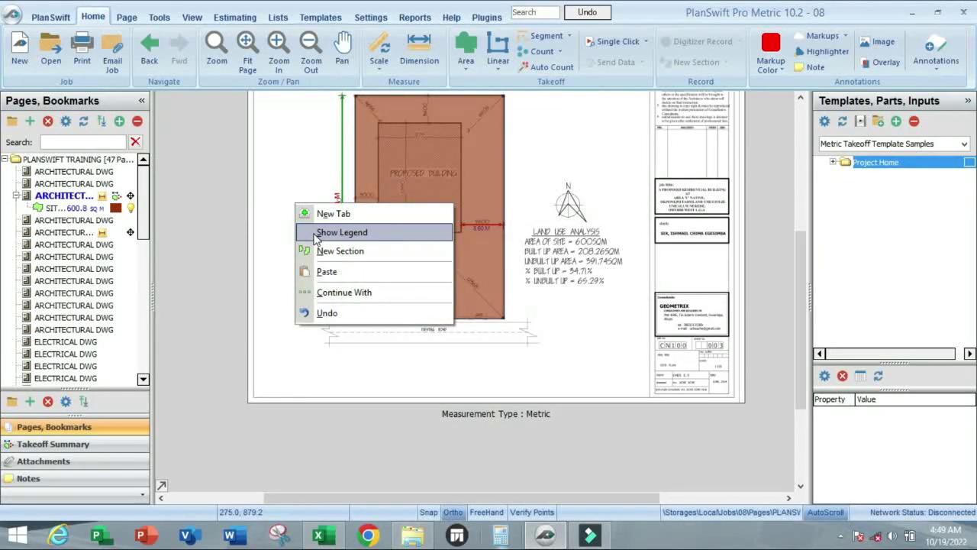
{"action": "left_click", "coordinate": [316, 232]}
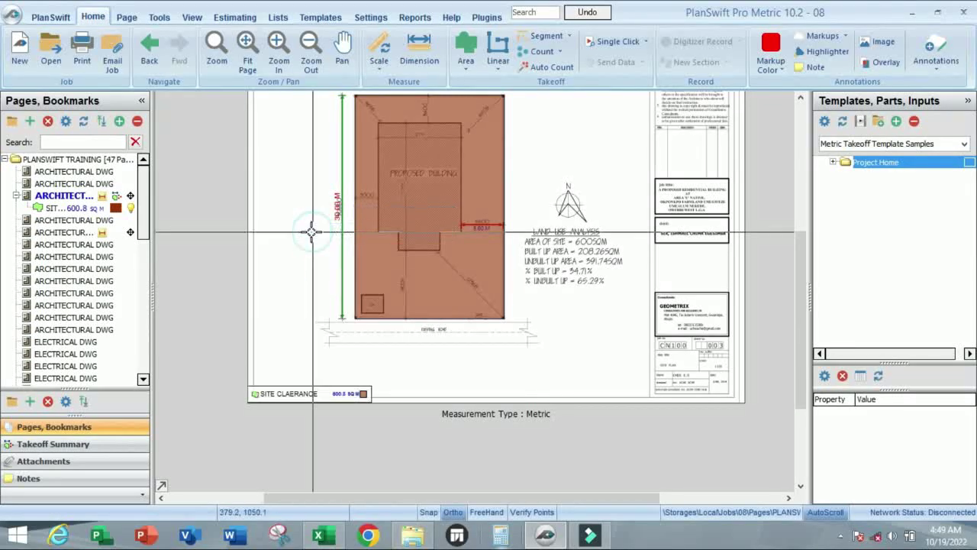
{"action": "scroll", "coordinate": [336, 391], "scroll_direction": "up", "scroll_amount": 2}
{"action": "left_click", "coordinate": [327, 382]}
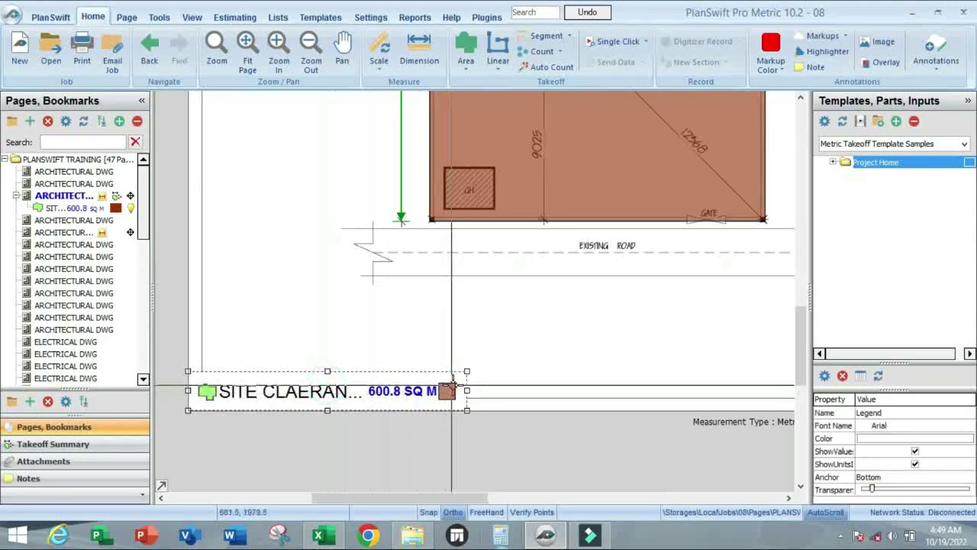
{"action": "left_click_drag", "start_coordinate": [466, 390], "coordinate": [589, 391]}
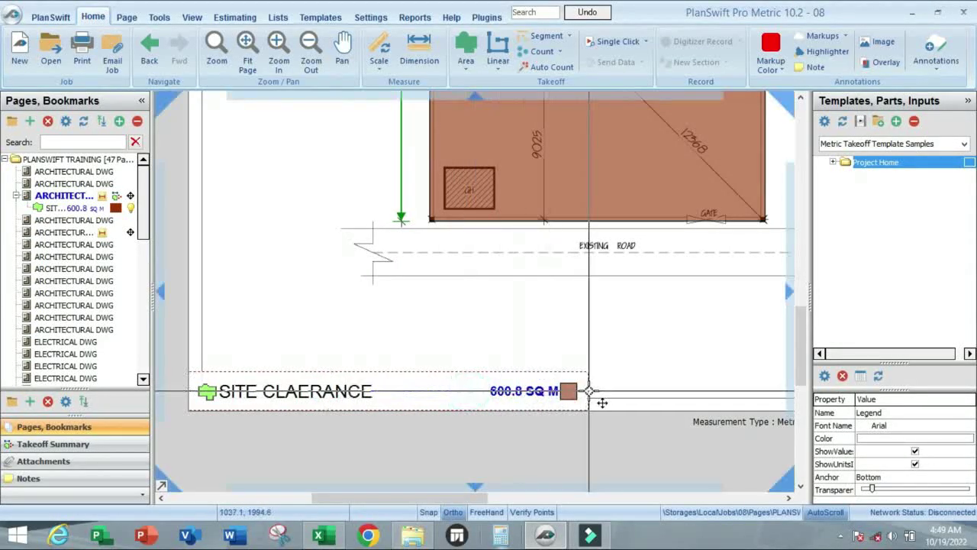
{"action": "left_click", "coordinate": [514, 343]}
{"action": "scroll", "coordinate": [436, 375], "scroll_direction": "down", "scroll_amount": 2}
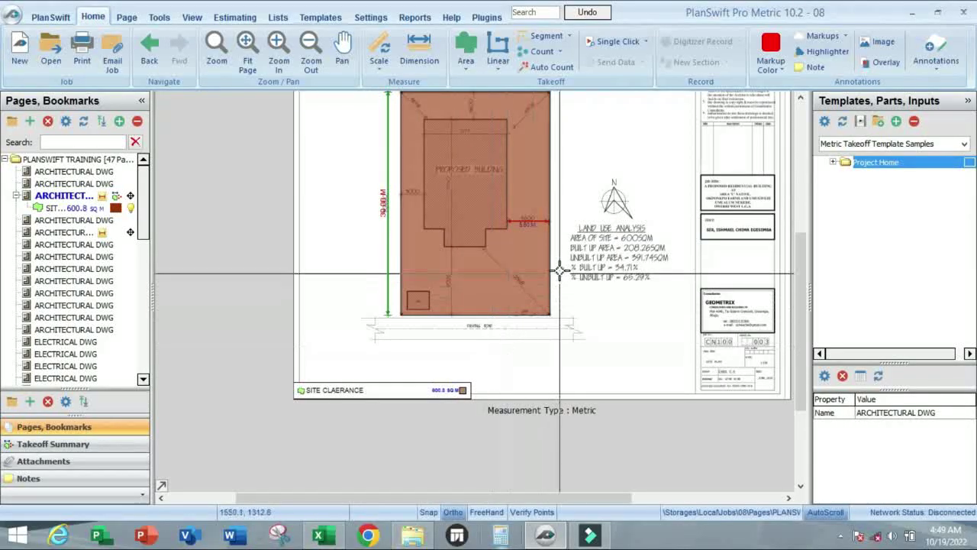
- Show the label of the SITE CLAERANCE section on the plan and check its name and area
{"action": "scroll", "coordinate": [564, 260], "scroll_direction": "up", "scroll_amount": 1}
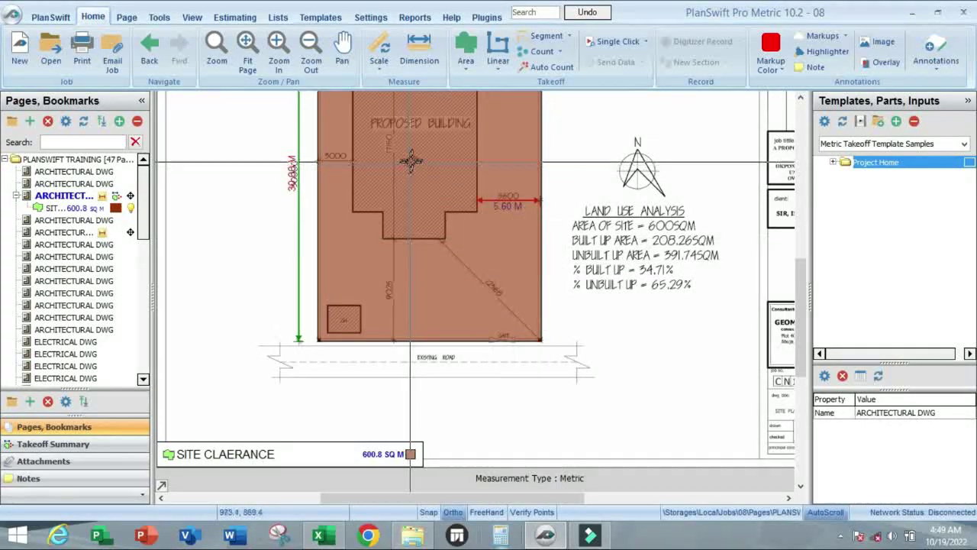
{"action": "mouse_move", "coordinate": [413, 155]}
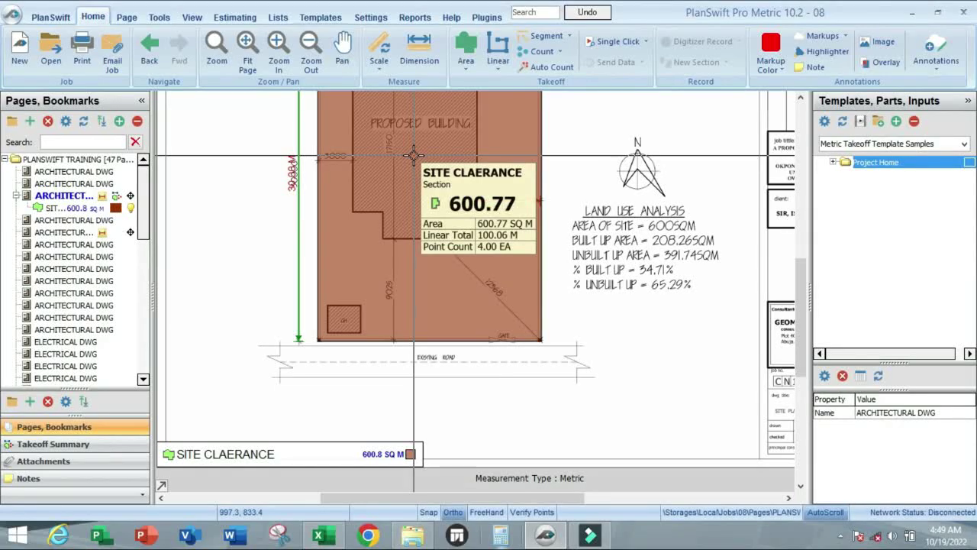
{"action": "right_click", "coordinate": [413, 155]}
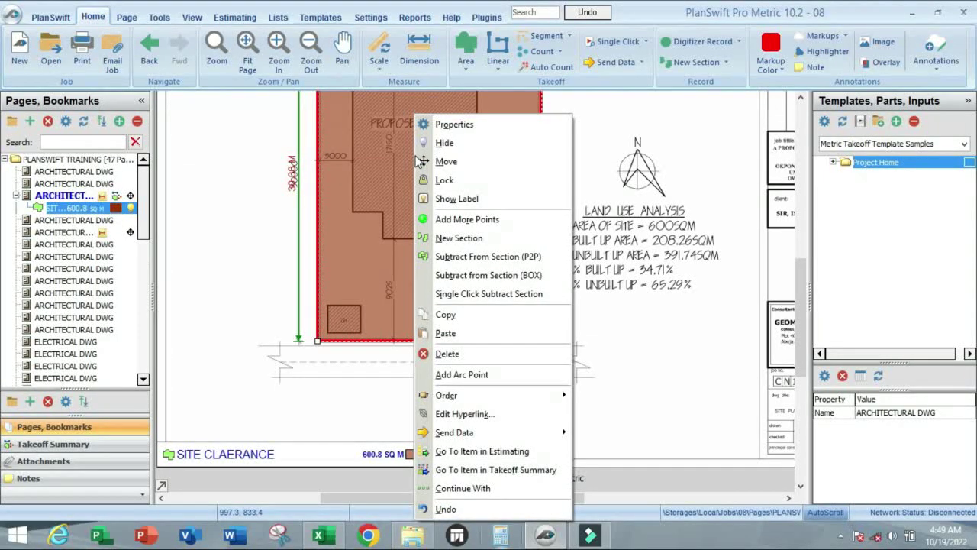
{"action": "left_click", "coordinate": [449, 198]}
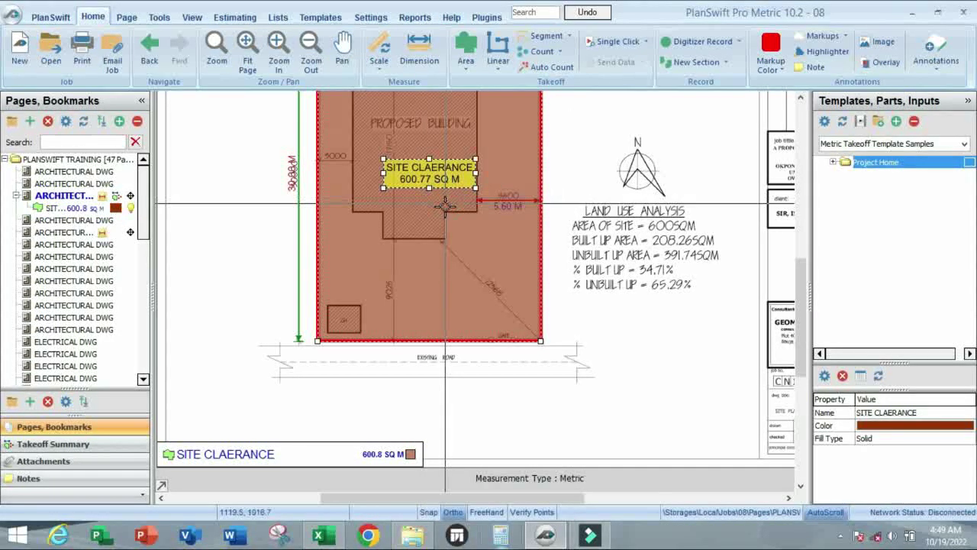
{"action": "scroll", "coordinate": [431, 187], "scroll_direction": "up", "scroll_amount": 2}
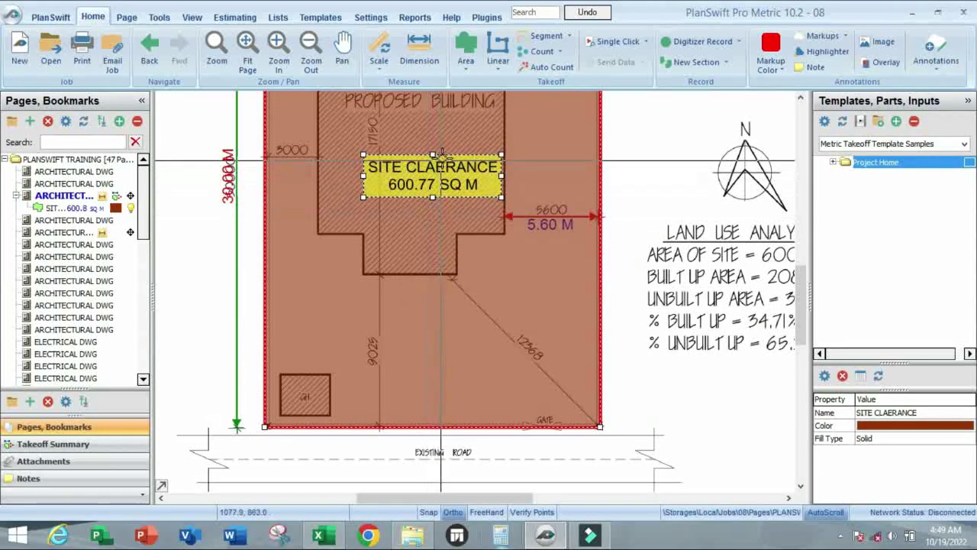
{"action": "mouse_move", "coordinate": [443, 225]}
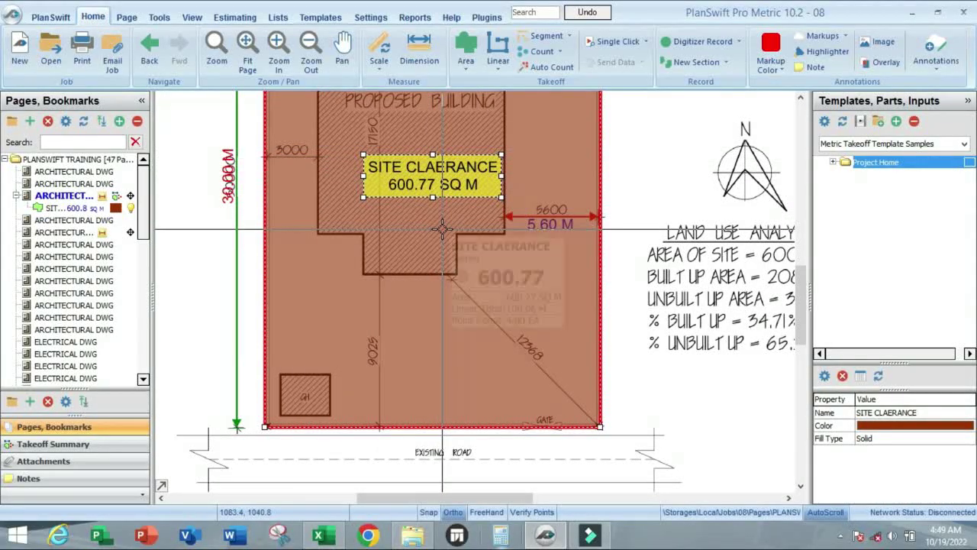
{"action": "scroll", "coordinate": [443, 249], "scroll_direction": "down", "scroll_amount": 2}
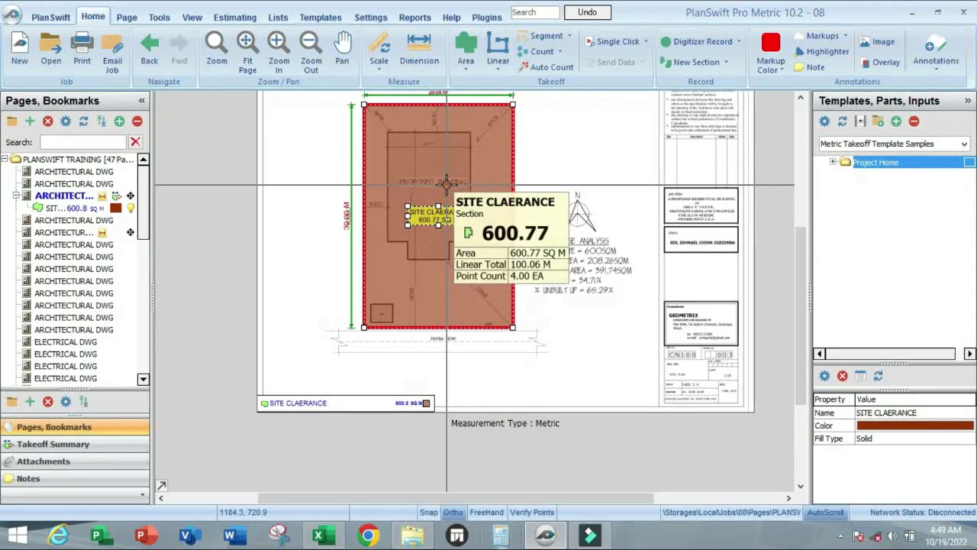
{"action": "scroll", "coordinate": [447, 184], "scroll_direction": "up", "scroll_amount": 2}
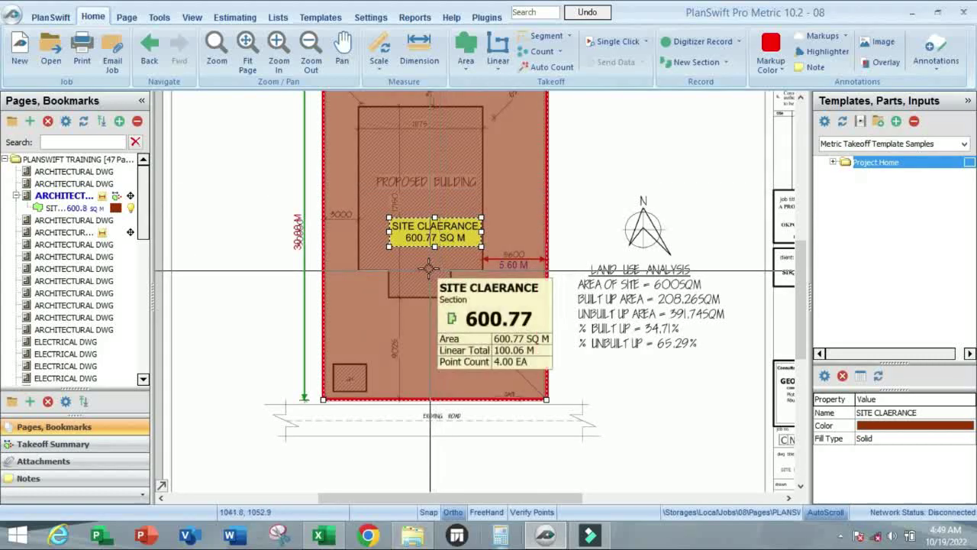
- Deselect the site clearance area and toggle its visibility, leaving it hidden on the site plan
{"action": "scroll", "coordinate": [428, 264], "scroll_direction": "up", "scroll_amount": 2}
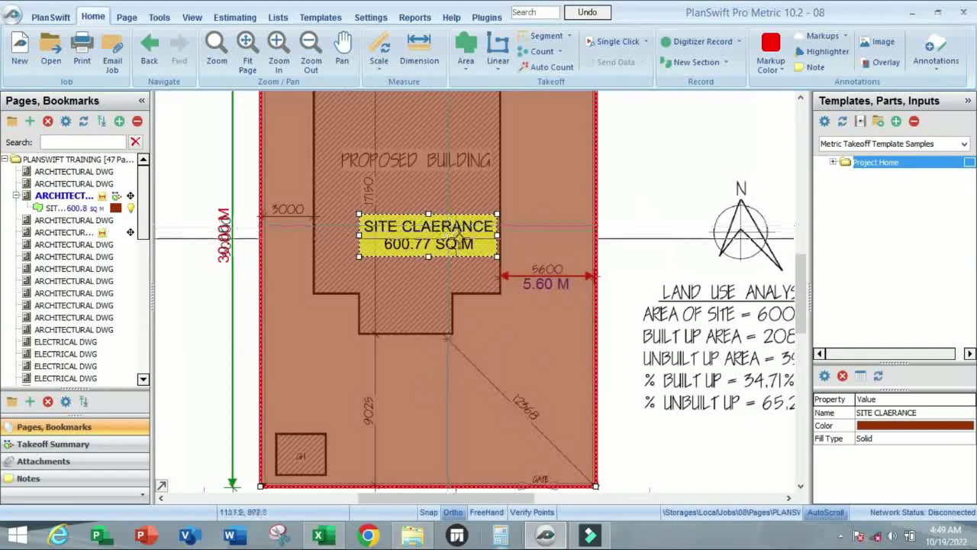
{"action": "scroll", "coordinate": [374, 247], "scroll_direction": "down", "scroll_amount": 3}
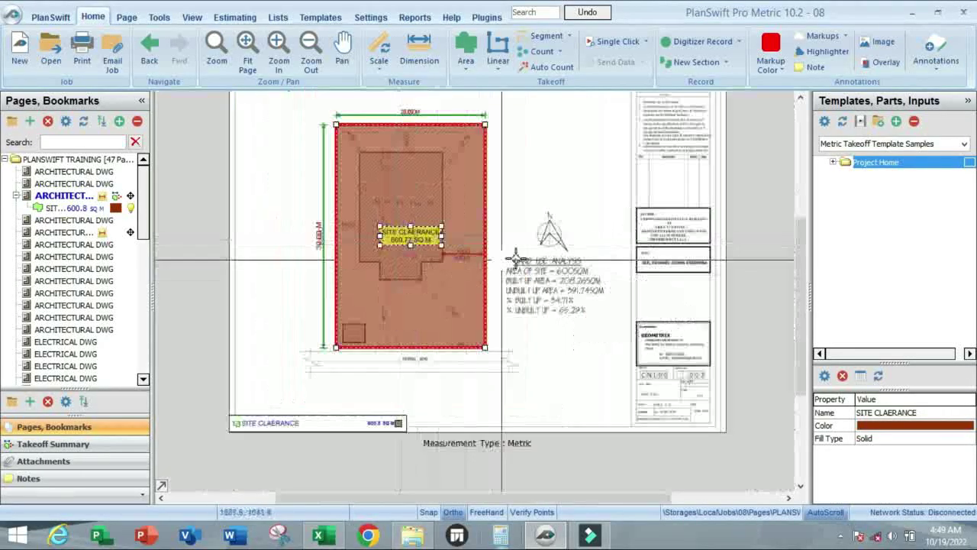
{"action": "left_click", "coordinate": [524, 245]}
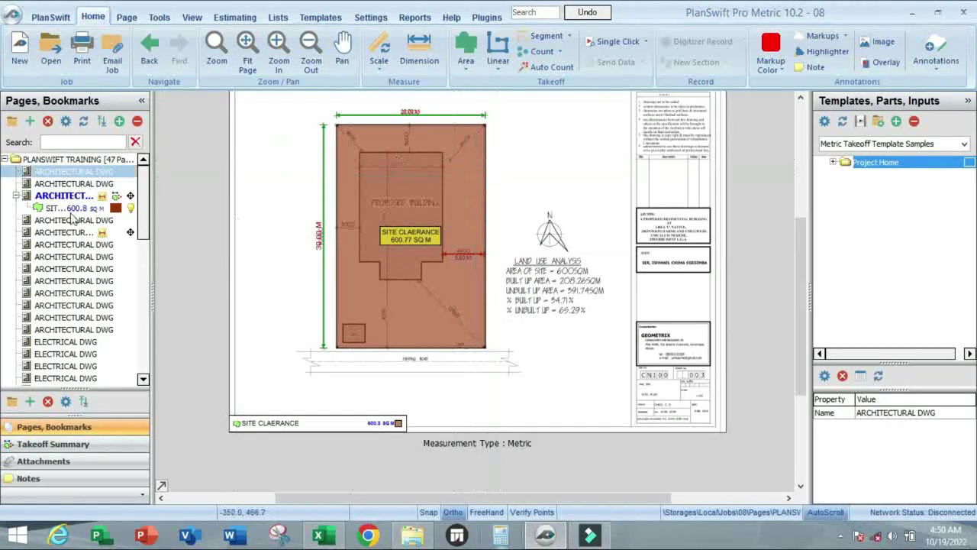
{"action": "left_click", "coordinate": [467, 52]}
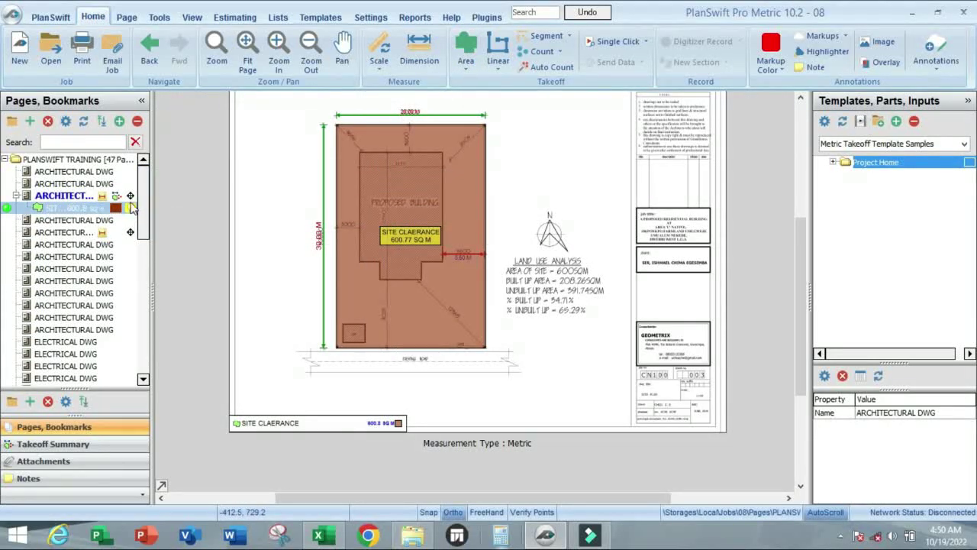
{"action": "left_click", "coordinate": [131, 209]}
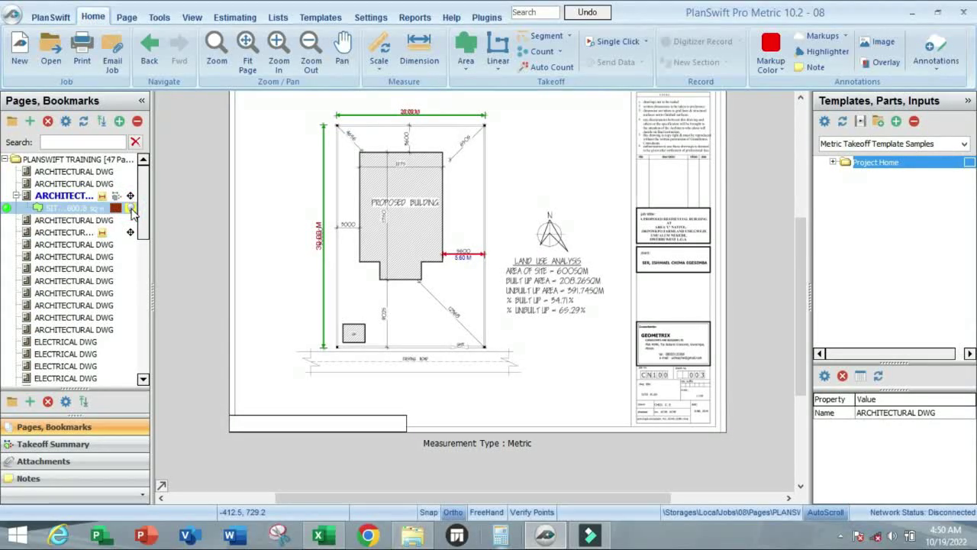
{"action": "left_click", "coordinate": [130, 208]}
{"action": "left_click", "coordinate": [131, 209]}
{"action": "left_click", "coordinate": [130, 209]}
{"action": "left_click", "coordinate": [130, 208]}
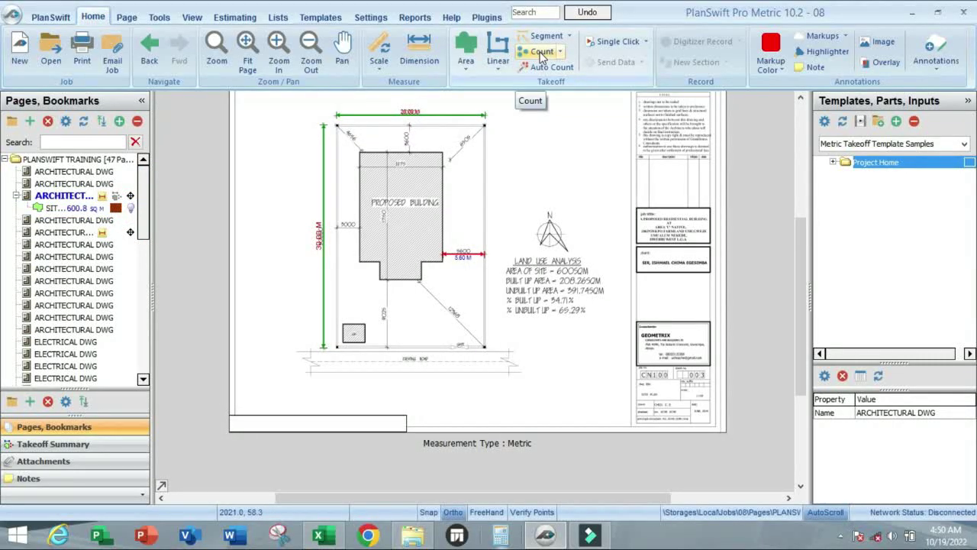
- Create a count takeoff named TRESS with a triangle shape and blue colour
{"action": "left_click", "coordinate": [542, 54]}
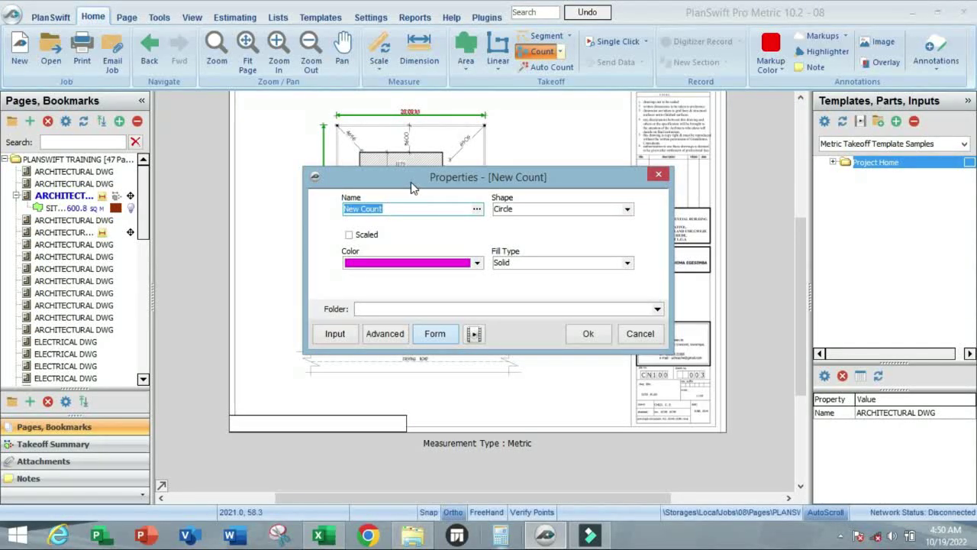
{"action": "left_click_drag", "start_coordinate": [411, 186], "coordinate": [413, 151]}
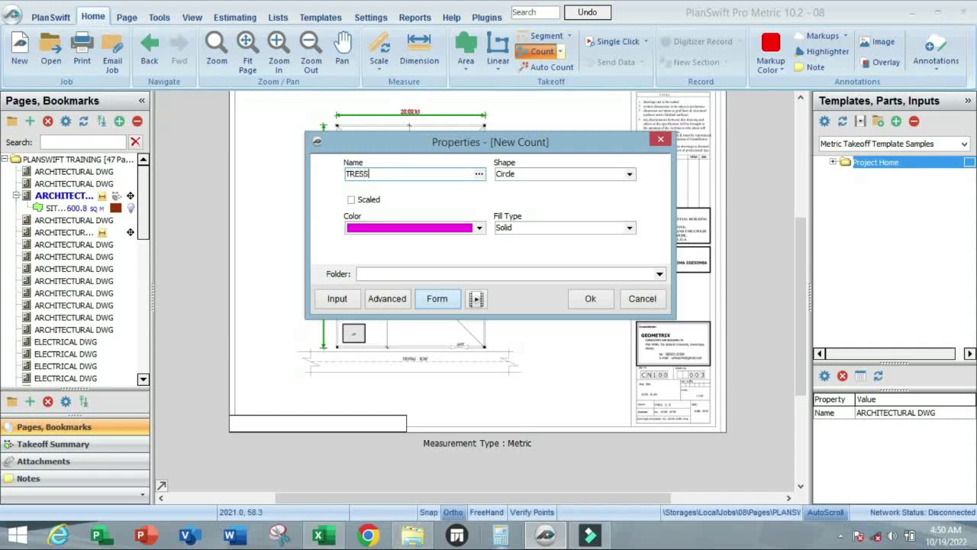
{"action": "left_click", "coordinate": [629, 176]}
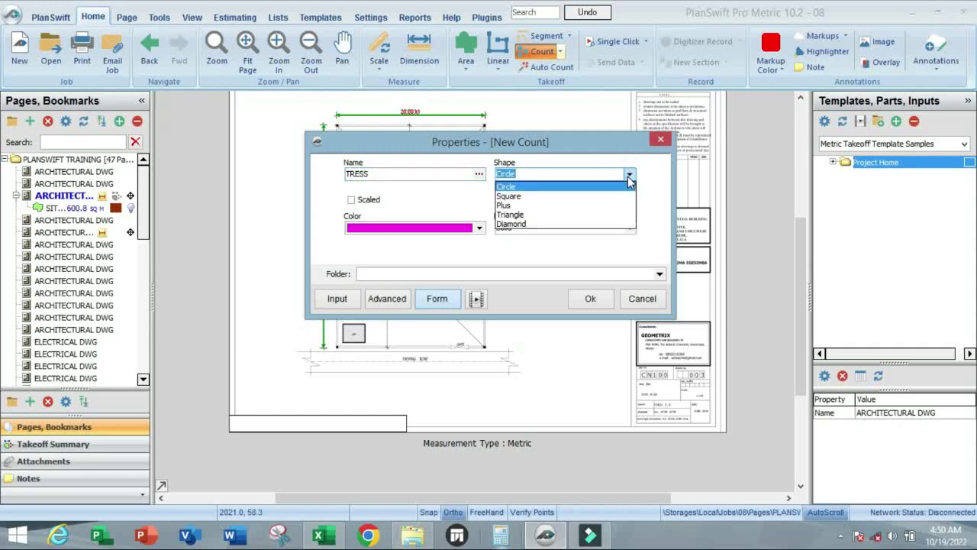
{"action": "left_click", "coordinate": [542, 216]}
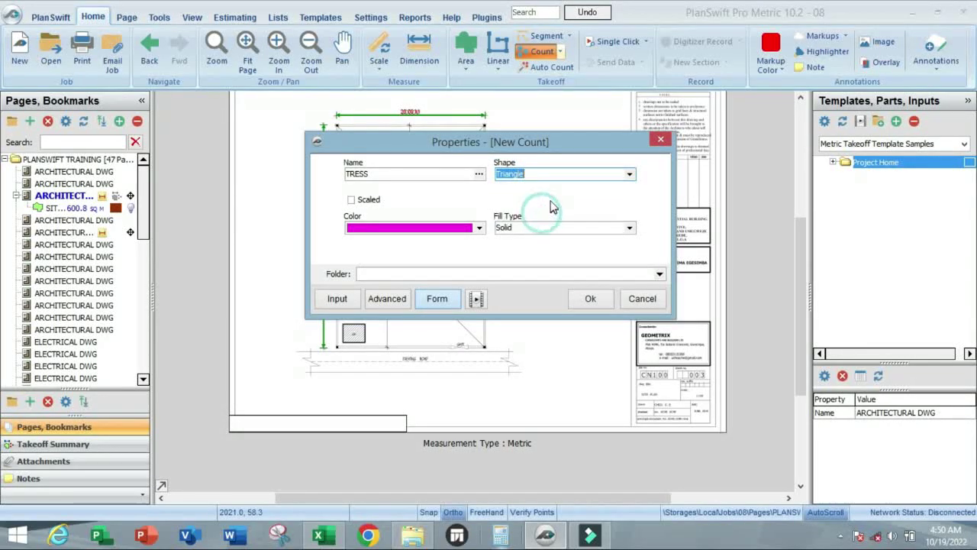
{"action": "left_click", "coordinate": [480, 228]}
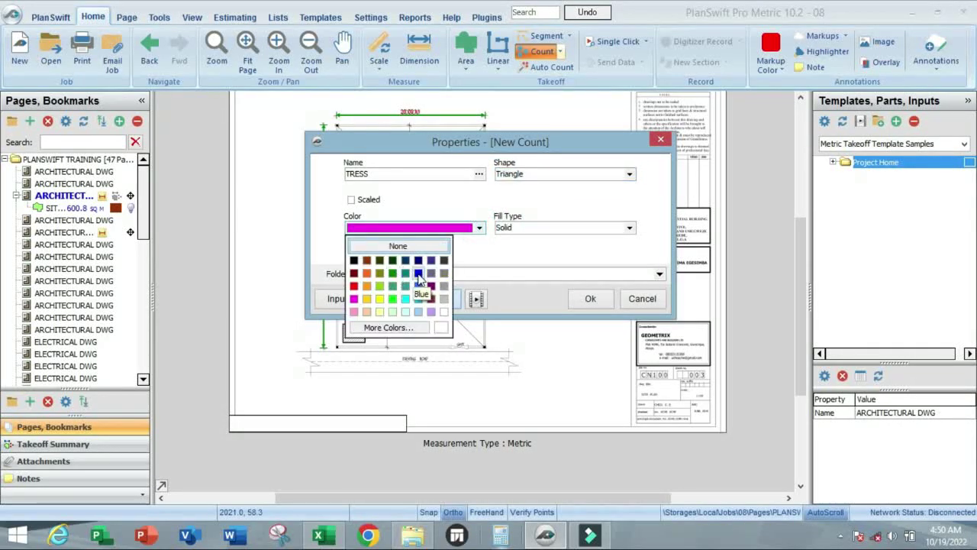
{"action": "left_click", "coordinate": [422, 266]}
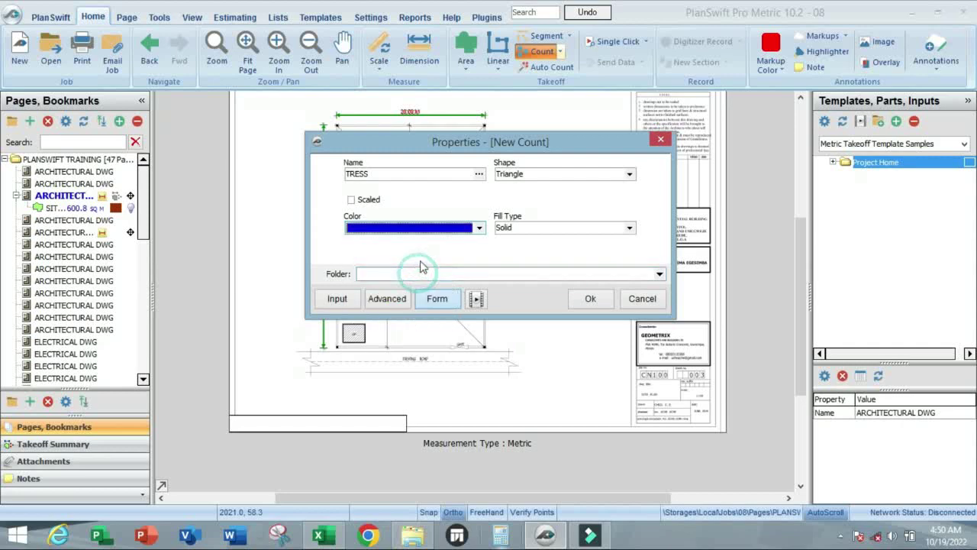
{"action": "left_click", "coordinate": [591, 300]}
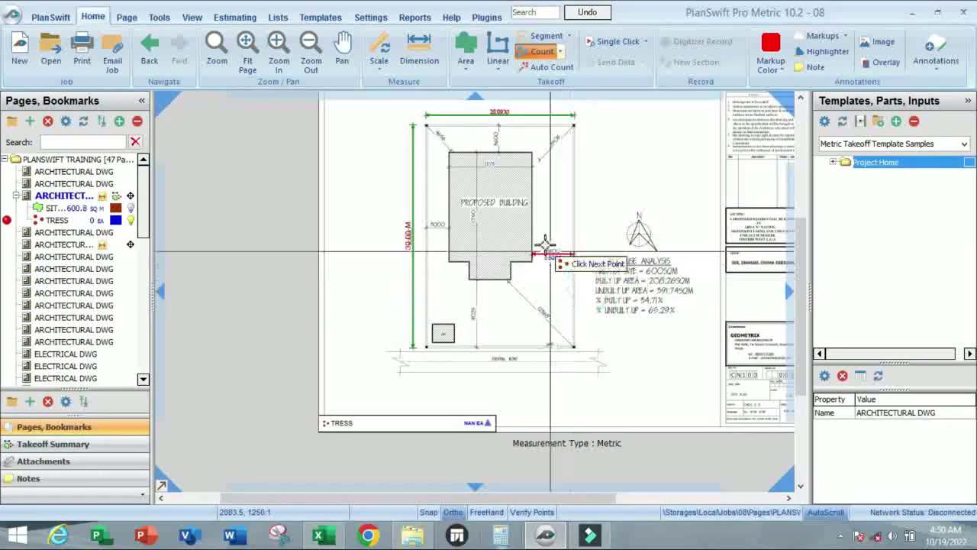
- Place five tree markers in the open plot around the proposed building, on its north, east, west and road sides, and stop recording
{"action": "scroll", "coordinate": [546, 157], "scroll_direction": "up", "scroll_amount": 3}
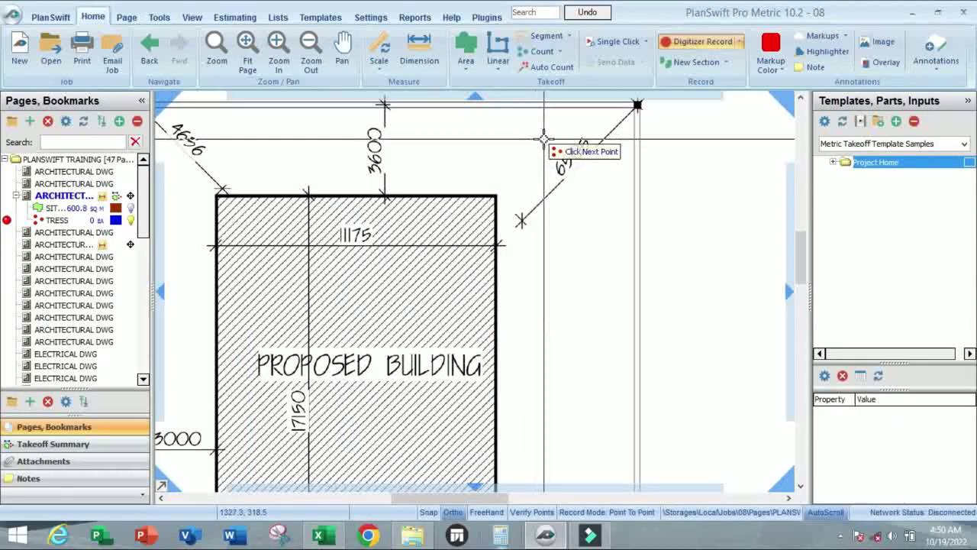
{"action": "scroll", "coordinate": [550, 149], "scroll_direction": "down", "scroll_amount": 5}
{"action": "scroll", "coordinate": [556, 228], "scroll_direction": "up", "scroll_amount": 4}
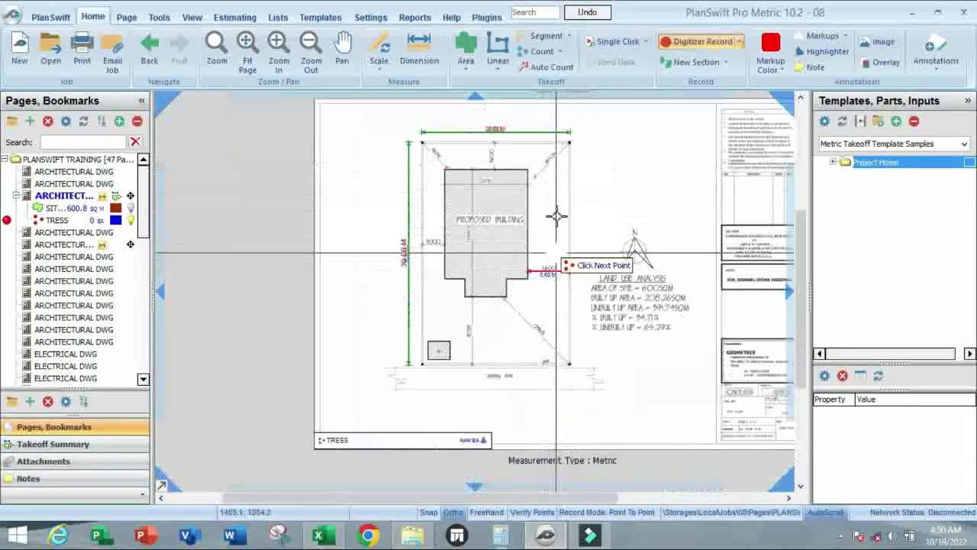
{"action": "left_click", "coordinate": [555, 172]}
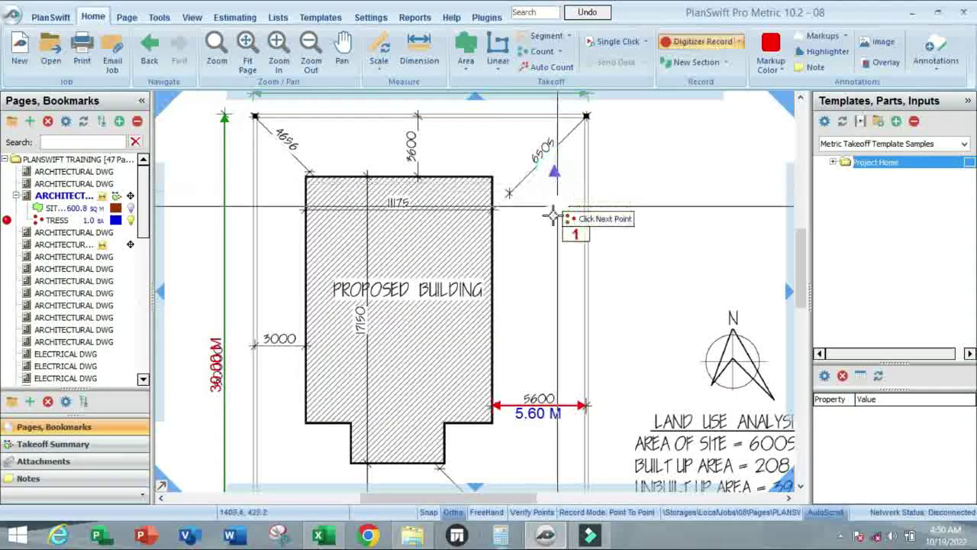
{"action": "left_click", "coordinate": [331, 136]}
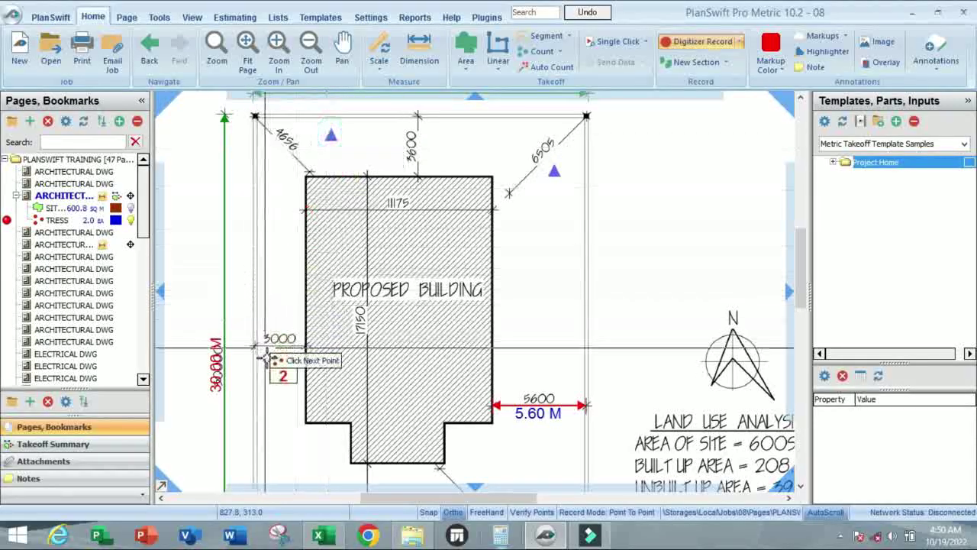
{"action": "left_click", "coordinate": [277, 382]}
{"action": "scroll", "coordinate": [305, 252], "scroll_direction": "down", "scroll_amount": 3}
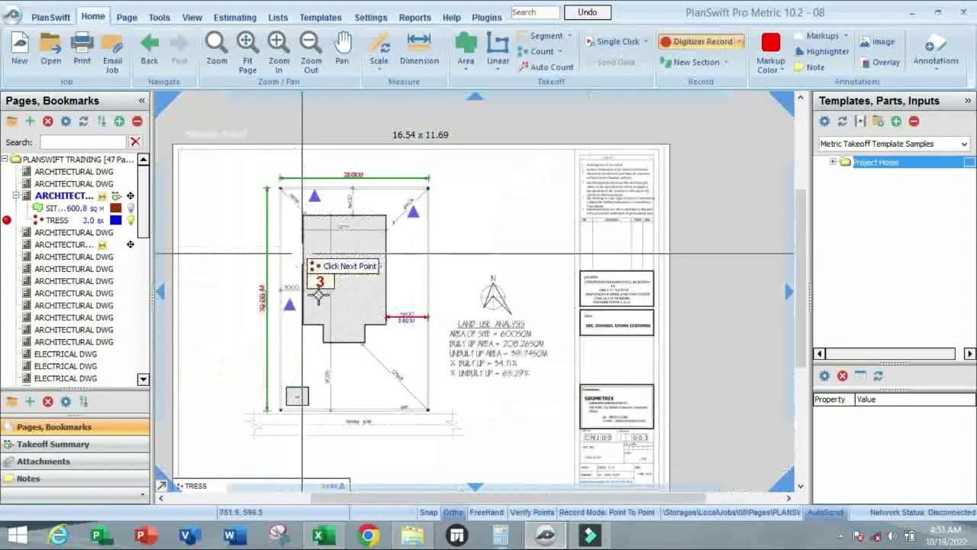
{"action": "left_click", "coordinate": [343, 394]}
{"action": "left_click", "coordinate": [409, 351]}
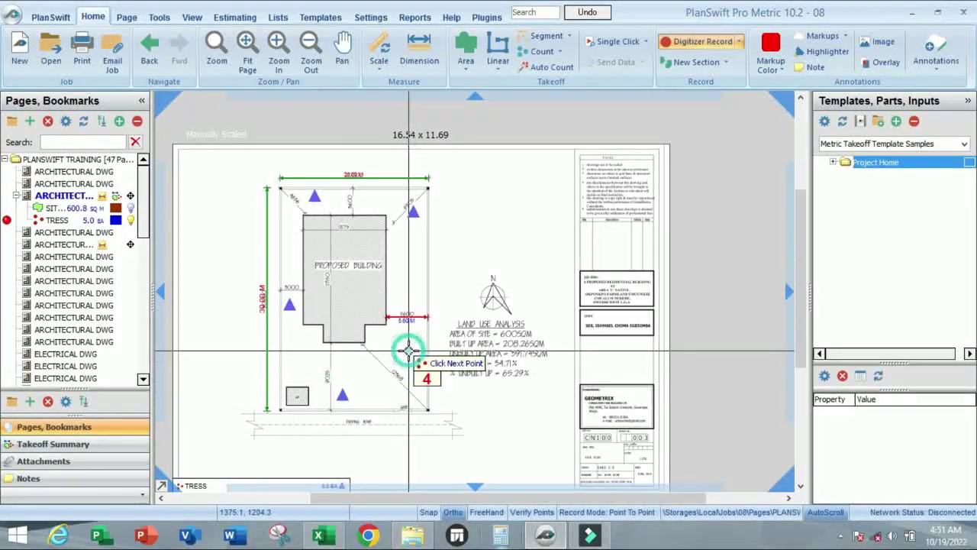
{"action": "right_click", "coordinate": [407, 358]}
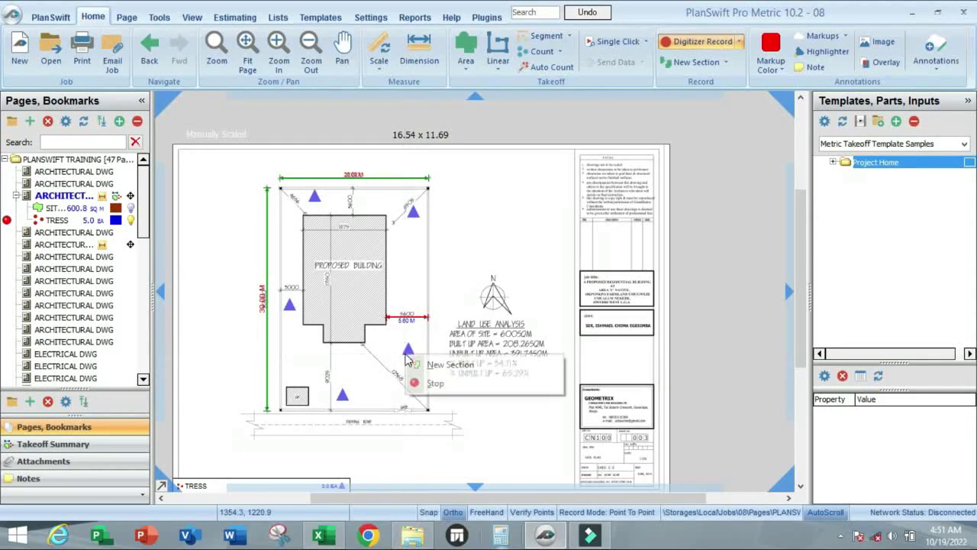
{"action": "left_click", "coordinate": [432, 382]}
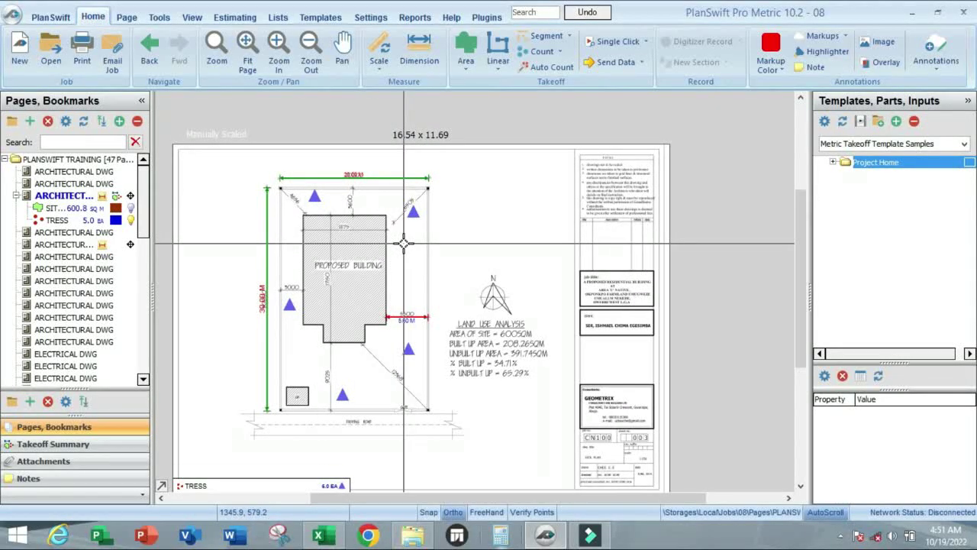
- Show the site clearance area on the plan again and check both takeoff entries in the legend
{"action": "left_click", "coordinate": [132, 209]}
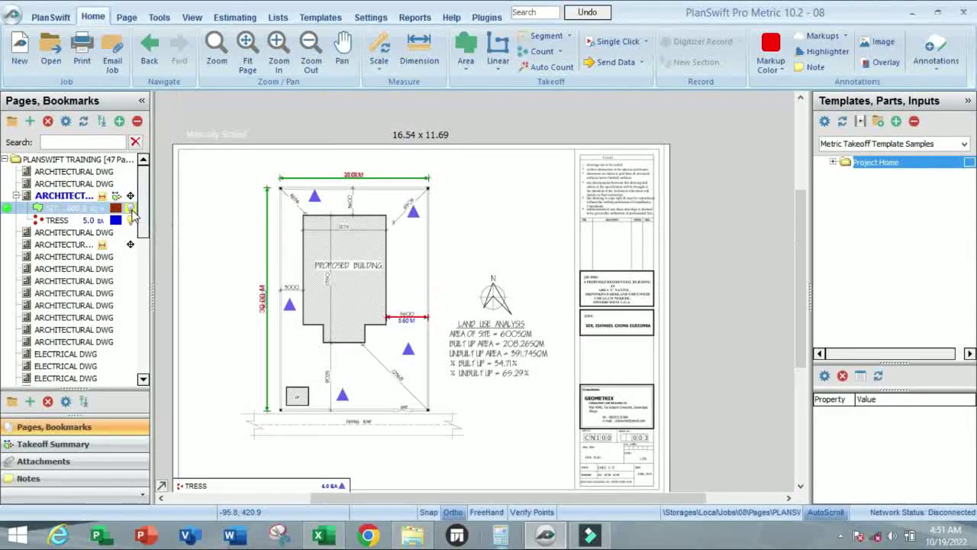
{"action": "scroll", "coordinate": [501, 251], "scroll_direction": "up", "scroll_amount": 3}
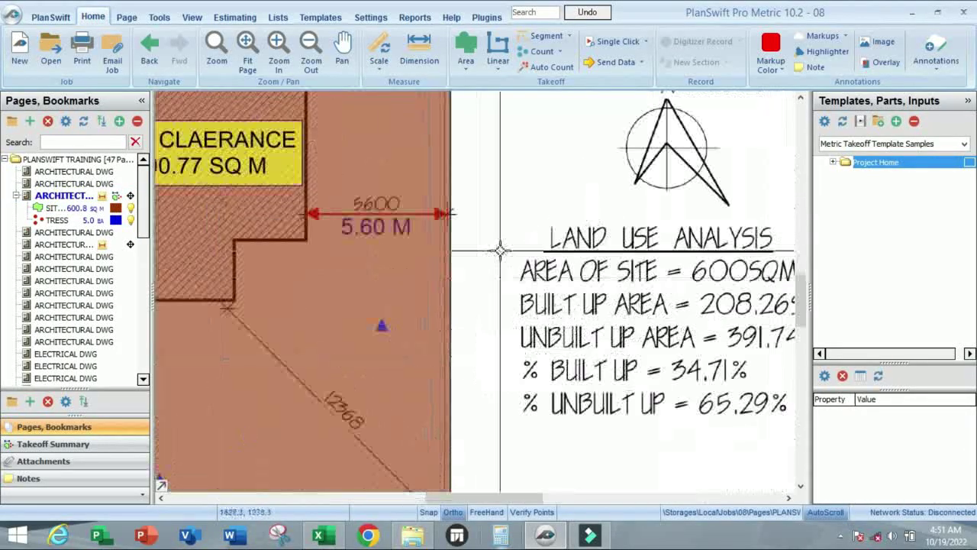
{"action": "scroll", "coordinate": [500, 251], "scroll_direction": "down", "scroll_amount": 5}
{"action": "scroll", "coordinate": [284, 391], "scroll_direction": "up", "scroll_amount": 4}
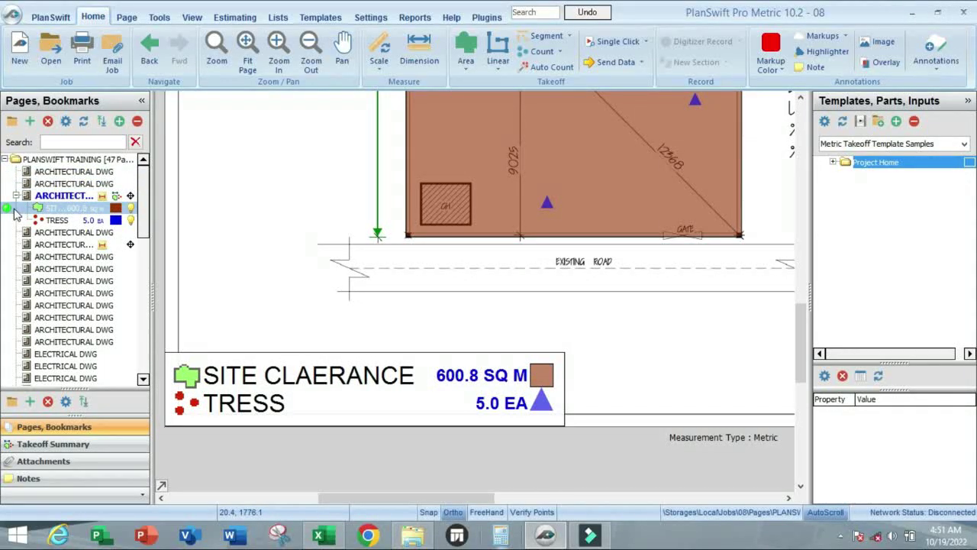
{"action": "scroll", "coordinate": [316, 360], "scroll_direction": "down", "scroll_amount": 4}
{"action": "scroll", "coordinate": [297, 360], "scroll_direction": "up", "scroll_amount": 4}
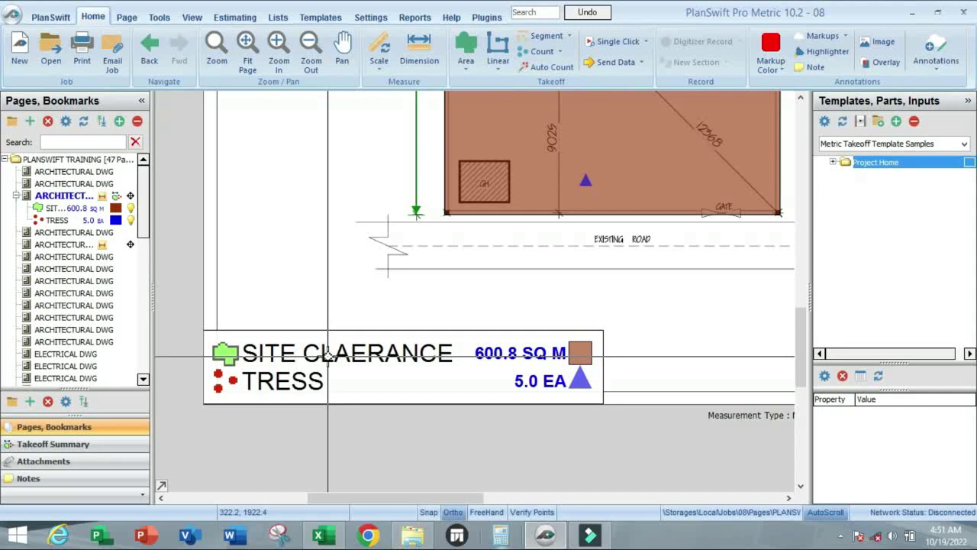
- Correct the name of the site area takeoff to SITE CLEARANCE
{"action": "right_click", "coordinate": [46, 208]}
{"action": "left_click", "coordinate": [82, 220]}
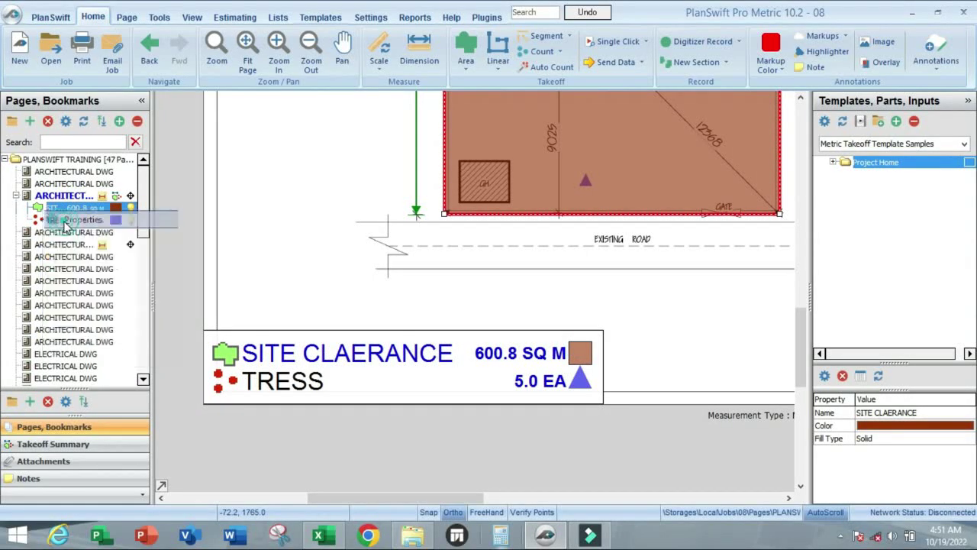
{"action": "left_click", "coordinate": [377, 234]}
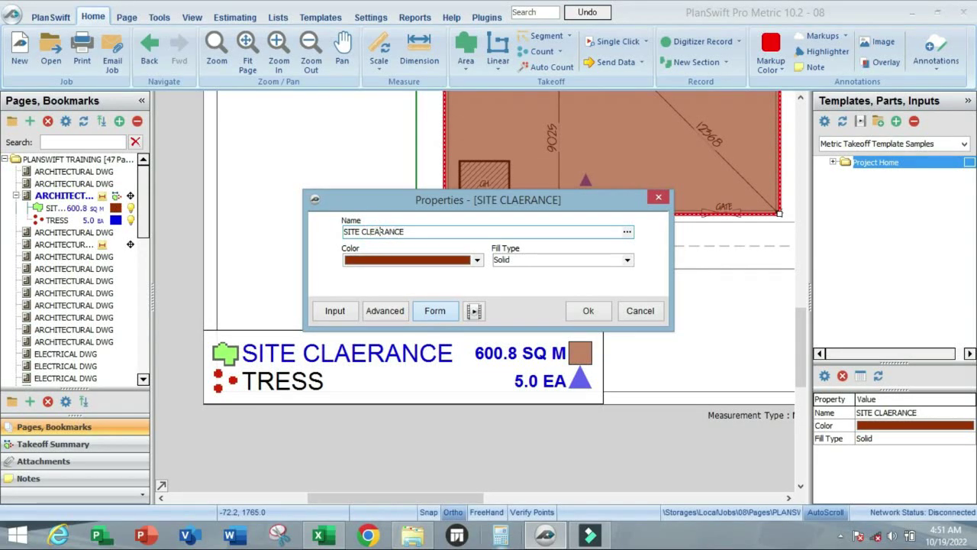
{"action": "left_click", "coordinate": [585, 312]}
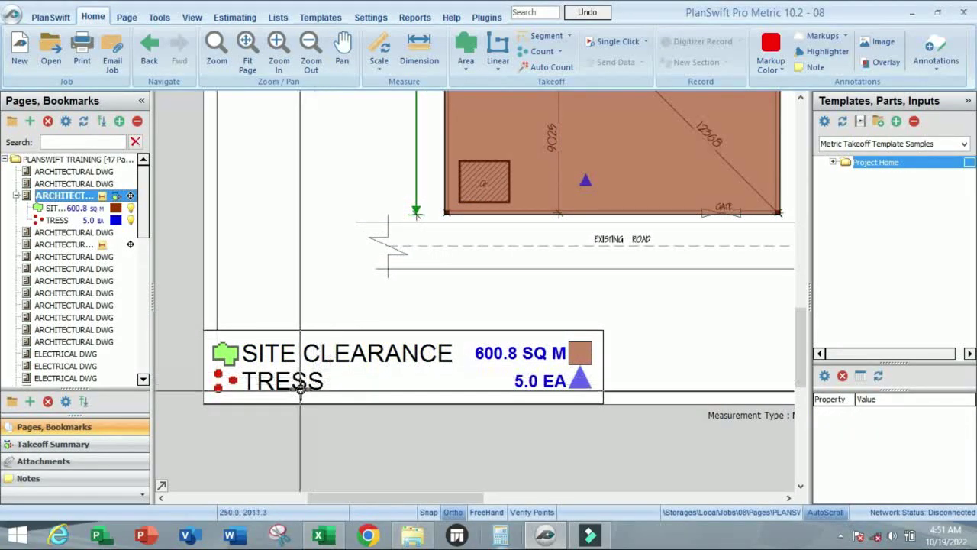
- Rename the TRESS count takeoff as TREE
{"action": "left_click", "coordinate": [61, 220]}
{"action": "right_click", "coordinate": [69, 223]}
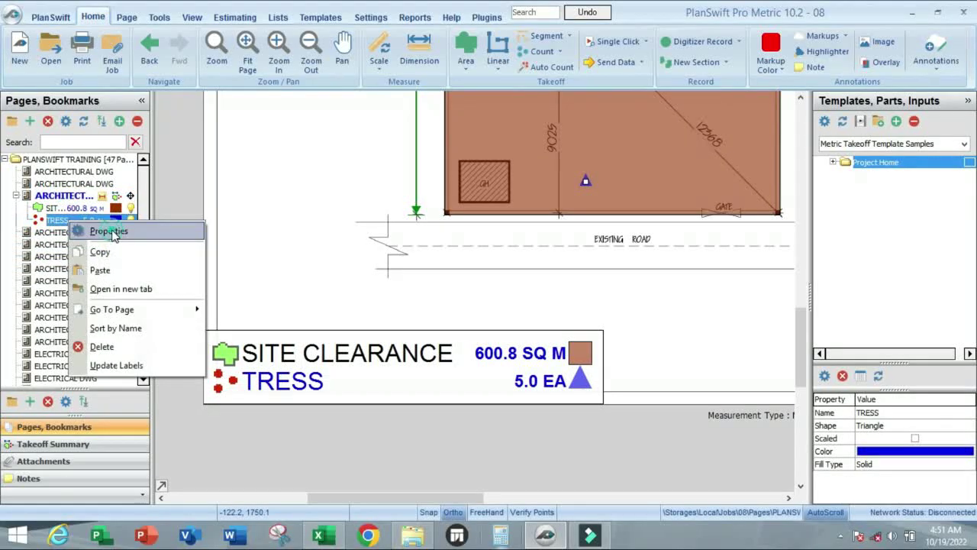
{"action": "left_click", "coordinate": [90, 231]}
{"action": "left_click", "coordinate": [373, 218]}
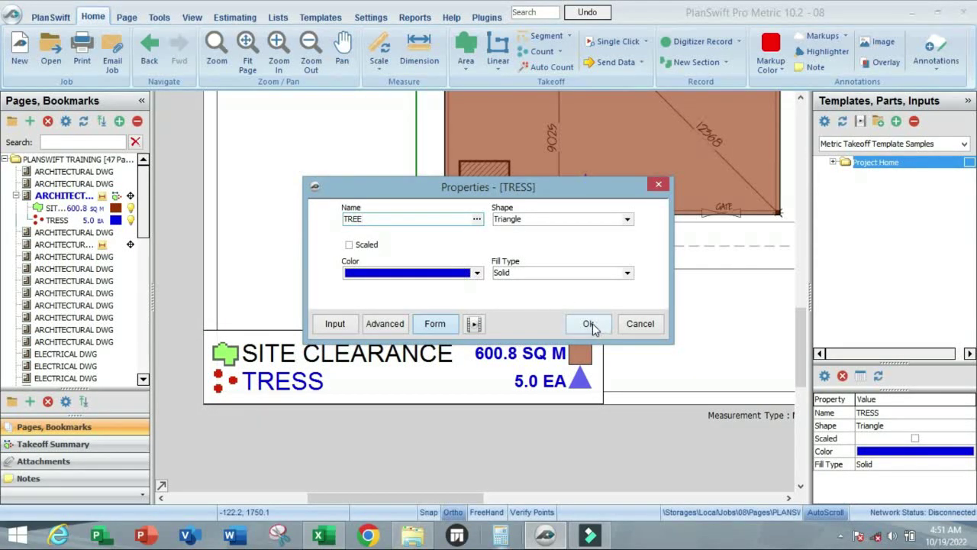
{"action": "left_click", "coordinate": [589, 324]}
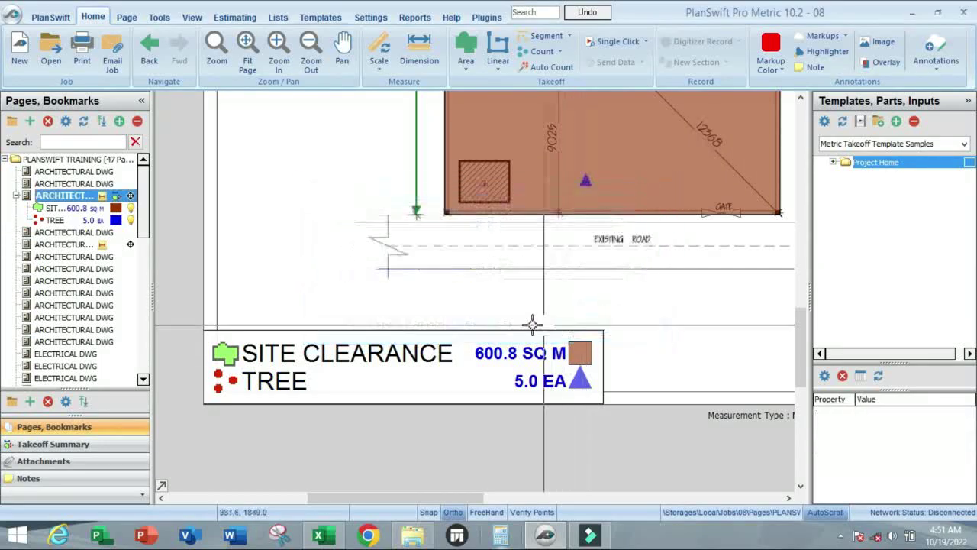
- Open the scaled First Floor plan page and look over its layout
{"action": "scroll", "coordinate": [319, 391], "scroll_direction": "down", "scroll_amount": 1}
{"action": "scroll", "coordinate": [319, 392], "scroll_direction": "down", "scroll_amount": 1}
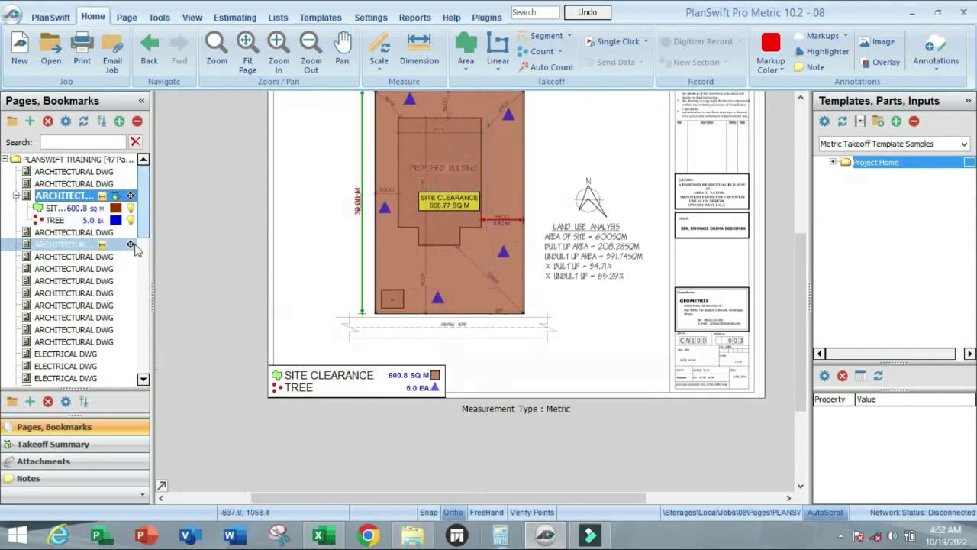
{"action": "scroll", "coordinate": [84, 200], "scroll_direction": "down", "scroll_amount": 1}
{"action": "left_click", "coordinate": [80, 198]}
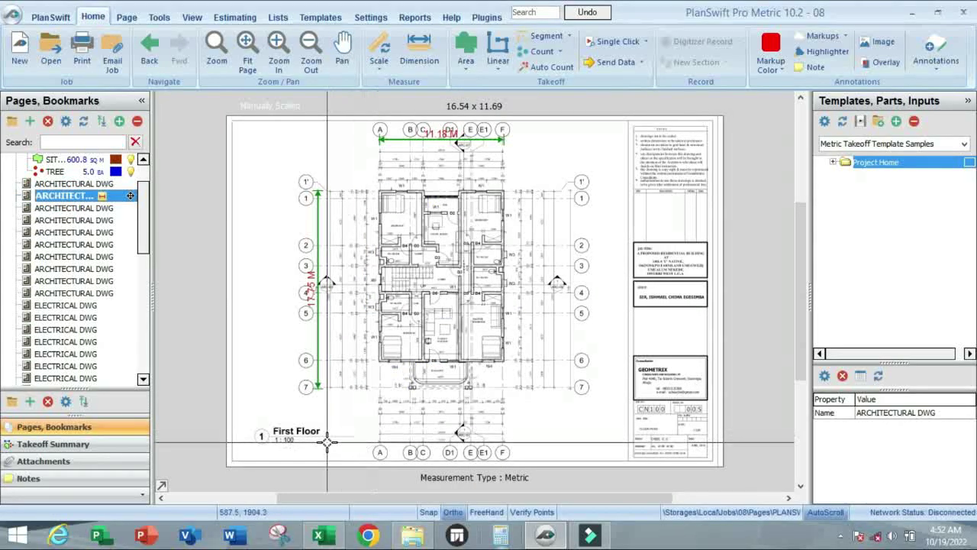
{"action": "scroll", "coordinate": [393, 263], "scroll_direction": "up", "scroll_amount": 2}
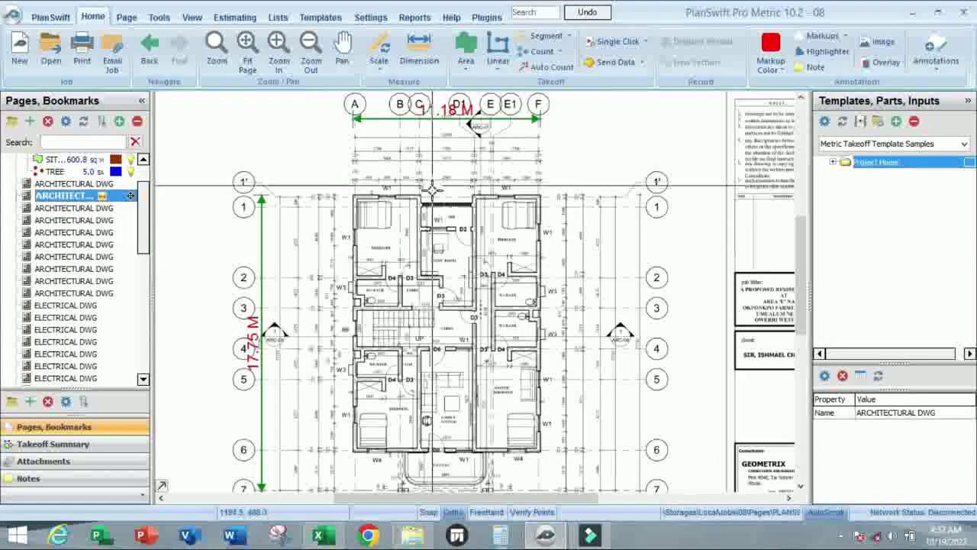
{"action": "scroll", "coordinate": [432, 237], "scroll_direction": "down", "scroll_amount": 2}
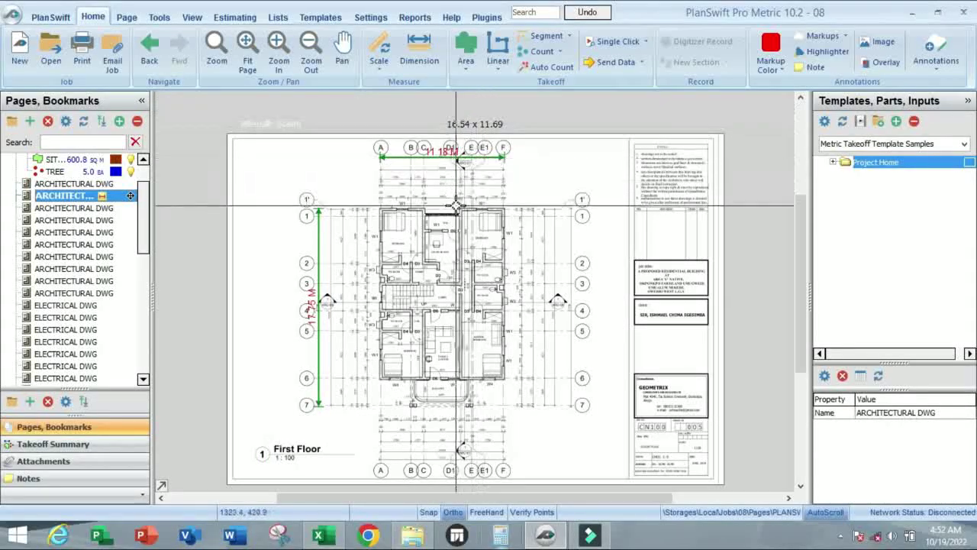
- Look over the First Floor plan, Ground floor plan and SITE CLEARANCE takeoff, and reopen the First Floor plan page
{"action": "scroll", "coordinate": [454, 220], "scroll_direction": "up", "scroll_amount": 4}
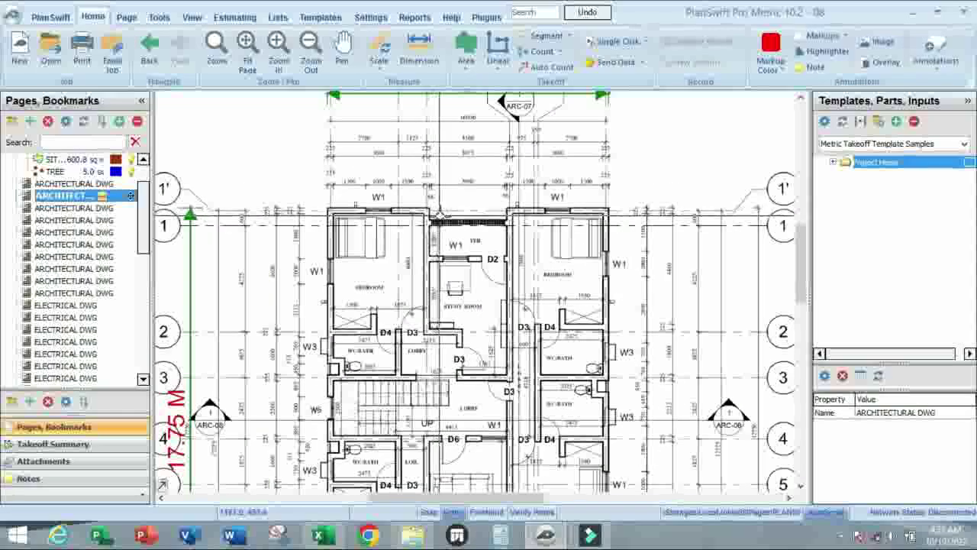
{"action": "scroll", "coordinate": [449, 216], "scroll_direction": "down", "scroll_amount": 2}
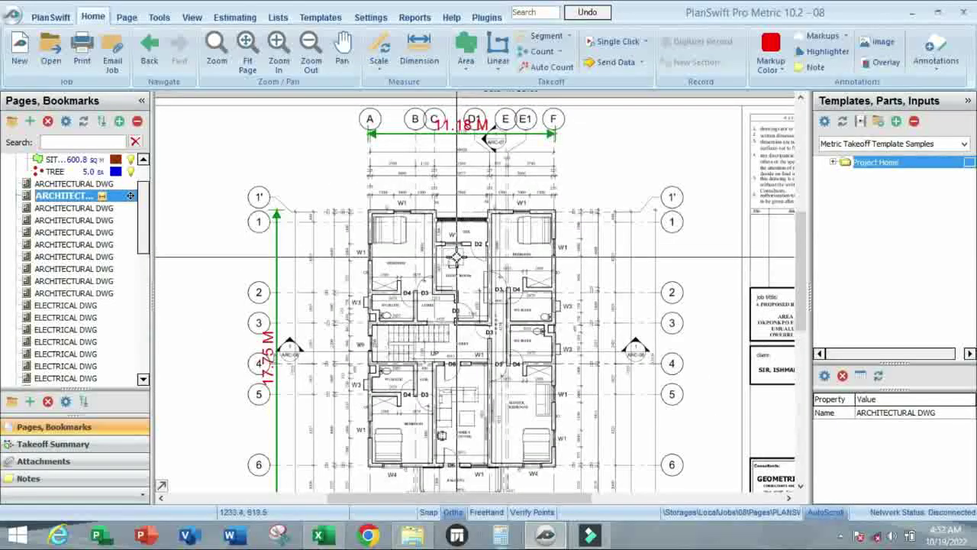
{"action": "left_click", "coordinate": [74, 183]}
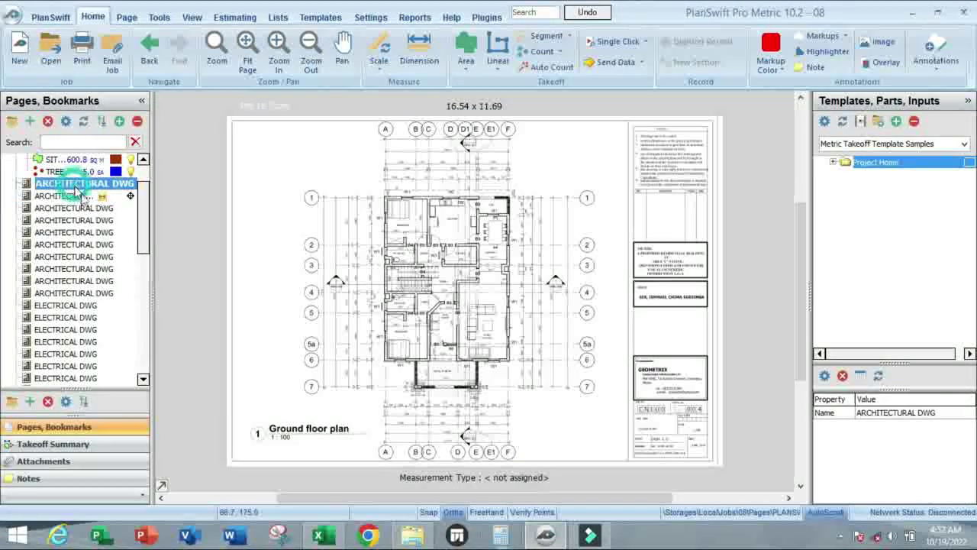
{"action": "scroll", "coordinate": [393, 182], "scroll_direction": "up", "scroll_amount": 4}
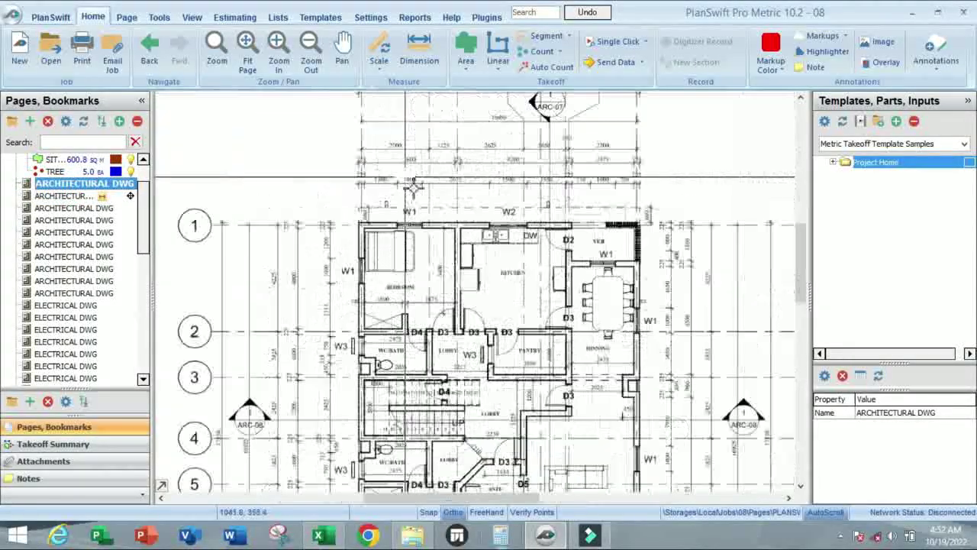
{"action": "scroll", "coordinate": [413, 202], "scroll_direction": "down", "scroll_amount": 4}
{"action": "left_click", "coordinate": [130, 196]}
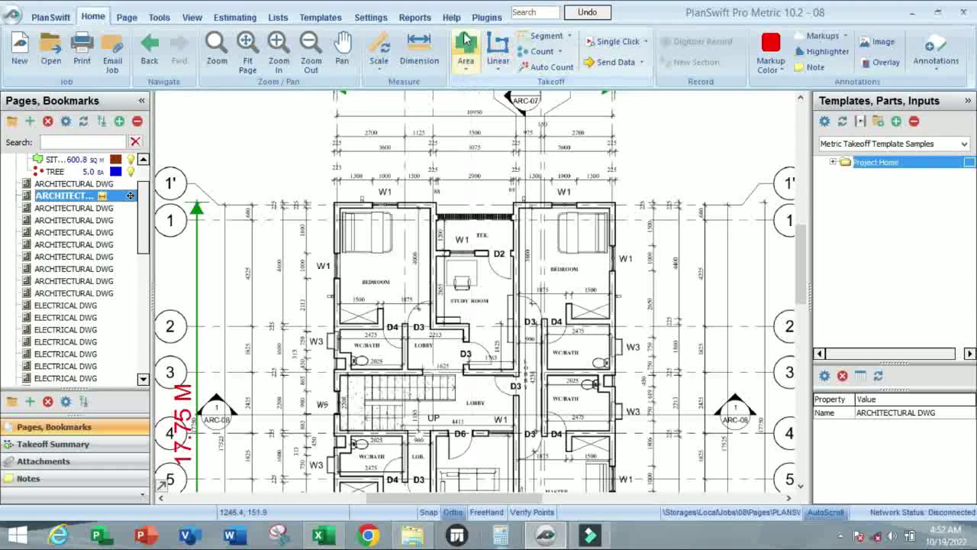
{"action": "scroll", "coordinate": [69, 210], "scroll_direction": "up", "scroll_amount": 2}
{"action": "left_click", "coordinate": [68, 208]}
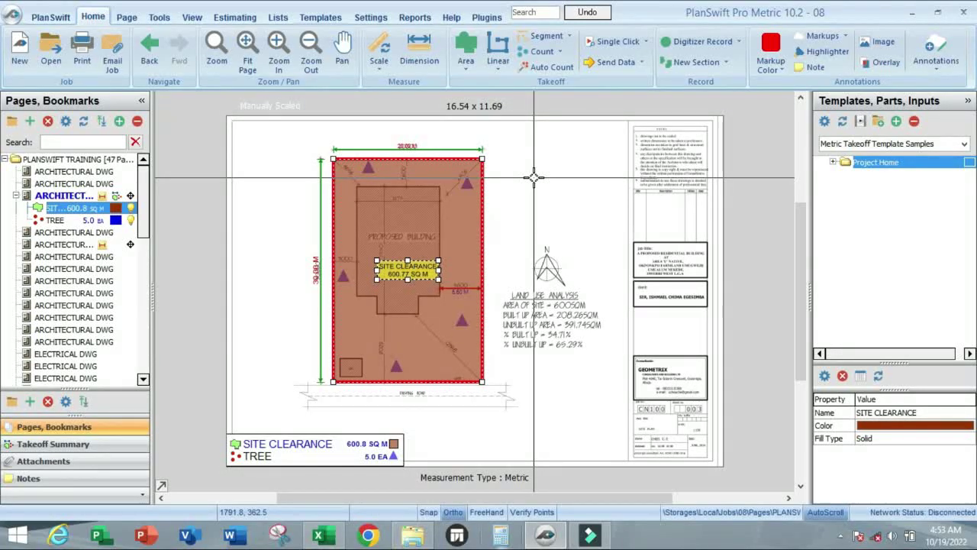
{"action": "left_click_drag", "start_coordinate": [141, 192], "coordinate": [146, 222]}
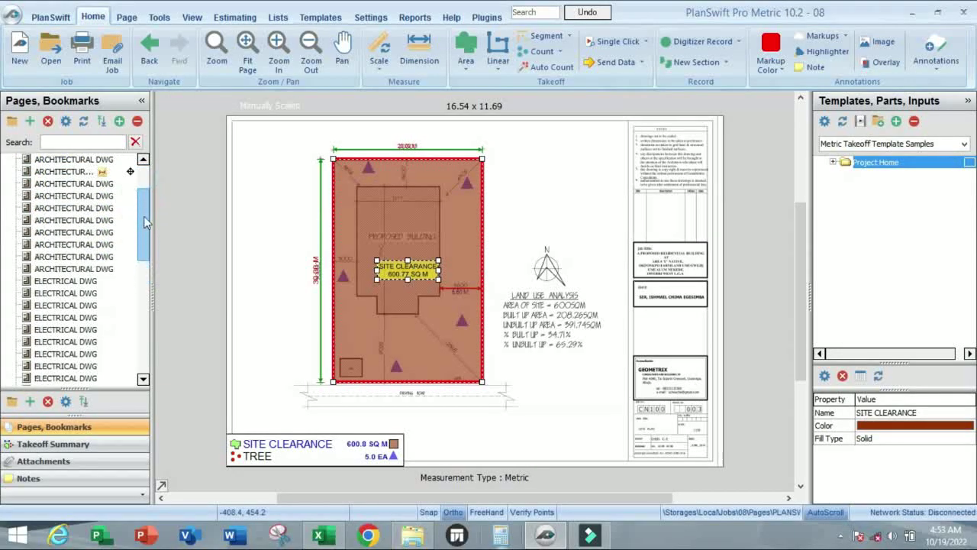
{"action": "left_click", "coordinate": [64, 171]}
- Create a linear takeoff named BLOCK WALL-225MM with a dark indigo colour and Solid fill type
{"action": "scroll", "coordinate": [421, 183], "scroll_direction": "up", "scroll_amount": 3}
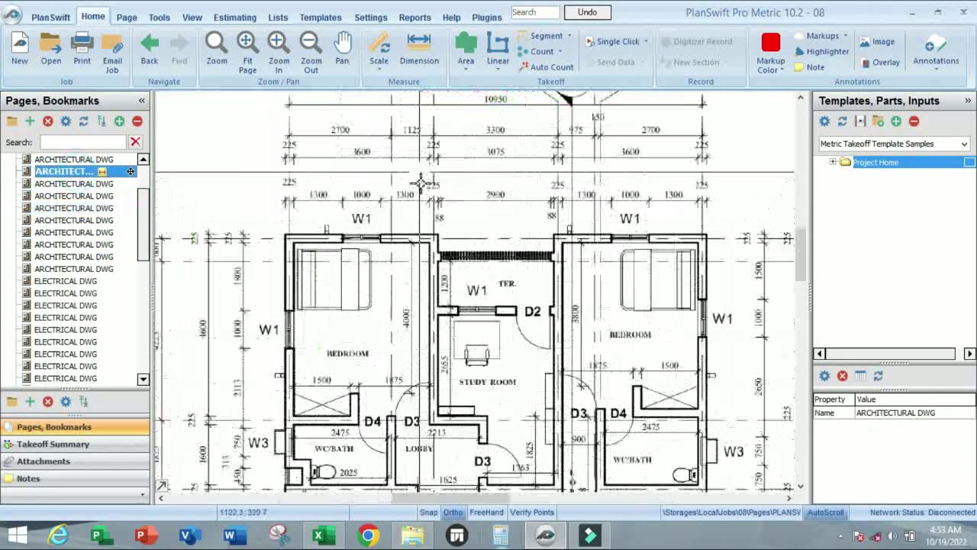
{"action": "scroll", "coordinate": [438, 202], "scroll_direction": "down", "scroll_amount": 2}
{"action": "scroll", "coordinate": [455, 216], "scroll_direction": "up", "scroll_amount": 2}
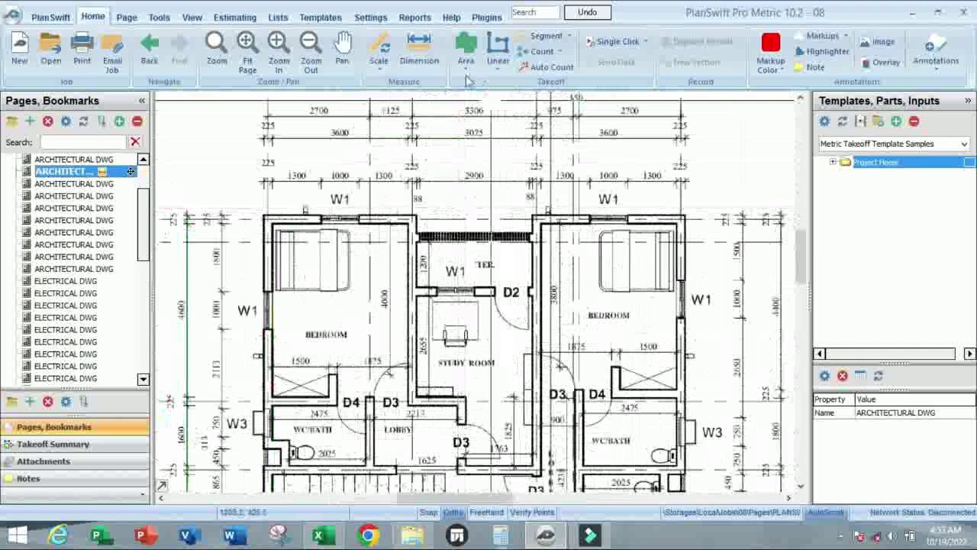
{"action": "left_click", "coordinate": [499, 51]}
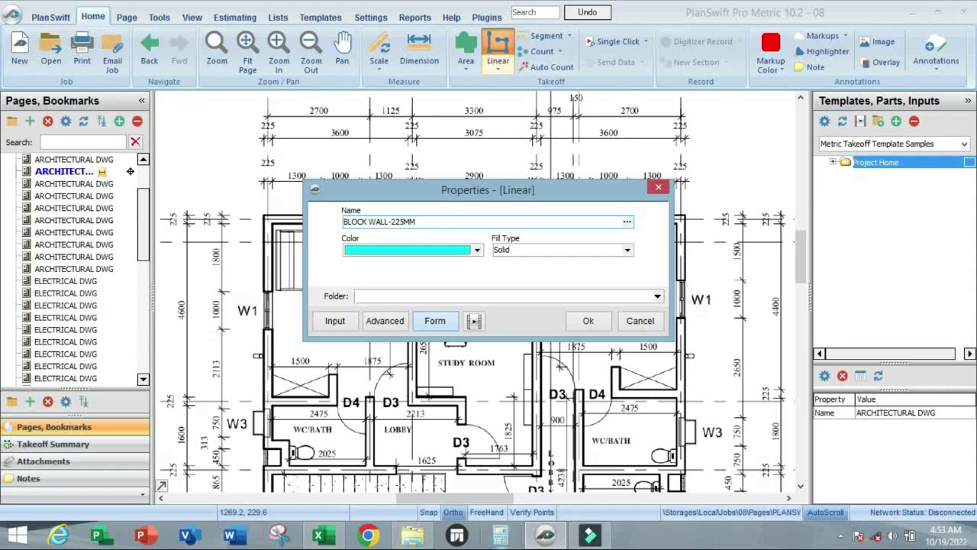
{"action": "left_click", "coordinate": [475, 251]}
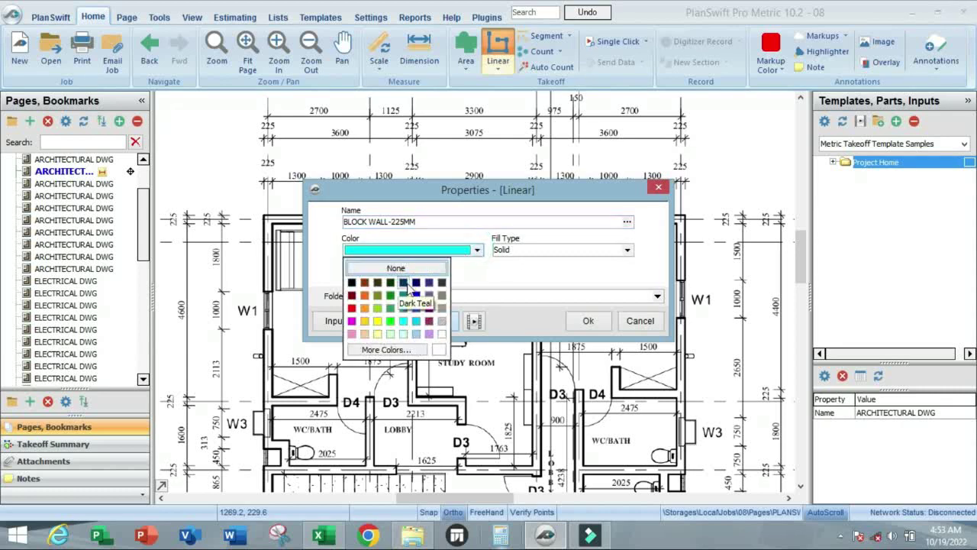
{"action": "left_click", "coordinate": [430, 284]}
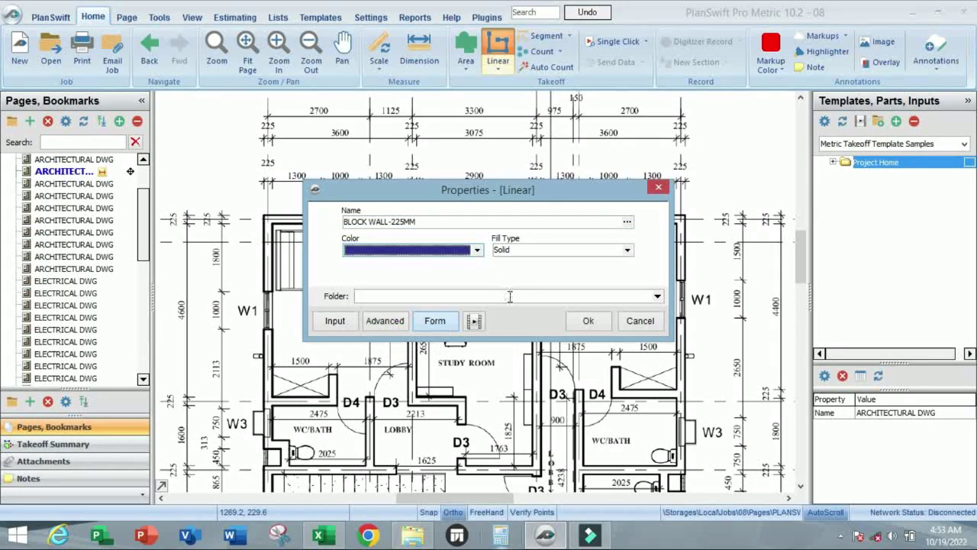
{"action": "left_click", "coordinate": [589, 322]}
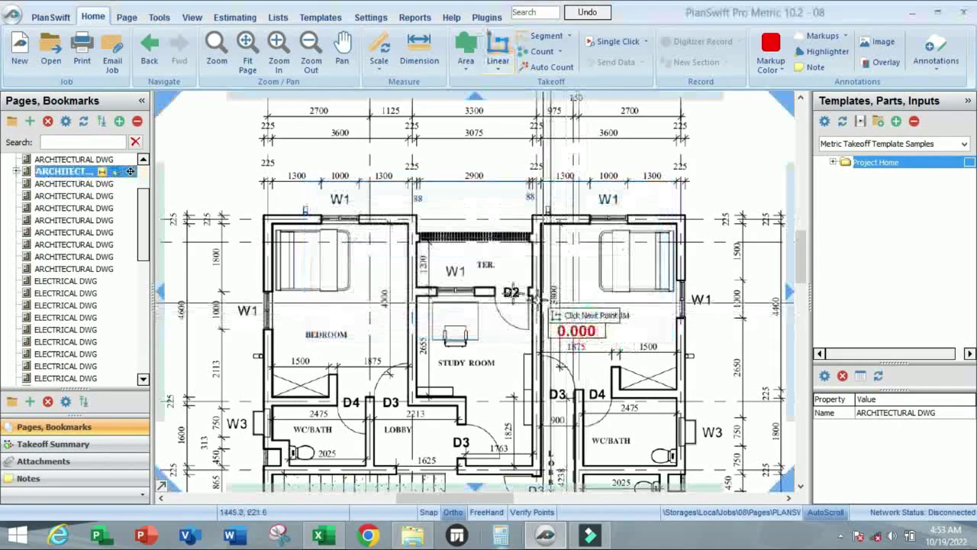
- Trace the BLOCK WALL-225MM takeoff from the building's upper left corner along the left outer wall, about 15.36 m, and the outer wall on grid line 6
{"action": "scroll", "coordinate": [282, 233], "scroll_direction": "up", "scroll_amount": 5}
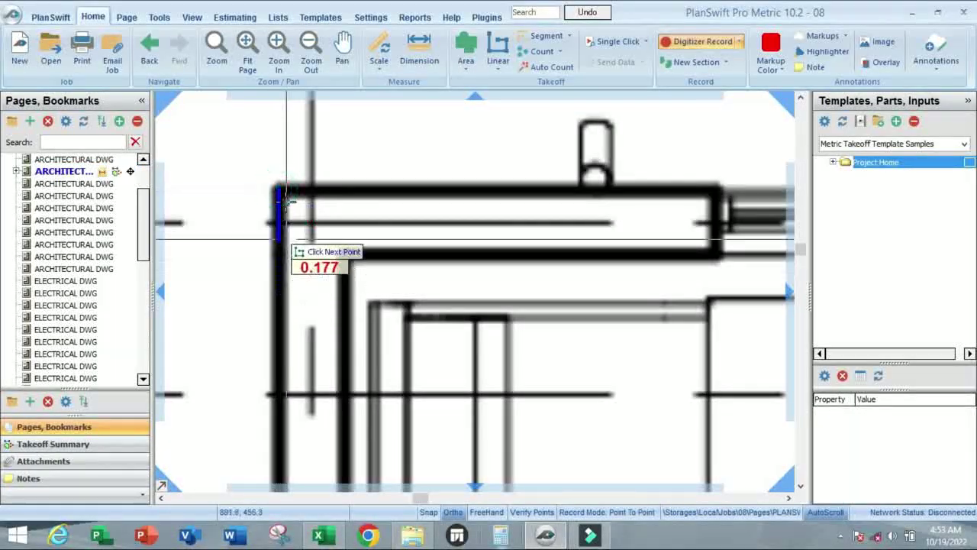
{"action": "scroll", "coordinate": [280, 207], "scroll_direction": "down", "scroll_amount": 5}
{"action": "scroll", "coordinate": [289, 382], "scroll_direction": "up", "scroll_amount": 3}
{"action": "scroll", "coordinate": [290, 395], "scroll_direction": "up", "scroll_amount": 4}
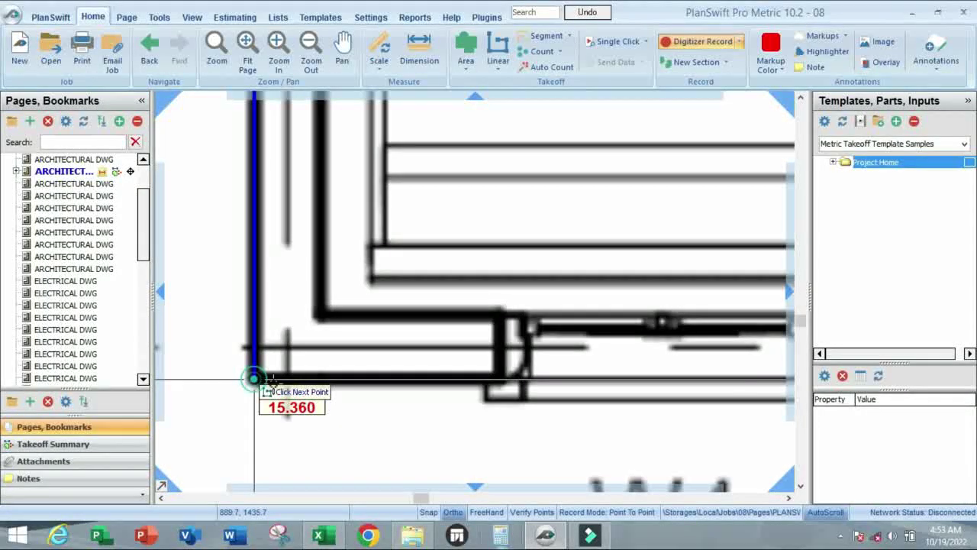
{"action": "left_click", "coordinate": [254, 379]}
{"action": "scroll", "coordinate": [256, 366], "scroll_direction": "down", "scroll_amount": 5}
{"action": "scroll", "coordinate": [469, 378], "scroll_direction": "up", "scroll_amount": 1}
{"action": "scroll", "coordinate": [394, 365], "scroll_direction": "down", "scroll_amount": 4}
{"action": "scroll", "coordinate": [545, 297], "scroll_direction": "up", "scroll_amount": 2}
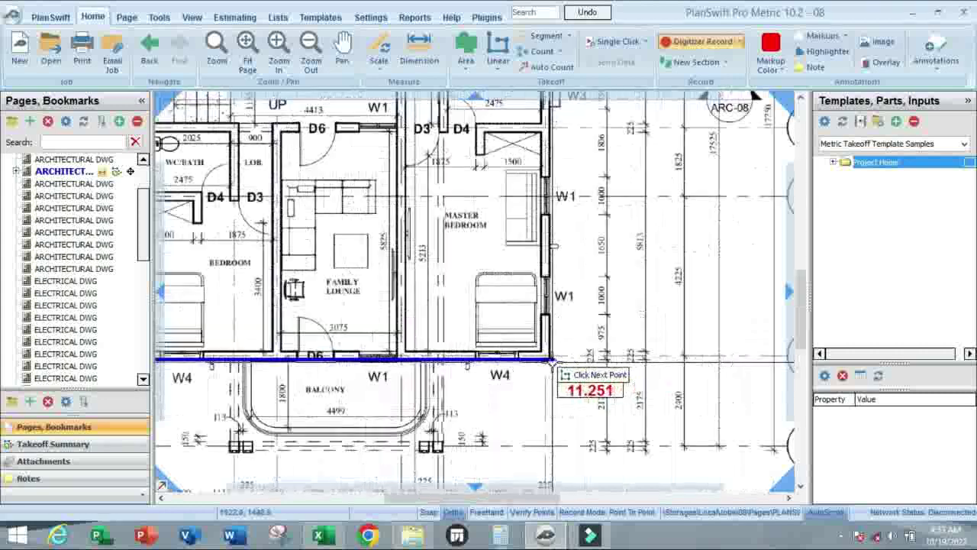
{"action": "scroll", "coordinate": [541, 354], "scroll_direction": "up", "scroll_amount": 3}
{"action": "left_click", "coordinate": [533, 350]}
- Continue the takeoff up the right outer wall, about 15.36 m, and about 11.17 m back to the starting corner, and stop recording
{"action": "scroll", "coordinate": [533, 378], "scroll_direction": "down", "scroll_amount": 6}
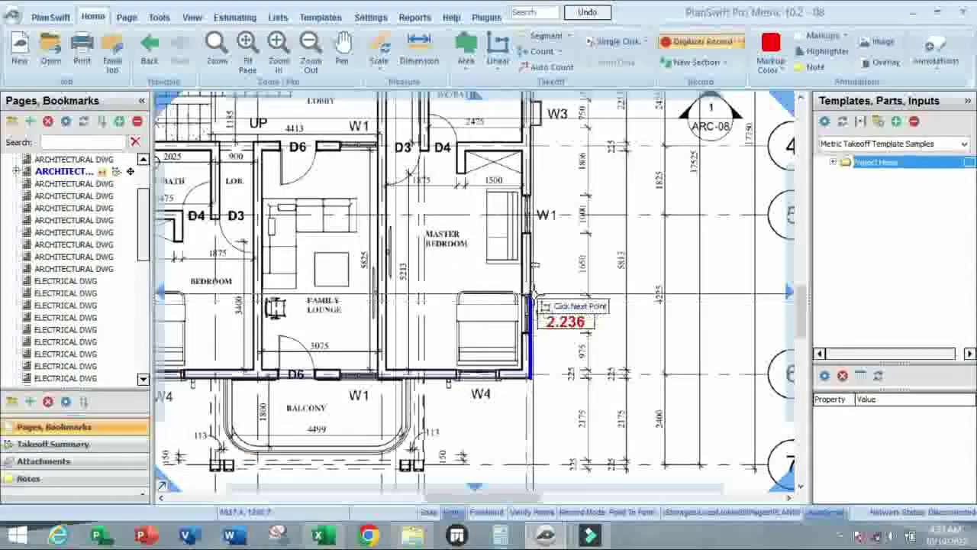
{"action": "scroll", "coordinate": [539, 153], "scroll_direction": "up", "scroll_amount": 5}
{"action": "scroll", "coordinate": [507, 138], "scroll_direction": "up", "scroll_amount": 2}
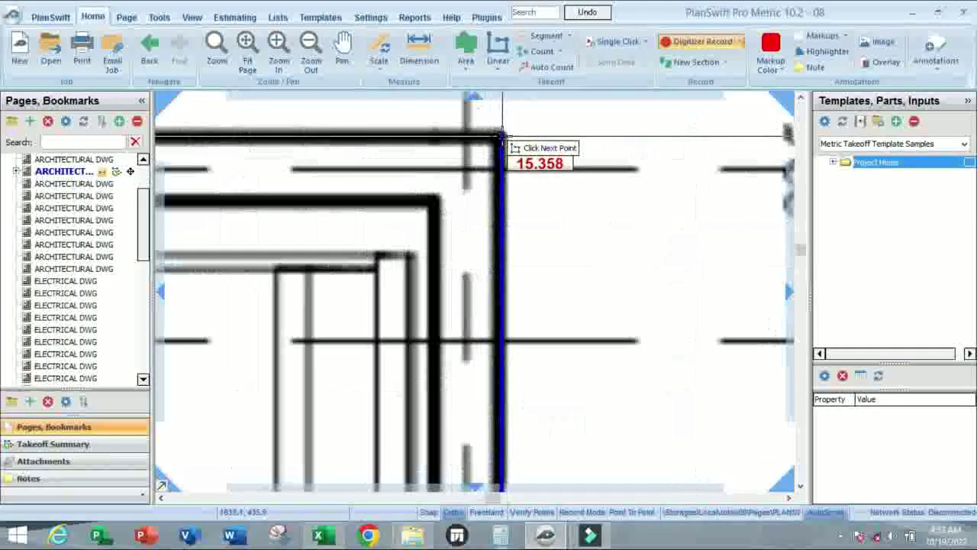
{"action": "left_click", "coordinate": [500, 135]}
{"action": "scroll", "coordinate": [534, 160], "scroll_direction": "down", "scroll_amount": 4}
{"action": "scroll", "coordinate": [427, 170], "scroll_direction": "down", "scroll_amount": 4}
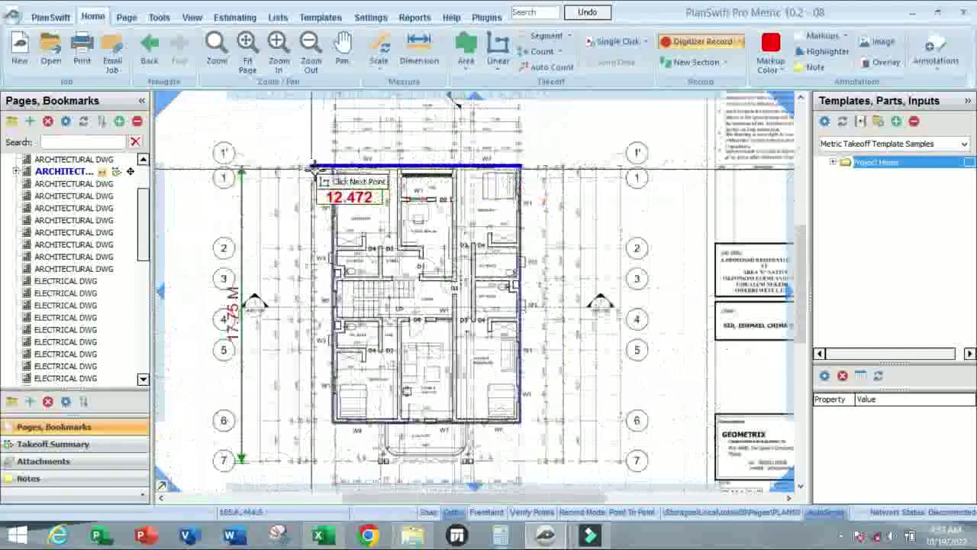
{"action": "scroll", "coordinate": [351, 122], "scroll_direction": "up", "scroll_amount": 7}
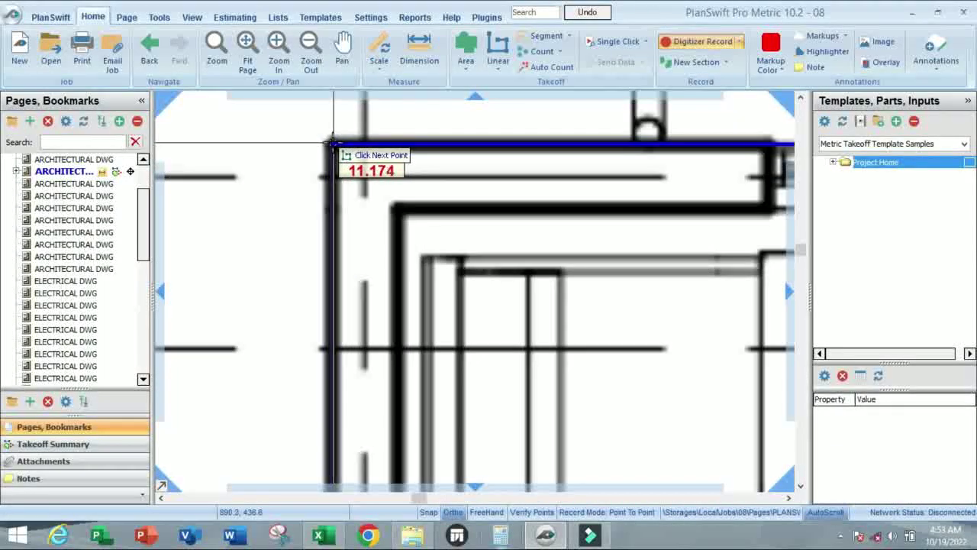
{"action": "right_click", "coordinate": [333, 142]}
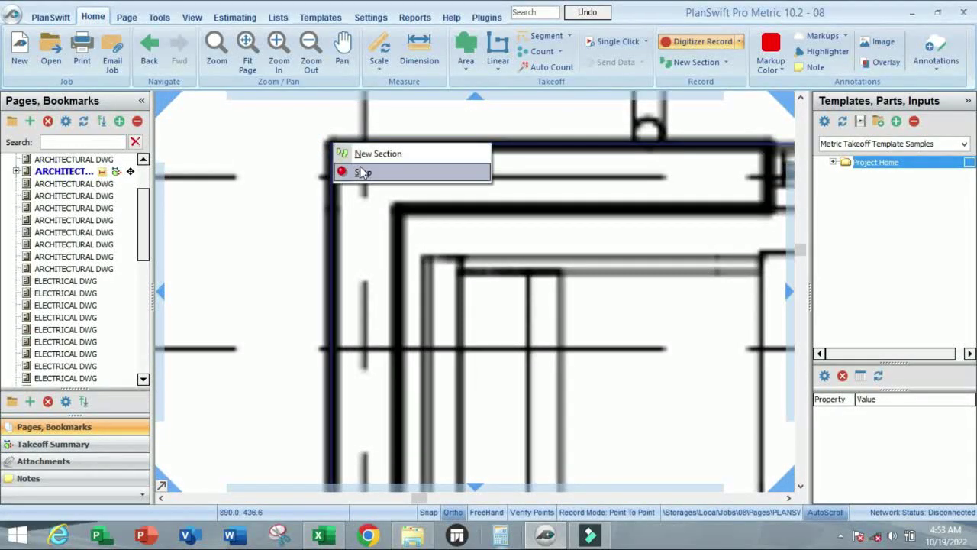
{"action": "left_click", "coordinate": [362, 170]}
{"action": "scroll", "coordinate": [371, 205], "scroll_direction": "down", "scroll_amount": 3}
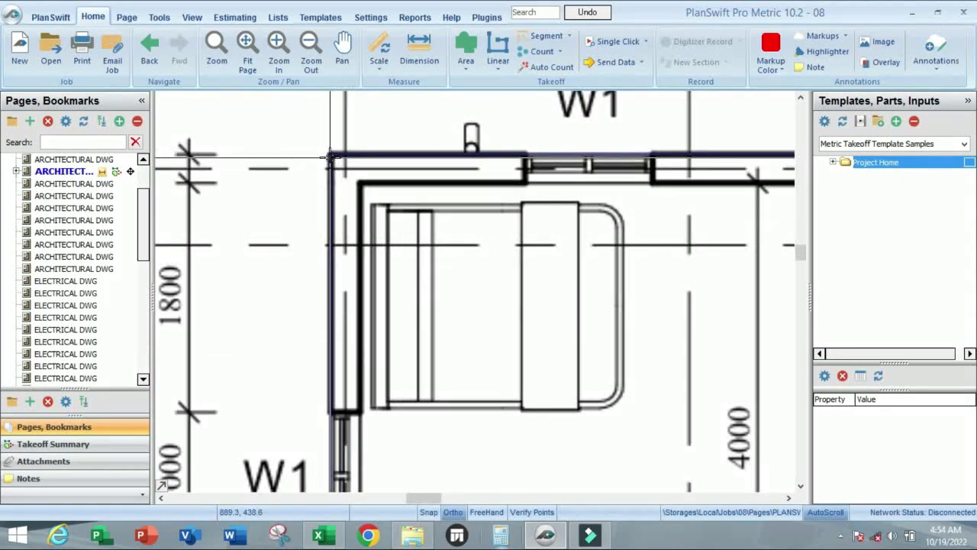
- Resume the BLOCK WALL-225MM takeoff and add a section of about 4.62 m along the wall between the left bedroom and study room, ending the recording
{"action": "left_click", "coordinate": [77, 168]}
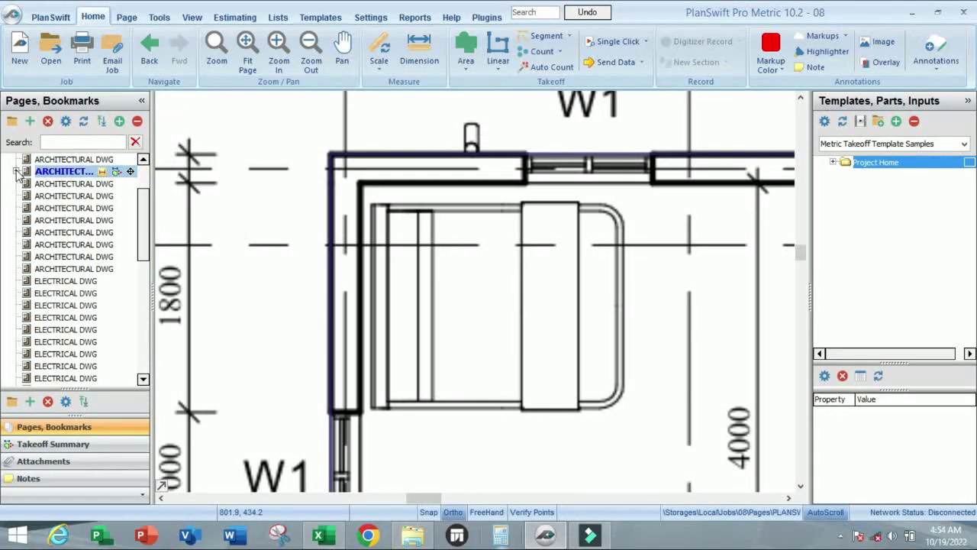
{"action": "left_click", "coordinate": [16, 172]}
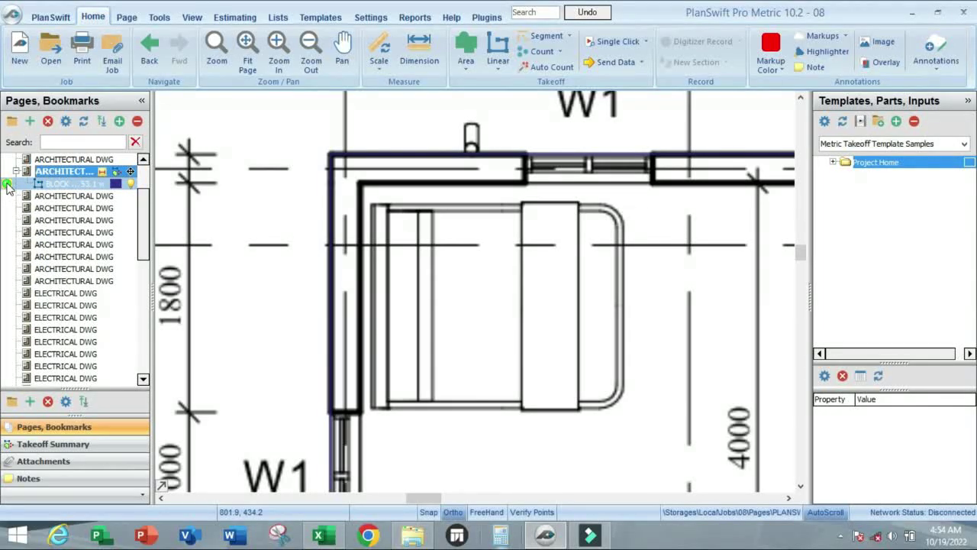
{"action": "left_click", "coordinate": [6, 185]}
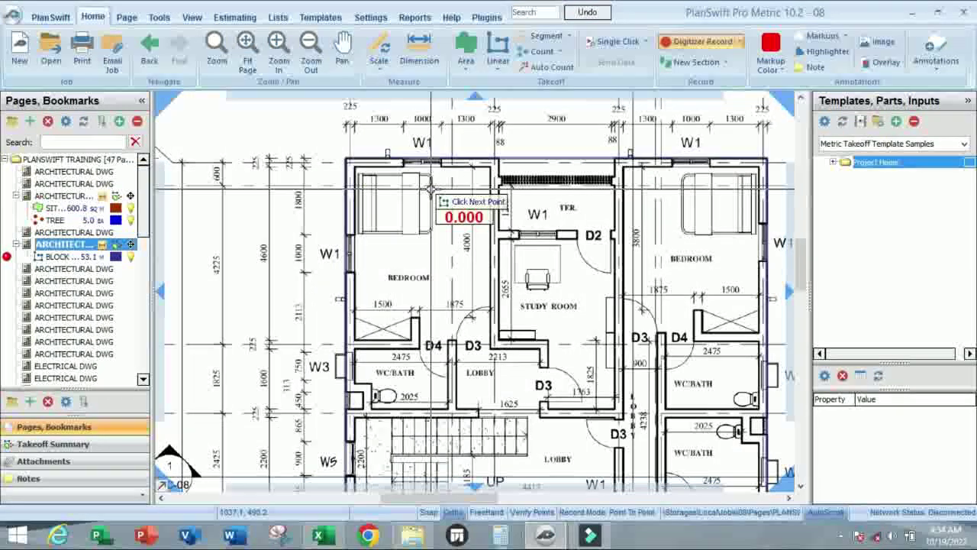
{"action": "scroll", "coordinate": [497, 172], "scroll_direction": "up", "scroll_amount": 4}
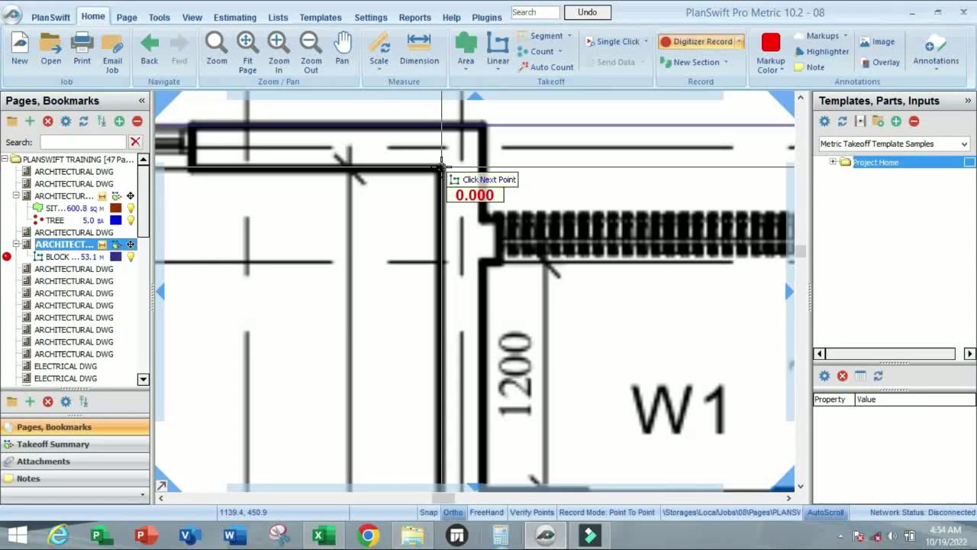
{"action": "left_click", "coordinate": [442, 164]}
{"action": "scroll", "coordinate": [444, 179], "scroll_direction": "down", "scroll_amount": 4}
{"action": "scroll", "coordinate": [443, 291], "scroll_direction": "up", "scroll_amount": 5}
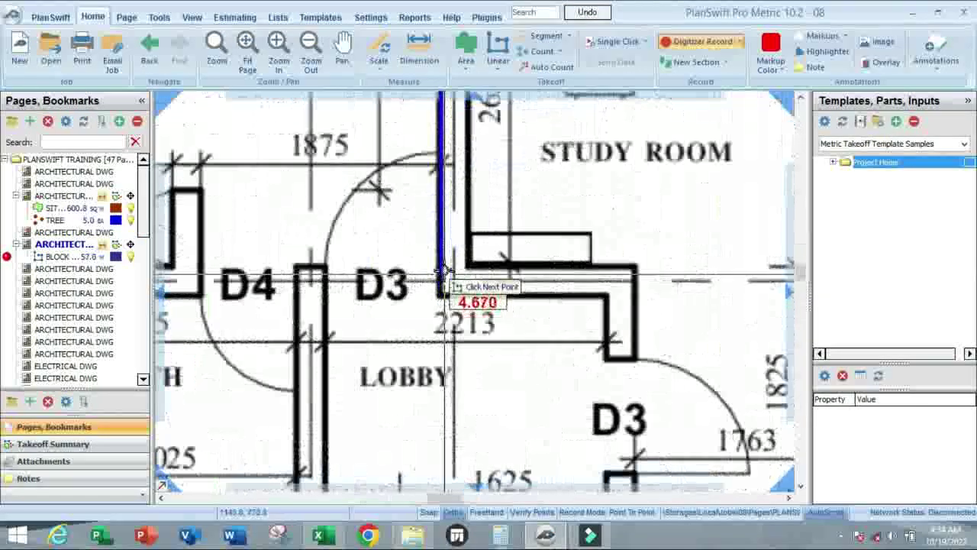
{"action": "scroll", "coordinate": [449, 240], "scroll_direction": "down", "scroll_amount": 2}
{"action": "scroll", "coordinate": [447, 245], "scroll_direction": "up", "scroll_amount": 4}
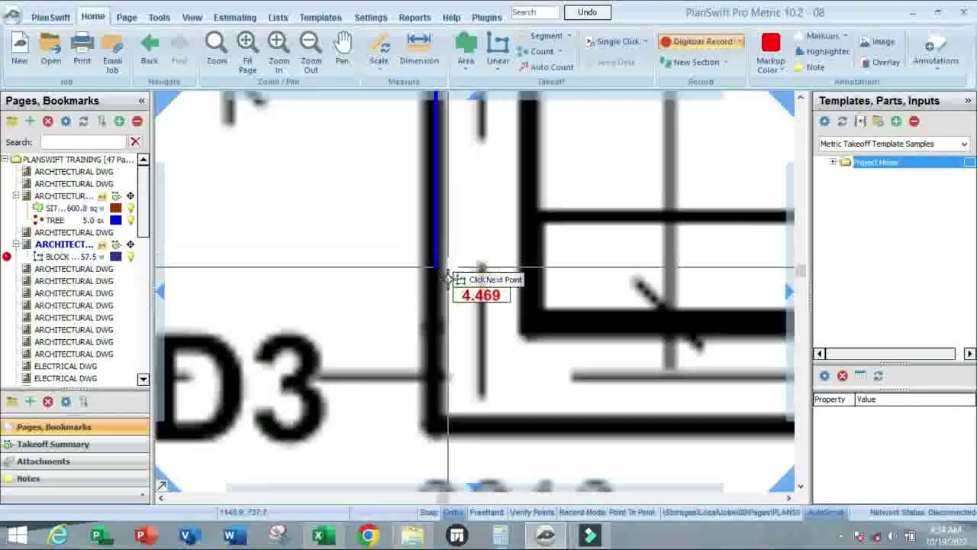
{"action": "scroll", "coordinate": [435, 330], "scroll_direction": "down", "scroll_amount": 3}
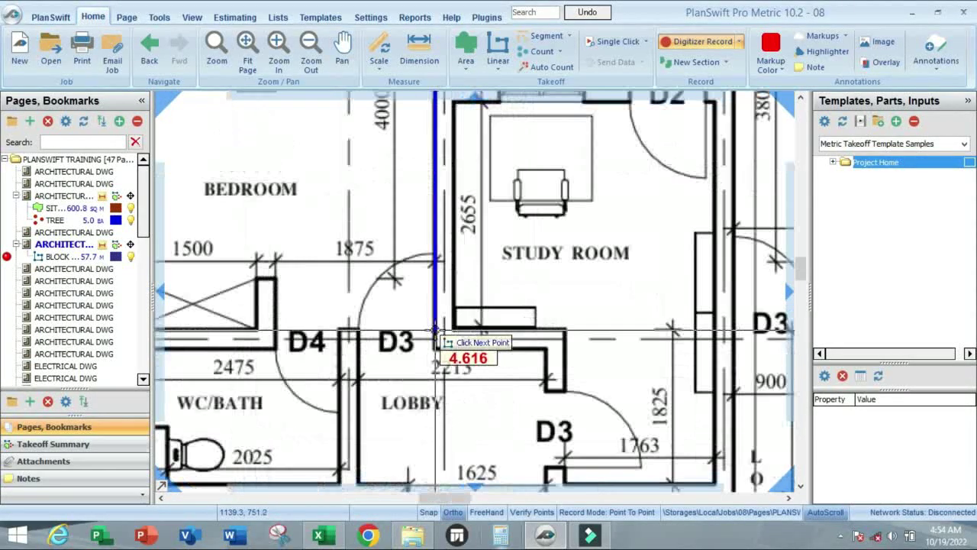
{"action": "scroll", "coordinate": [436, 330], "scroll_direction": "up", "scroll_amount": 4}
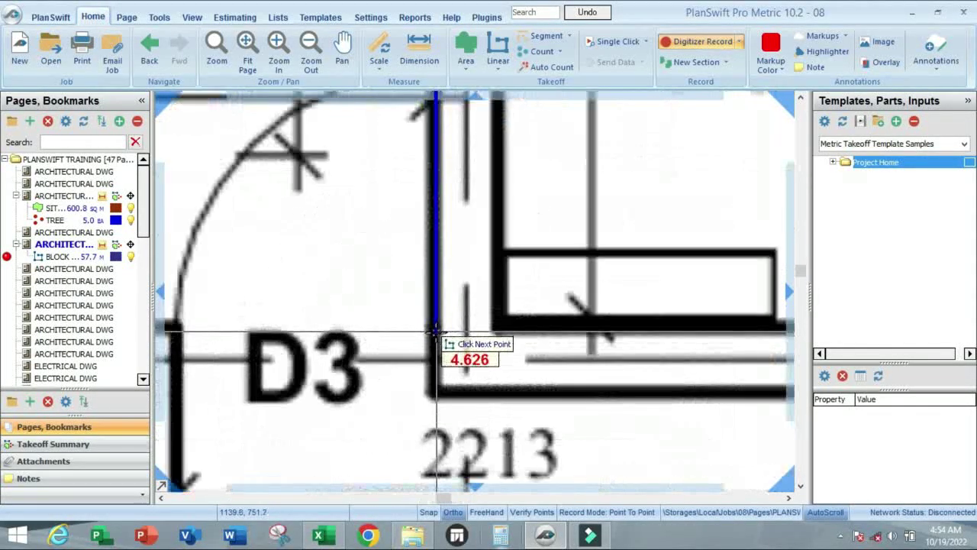
{"action": "scroll", "coordinate": [436, 333], "scroll_direction": "down", "scroll_amount": 4}
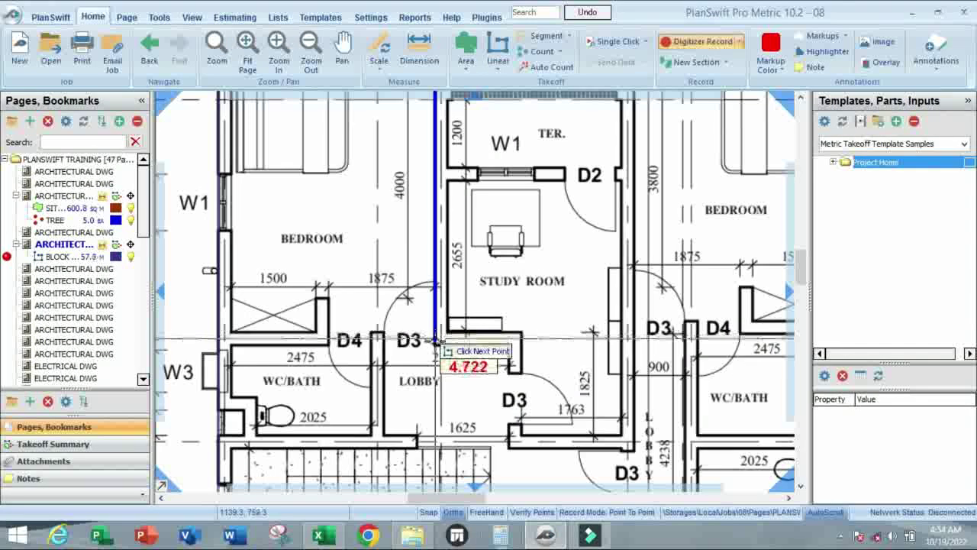
{"action": "scroll", "coordinate": [437, 343], "scroll_direction": "up", "scroll_amount": 3}
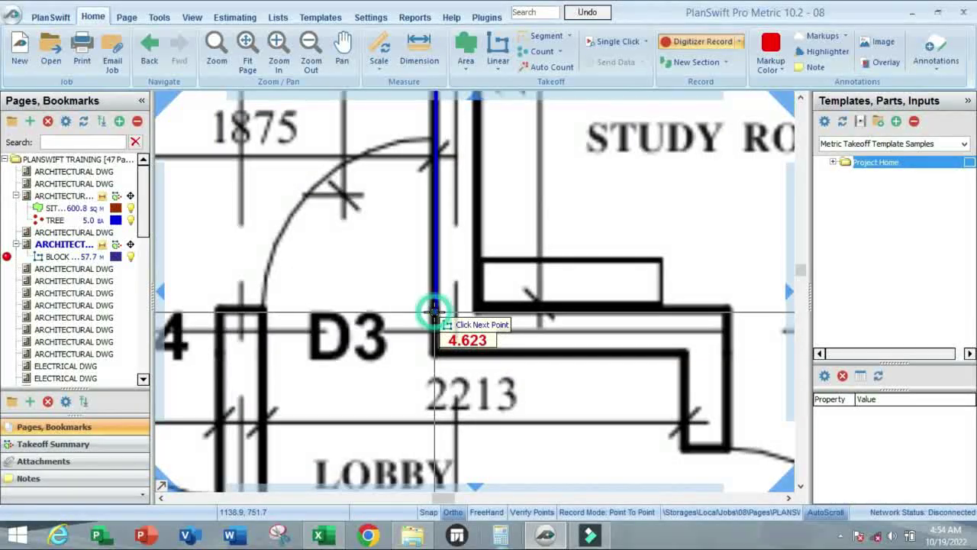
{"action": "left_click", "coordinate": [461, 343]}
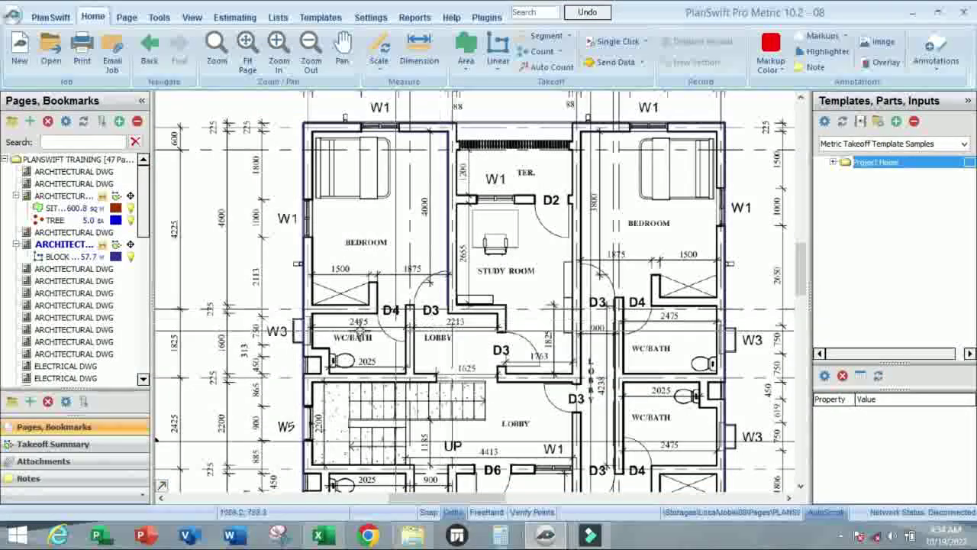
- Resume the BLOCK WALL-225MM takeoff and trace about 5.11 m from the left outer wall between the bedroom and WC/bath to the study room's corner
{"action": "left_click", "coordinate": [9, 258]}
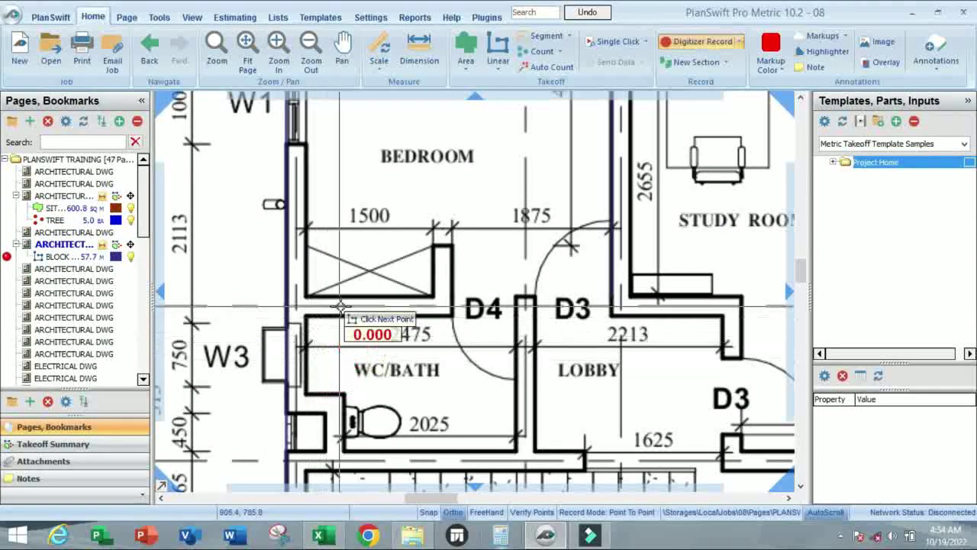
{"action": "scroll", "coordinate": [339, 298], "scroll_direction": "up", "scroll_amount": 2}
{"action": "scroll", "coordinate": [309, 321], "scroll_direction": "up", "scroll_amount": 1}
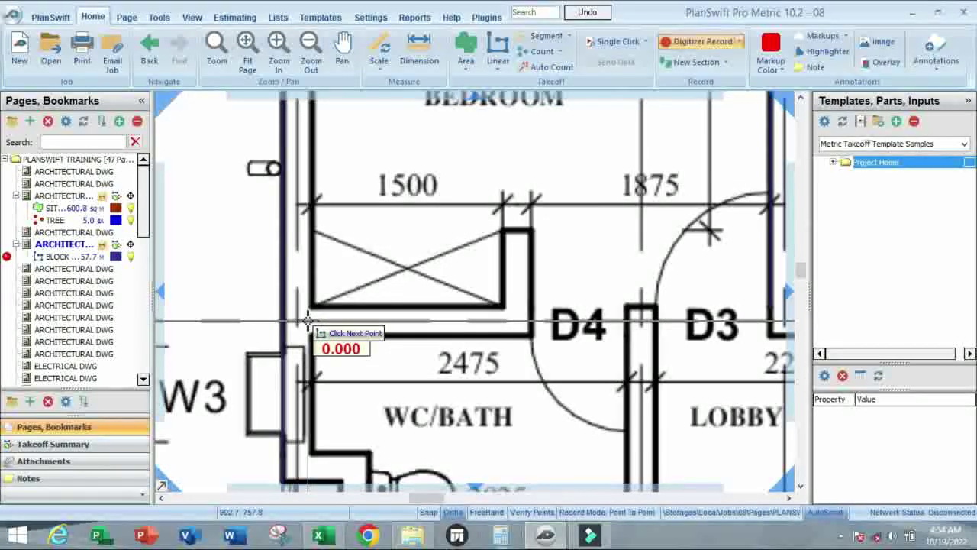
{"action": "scroll", "coordinate": [307, 320], "scroll_direction": "down", "scroll_amount": 2}
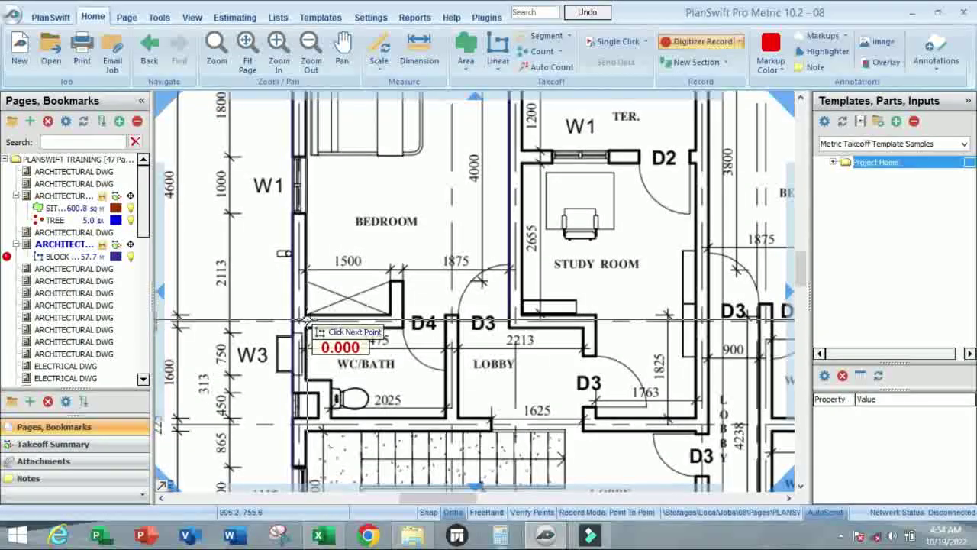
{"action": "scroll", "coordinate": [307, 319], "scroll_direction": "up", "scroll_amount": 2}
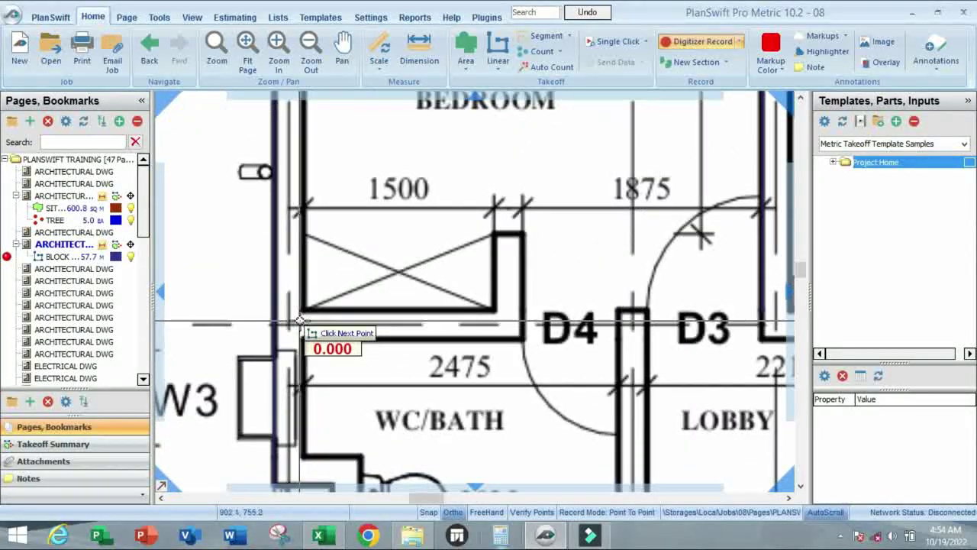
{"action": "scroll", "coordinate": [328, 317], "scroll_direction": "down", "scroll_amount": 3}
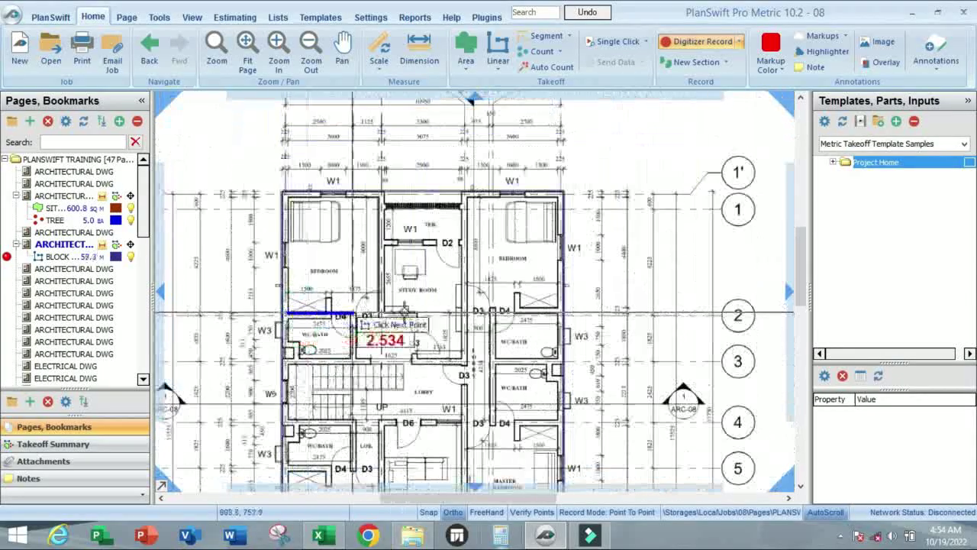
{"action": "scroll", "coordinate": [385, 325], "scroll_direction": "up", "scroll_amount": 4}
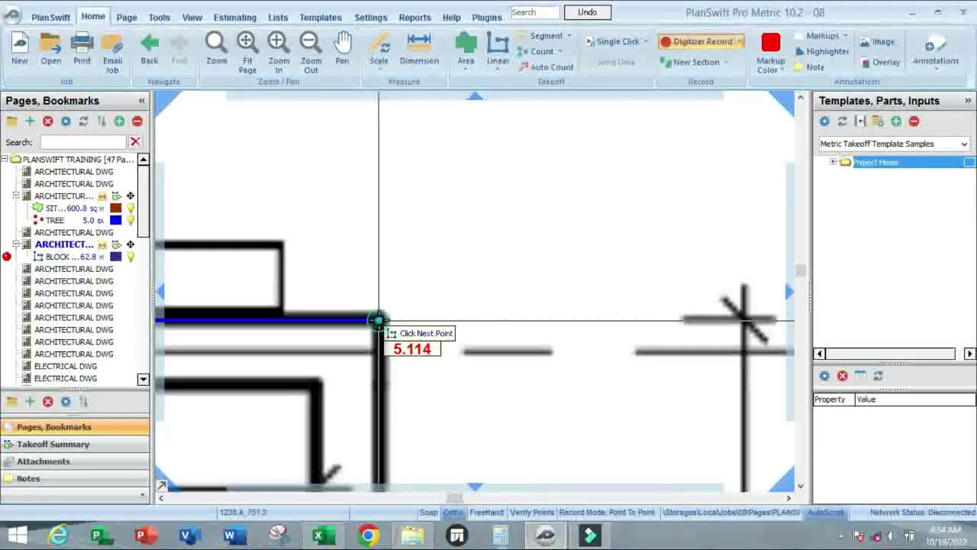
{"action": "left_click", "coordinate": [378, 320]}
- Continue the takeoff about 1.84 m down the wall between the lobby and study room, past door D3, and stop recording
{"action": "scroll", "coordinate": [390, 340], "scroll_direction": "down", "scroll_amount": 3}
{"action": "scroll", "coordinate": [391, 366], "scroll_direction": "up", "scroll_amount": 3}
{"action": "scroll", "coordinate": [390, 378], "scroll_direction": "up", "scroll_amount": 2}
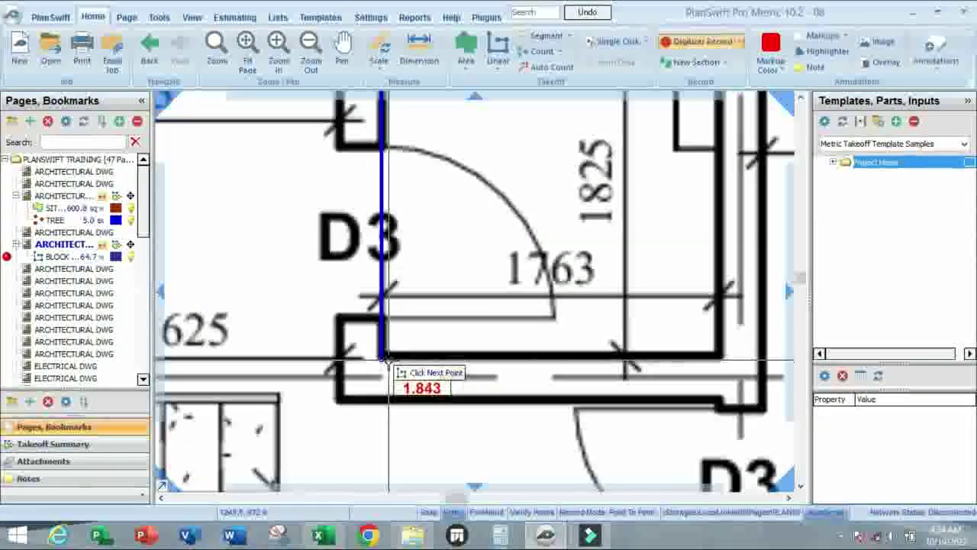
{"action": "right_click", "coordinate": [381, 359]}
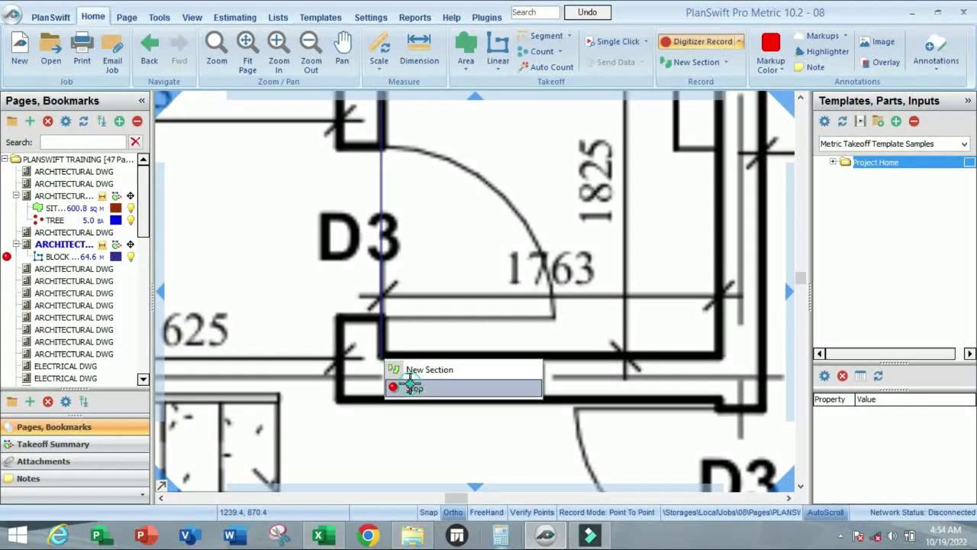
{"action": "left_click", "coordinate": [414, 387]}
{"action": "scroll", "coordinate": [496, 263], "scroll_direction": "down", "scroll_amount": 5}
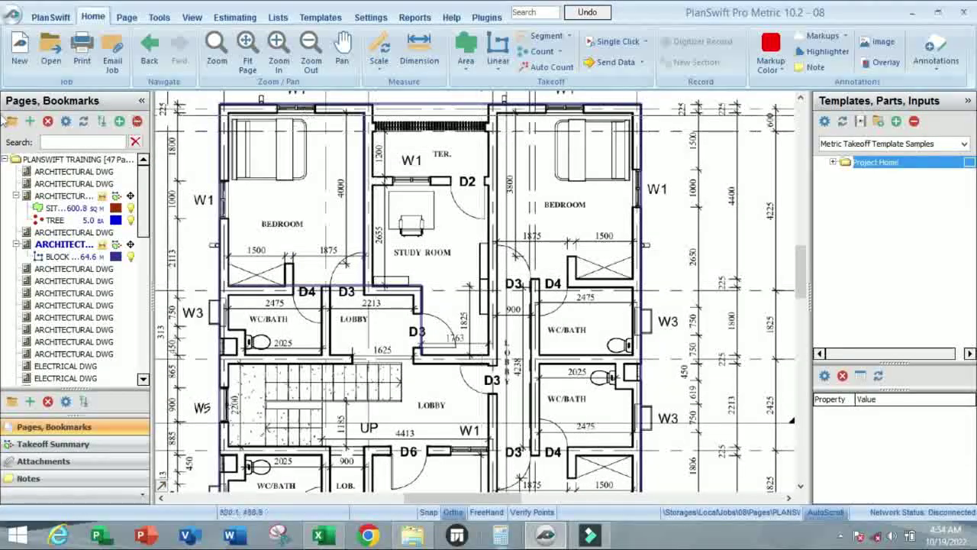
- Resume the BLOCK WALL-225MM takeoff and add a section of about 14.9 m from the right bedroom's upper-left corner to the master bedroom's lower-left corner, ending the recording
{"action": "left_click", "coordinate": [23, 256]}
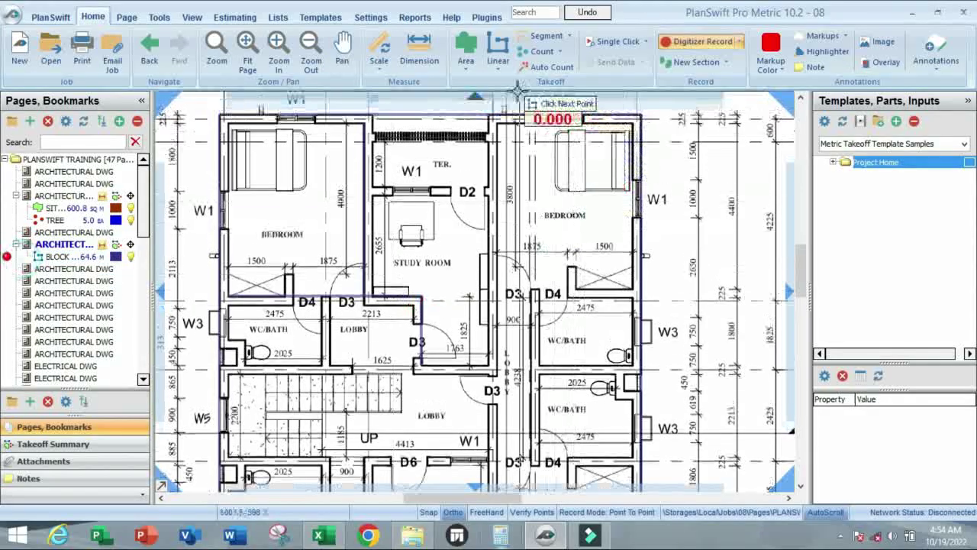
{"action": "scroll", "coordinate": [511, 96], "scroll_direction": "up", "scroll_amount": 6}
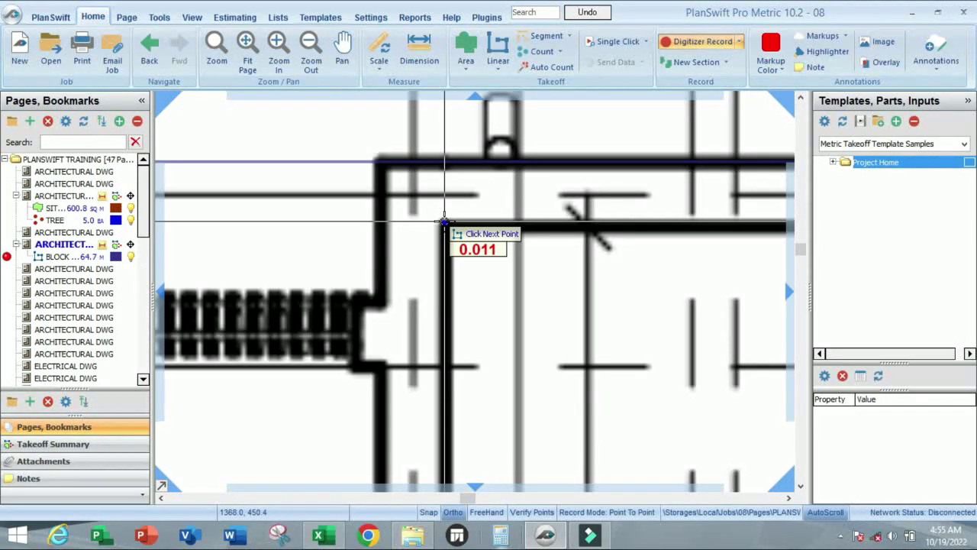
{"action": "scroll", "coordinate": [439, 260], "scroll_direction": "down", "scroll_amount": 3}
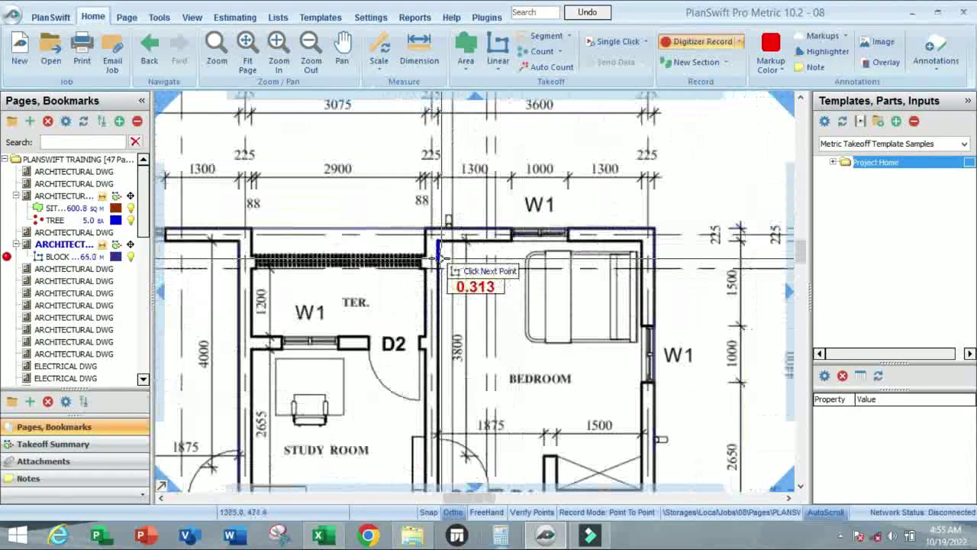
{"action": "scroll", "coordinate": [439, 259], "scroll_direction": "down", "scroll_amount": 3}
{"action": "scroll", "coordinate": [436, 434], "scroll_direction": "up", "scroll_amount": 3}
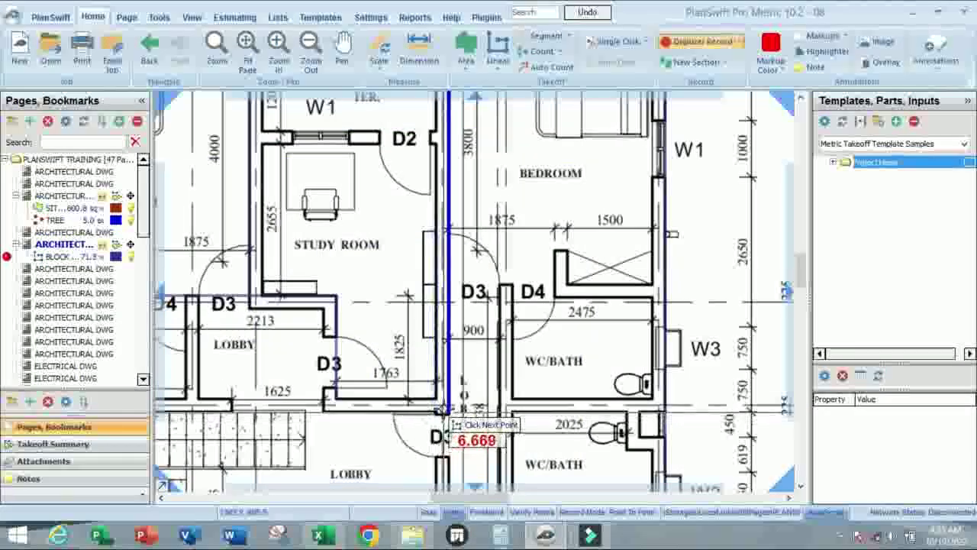
{"action": "scroll", "coordinate": [439, 416], "scroll_direction": "up", "scroll_amount": 1}
{"action": "scroll", "coordinate": [450, 420], "scroll_direction": "down", "scroll_amount": 4}
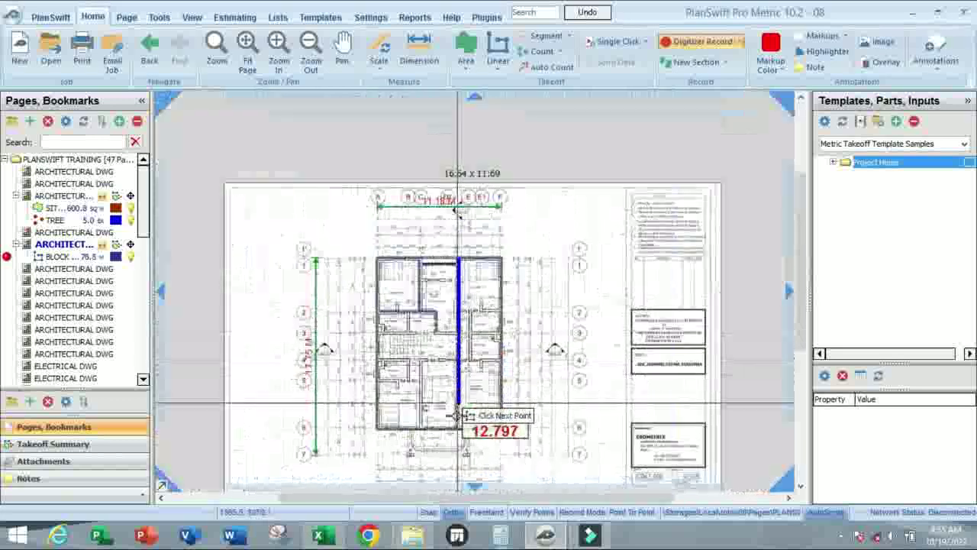
{"action": "scroll", "coordinate": [457, 416], "scroll_direction": "up", "scroll_amount": 4}
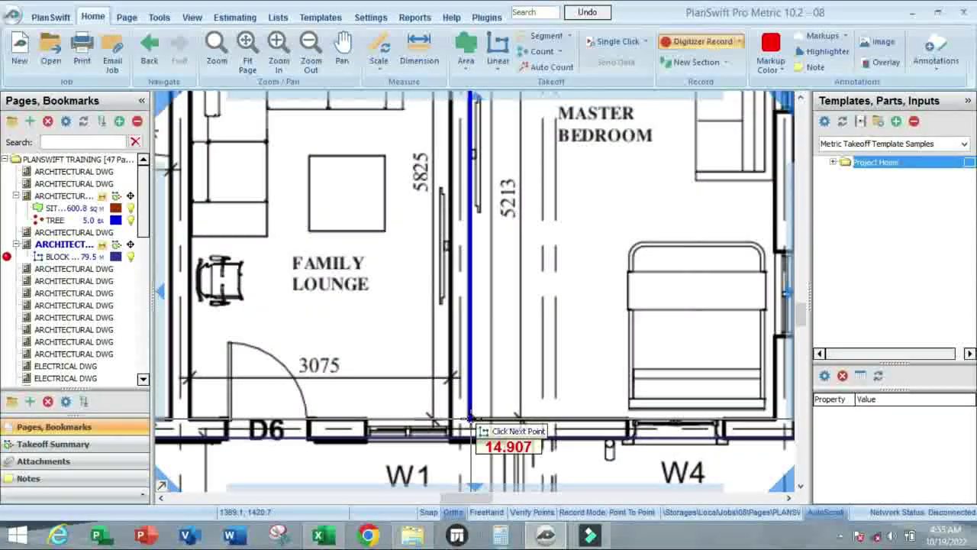
{"action": "left_click", "coordinate": [470, 418]}
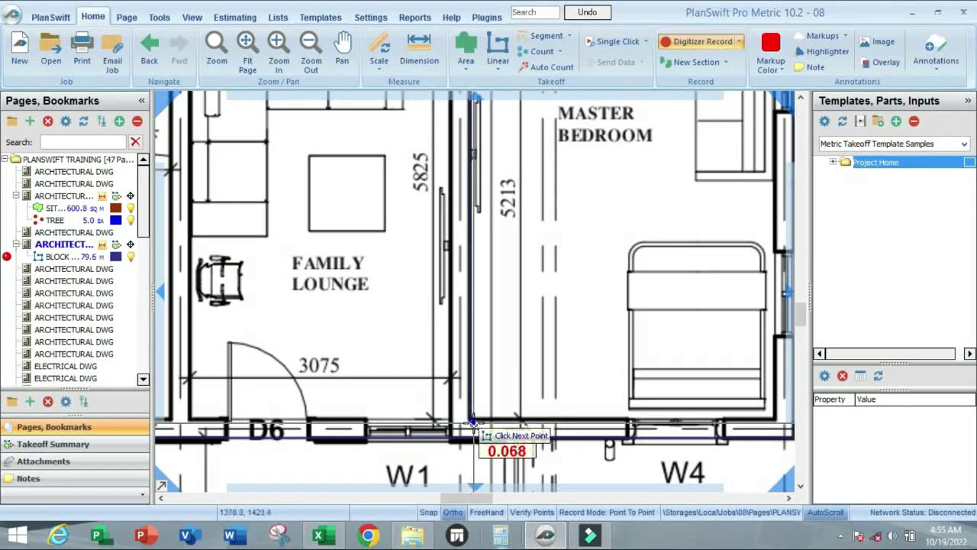
{"action": "right_click", "coordinate": [472, 422]}
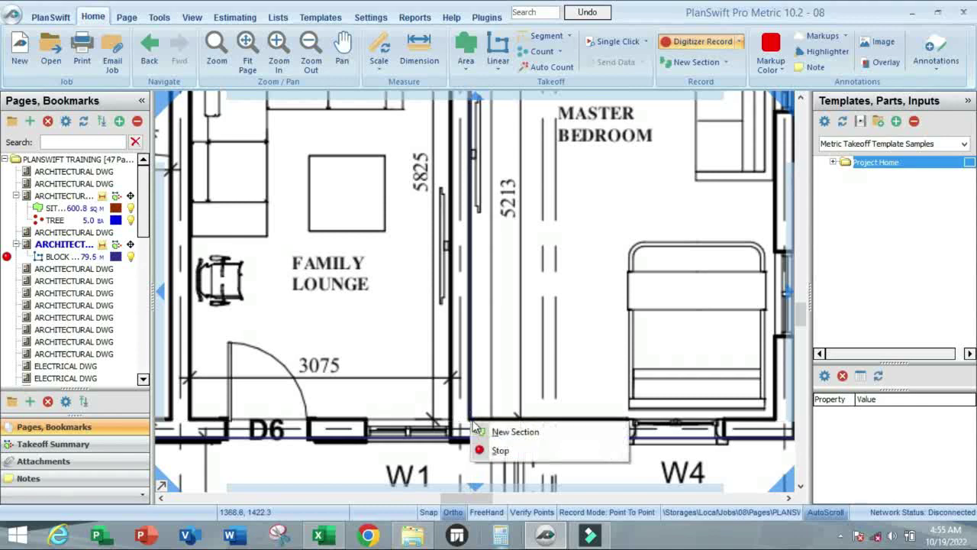
{"action": "left_click", "coordinate": [500, 451]}
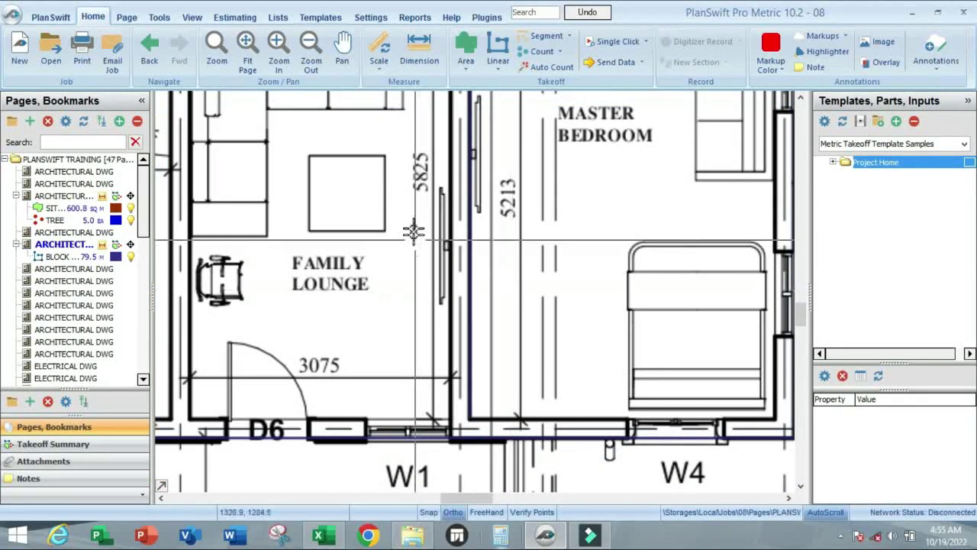
- Show the takeoff legend on the First Floor plan
{"action": "scroll", "coordinate": [443, 216], "scroll_direction": "down", "scroll_amount": 2}
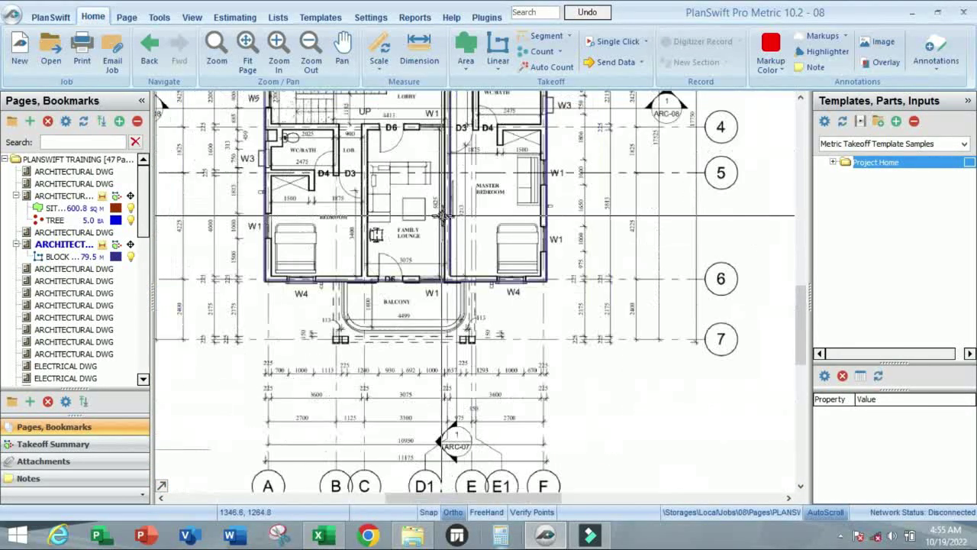
{"action": "scroll", "coordinate": [462, 183], "scroll_direction": "down", "scroll_amount": 2}
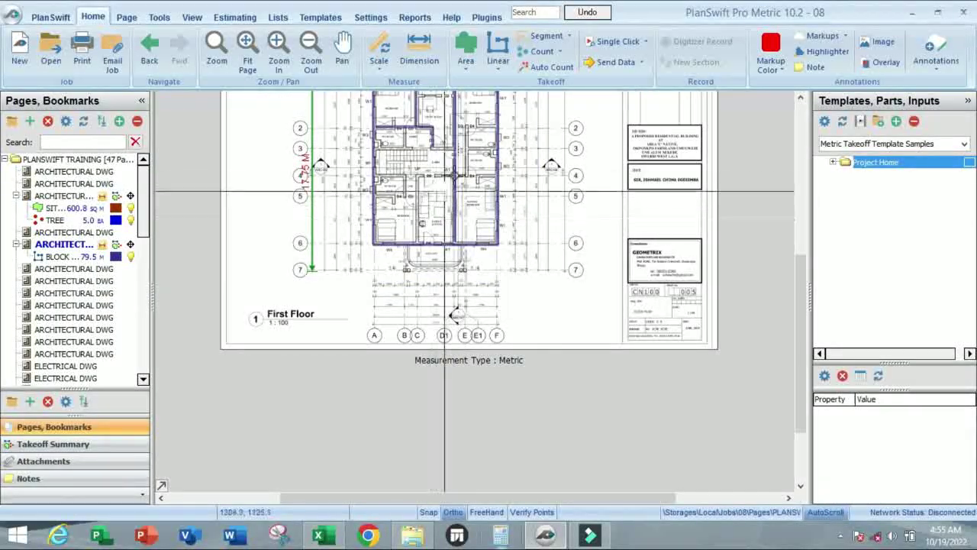
{"action": "scroll", "coordinate": [305, 391], "scroll_direction": "up", "scroll_amount": 4}
{"action": "scroll", "coordinate": [324, 330], "scroll_direction": "down", "scroll_amount": 4}
{"action": "scroll", "coordinate": [349, 306], "scroll_direction": "up", "scroll_amount": 3}
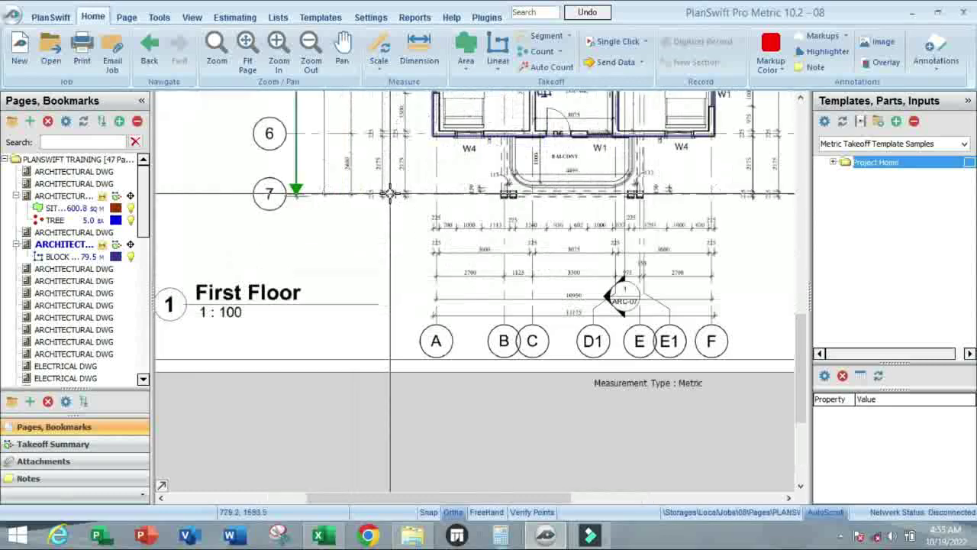
{"action": "right_click", "coordinate": [349, 158]}
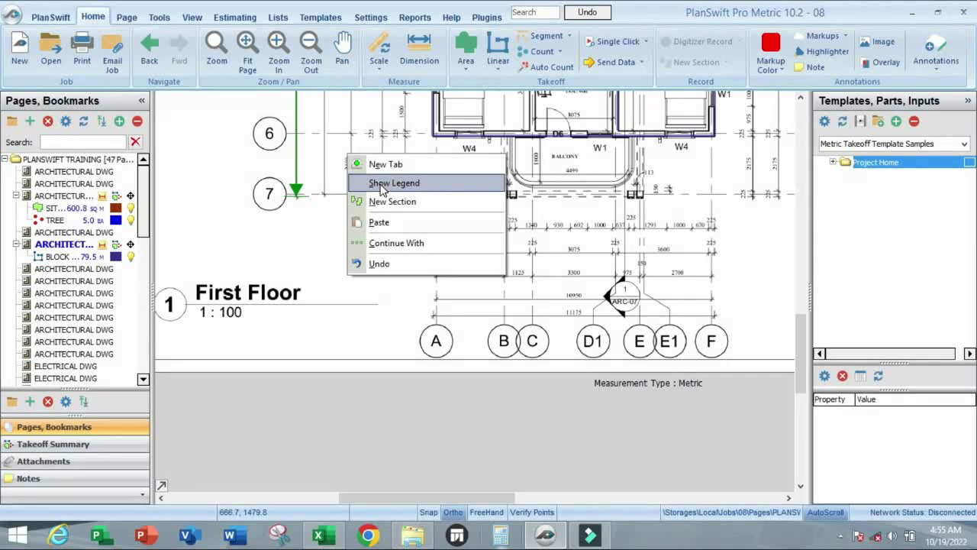
- Show the takeoff legend on the First Floor page and widen it until its right edge reaches grid B
{"action": "left_click", "coordinate": [382, 183]}
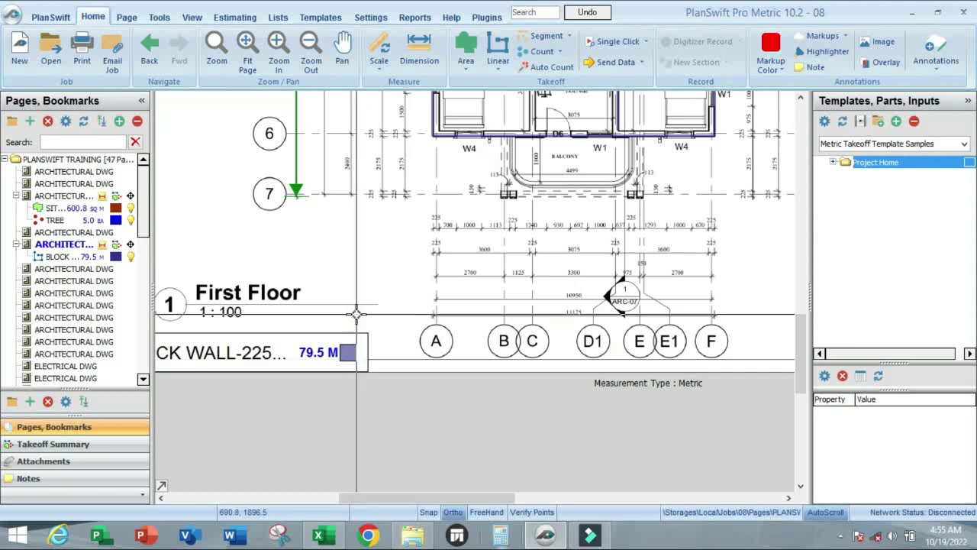
{"action": "scroll", "coordinate": [496, 293], "scroll_direction": "down", "scroll_amount": 1}
{"action": "scroll", "coordinate": [482, 321], "scroll_direction": "up", "scroll_amount": 3}
{"action": "left_click", "coordinate": [483, 321]}
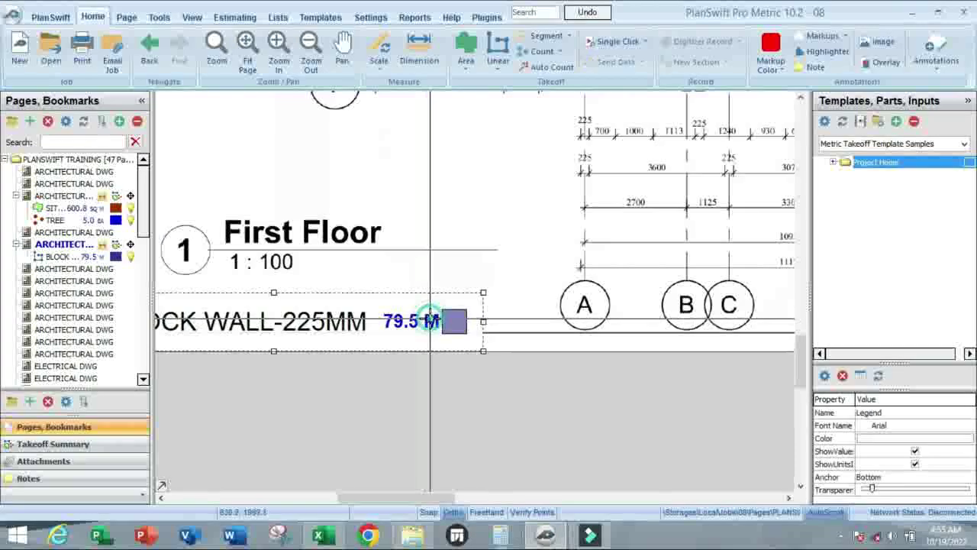
{"action": "left_click_drag", "start_coordinate": [482, 322], "coordinate": [699, 322]}
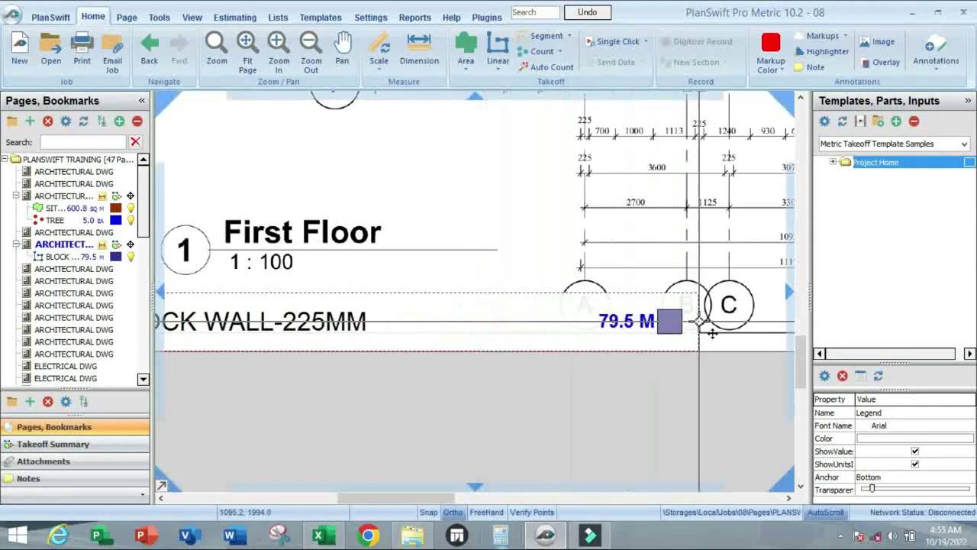
{"action": "left_click", "coordinate": [639, 235]}
{"action": "scroll", "coordinate": [560, 321], "scroll_direction": "down", "scroll_amount": 2}
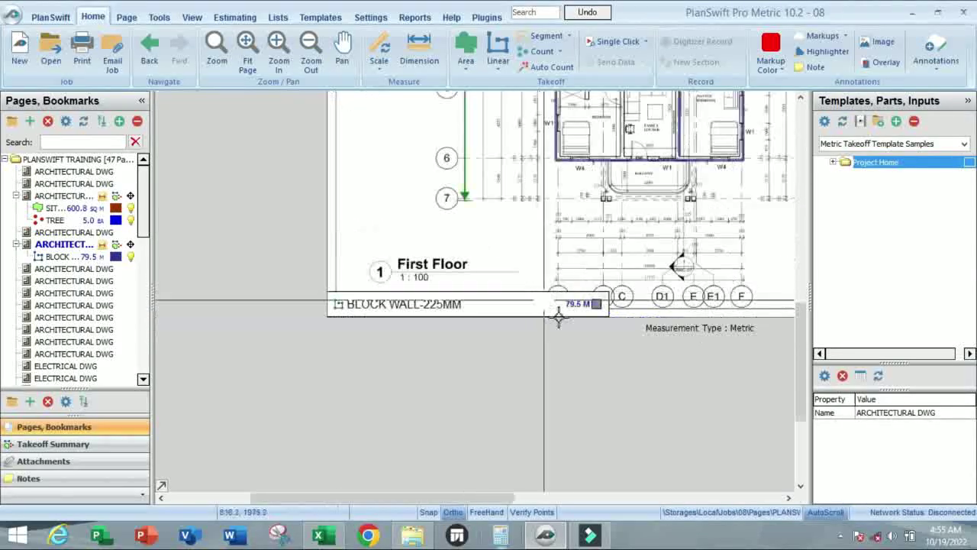
- Check the legend against the floor plan and hide the BLOCK WALL-225MM takeoff on the drawing
{"action": "scroll", "coordinate": [612, 305], "scroll_direction": "up", "scroll_amount": 3}
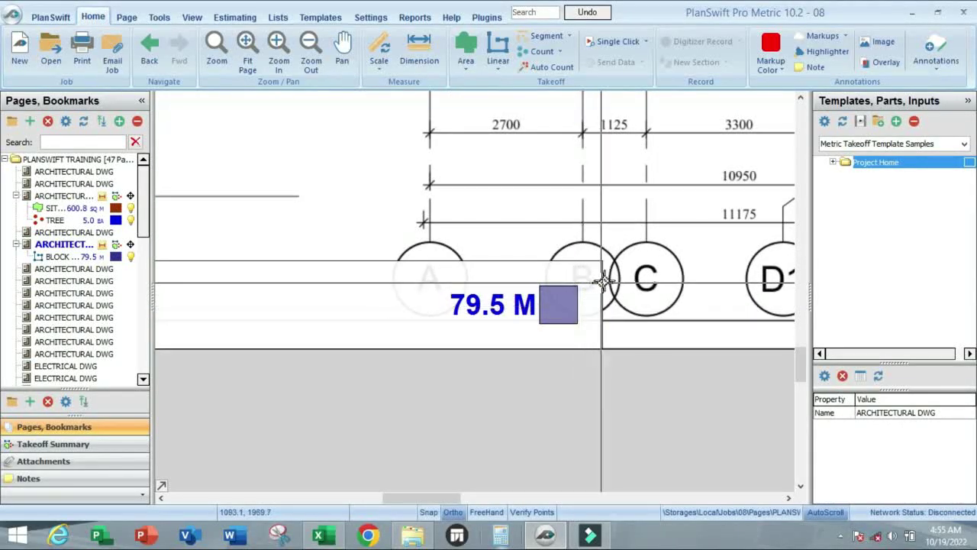
{"action": "scroll", "coordinate": [574, 304], "scroll_direction": "down", "scroll_amount": 3}
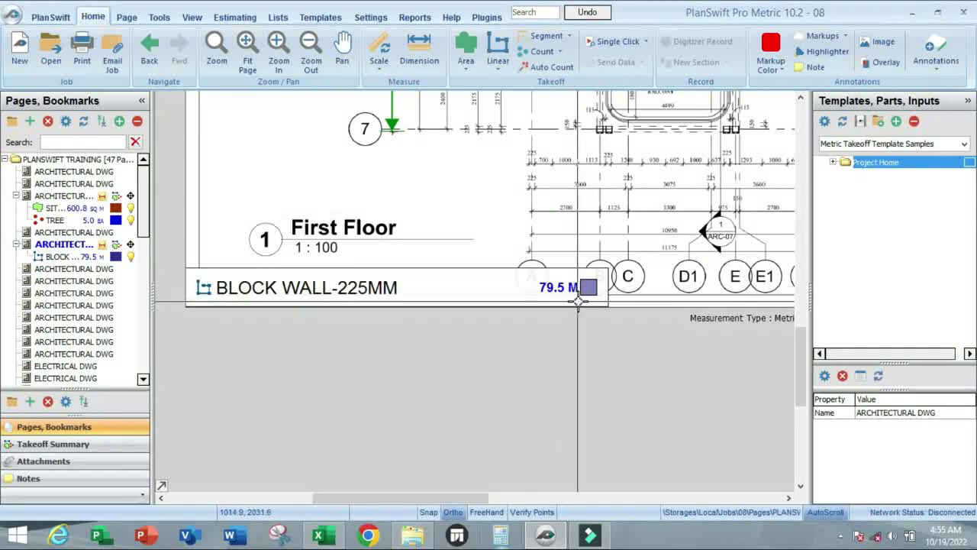
{"action": "scroll", "coordinate": [534, 296], "scroll_direction": "down", "scroll_amount": 3}
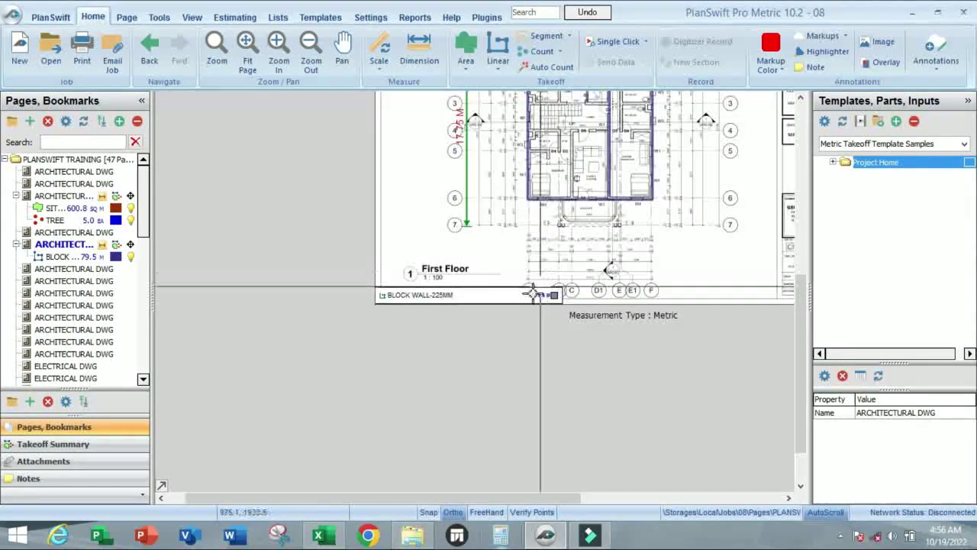
{"action": "scroll", "coordinate": [464, 235], "scroll_direction": "up", "scroll_amount": 5}
{"action": "scroll", "coordinate": [465, 235], "scroll_direction": "down", "scroll_amount": 5}
{"action": "scroll", "coordinate": [535, 191], "scroll_direction": "up", "scroll_amount": 3}
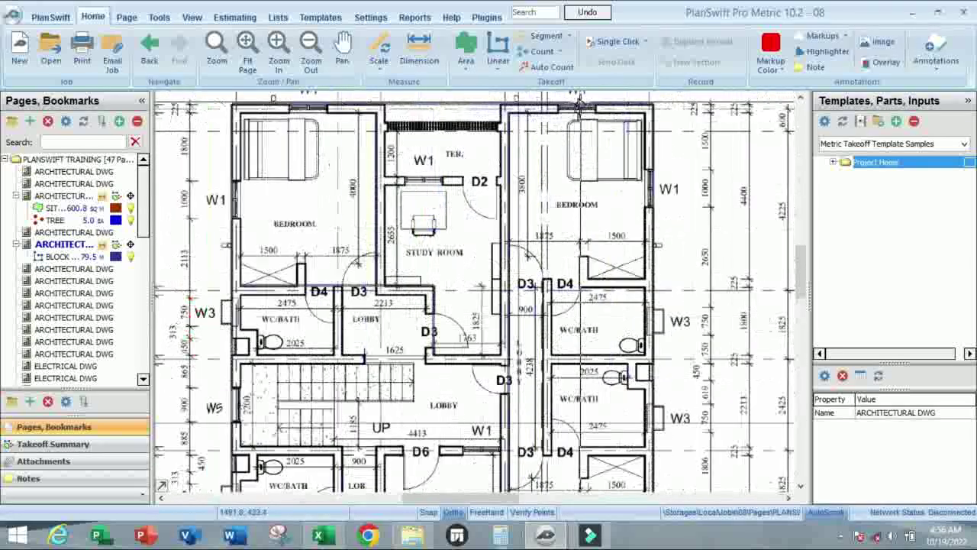
{"action": "scroll", "coordinate": [559, 129], "scroll_direction": "down", "scroll_amount": 2}
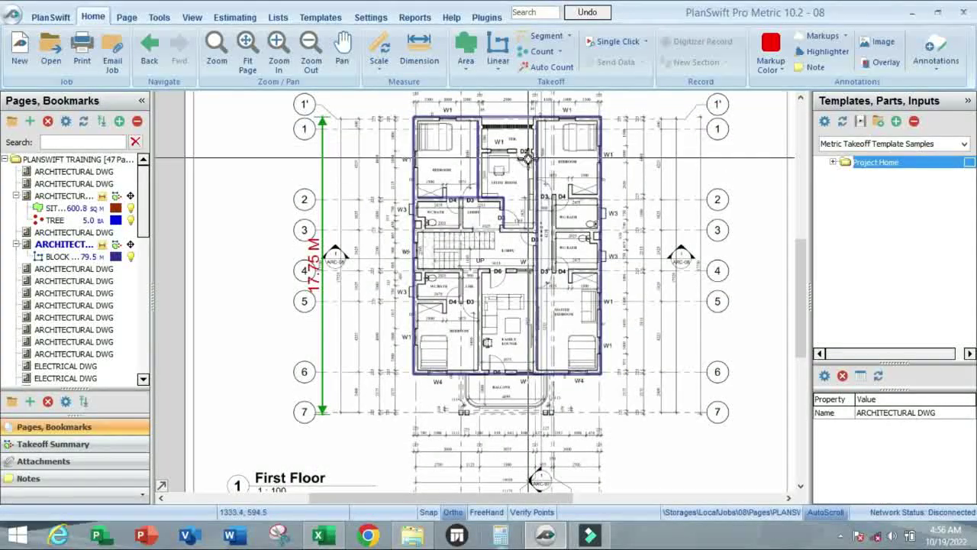
{"action": "left_click", "coordinate": [130, 257]}
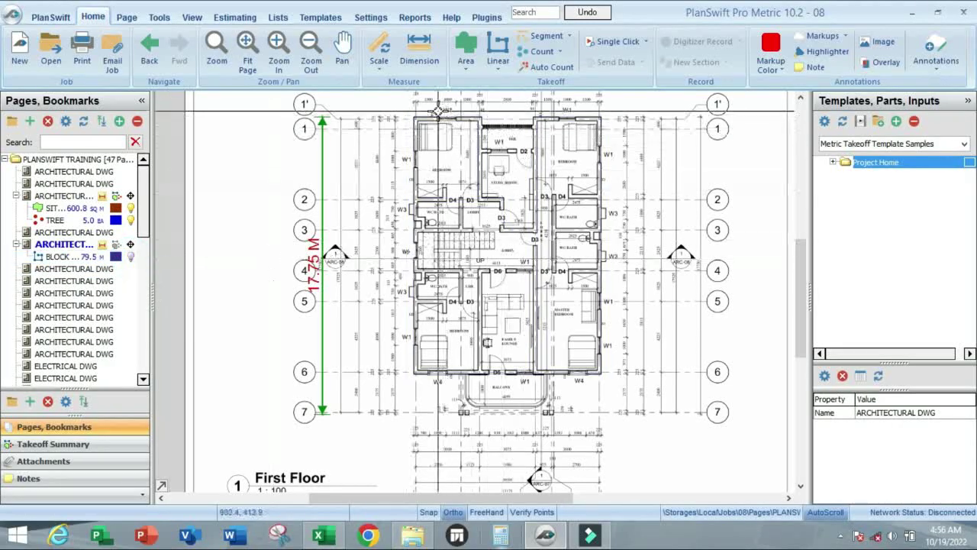
- Create a linear takeoff named DPC SIDE FORMWORK with a dark red colour and Solid fill type
{"action": "scroll", "coordinate": [438, 122], "scroll_direction": "up", "scroll_amount": 3}
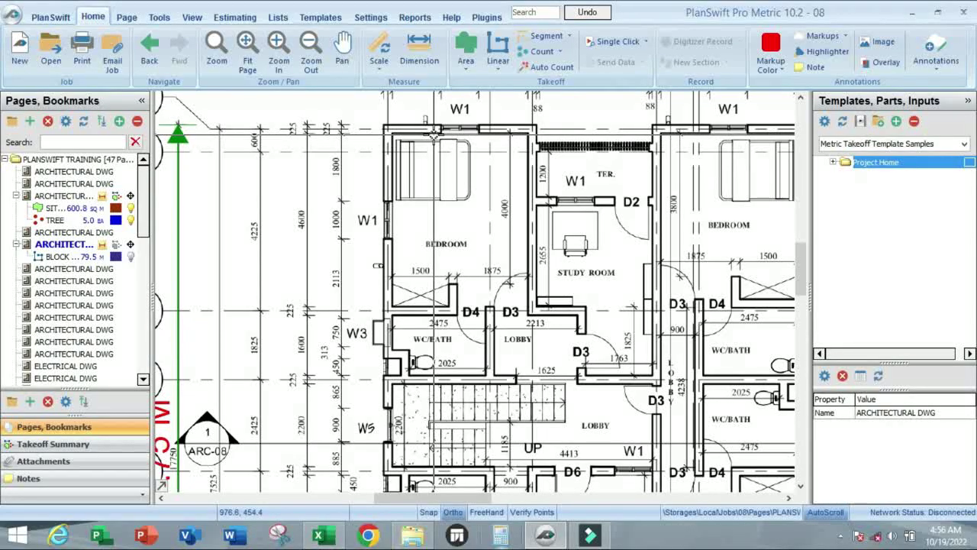
{"action": "left_click", "coordinate": [498, 46]}
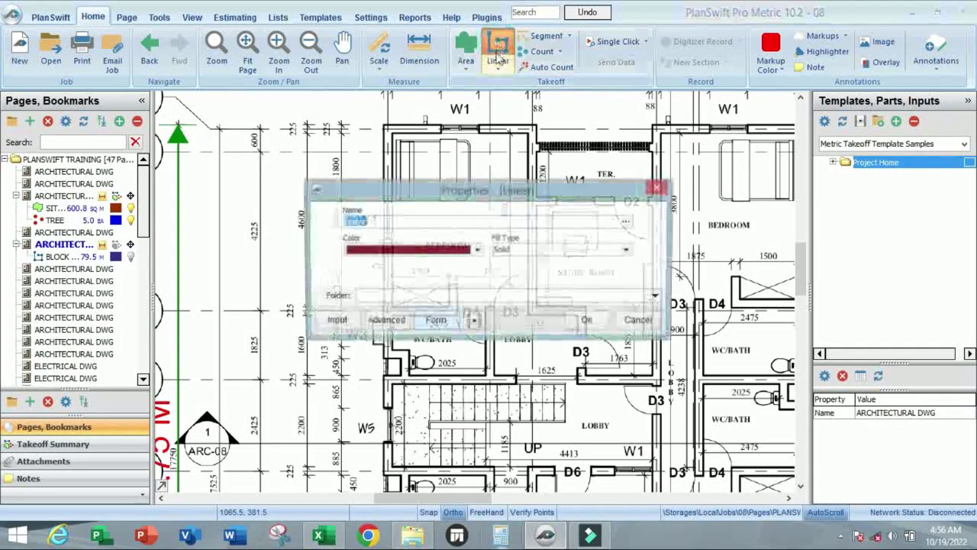
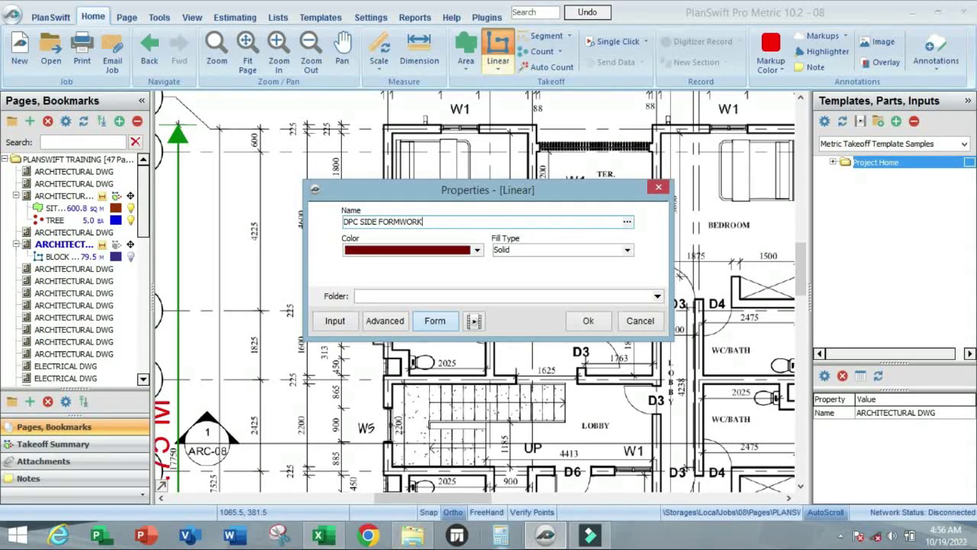
{"action": "left_click", "coordinate": [478, 251]}
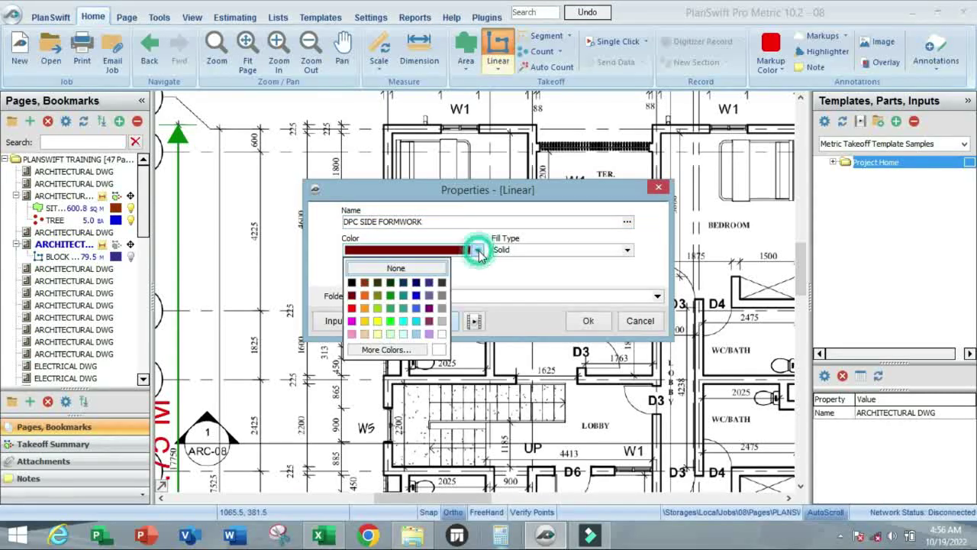
{"action": "left_click", "coordinate": [481, 272]}
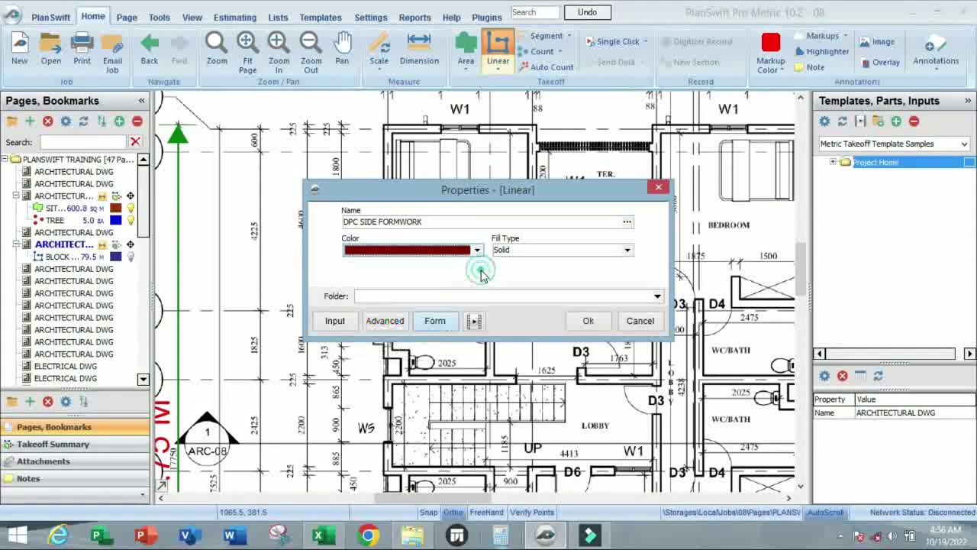
{"action": "left_click", "coordinate": [587, 323]}
- Switch the record mode for the DPC SIDE FORMWORK takeoff to Box
{"action": "scroll", "coordinate": [404, 131], "scroll_direction": "down", "scroll_amount": 2}
{"action": "scroll", "coordinate": [379, 262], "scroll_direction": "down", "scroll_amount": 3}
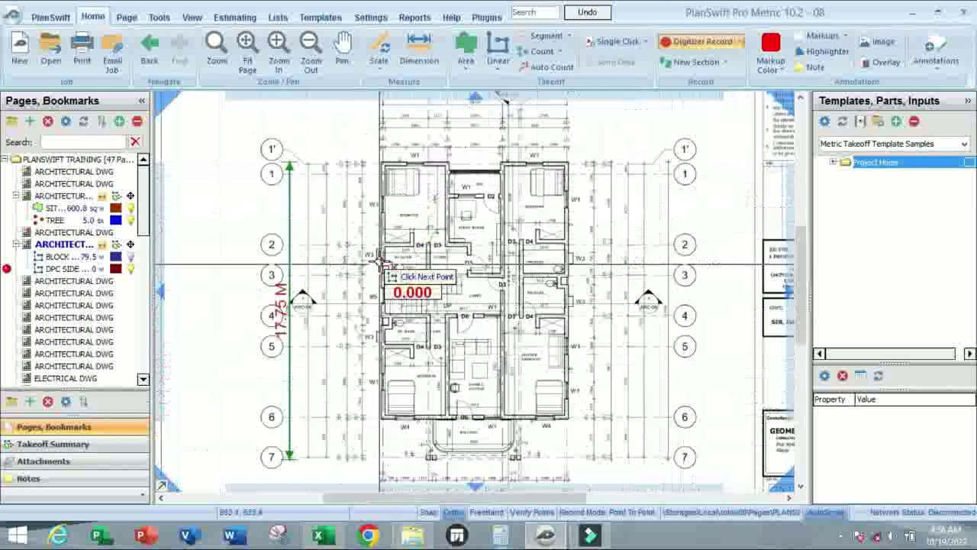
{"action": "scroll", "coordinate": [380, 262], "scroll_direction": "down", "scroll_amount": 1}
{"action": "scroll", "coordinate": [388, 201], "scroll_direction": "up", "scroll_amount": 4}
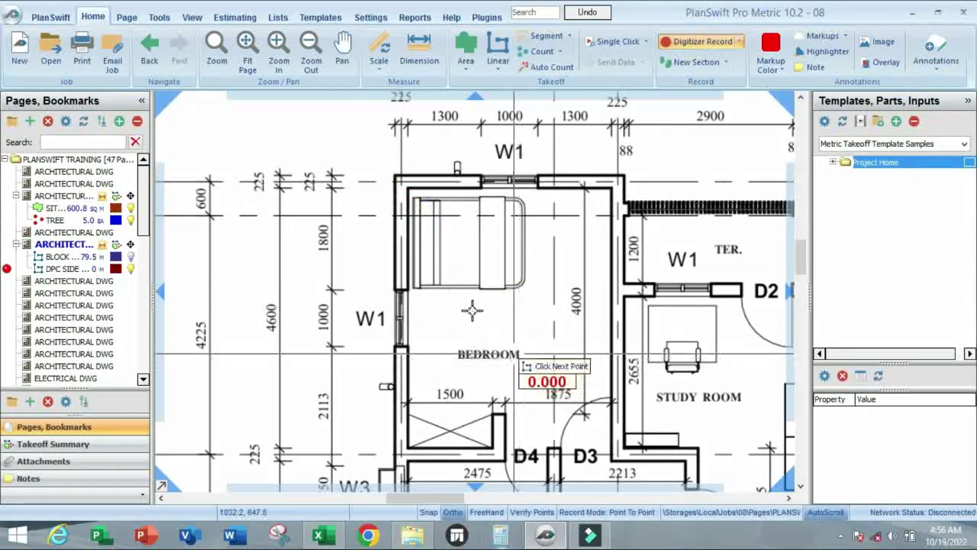
{"action": "scroll", "coordinate": [472, 309], "scroll_direction": "down", "scroll_amount": 1}
{"action": "scroll", "coordinate": [397, 164], "scroll_direction": "up", "scroll_amount": 2}
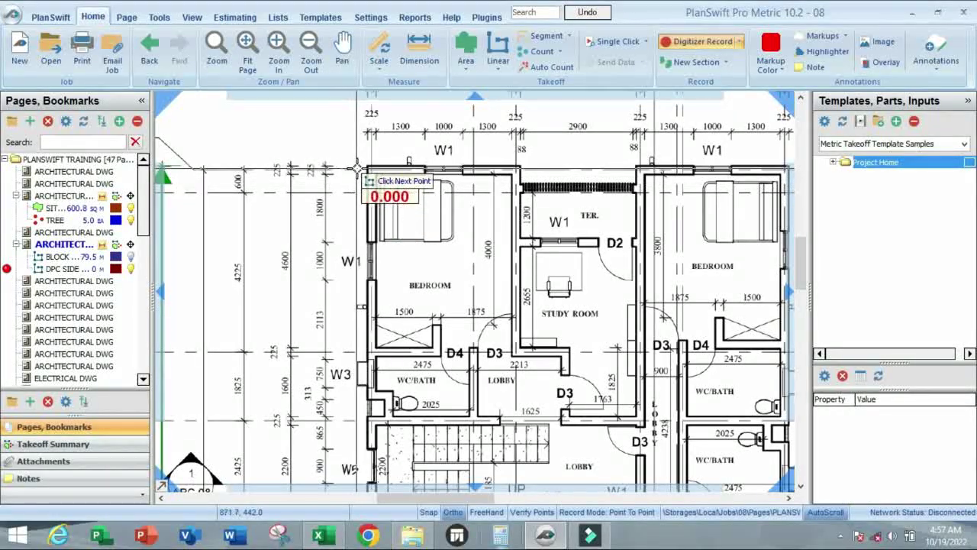
{"action": "scroll", "coordinate": [353, 175], "scroll_direction": "down", "scroll_amount": 5}
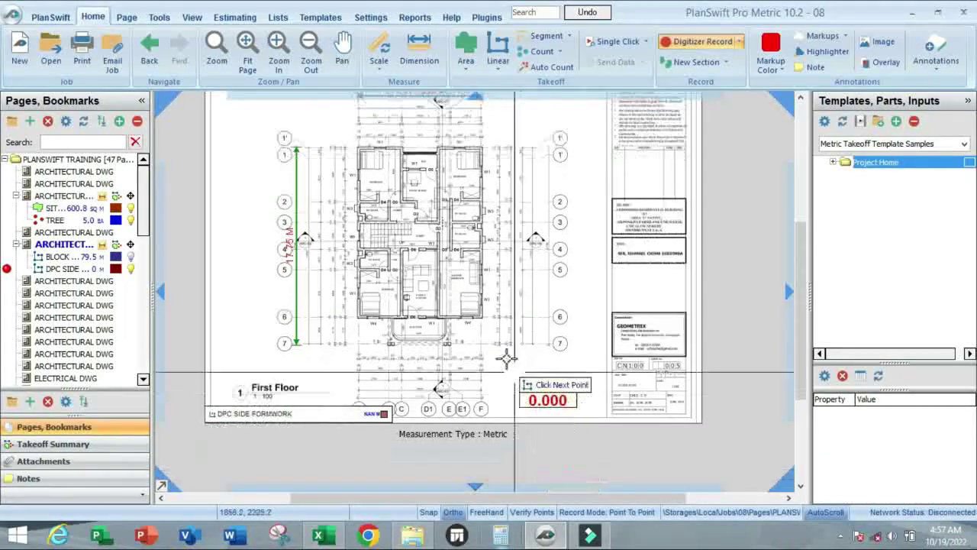
{"action": "scroll", "coordinate": [360, 126], "scroll_direction": "up", "scroll_amount": 3}
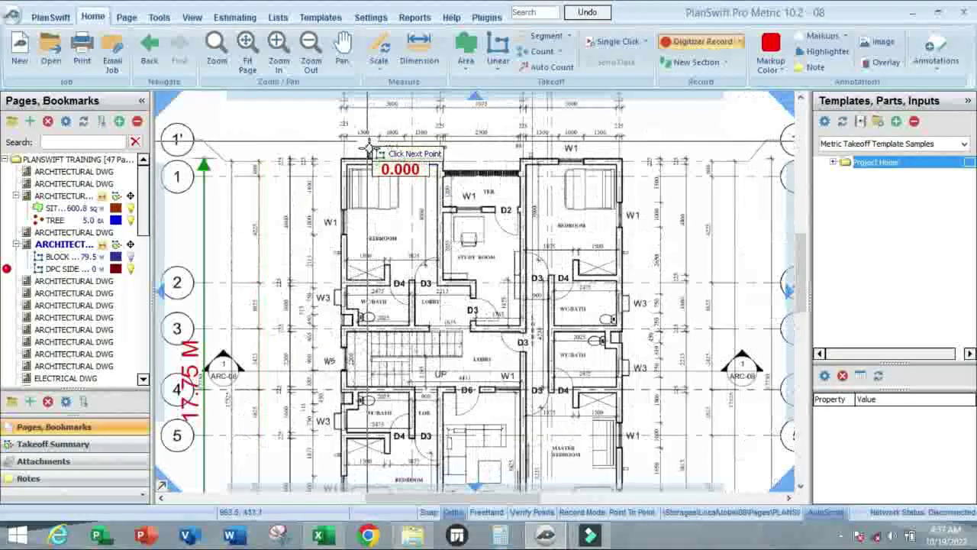
{"action": "scroll", "coordinate": [364, 140], "scroll_direction": "down", "scroll_amount": 3}
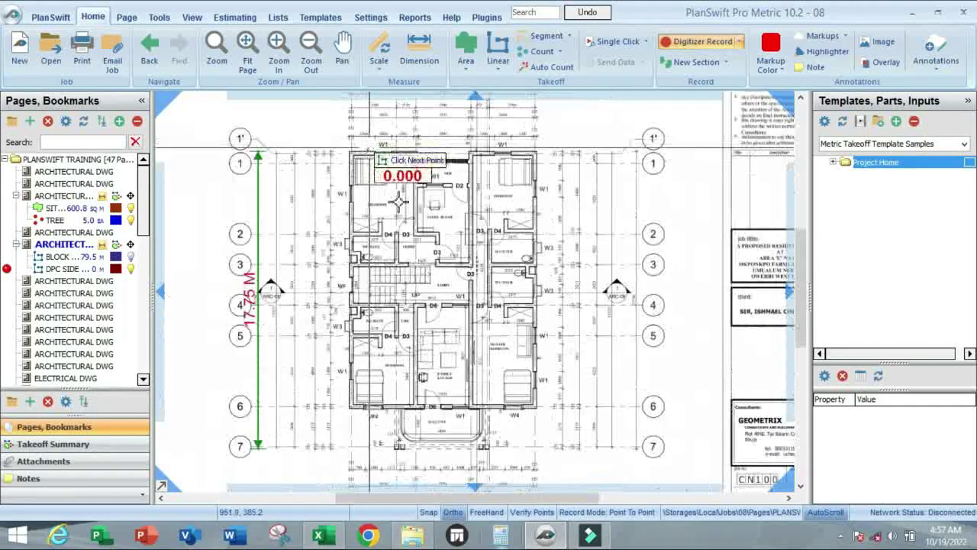
{"action": "left_click", "coordinate": [603, 513]}
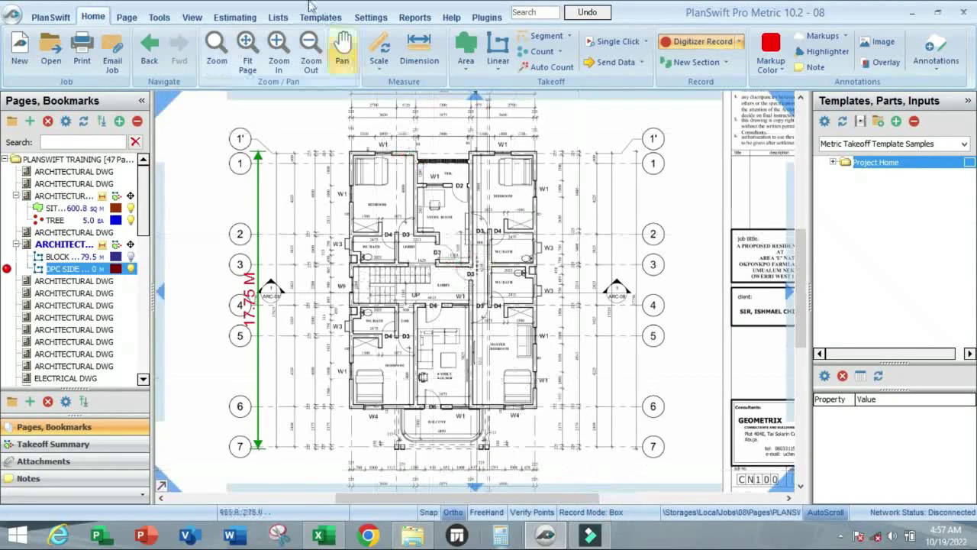
- Trace the building's outer wall perimeter as a box between the upper-left and lower-right outer corners, about 53.1 m, and stop recording
{"action": "scroll", "coordinate": [332, 121], "scroll_direction": "up", "scroll_amount": 5}
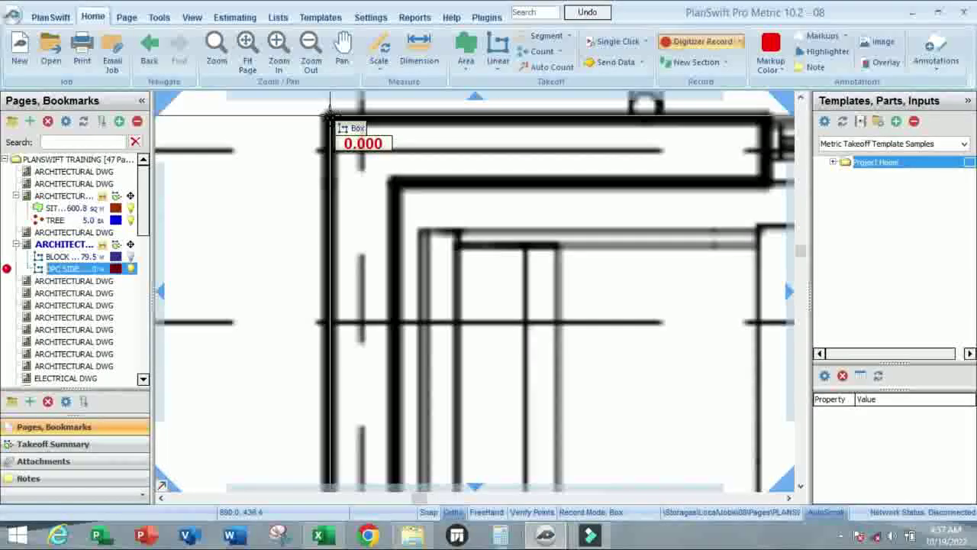
{"action": "left_click", "coordinate": [329, 118]}
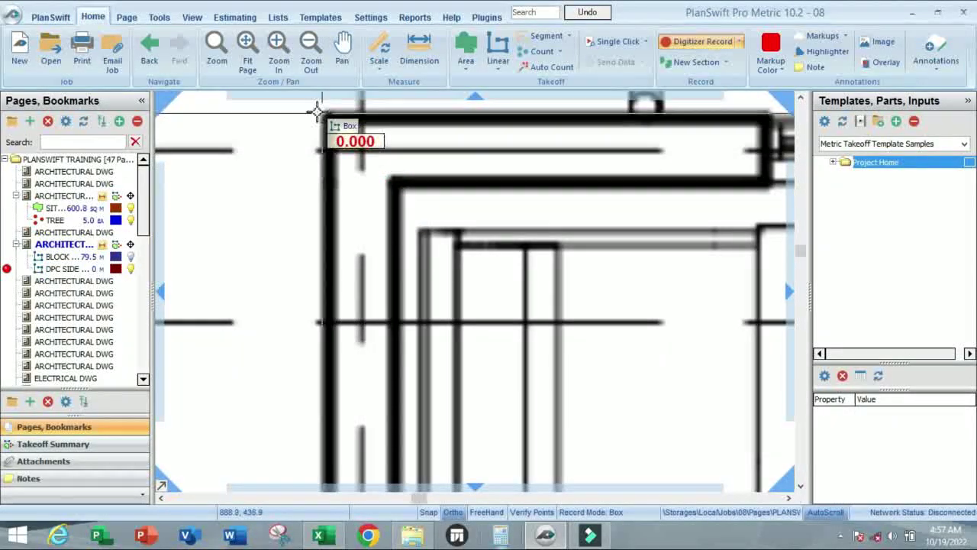
{"action": "left_click", "coordinate": [332, 117]}
{"action": "scroll", "coordinate": [388, 207], "scroll_direction": "down", "scroll_amount": 6}
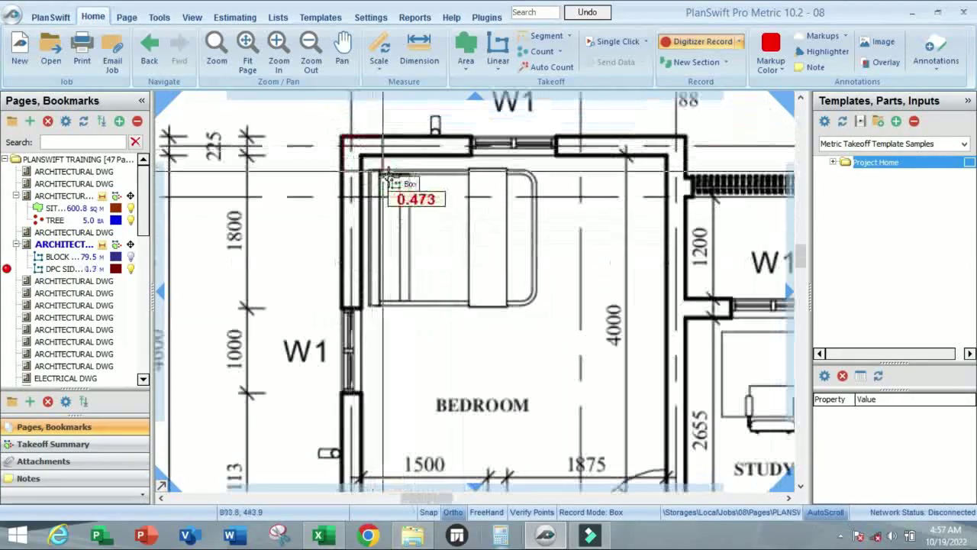
{"action": "scroll", "coordinate": [487, 276], "scroll_direction": "up", "scroll_amount": 8}
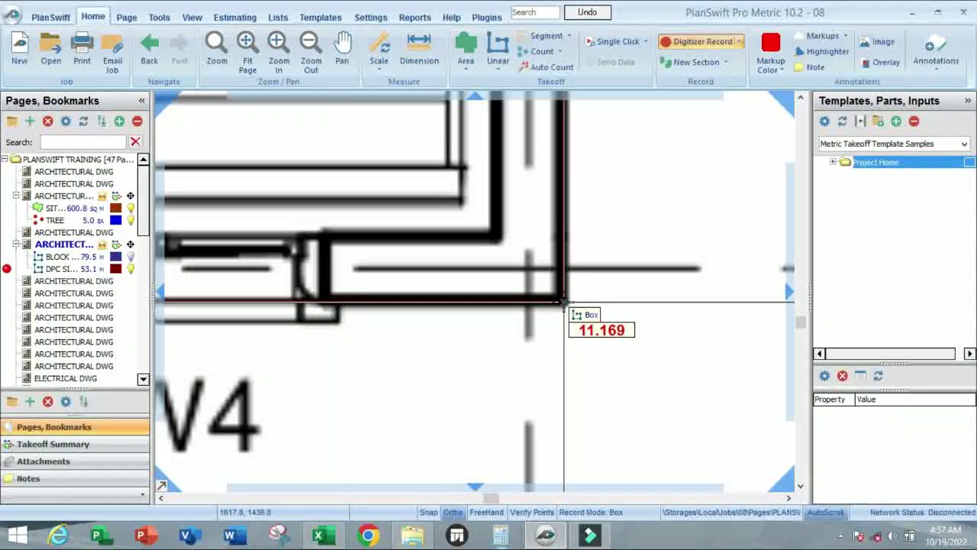
{"action": "left_click", "coordinate": [564, 302]}
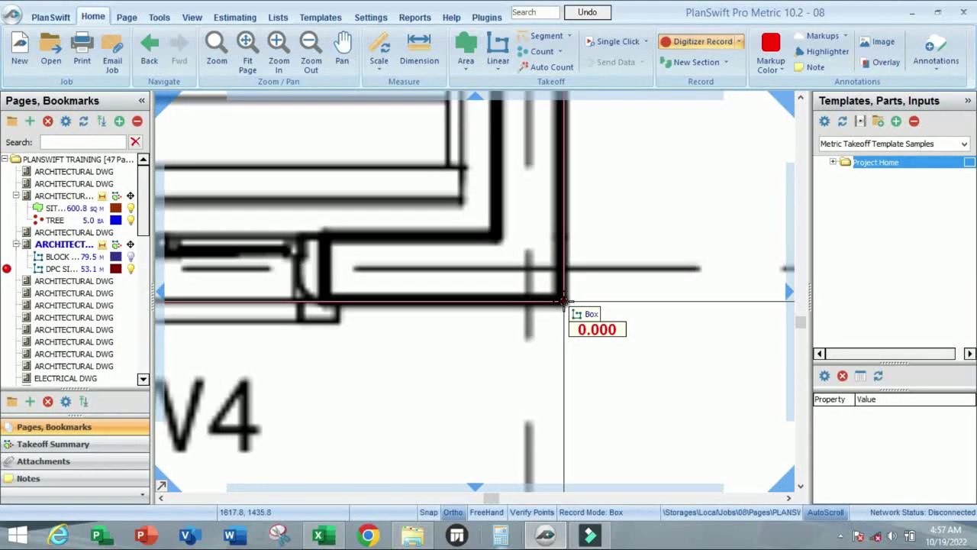
{"action": "right_click", "coordinate": [565, 302]}
{"action": "left_click", "coordinate": [582, 327]}
- Resume recording the DPC SIDE FORMWORK takeoff in Point To Point mode near the balcony
{"action": "scroll", "coordinate": [503, 244], "scroll_direction": "down", "scroll_amount": 3}
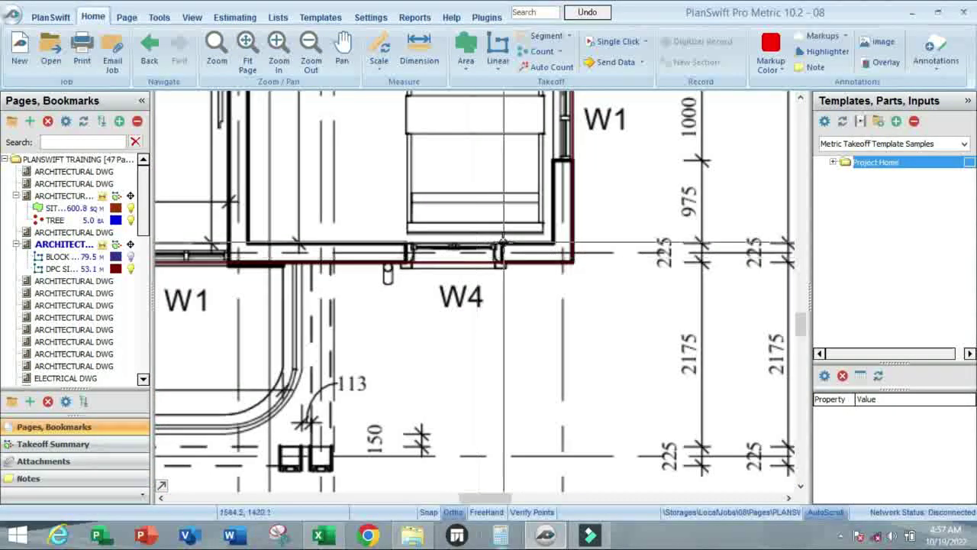
{"action": "scroll", "coordinate": [503, 243], "scroll_direction": "down", "scroll_amount": 2}
{"action": "scroll", "coordinate": [231, 258], "scroll_direction": "up", "scroll_amount": 1}
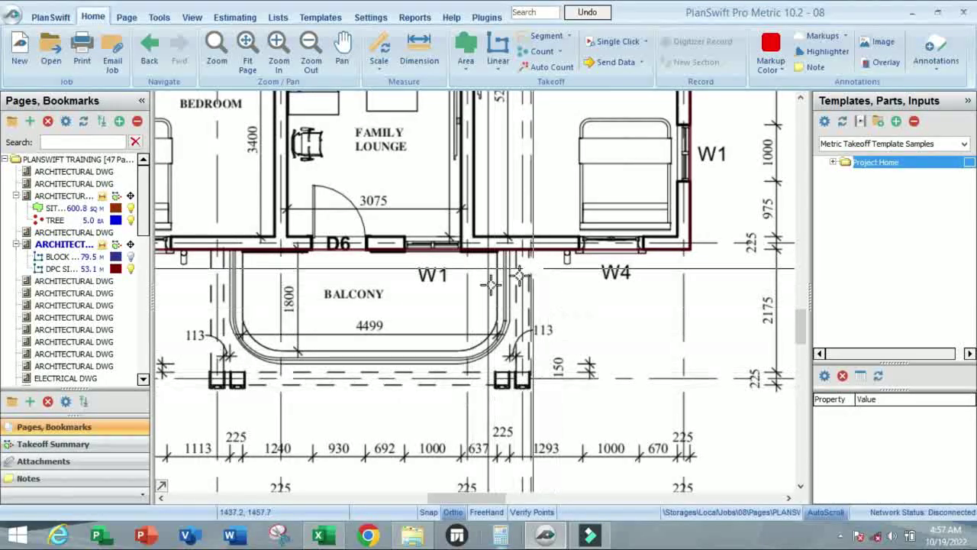
{"action": "left_click", "coordinate": [15, 272]}
{"action": "left_click", "coordinate": [6, 270]}
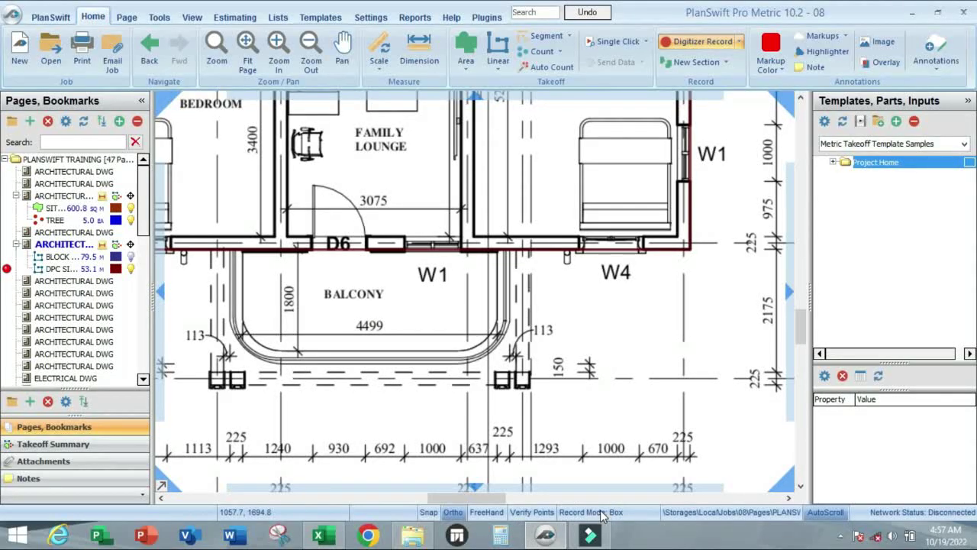
{"action": "left_click", "coordinate": [213, 249]}
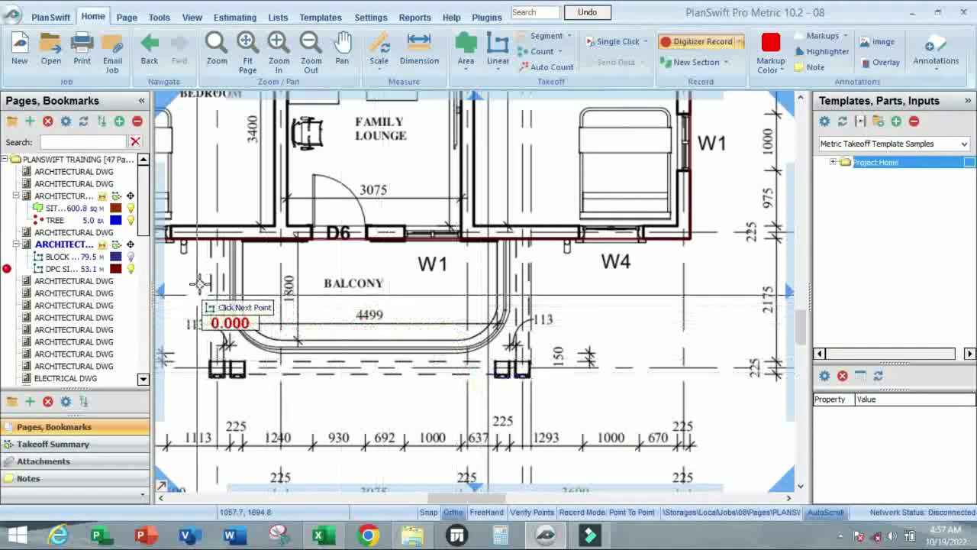
- Trace the left side of the balcony from the outer wall down to the outer corner of the column, about 2.4 m
{"action": "scroll", "coordinate": [210, 252], "scroll_direction": "up", "scroll_amount": 4}
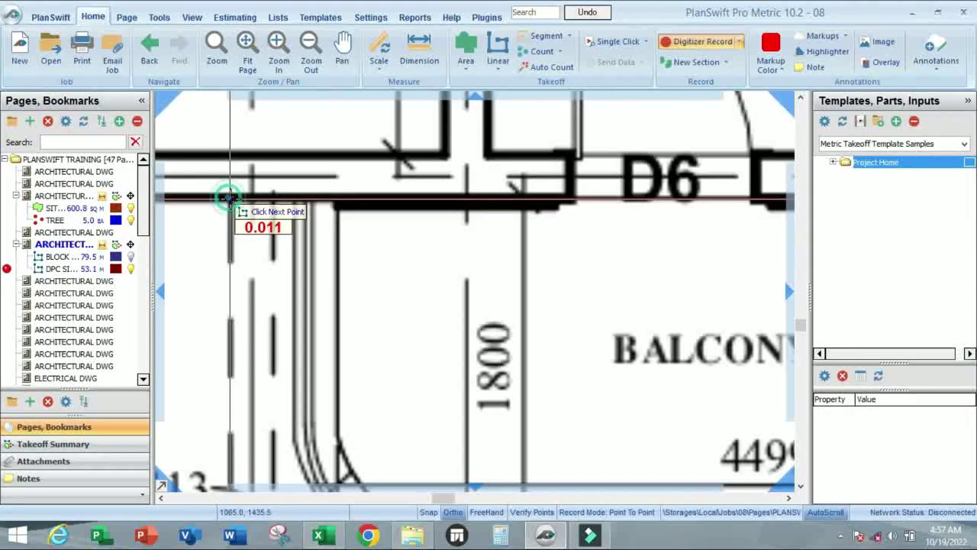
{"action": "scroll", "coordinate": [229, 197], "scroll_direction": "down", "scroll_amount": 4}
{"action": "scroll", "coordinate": [234, 248], "scroll_direction": "up", "scroll_amount": 2}
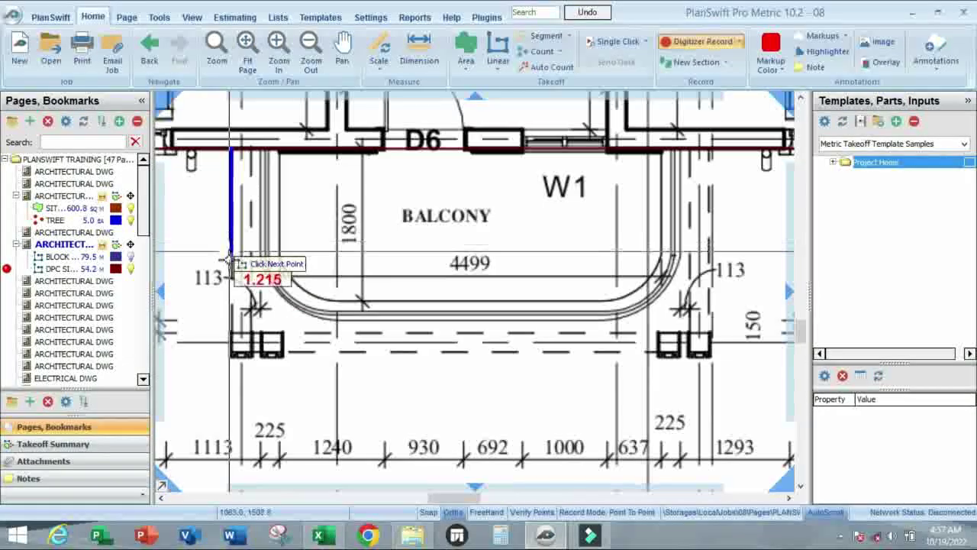
{"action": "scroll", "coordinate": [232, 343], "scroll_direction": "up", "scroll_amount": 3}
{"action": "scroll", "coordinate": [231, 339], "scroll_direction": "down", "scroll_amount": 3}
{"action": "scroll", "coordinate": [234, 359], "scroll_direction": "up", "scroll_amount": 3}
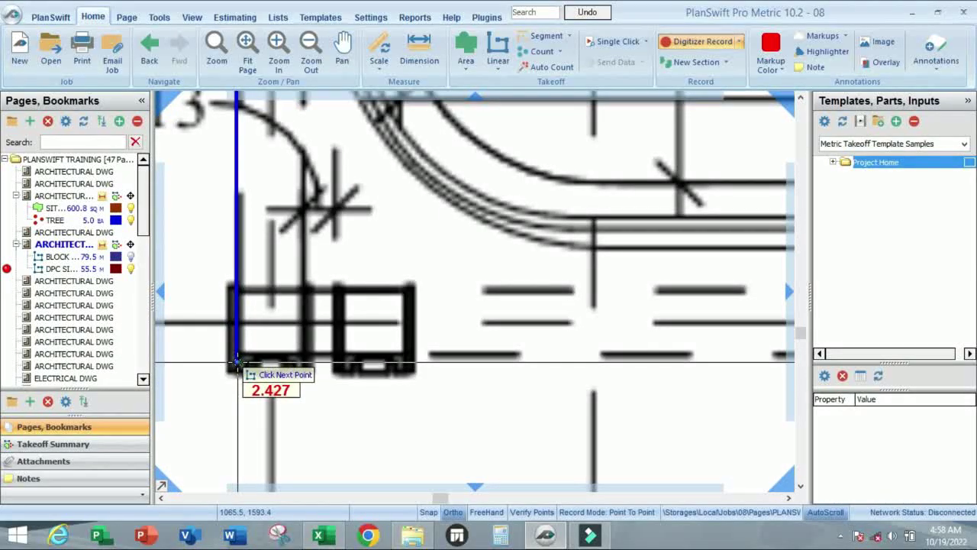
{"action": "left_click", "coordinate": [237, 369]}
- Trace the balcony's front edge, about 5.6 m, and its right side, about 2.4 m, back to the outer wall, and stop recording
{"action": "scroll", "coordinate": [237, 369], "scroll_direction": "down", "scroll_amount": 3}
{"action": "scroll", "coordinate": [537, 348], "scroll_direction": "up", "scroll_amount": 3}
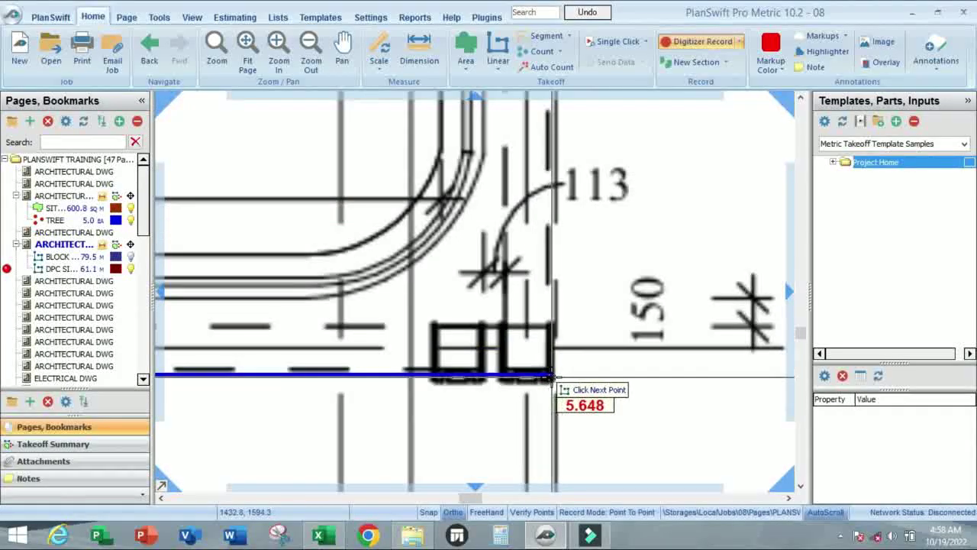
{"action": "left_click", "coordinate": [544, 374]}
{"action": "scroll", "coordinate": [545, 375], "scroll_direction": "down", "scroll_amount": 3}
{"action": "scroll", "coordinate": [547, 286], "scroll_direction": "up", "scroll_amount": 5}
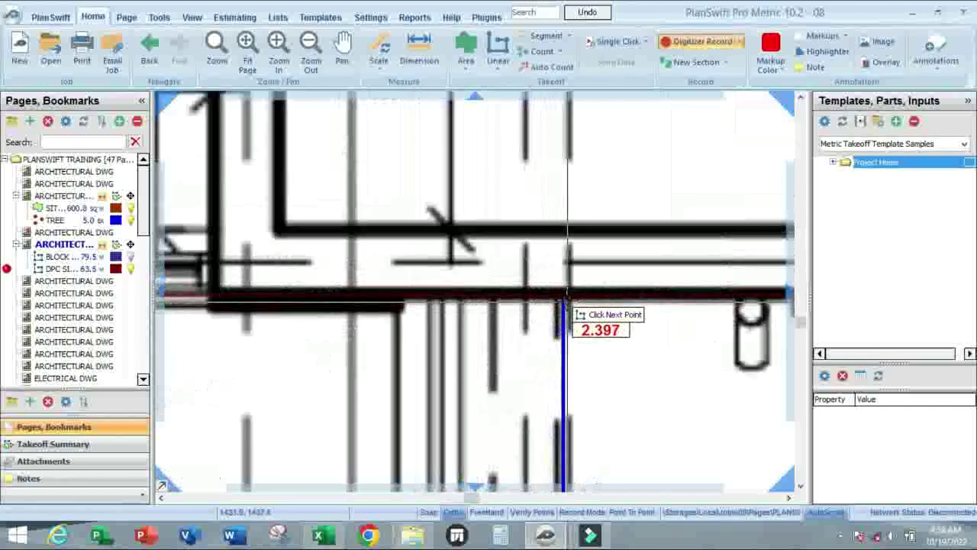
{"action": "right_click", "coordinate": [566, 291]}
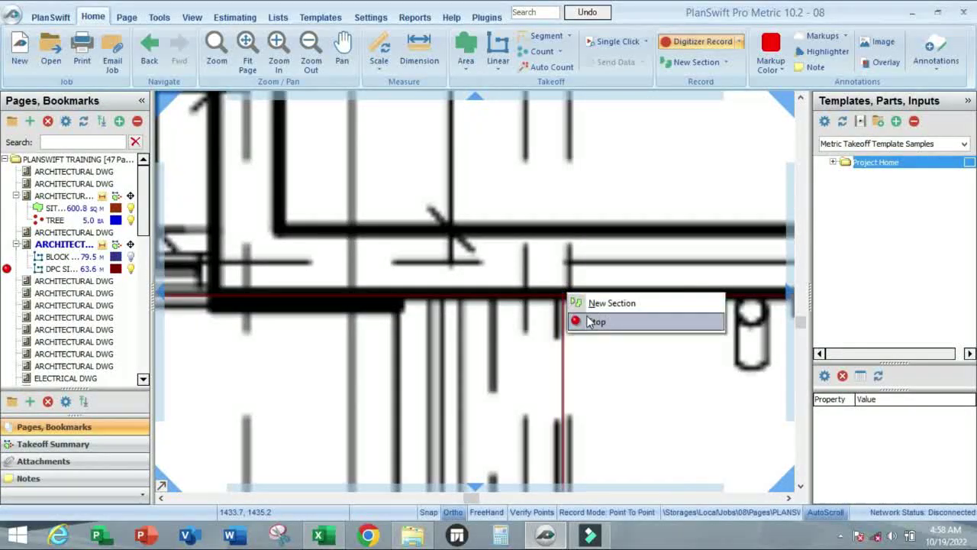
{"action": "left_click", "coordinate": [585, 320]}
- Show the hidden BLOCK WALL-225MM takeoff on the First Floor plan and in the legend
{"action": "scroll", "coordinate": [506, 283], "scroll_direction": "down", "scroll_amount": 5}
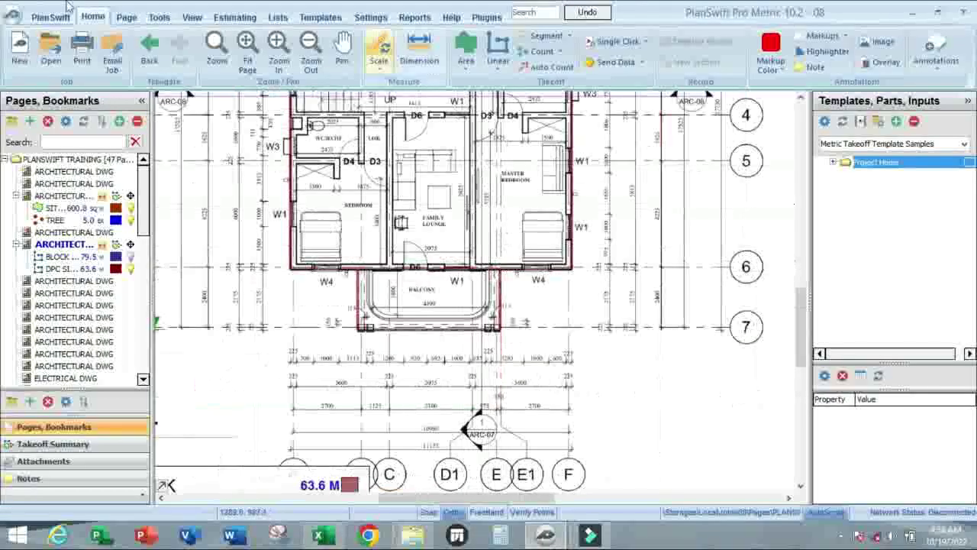
{"action": "scroll", "coordinate": [633, 229], "scroll_direction": "down", "scroll_amount": 2}
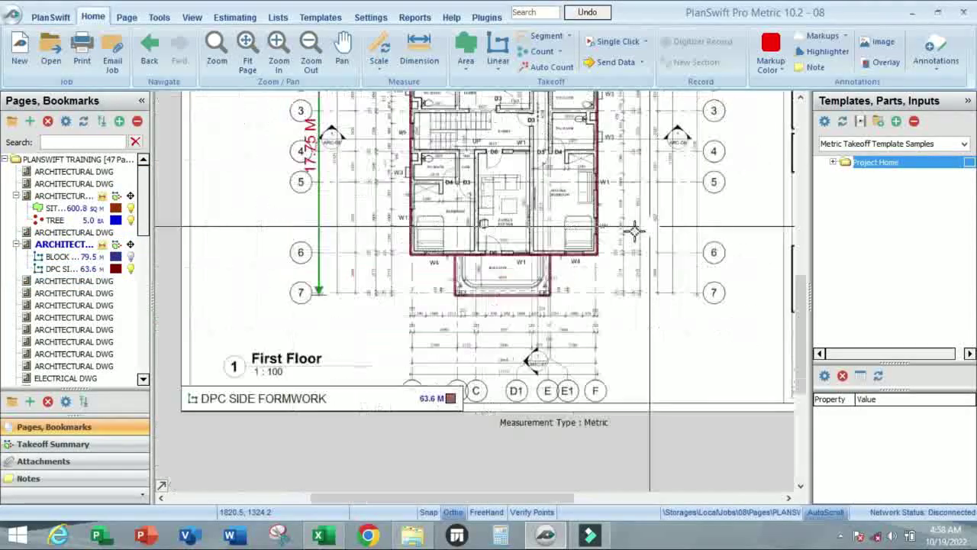
{"action": "scroll", "coordinate": [452, 342], "scroll_direction": "down", "scroll_amount": 1}
{"action": "scroll", "coordinate": [454, 343], "scroll_direction": "up", "scroll_amount": 2}
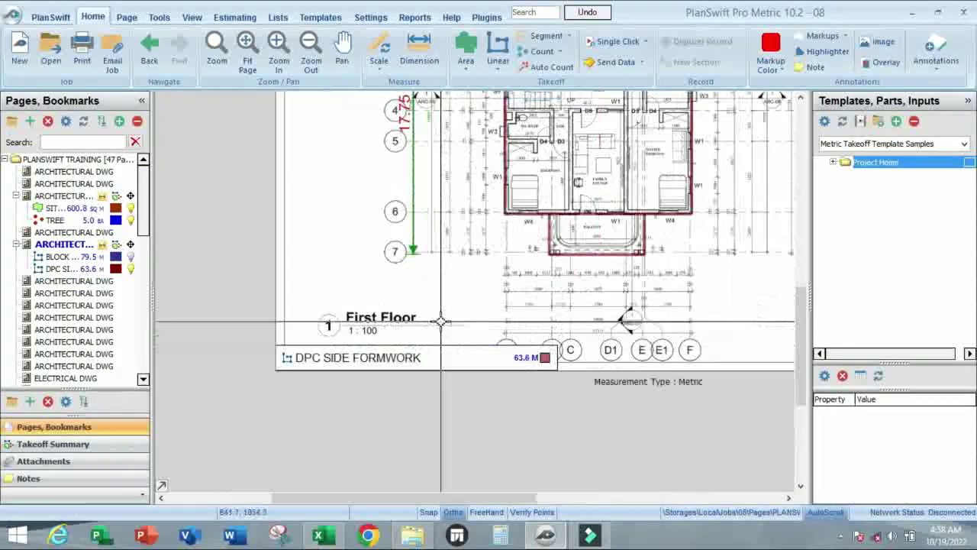
{"action": "left_click", "coordinate": [132, 260]}
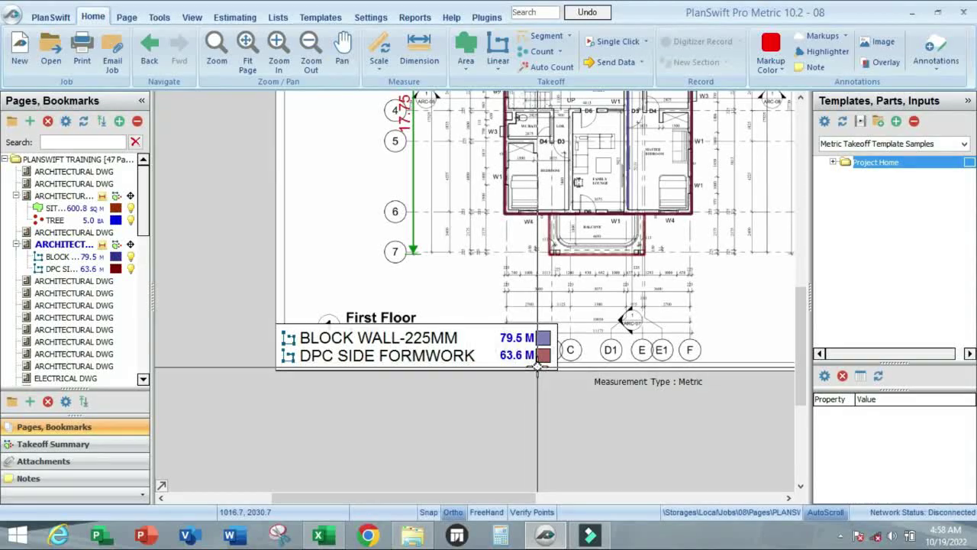
- Examine the block wall and DPC side formwork takeoffs across the First Floor plan
{"action": "scroll", "coordinate": [446, 384], "scroll_direction": "down", "scroll_amount": 1}
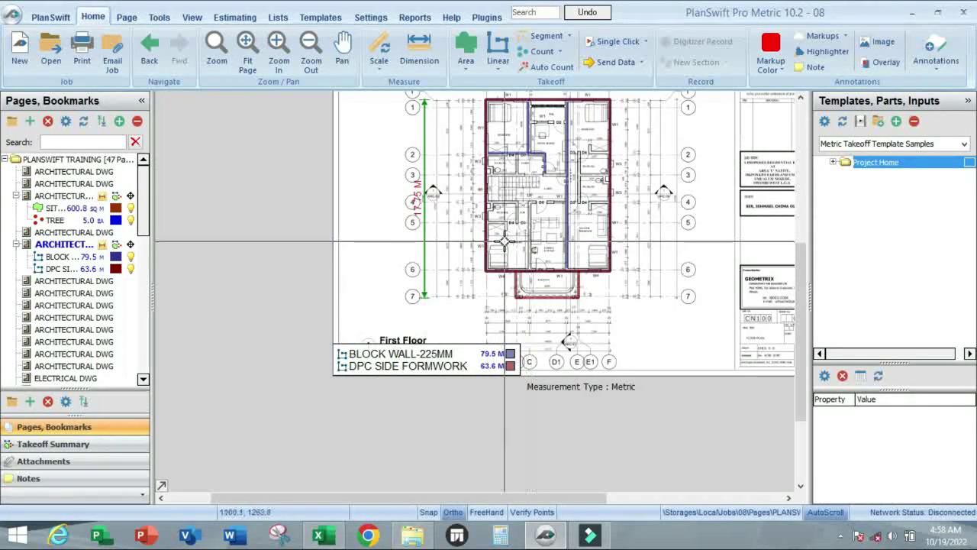
{"action": "scroll", "coordinate": [504, 241], "scroll_direction": "up", "scroll_amount": 3}
{"action": "scroll", "coordinate": [398, 272], "scroll_direction": "down", "scroll_amount": 3}
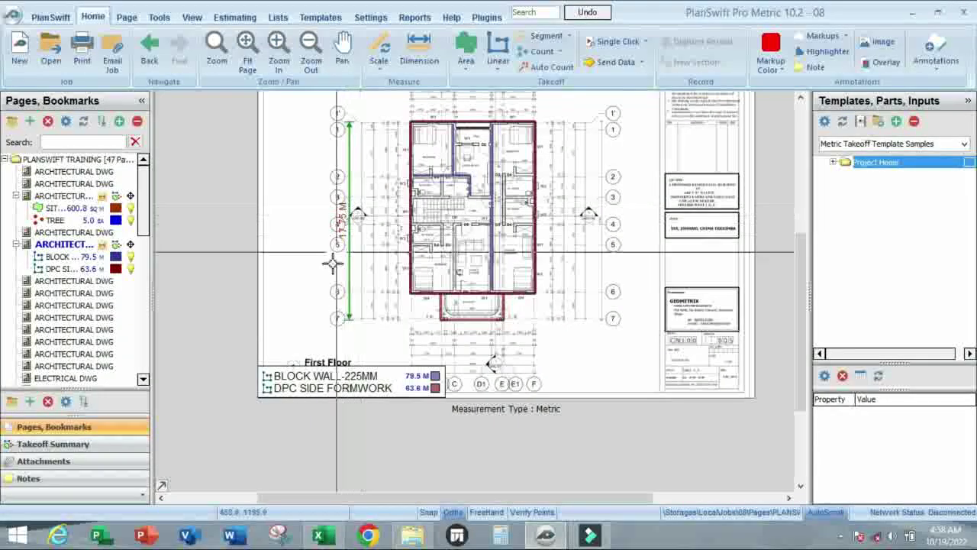
{"action": "scroll", "coordinate": [443, 183], "scroll_direction": "up", "scroll_amount": 3}
{"action": "scroll", "coordinate": [393, 238], "scroll_direction": "down", "scroll_amount": 3}
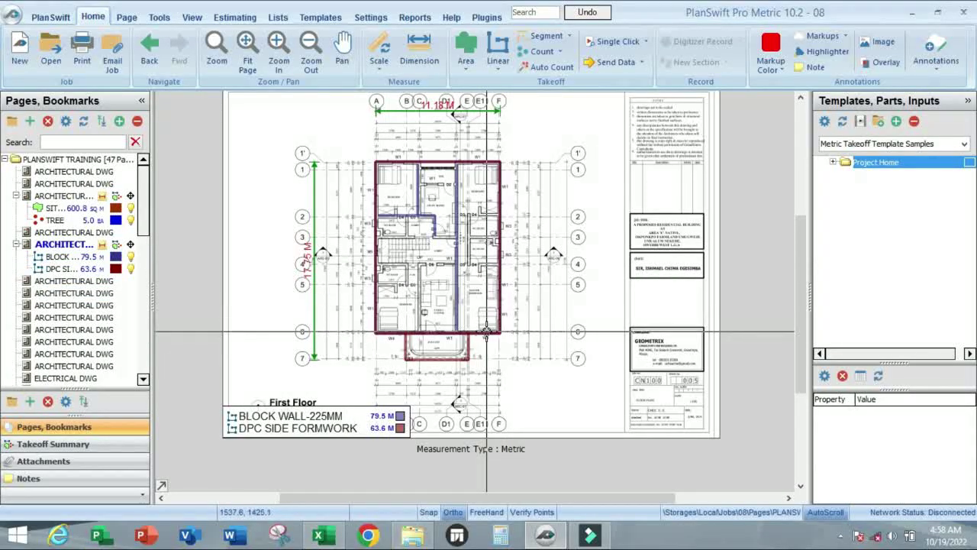
{"action": "scroll", "coordinate": [486, 330], "scroll_direction": "up", "scroll_amount": 3}
{"action": "scroll", "coordinate": [485, 324], "scroll_direction": "down", "scroll_amount": 3}
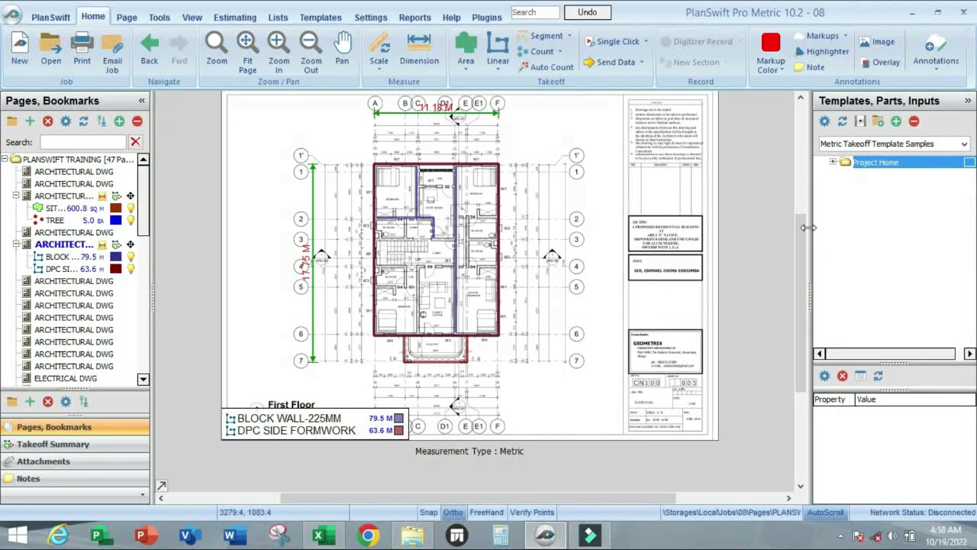
- Collapse both side panes to examine the takeoffs in a wider drawing area, and restore the panes
{"action": "left_click", "coordinate": [967, 103]}
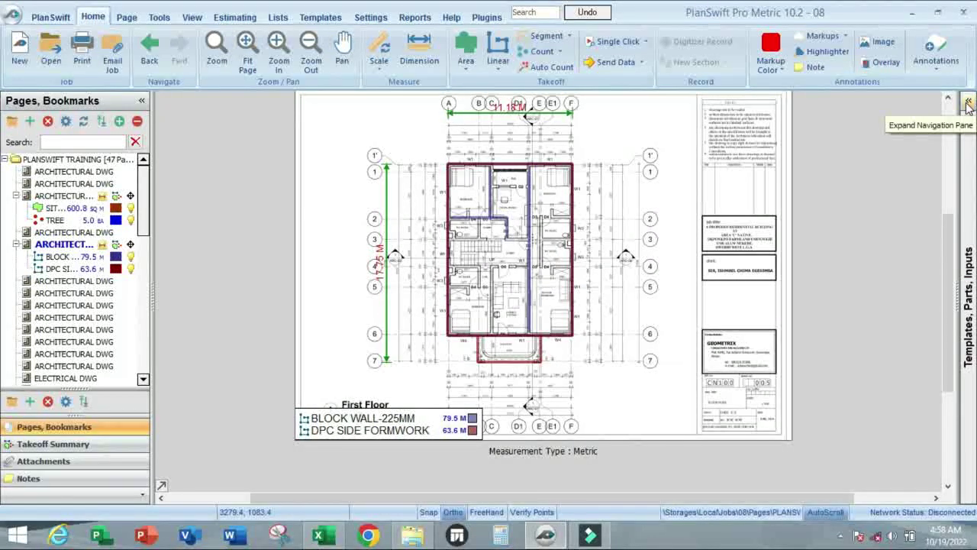
{"action": "left_click", "coordinate": [141, 100]}
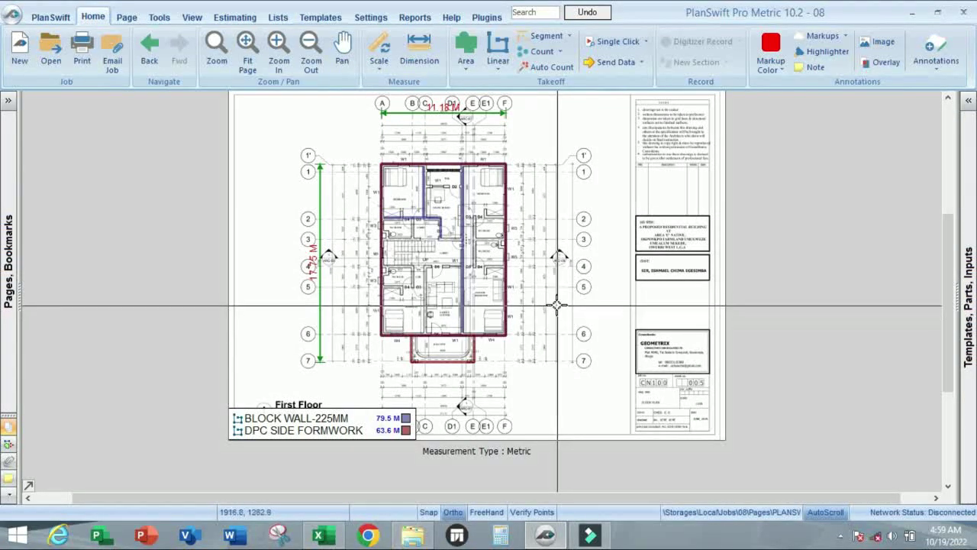
{"action": "scroll", "coordinate": [560, 305], "scroll_direction": "up", "scroll_amount": 5}
{"action": "scroll", "coordinate": [556, 306], "scroll_direction": "down", "scroll_amount": 5}
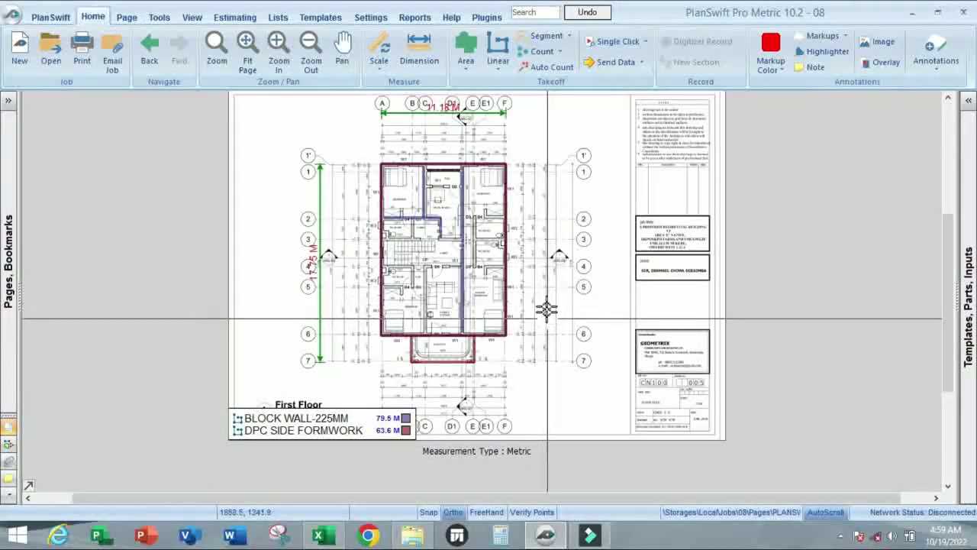
{"action": "scroll", "coordinate": [553, 307], "scroll_direction": "up", "scroll_amount": 5}
{"action": "scroll", "coordinate": [557, 307], "scroll_direction": "down", "scroll_amount": 4}
{"action": "scroll", "coordinate": [510, 271], "scroll_direction": "up", "scroll_amount": 3}
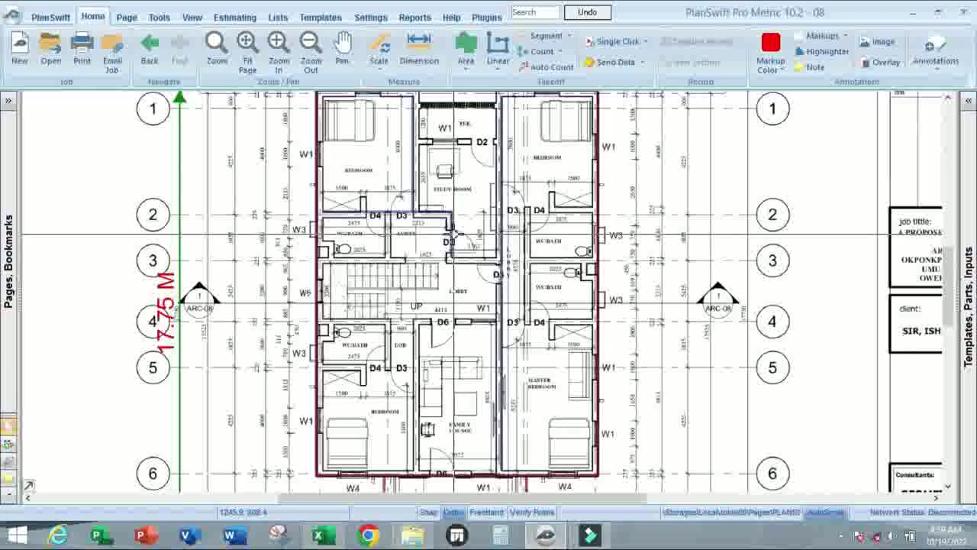
{"action": "scroll", "coordinate": [510, 271], "scroll_direction": "down", "scroll_amount": 4}
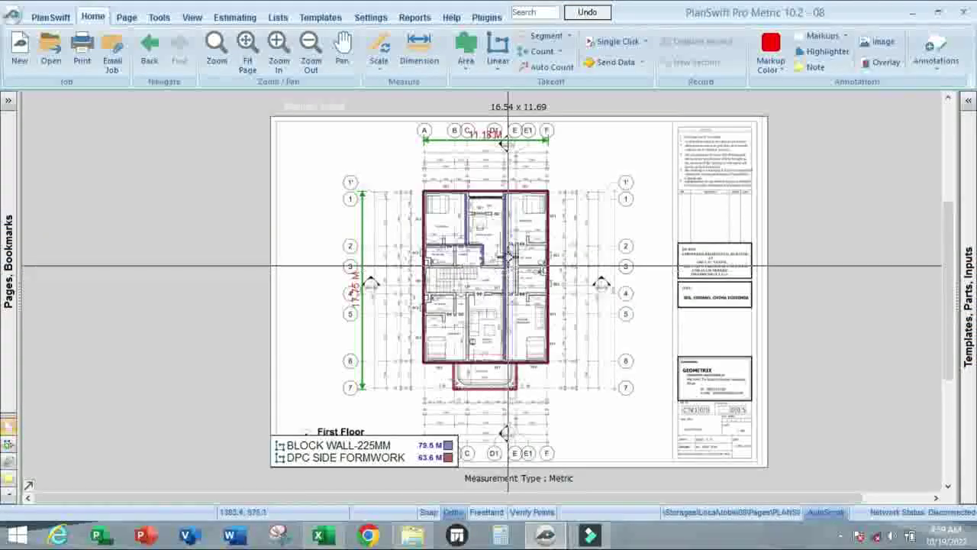
{"action": "left_click", "coordinate": [8, 102]}
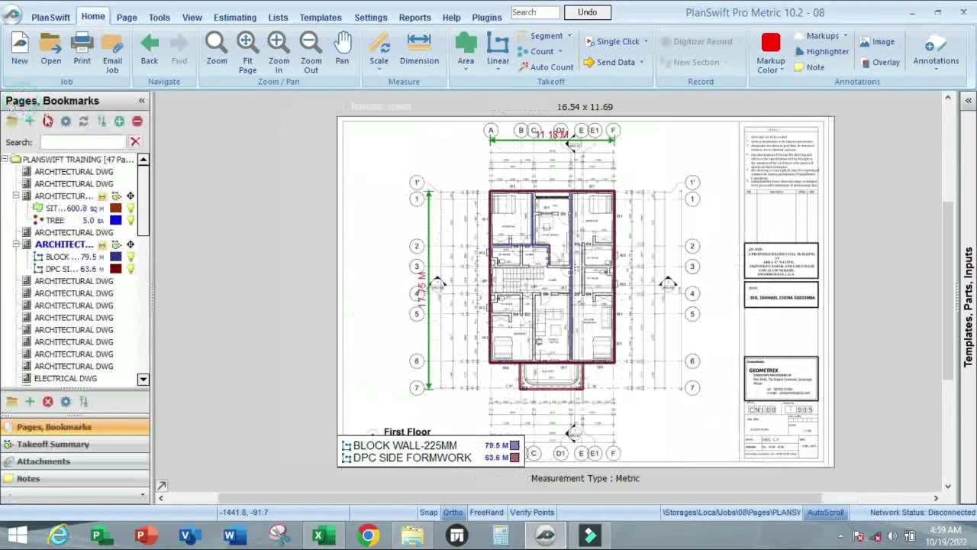
{"action": "left_click", "coordinate": [968, 102]}
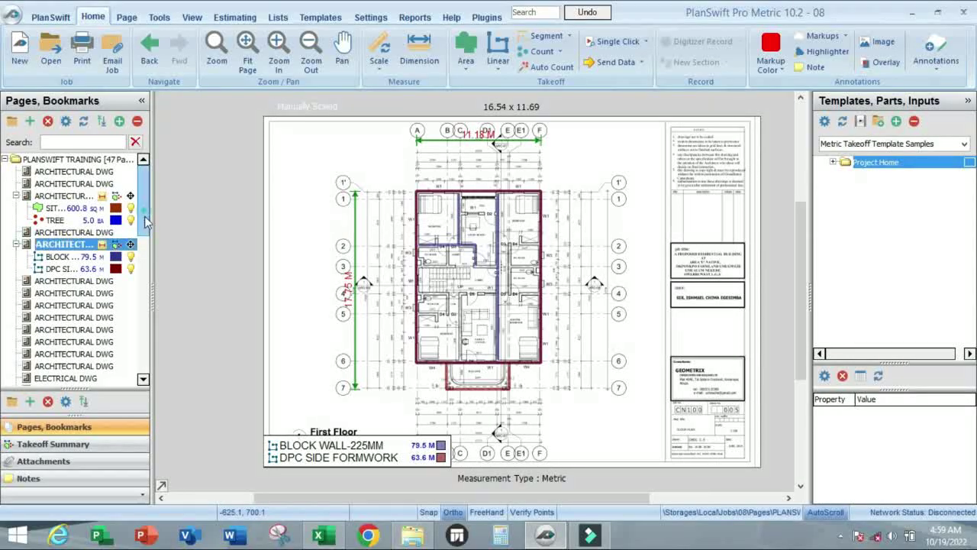
- Open the first STRUCTURAL DWG page and examine the foundation trenches between the column bases near gridlines 1 and 2
{"action": "left_click_drag", "start_coordinate": [144, 216], "coordinate": [147, 349]}
{"action": "left_click", "coordinate": [68, 317]}
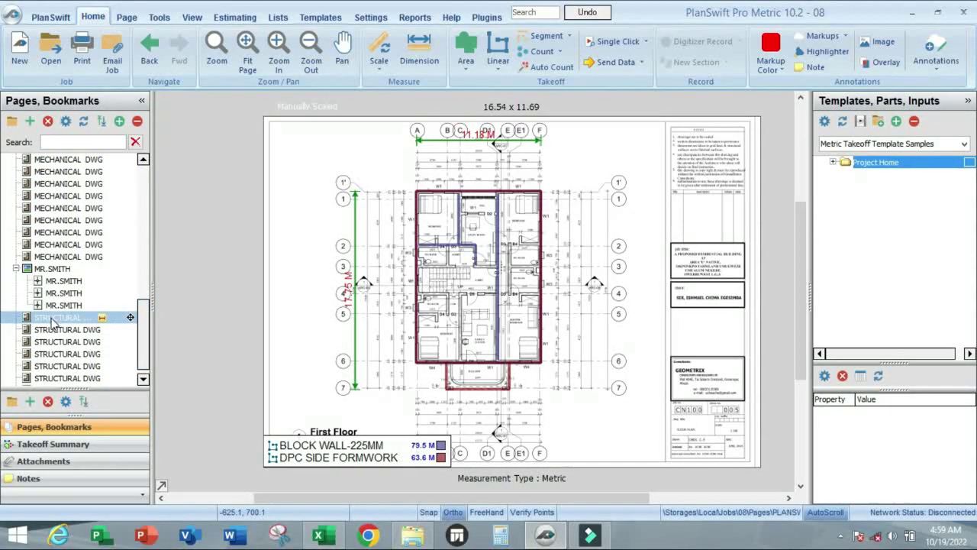
{"action": "scroll", "coordinate": [344, 189], "scroll_direction": "up", "scroll_amount": 3}
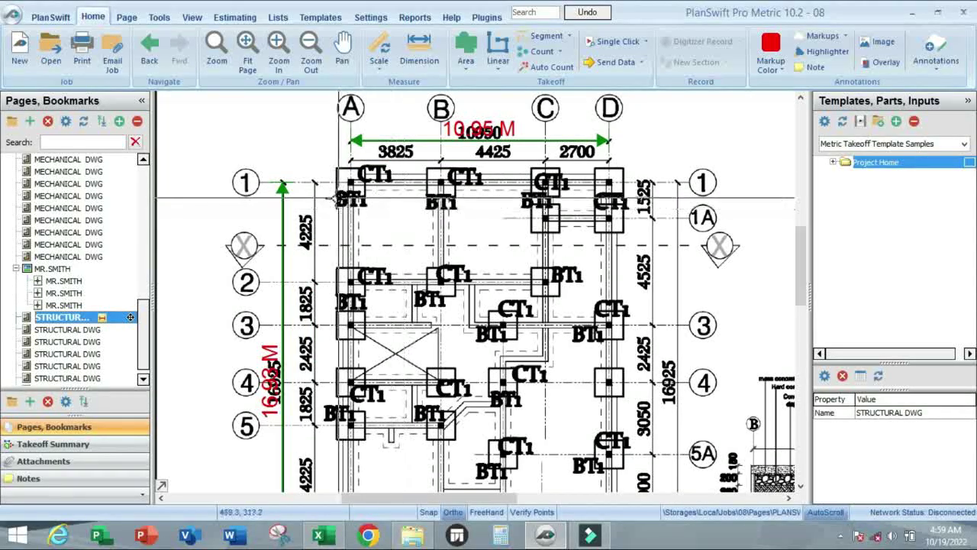
{"action": "scroll", "coordinate": [386, 205], "scroll_direction": "up", "scroll_amount": 1}
{"action": "scroll", "coordinate": [358, 197], "scroll_direction": "down", "scroll_amount": 1}
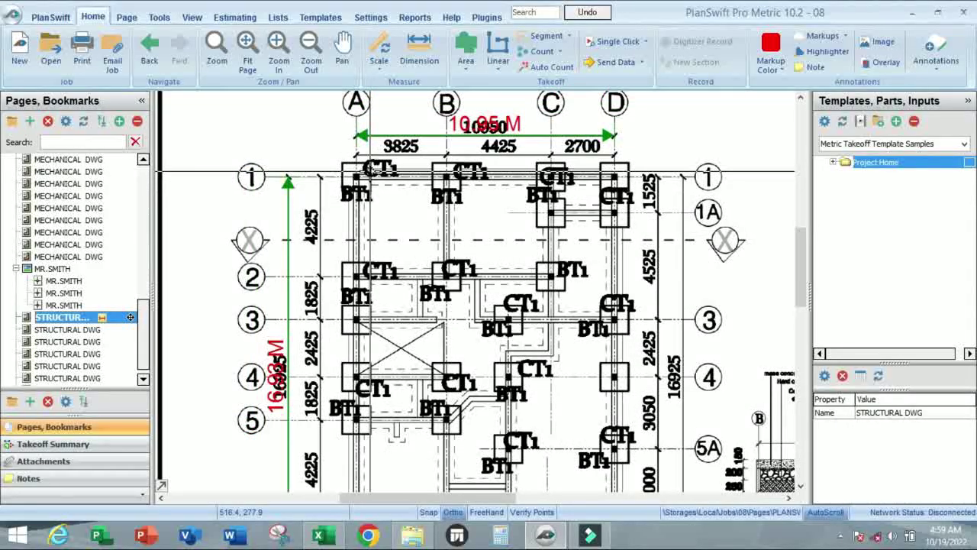
{"action": "scroll", "coordinate": [386, 168], "scroll_direction": "up", "scroll_amount": 2}
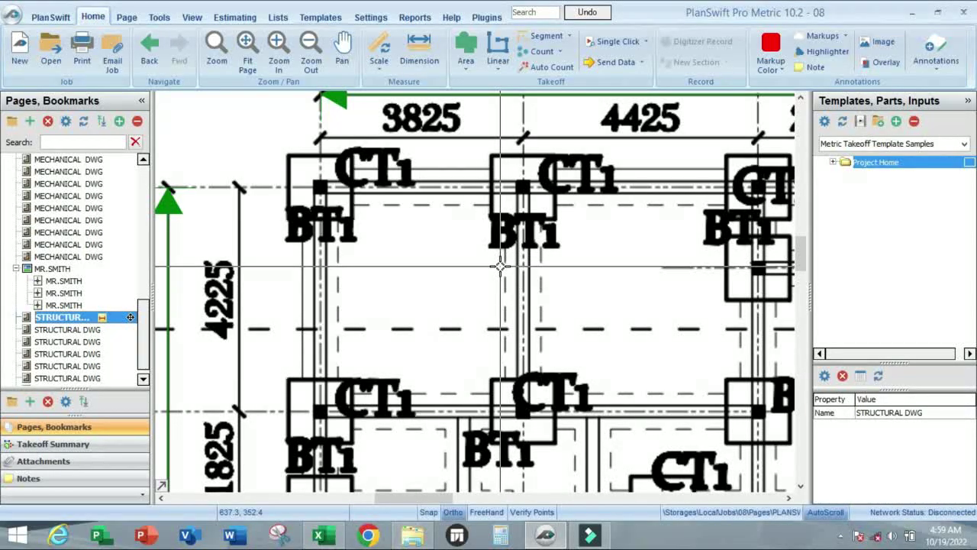
{"action": "scroll", "coordinate": [499, 266], "scroll_direction": "down", "scroll_amount": 1}
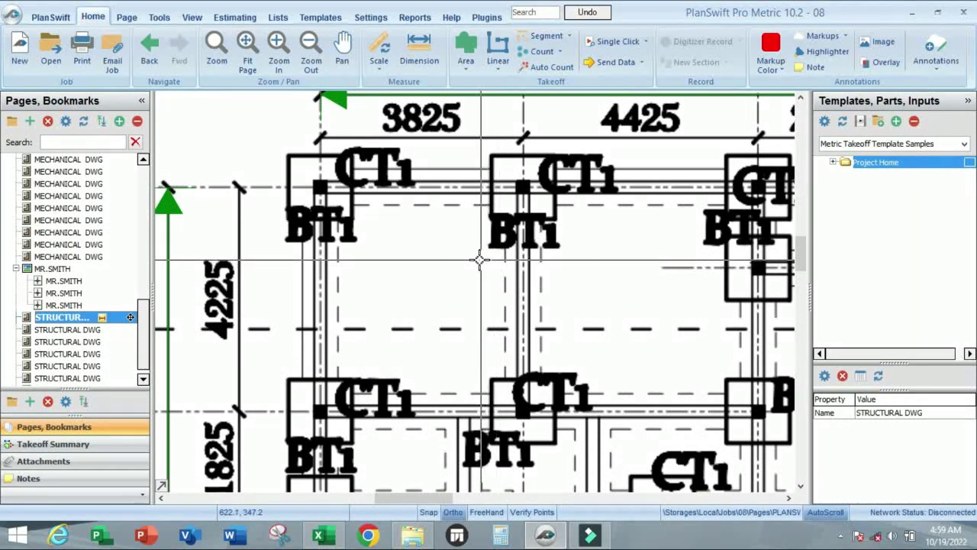
{"action": "scroll", "coordinate": [469, 214], "scroll_direction": "down", "scroll_amount": 1}
{"action": "scroll", "coordinate": [474, 181], "scroll_direction": "down", "scroll_amount": 1}
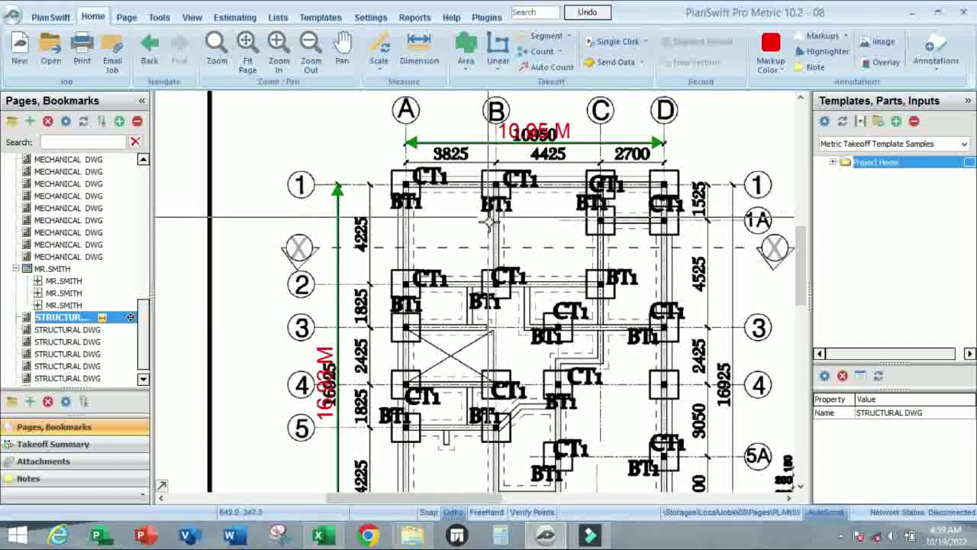
{"action": "scroll", "coordinate": [494, 208], "scroll_direction": "up", "scroll_amount": 1}
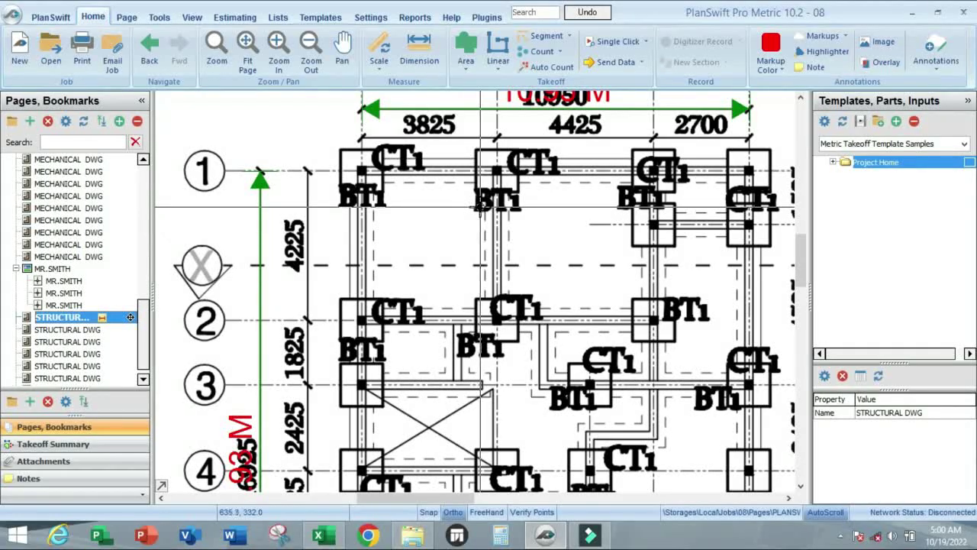
- Create an area takeoff named TRENCH EXCAVATION with a dark blue colour and Solid fill type
{"action": "left_click", "coordinate": [468, 48]}
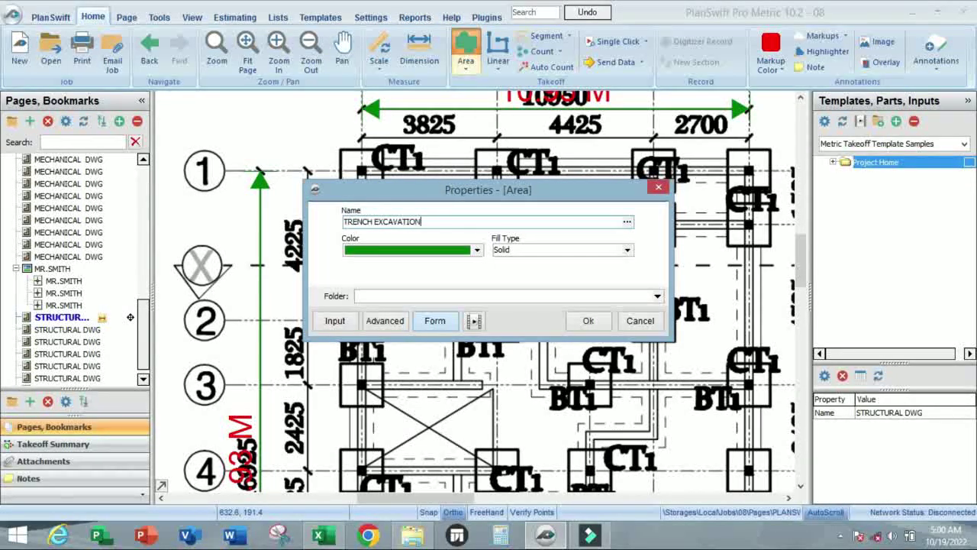
{"action": "left_click", "coordinate": [478, 250]}
{"action": "left_click", "coordinate": [416, 284]}
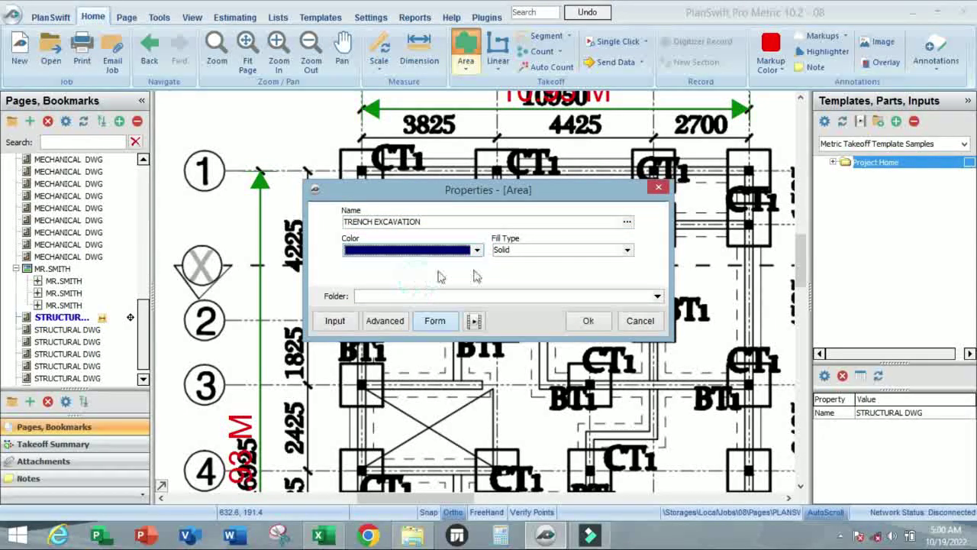
{"action": "left_click", "coordinate": [585, 322]}
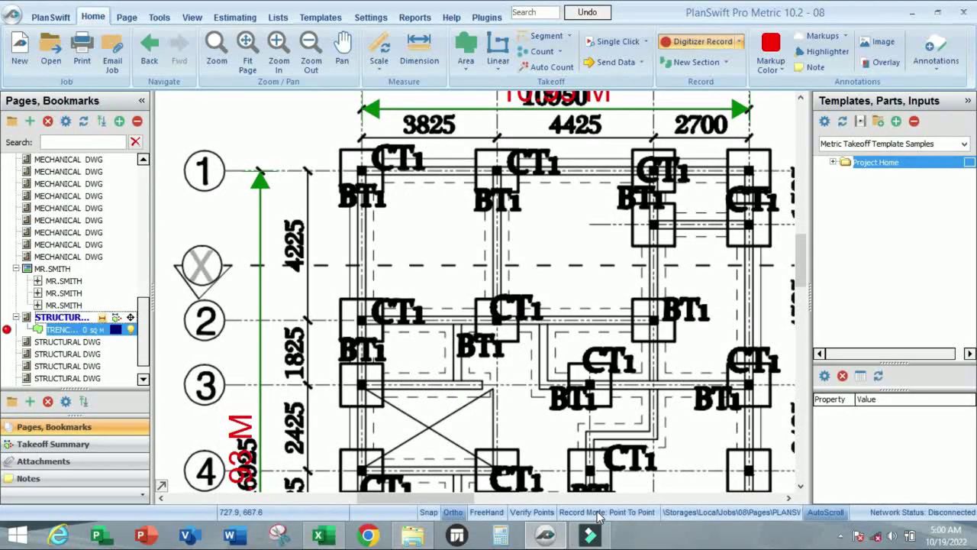
- Box the foundation trench on gridline A between the column bases at gridlines 1 and 2, and finish recording
{"action": "scroll", "coordinate": [438, 224], "scroll_direction": "up", "scroll_amount": 5}
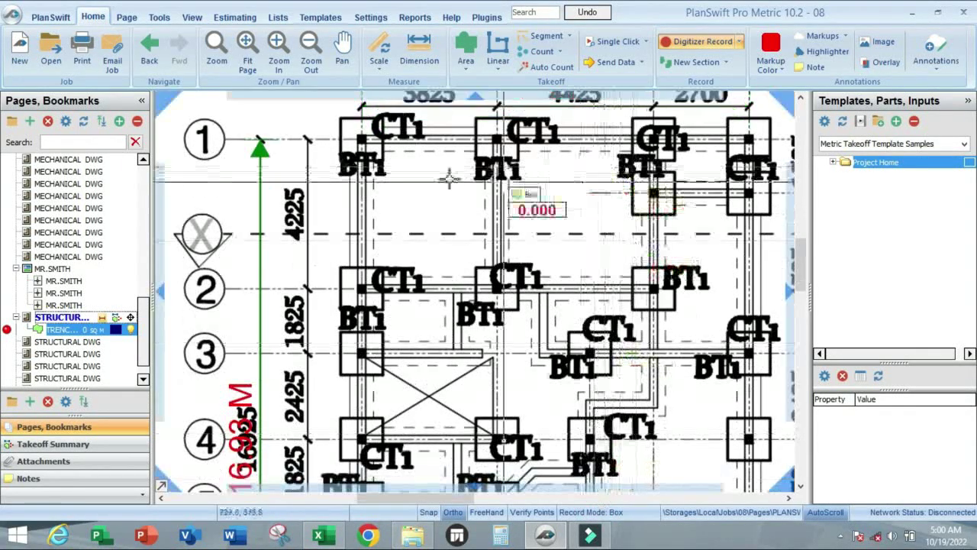
{"action": "scroll", "coordinate": [439, 224], "scroll_direction": "up", "scroll_amount": 5}
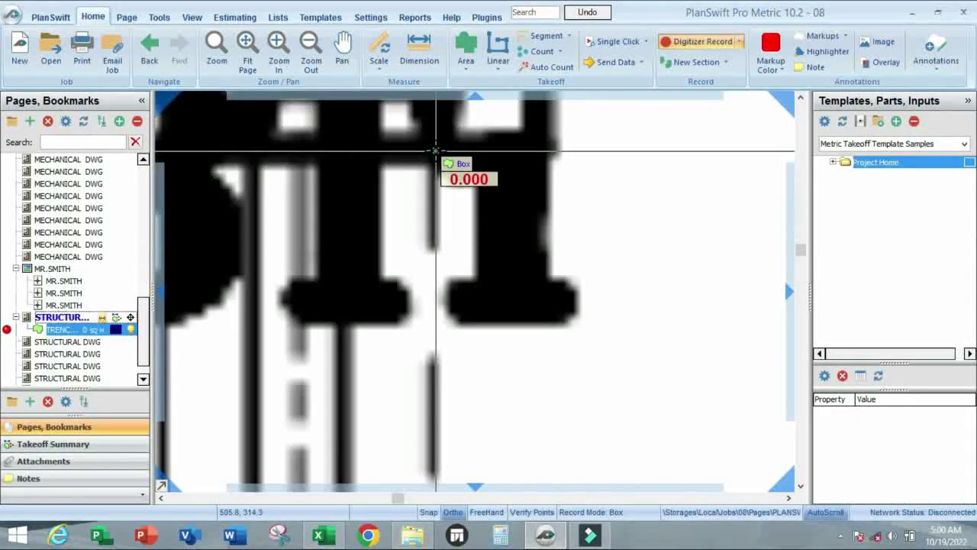
{"action": "left_click", "coordinate": [436, 145]}
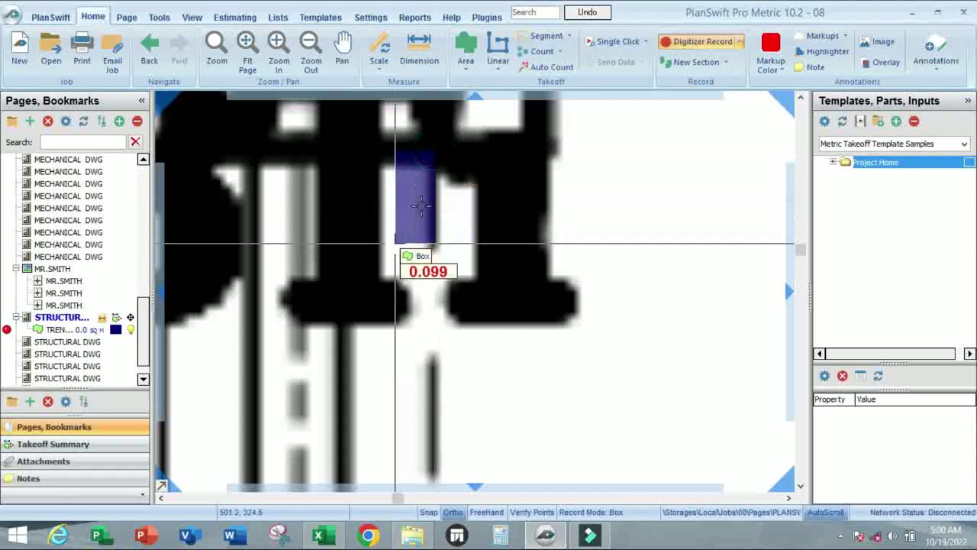
{"action": "scroll", "coordinate": [420, 229], "scroll_direction": "down", "scroll_amount": 6}
{"action": "scroll", "coordinate": [418, 242], "scroll_direction": "up", "scroll_amount": 6}
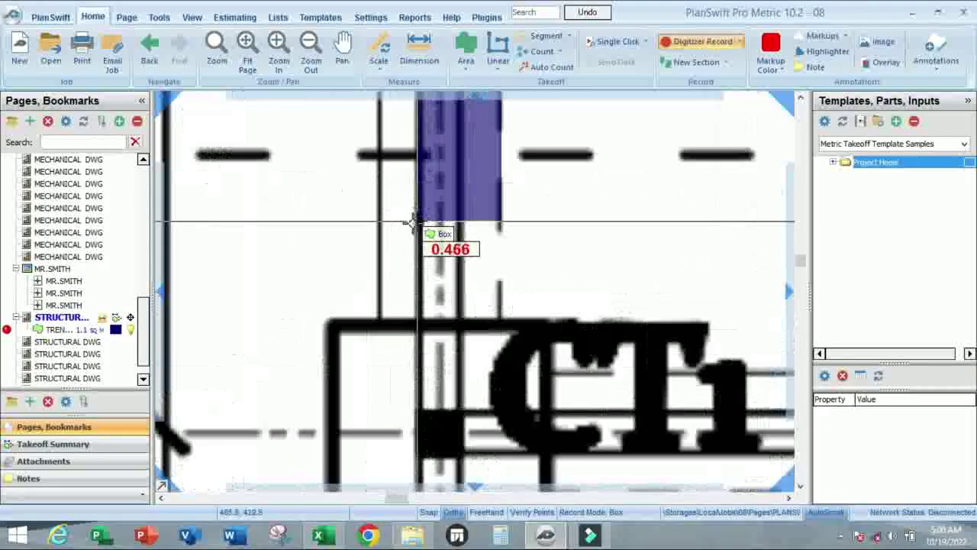
{"action": "left_click", "coordinate": [378, 325]}
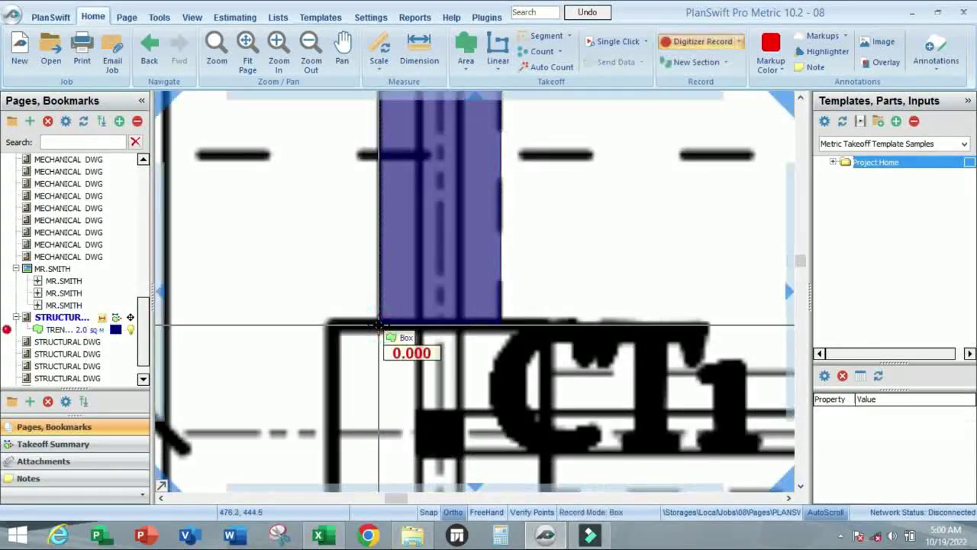
{"action": "right_click", "coordinate": [378, 325]}
{"action": "left_click", "coordinate": [407, 354]}
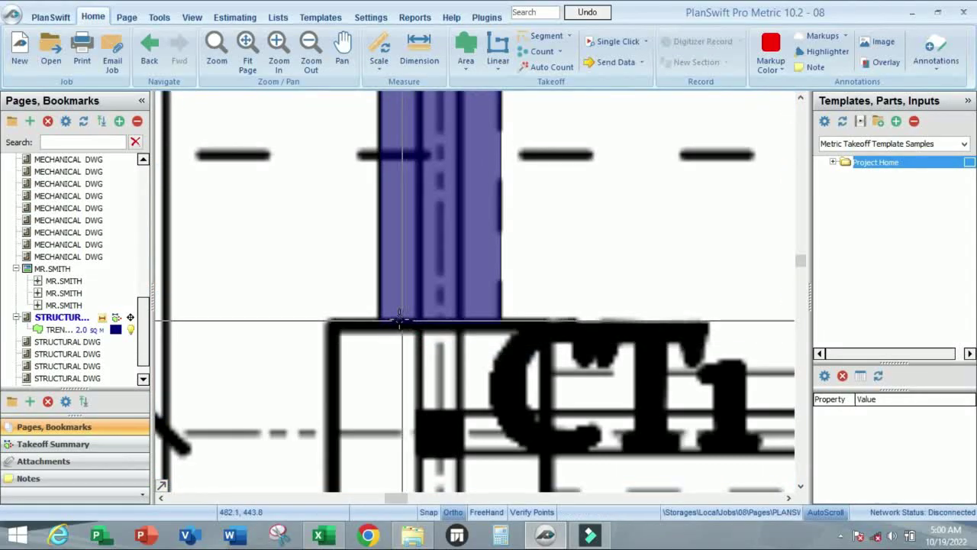
- Add the trench on gridline B between the column bases at gridlines 1 and 2 to the TRENCH EXCAVATION takeoff, and finish recording
{"action": "left_click", "coordinate": [7, 330]}
{"action": "scroll", "coordinate": [491, 169], "scroll_direction": "down", "scroll_amount": 5}
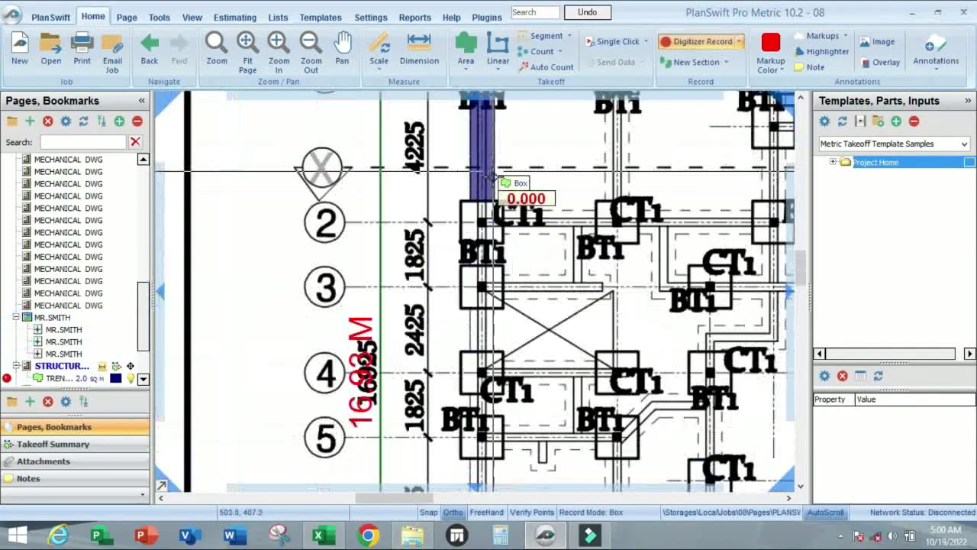
{"action": "scroll", "coordinate": [487, 258], "scroll_direction": "down", "scroll_amount": 3}
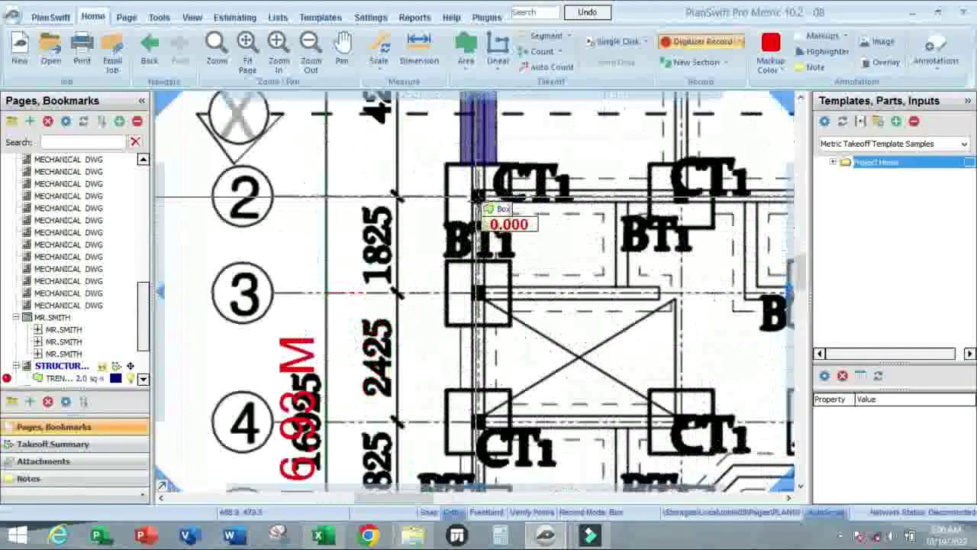
{"action": "scroll", "coordinate": [481, 208], "scroll_direction": "up", "scroll_amount": 5}
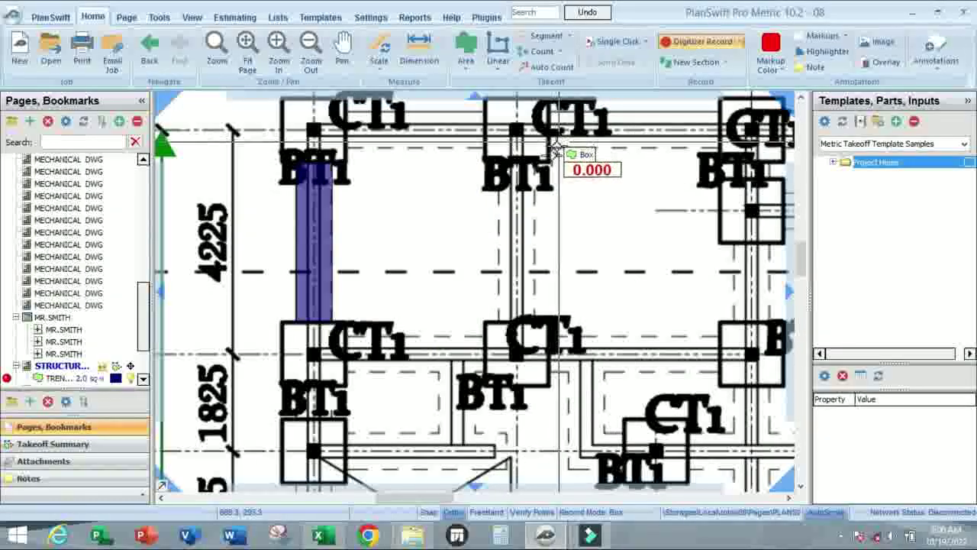
{"action": "left_click", "coordinate": [523, 155]}
{"action": "scroll", "coordinate": [523, 155], "scroll_direction": "down", "scroll_amount": 3}
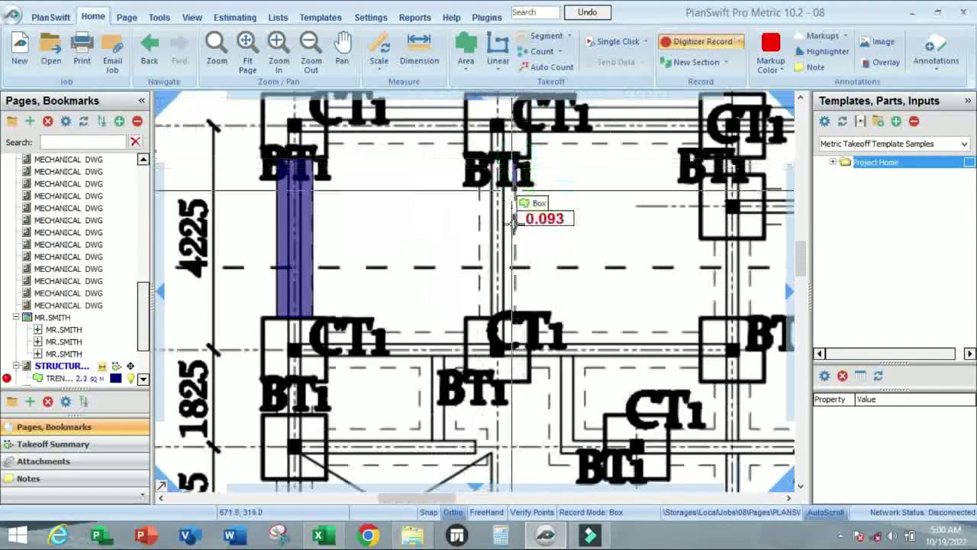
{"action": "scroll", "coordinate": [480, 309], "scroll_direction": "up", "scroll_amount": 2}
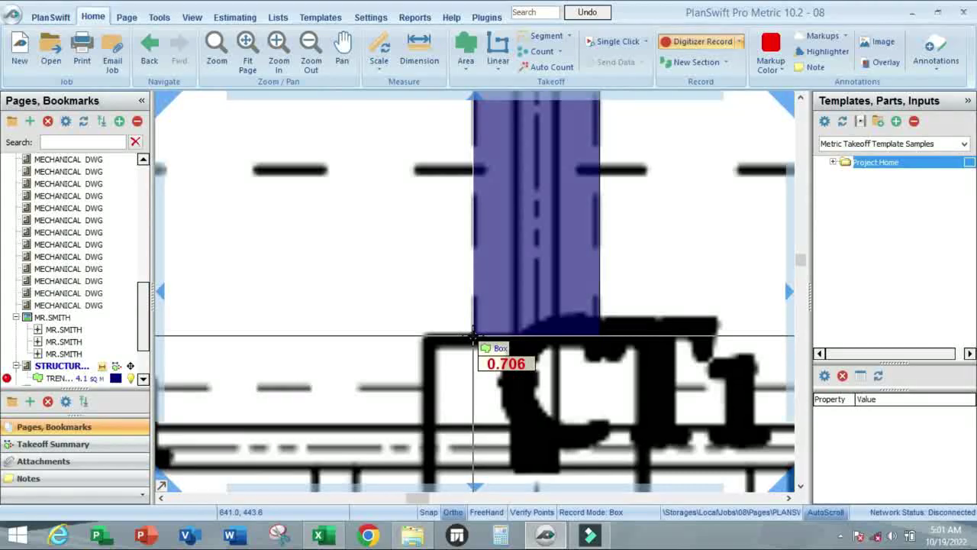
{"action": "right_click", "coordinate": [473, 336]}
{"action": "left_click", "coordinate": [500, 366]}
- Add the trench along gridline 1 between the column bases at gridlines B and C to the TRENCH EXCAVATION takeoff, and finish recording
{"action": "scroll", "coordinate": [497, 264], "scroll_direction": "down", "scroll_amount": 3}
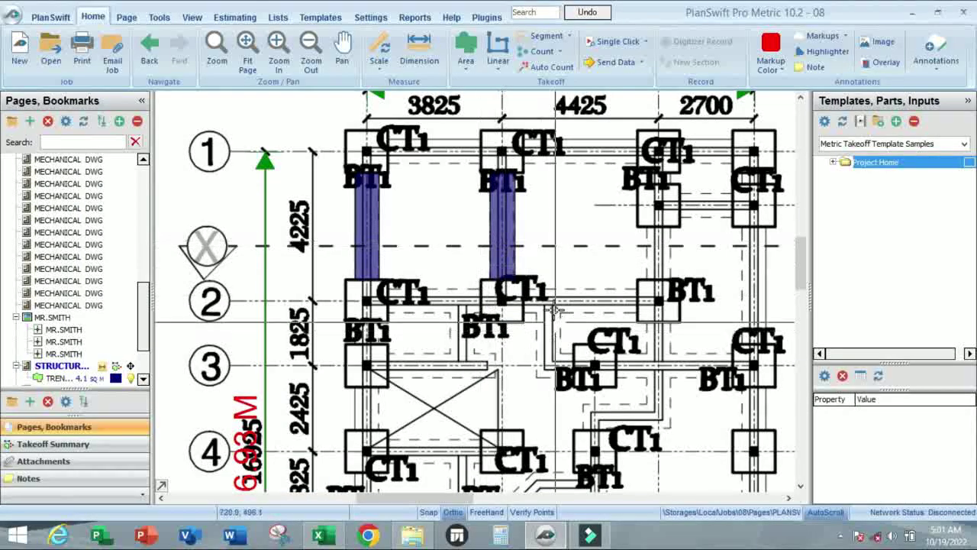
{"action": "scroll", "coordinate": [575, 133], "scroll_direction": "up", "scroll_amount": 3}
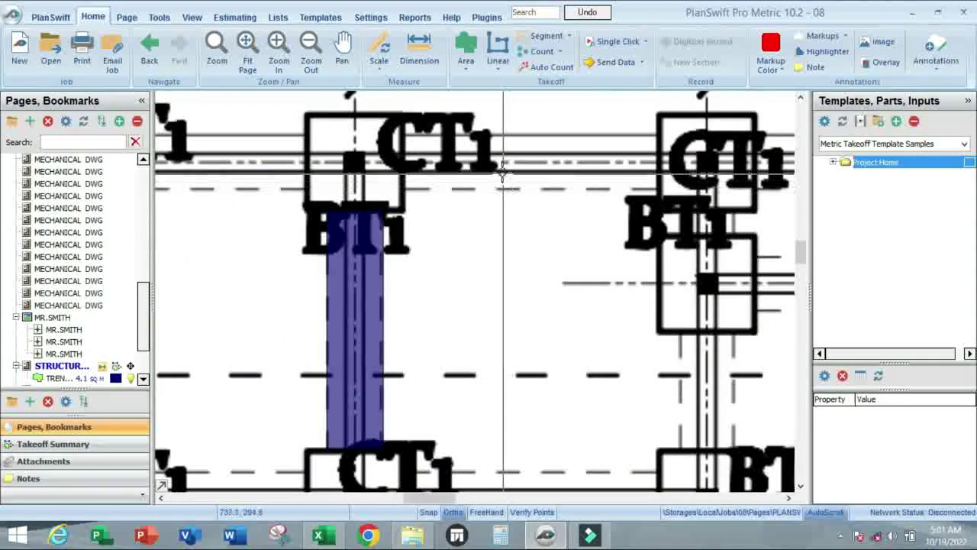
{"action": "right_click", "coordinate": [576, 133]}
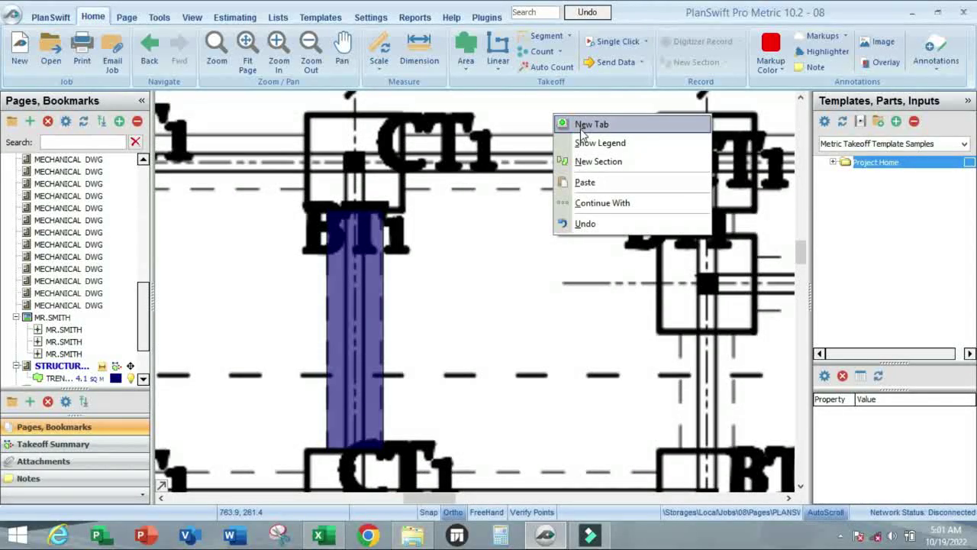
{"action": "left_click", "coordinate": [581, 130]}
{"action": "left_click", "coordinate": [7, 379]}
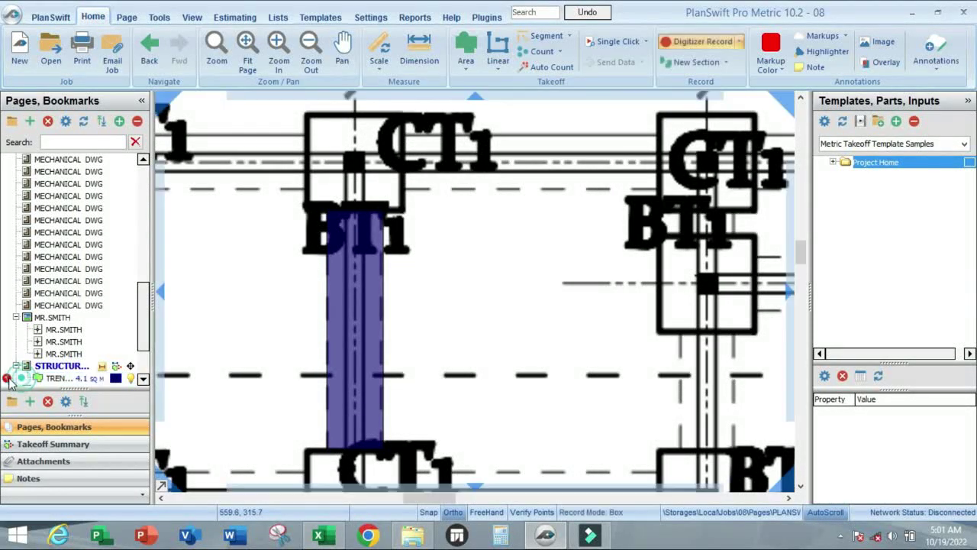
{"action": "scroll", "coordinate": [661, 131], "scroll_direction": "up", "scroll_amount": 2}
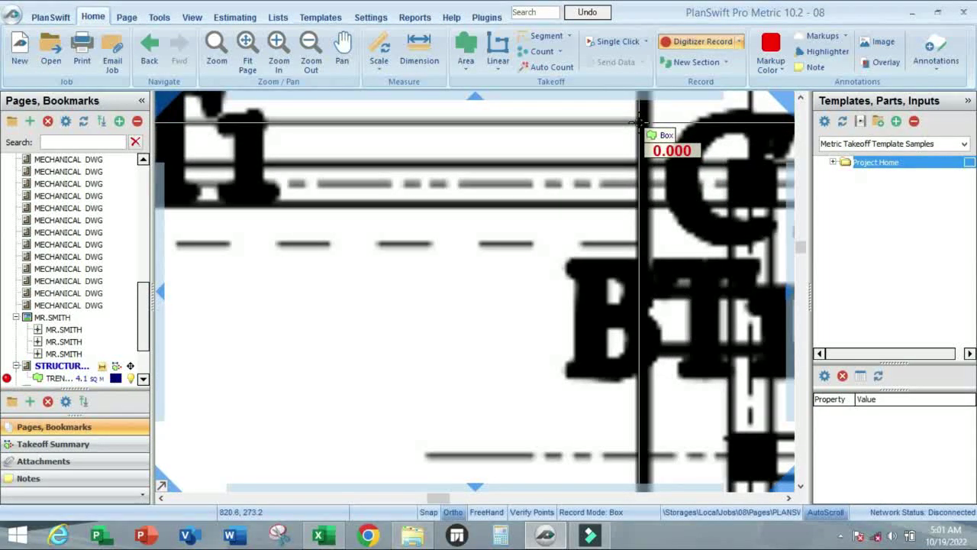
{"action": "scroll", "coordinate": [641, 122], "scroll_direction": "down", "scroll_amount": 2}
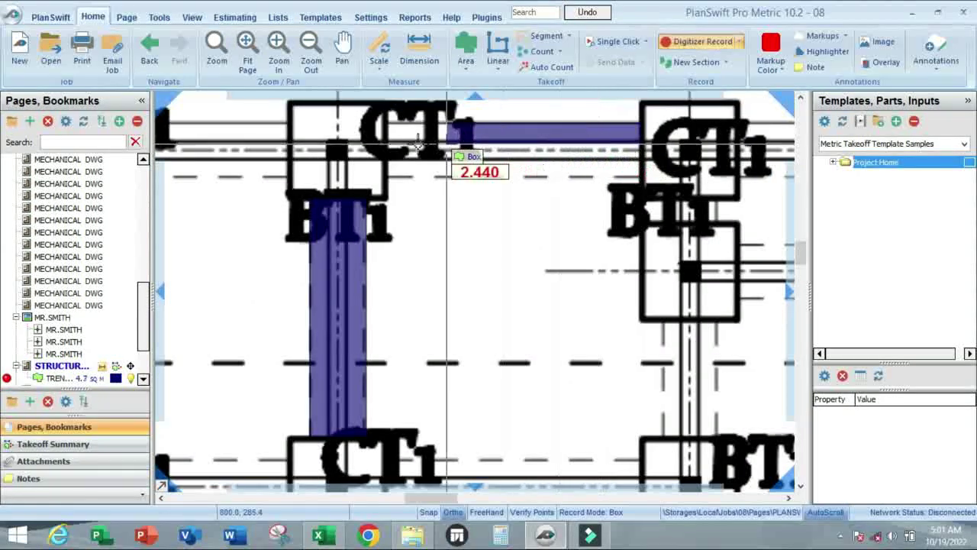
{"action": "scroll", "coordinate": [398, 143], "scroll_direction": "up", "scroll_amount": 2}
{"action": "scroll", "coordinate": [399, 144], "scroll_direction": "down", "scroll_amount": 1}
{"action": "scroll", "coordinate": [400, 214], "scroll_direction": "up", "scroll_amount": 2}
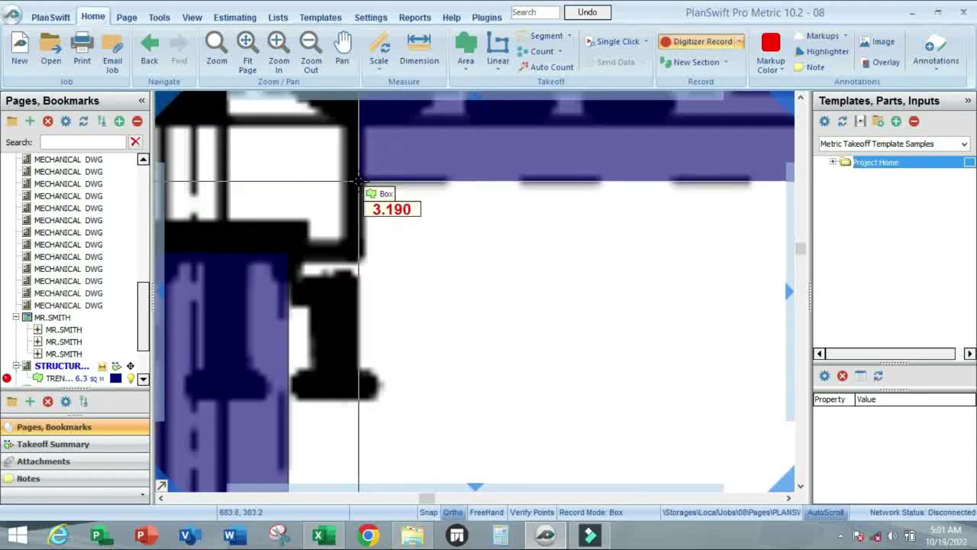
{"action": "left_click", "coordinate": [359, 186]}
{"action": "right_click", "coordinate": [359, 187]}
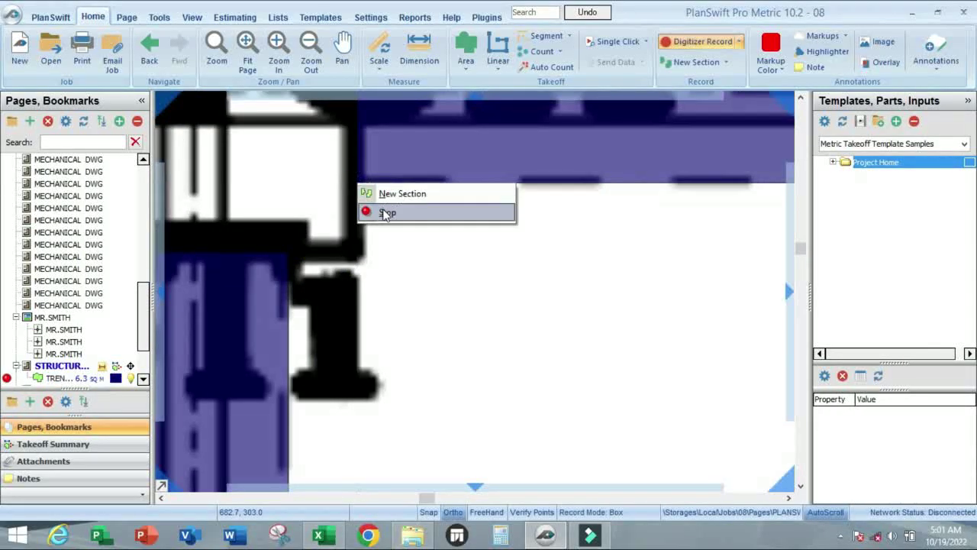
{"action": "left_click", "coordinate": [382, 212]}
- Examine the boxed trenches and the remaining trenches and column bases across the foundation layout
{"action": "scroll", "coordinate": [421, 223], "scroll_direction": "down", "scroll_amount": 3}
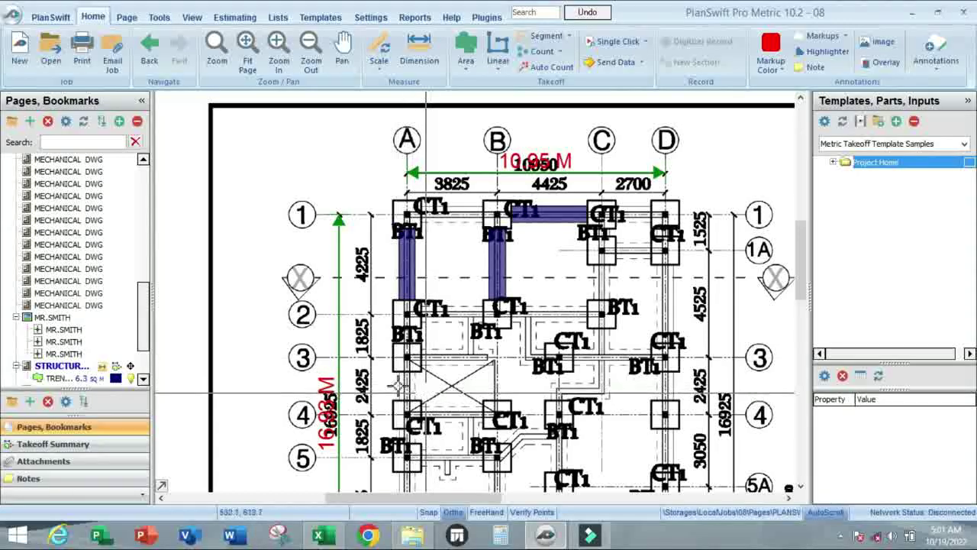
{"action": "scroll", "coordinate": [408, 384], "scroll_direction": "up", "scroll_amount": 3}
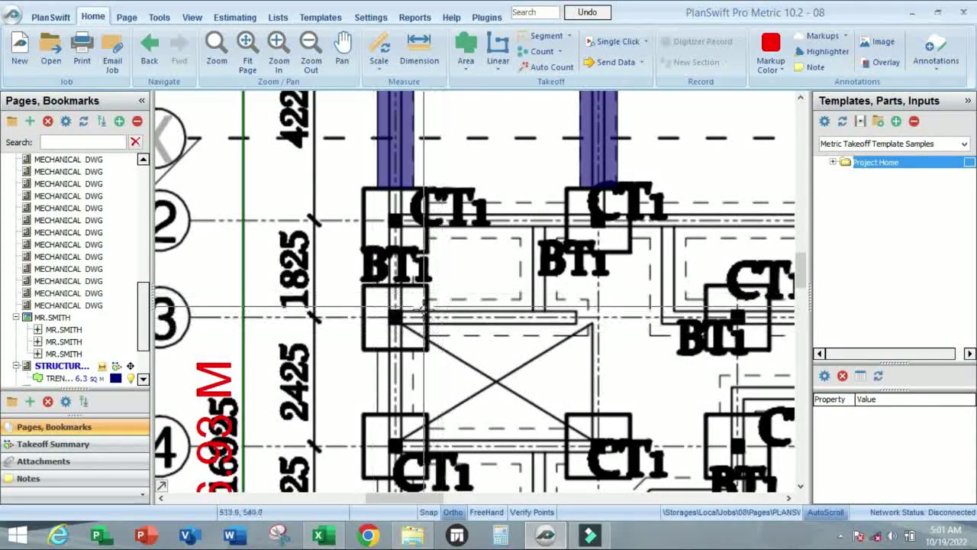
{"action": "scroll", "coordinate": [422, 309], "scroll_direction": "down", "scroll_amount": 3}
{"action": "scroll", "coordinate": [502, 203], "scroll_direction": "up", "scroll_amount": 3}
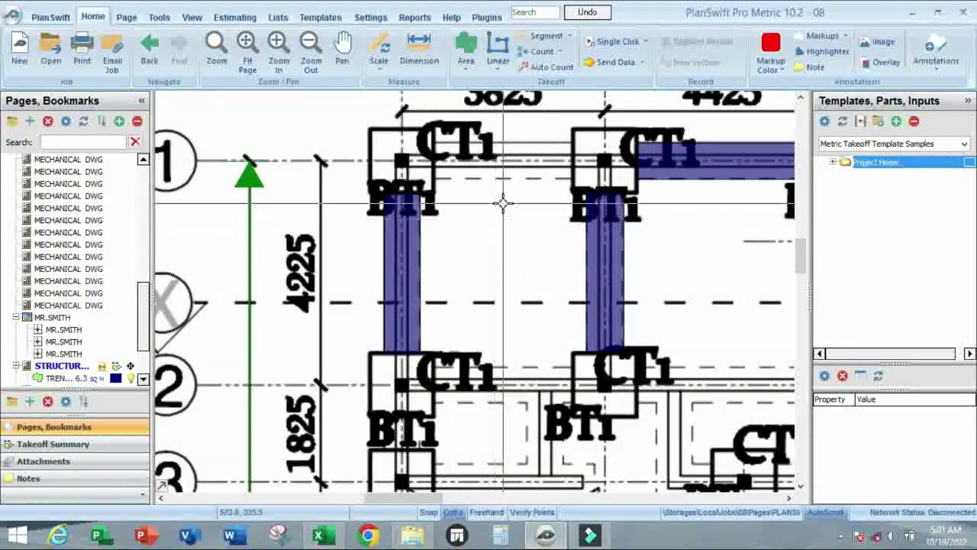
{"action": "scroll", "coordinate": [503, 203], "scroll_direction": "down", "scroll_amount": 3}
{"action": "scroll", "coordinate": [546, 203], "scroll_direction": "up", "scroll_amount": 2}
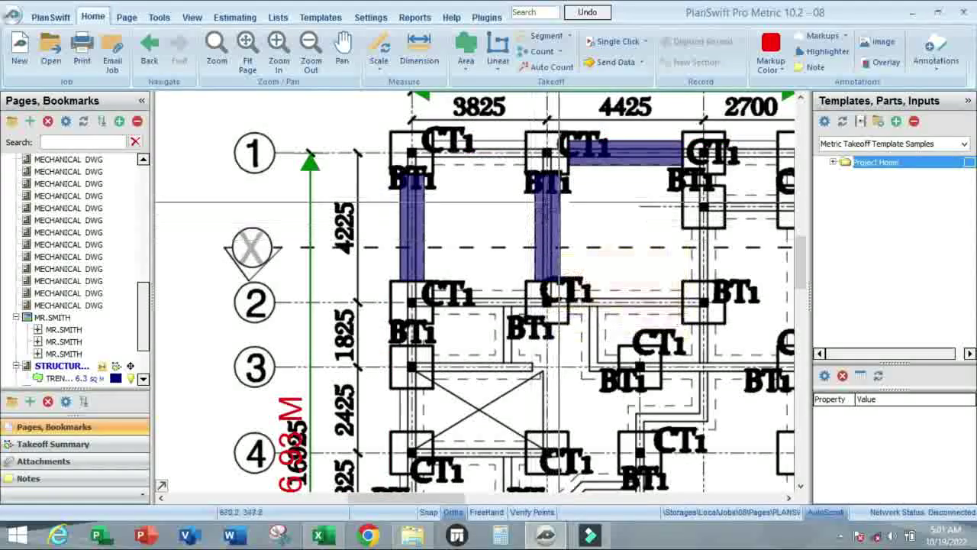
{"action": "scroll", "coordinate": [547, 203], "scroll_direction": "down", "scroll_amount": 3}
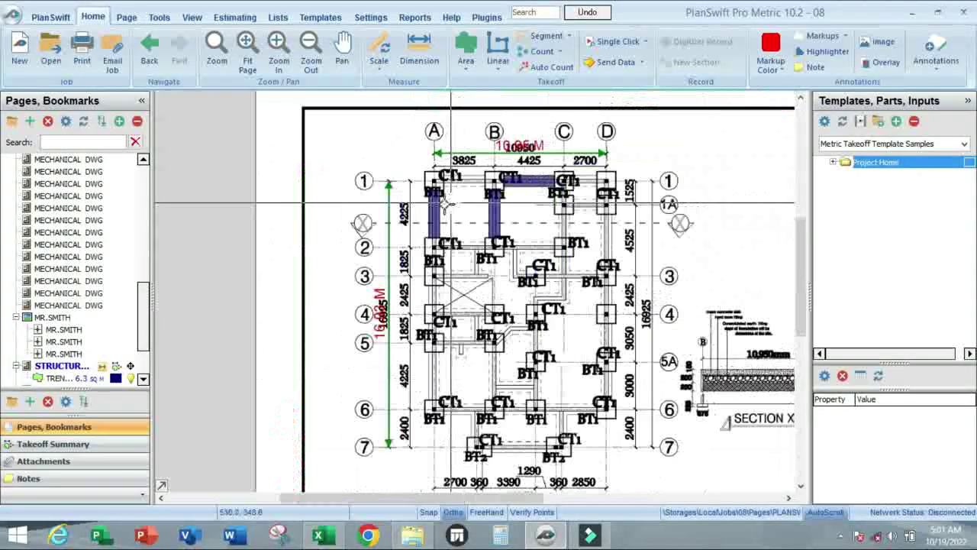
{"action": "left_click", "coordinate": [469, 48]}
- Show the takeoff legend on the foundation layout and widen it to fit the full TRENCH EXCAVATION name
{"action": "scroll", "coordinate": [428, 229], "scroll_direction": "down", "scroll_amount": 1}
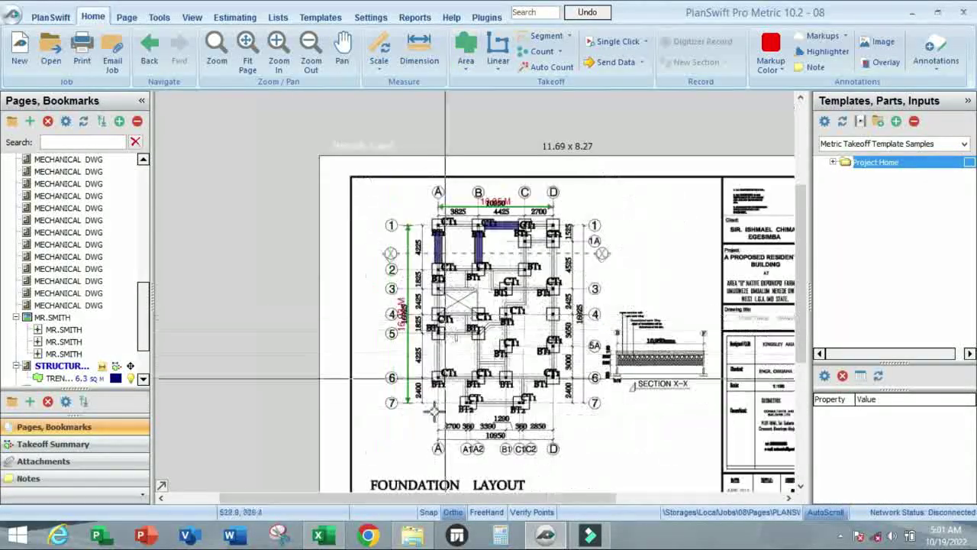
{"action": "scroll", "coordinate": [395, 294], "scroll_direction": "up", "scroll_amount": 3}
{"action": "scroll", "coordinate": [396, 291], "scroll_direction": "down", "scroll_amount": 3}
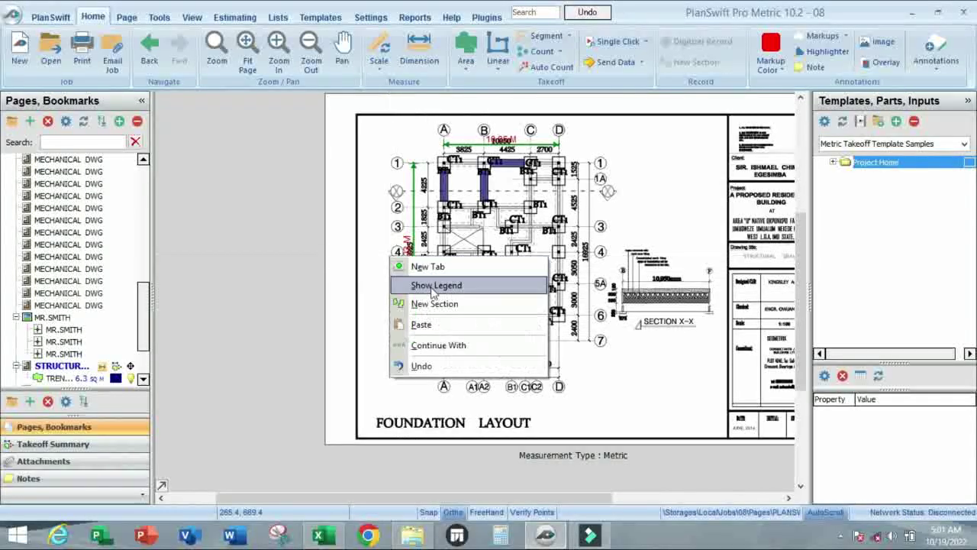
{"action": "left_click", "coordinate": [432, 287]}
{"action": "scroll", "coordinate": [442, 427], "scroll_direction": "up", "scroll_amount": 4}
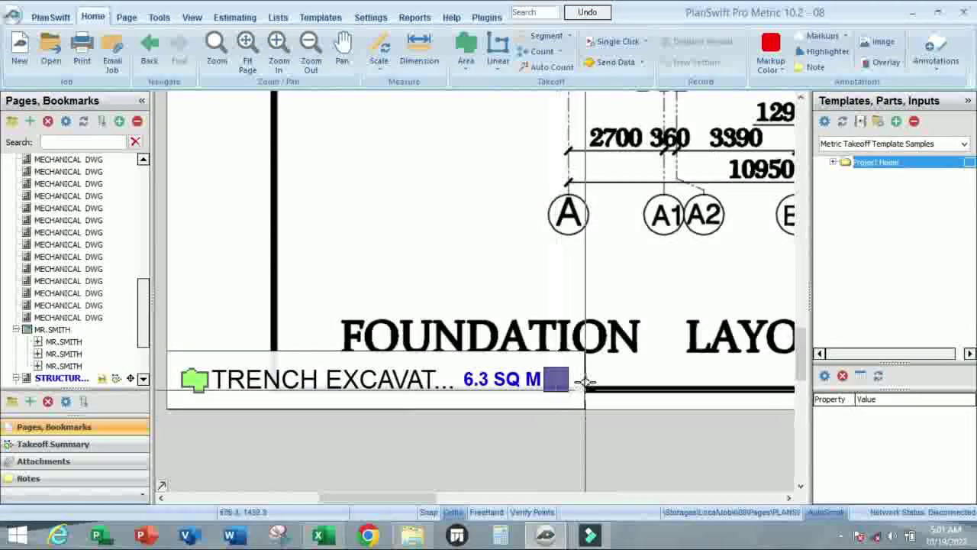
{"action": "left_click", "coordinate": [580, 379]}
{"action": "left_click_drag", "start_coordinate": [584, 379], "coordinate": [721, 378]}
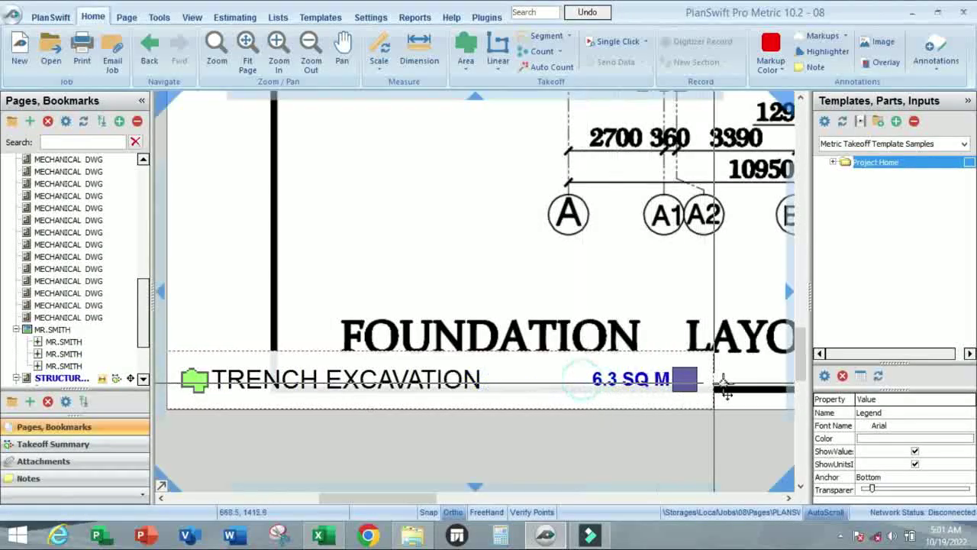
{"action": "left_click", "coordinate": [524, 278]}
- Examine the TRENCH EXCAVATION entry in the legend and the corresponding trenches on the foundation layout
{"action": "scroll", "coordinate": [518, 374], "scroll_direction": "down", "scroll_amount": 3}
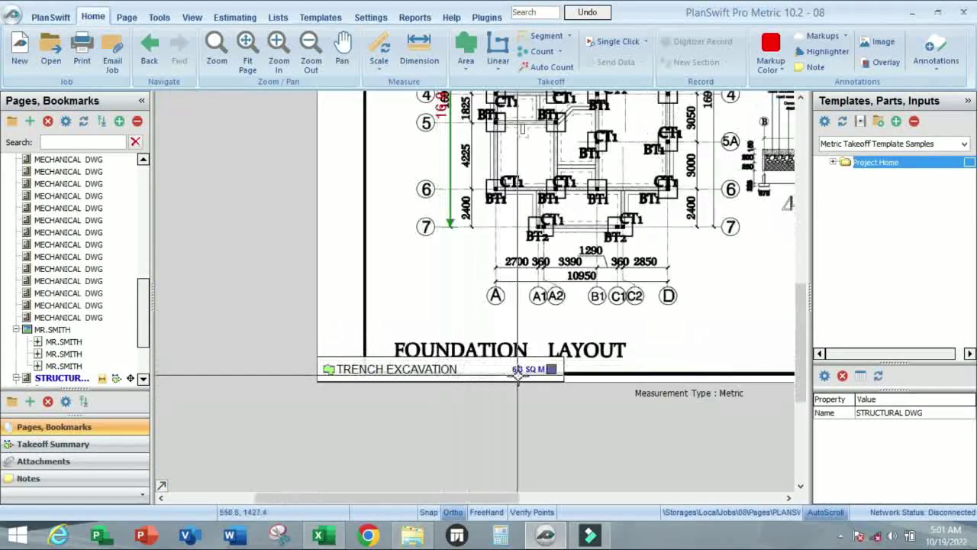
{"action": "scroll", "coordinate": [537, 370], "scroll_direction": "up", "scroll_amount": 3}
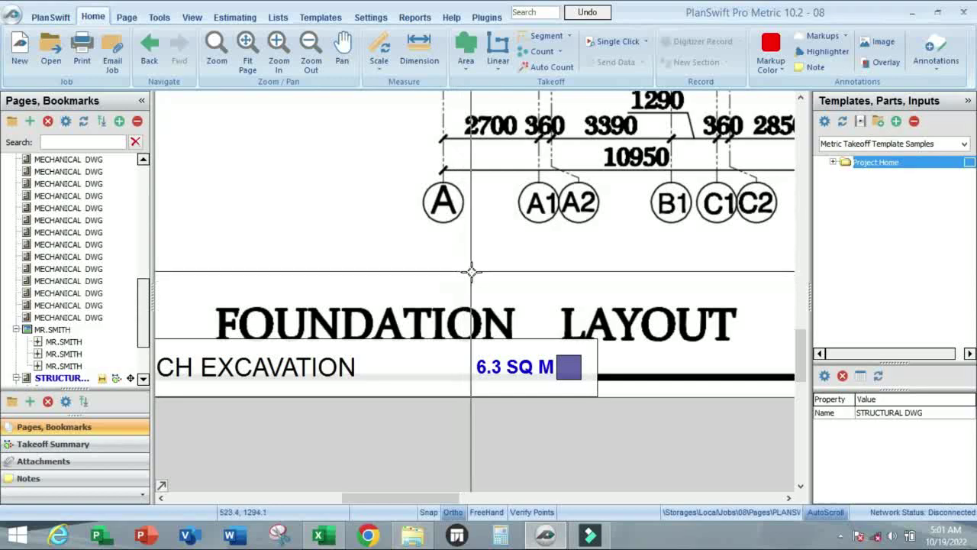
{"action": "scroll", "coordinate": [505, 357], "scroll_direction": "down", "scroll_amount": 3}
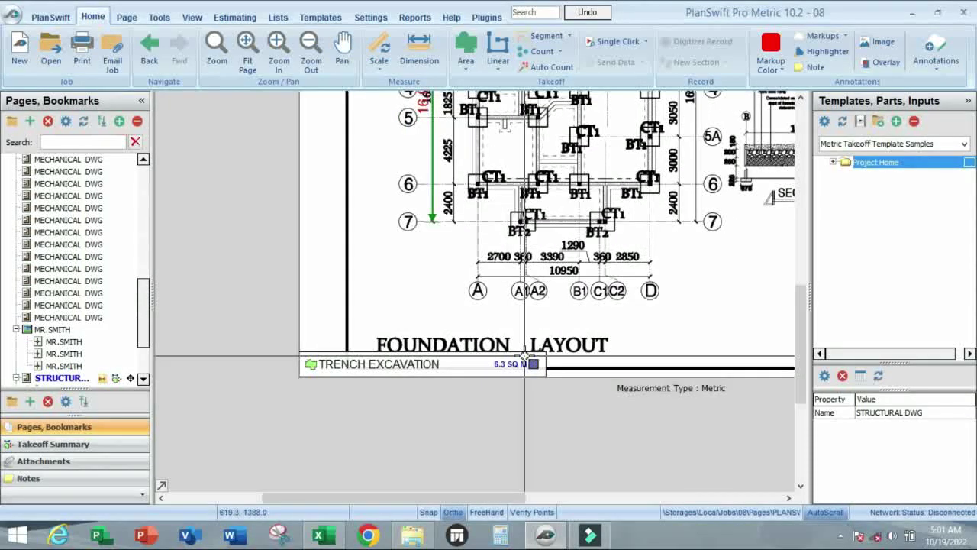
{"action": "scroll", "coordinate": [484, 400], "scroll_direction": "up", "scroll_amount": 2}
{"action": "scroll", "coordinate": [474, 413], "scroll_direction": "down", "scroll_amount": 2}
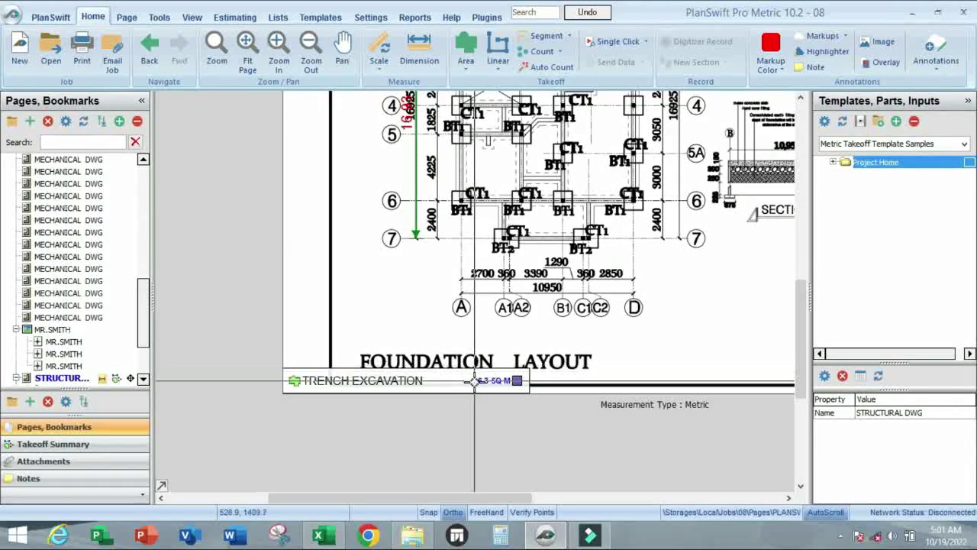
{"action": "scroll", "coordinate": [475, 359], "scroll_direction": "down", "scroll_amount": 2}
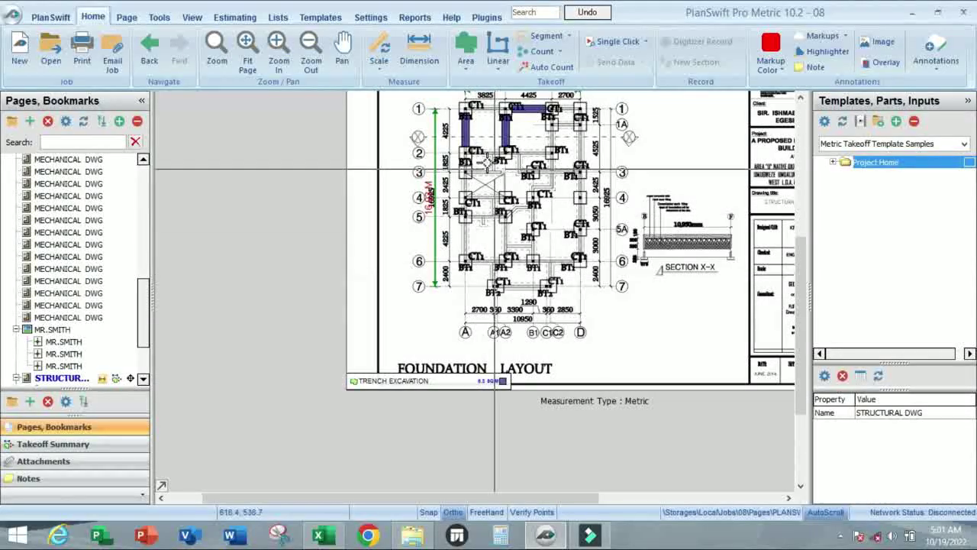
{"action": "scroll", "coordinate": [480, 140], "scroll_direction": "up", "scroll_amount": 2}
{"action": "scroll", "coordinate": [487, 251], "scroll_direction": "down", "scroll_amount": 2}
- Create an area takeoff named COL. PIT EXCV. for the column pit excavation on the foundation layout
{"action": "scroll", "coordinate": [515, 185], "scroll_direction": "up", "scroll_amount": 3}
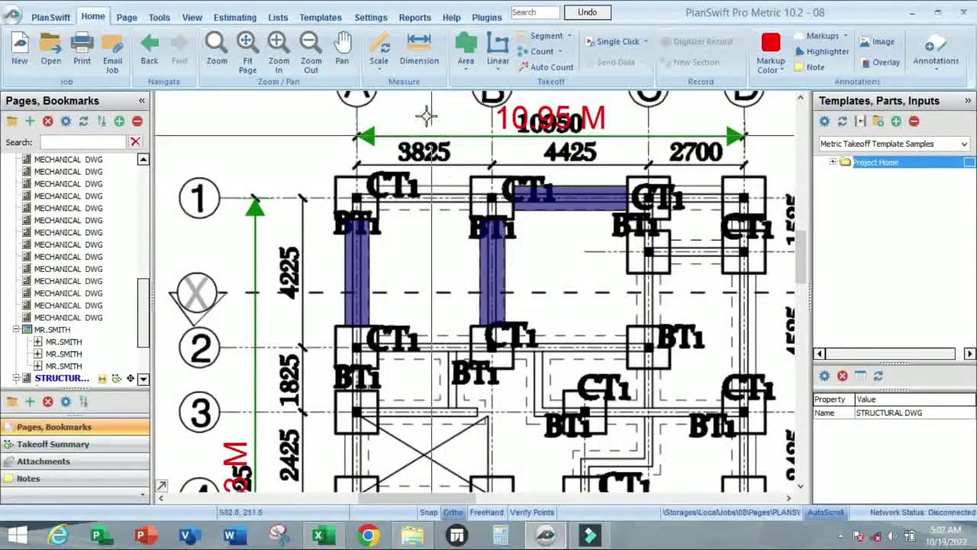
{"action": "left_click", "coordinate": [468, 47]}
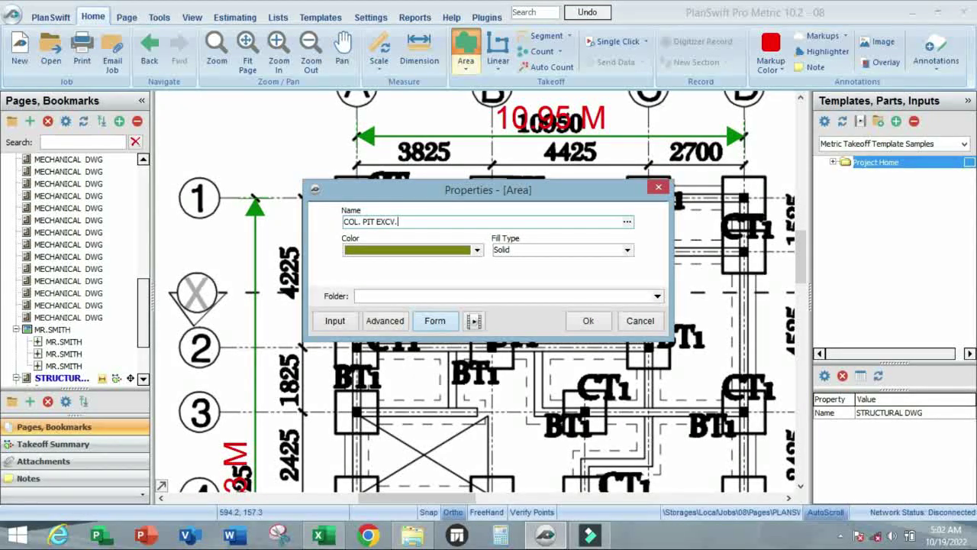
{"action": "left_click", "coordinate": [589, 321]}
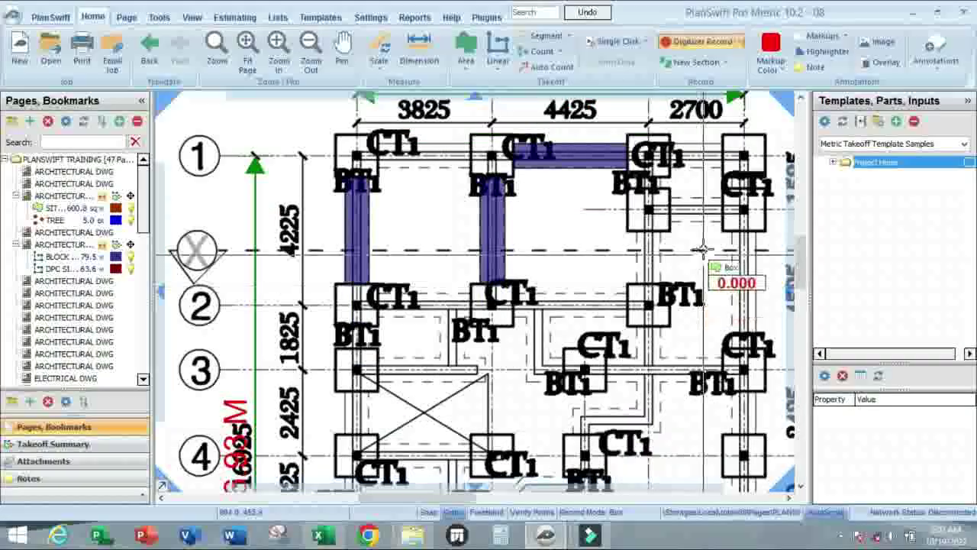
- Box the column base at gridlines C and 1A into the COL. PIT EXCV. takeoff, and stop recording
{"action": "scroll", "coordinate": [668, 243], "scroll_direction": "up", "scroll_amount": 5}
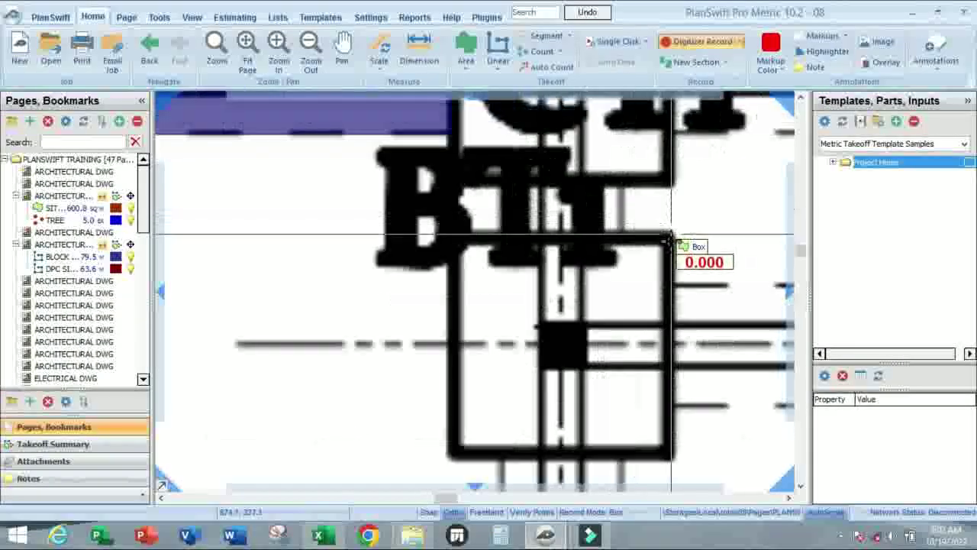
{"action": "left_click", "coordinate": [670, 242]}
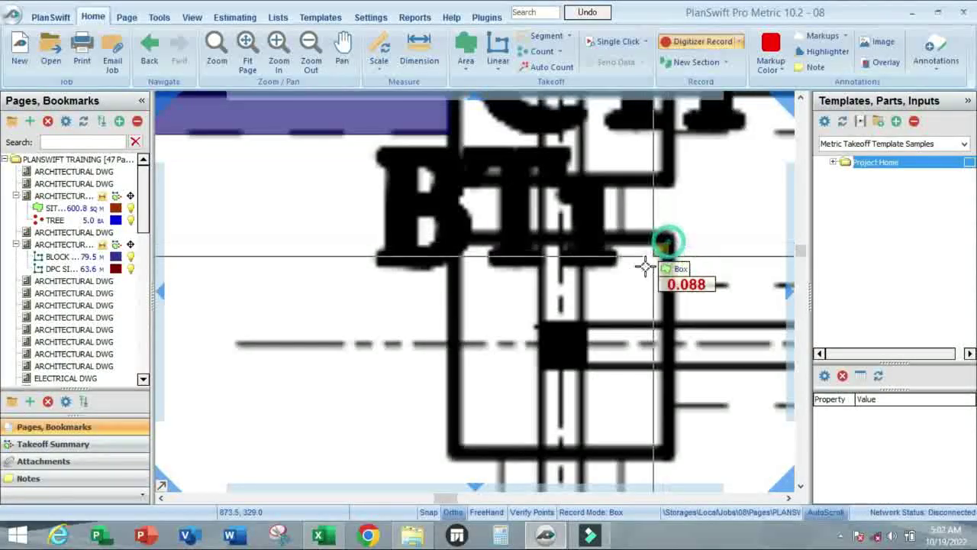
{"action": "left_click", "coordinate": [453, 453]}
{"action": "right_click", "coordinate": [453, 453]}
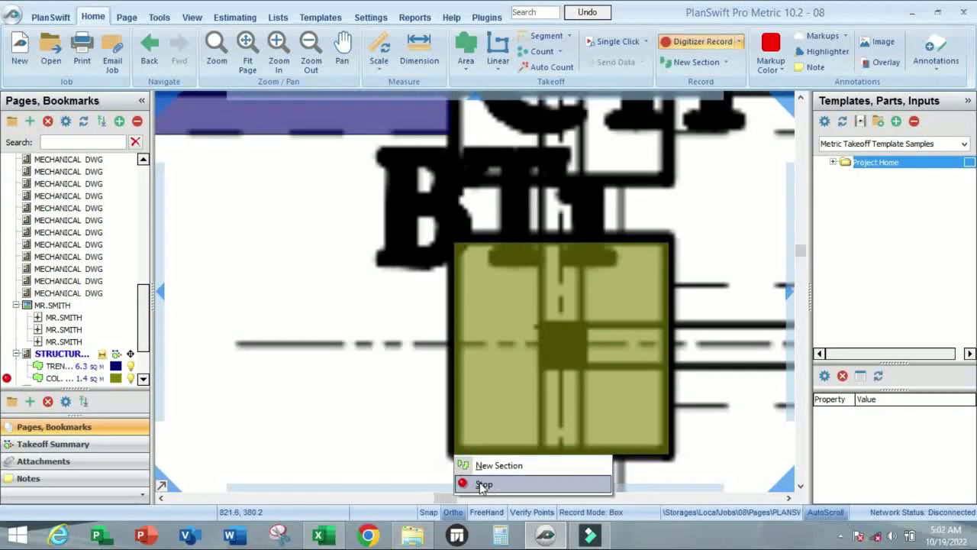
{"action": "left_click", "coordinate": [482, 484]}
- Resume the COL. PIT EXCV. takeoff, box the column base at gridlines C and 2, and stop recording
{"action": "scroll", "coordinate": [497, 391], "scroll_direction": "down", "scroll_amount": 8}
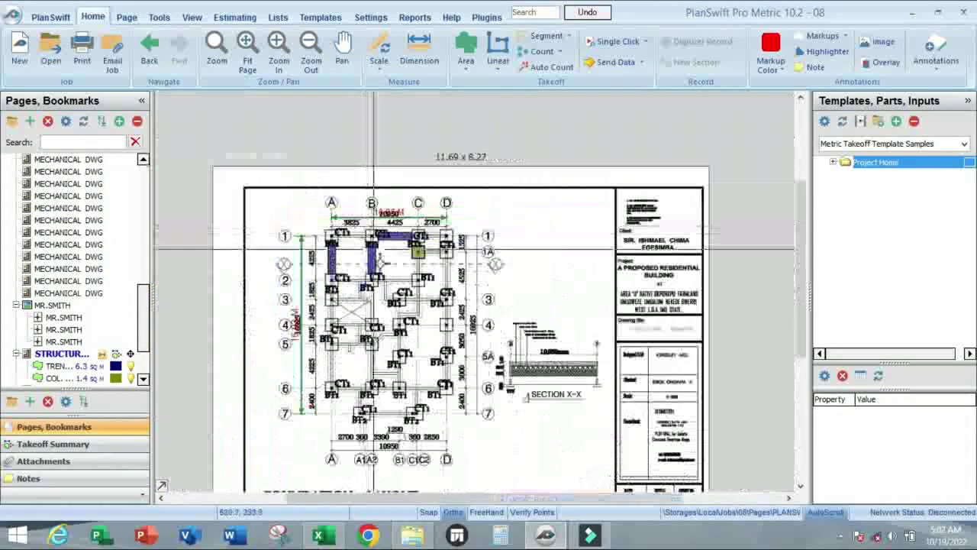
{"action": "scroll", "coordinate": [412, 279], "scroll_direction": "up", "scroll_amount": 2}
{"action": "scroll", "coordinate": [412, 279], "scroll_direction": "up", "scroll_amount": 5}
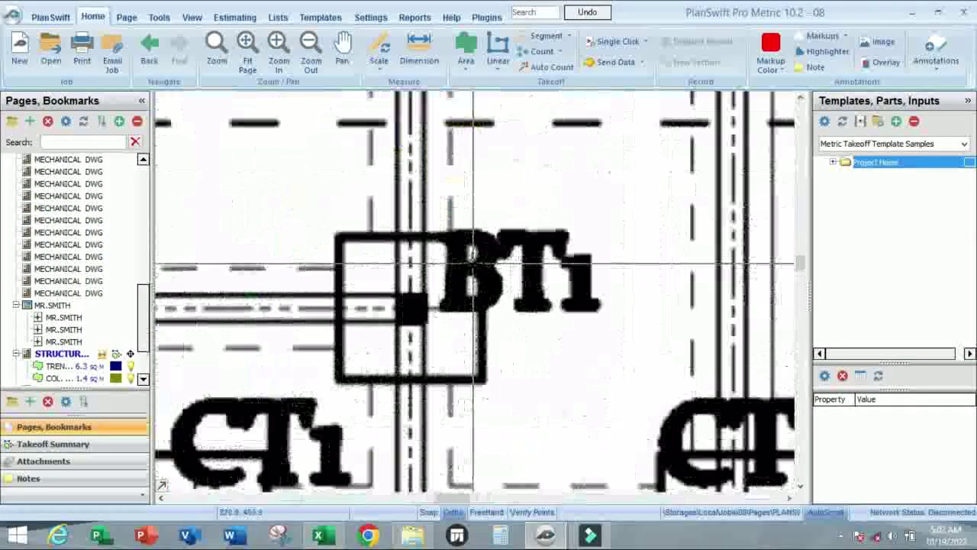
{"action": "left_click", "coordinate": [7, 379]}
{"action": "scroll", "coordinate": [359, 260], "scroll_direction": "up", "scroll_amount": 4}
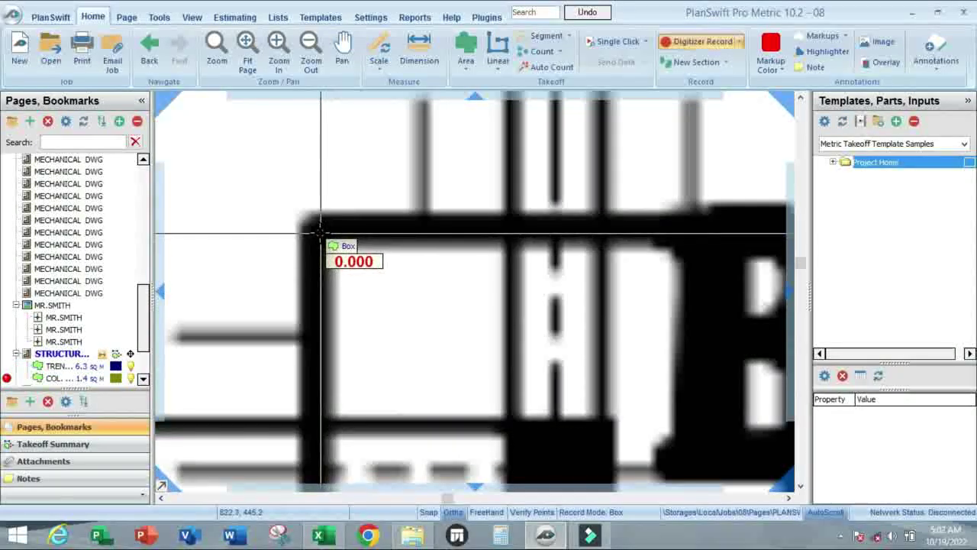
{"action": "scroll", "coordinate": [326, 221], "scroll_direction": "down", "scroll_amount": 3}
{"action": "scroll", "coordinate": [375, 284], "scroll_direction": "up", "scroll_amount": 3}
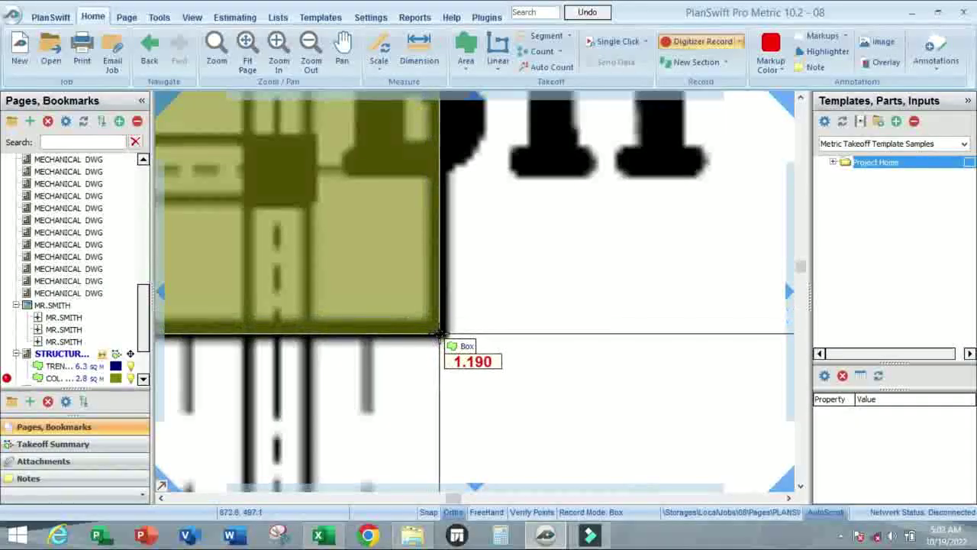
{"action": "left_click", "coordinate": [439, 334]}
{"action": "right_click", "coordinate": [439, 334]}
{"action": "left_click", "coordinate": [469, 362]}
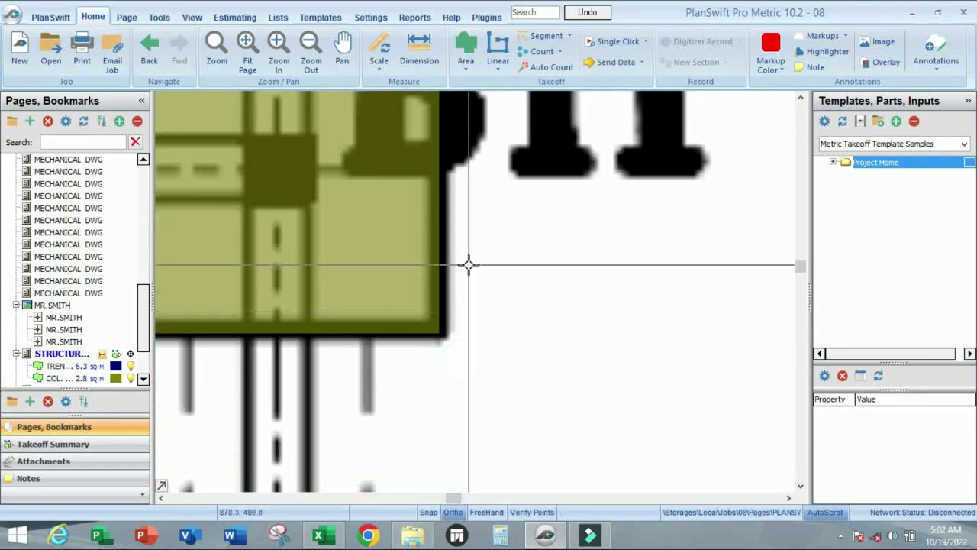
- Examine the boxed column pits, the remaining column bases and the legend across the whole foundation layout
{"action": "scroll", "coordinate": [469, 264], "scroll_direction": "down", "scroll_amount": 5}
{"action": "scroll", "coordinate": [465, 252], "scroll_direction": "down", "scroll_amount": 3}
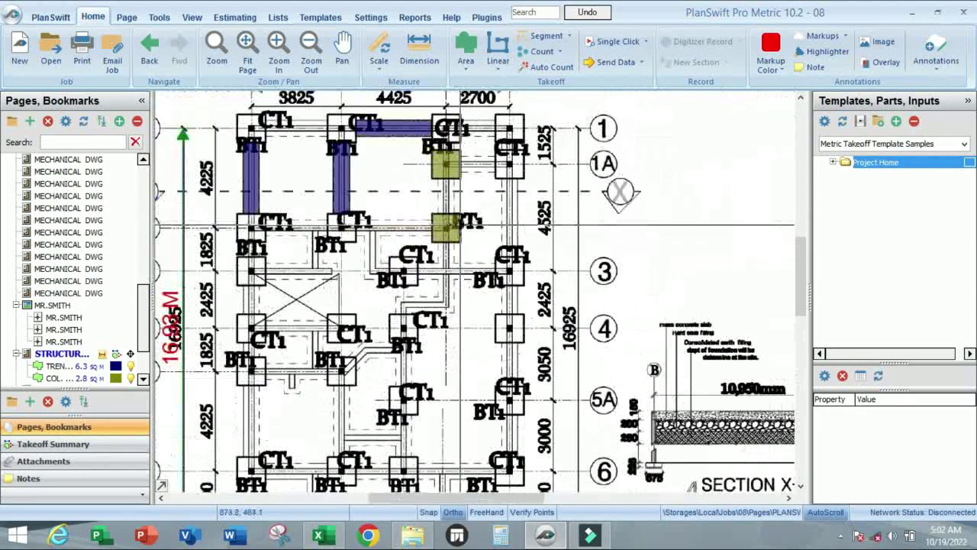
{"action": "scroll", "coordinate": [450, 168], "scroll_direction": "up", "scroll_amount": 2}
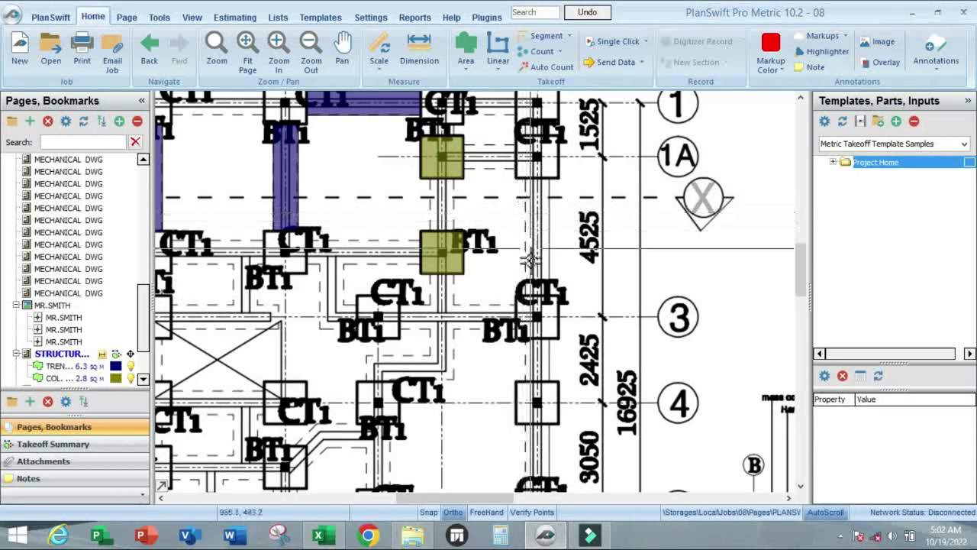
{"action": "scroll", "coordinate": [433, 151], "scroll_direction": "down", "scroll_amount": 3}
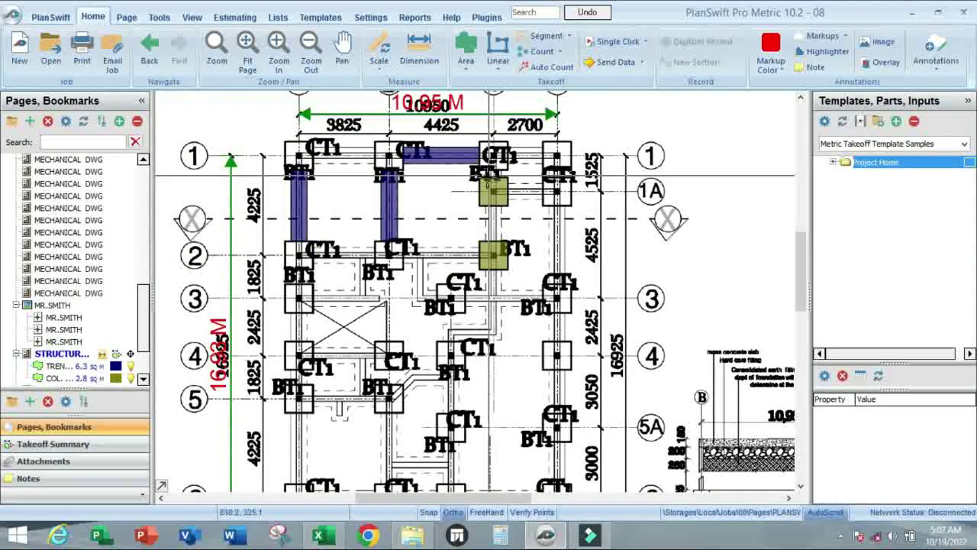
{"action": "scroll", "coordinate": [292, 286], "scroll_direction": "up", "scroll_amount": 2}
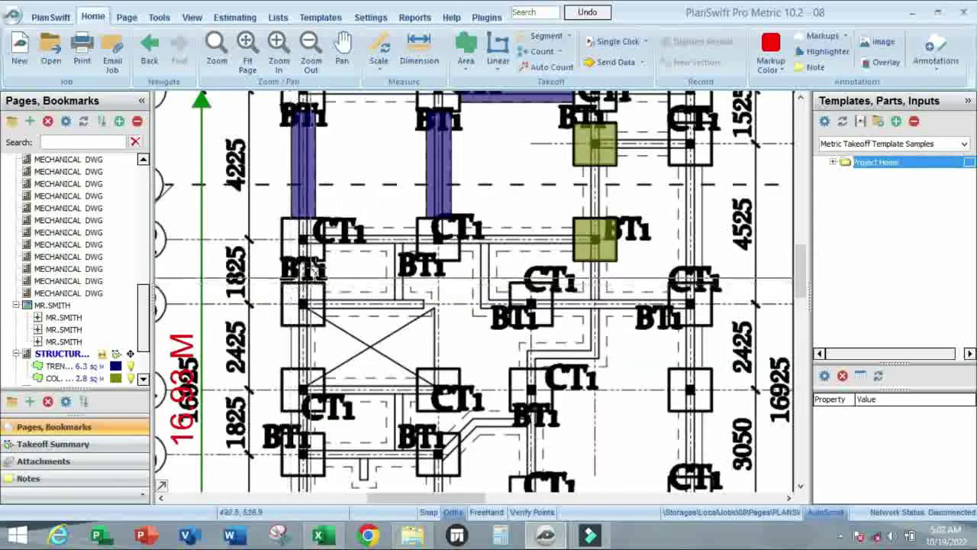
{"action": "scroll", "coordinate": [427, 252], "scroll_direction": "down", "scroll_amount": 3}
{"action": "scroll", "coordinate": [427, 252], "scroll_direction": "down", "scroll_amount": 2}
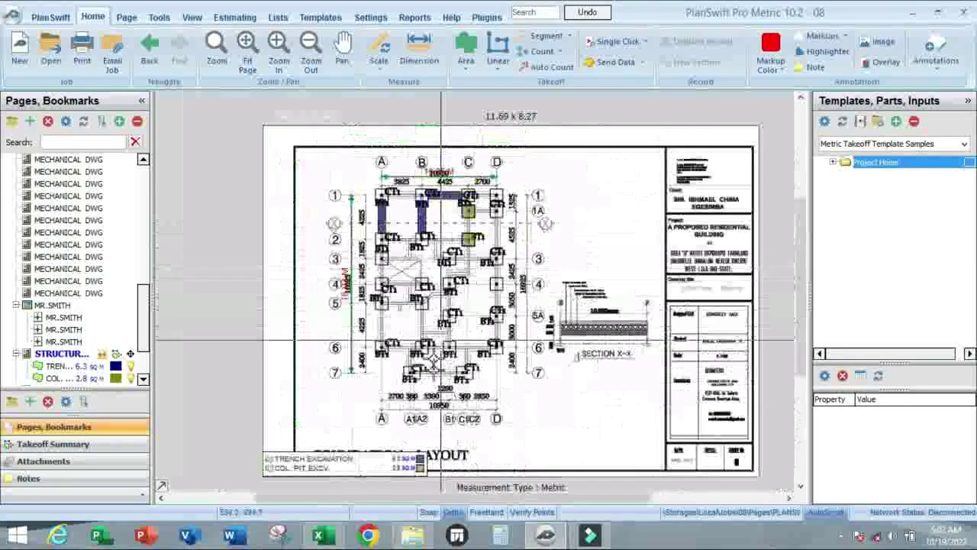
{"action": "scroll", "coordinate": [489, 366], "scroll_direction": "up", "scroll_amount": 4}
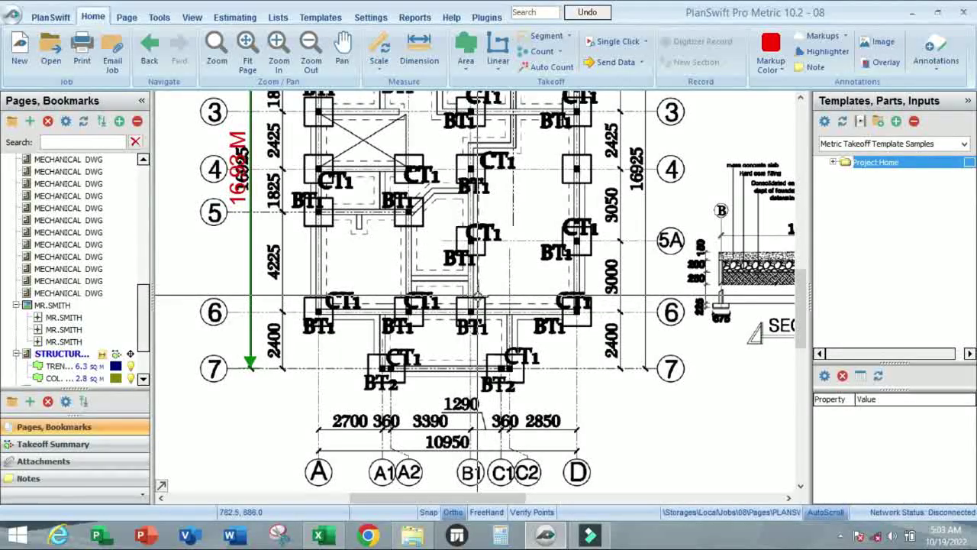
{"action": "scroll", "coordinate": [475, 353], "scroll_direction": "down", "scroll_amount": 2}
{"action": "scroll", "coordinate": [482, 233], "scroll_direction": "up", "scroll_amount": 3}
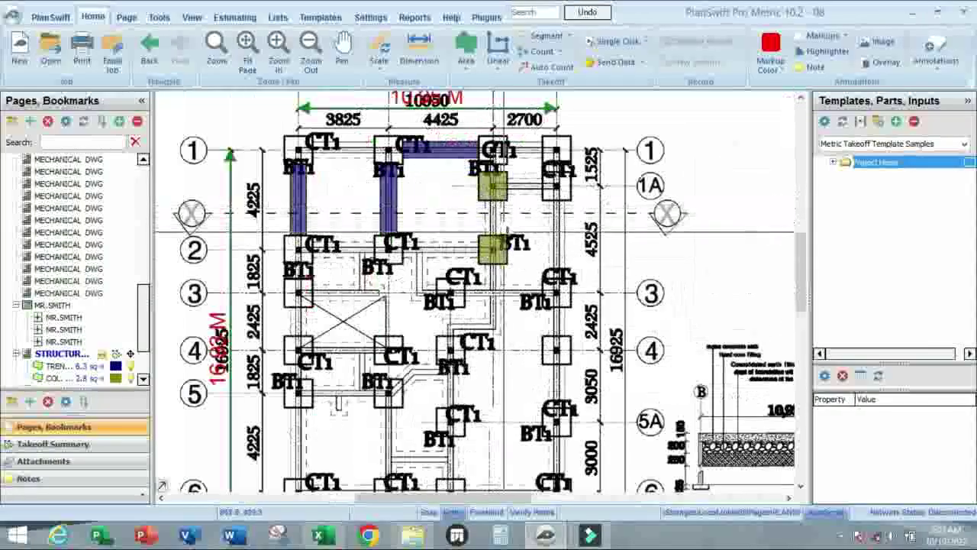
- Examine the area details of the COL. PIT EXCV. section at gridlines C and 1A and the neighbouring pits and trenches
{"action": "scroll", "coordinate": [483, 233], "scroll_direction": "up", "scroll_amount": 2}
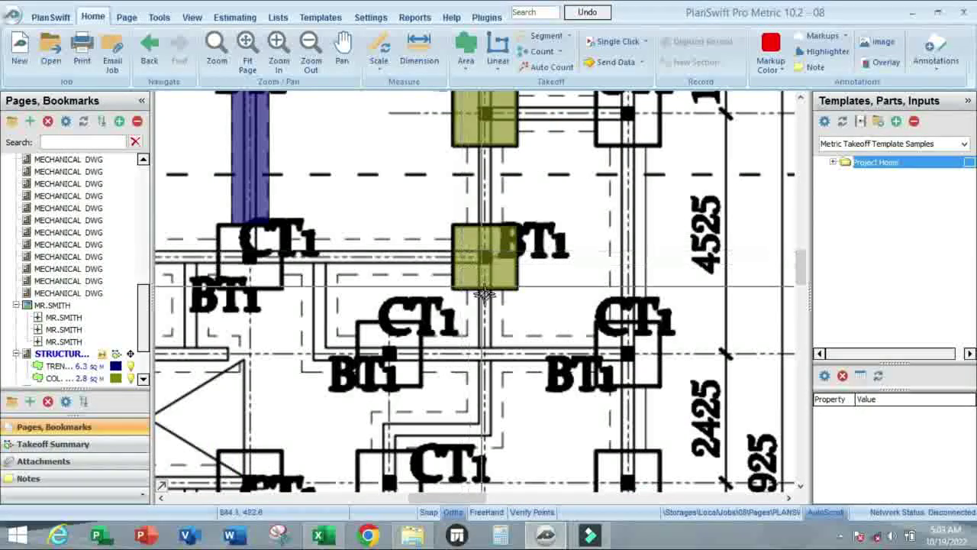
{"action": "scroll", "coordinate": [483, 243], "scroll_direction": "down", "scroll_amount": 3}
{"action": "scroll", "coordinate": [486, 198], "scroll_direction": "up", "scroll_amount": 3}
{"action": "mouse_move", "coordinate": [485, 197]}
{"action": "scroll", "coordinate": [484, 197], "scroll_direction": "up", "scroll_amount": 1}
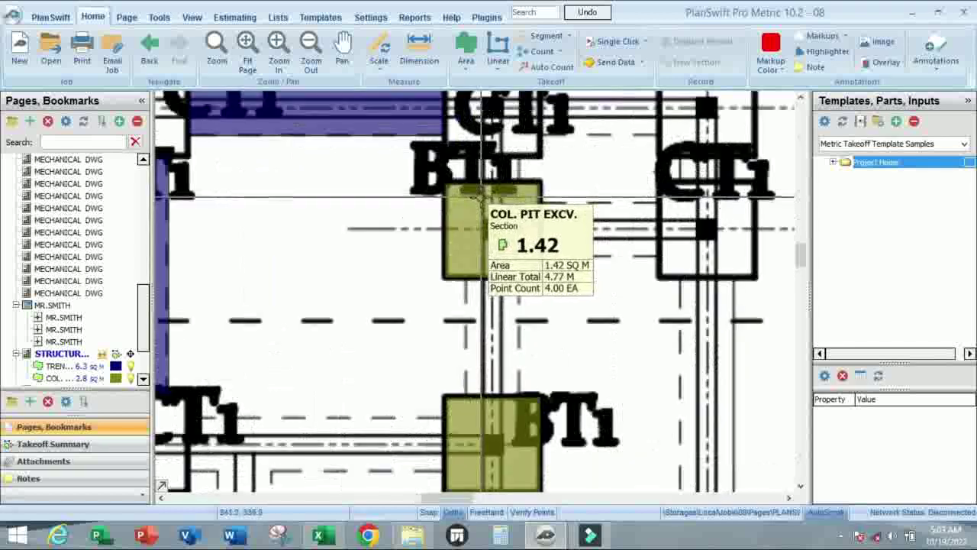
{"action": "scroll", "coordinate": [486, 204], "scroll_direction": "down", "scroll_amount": 2}
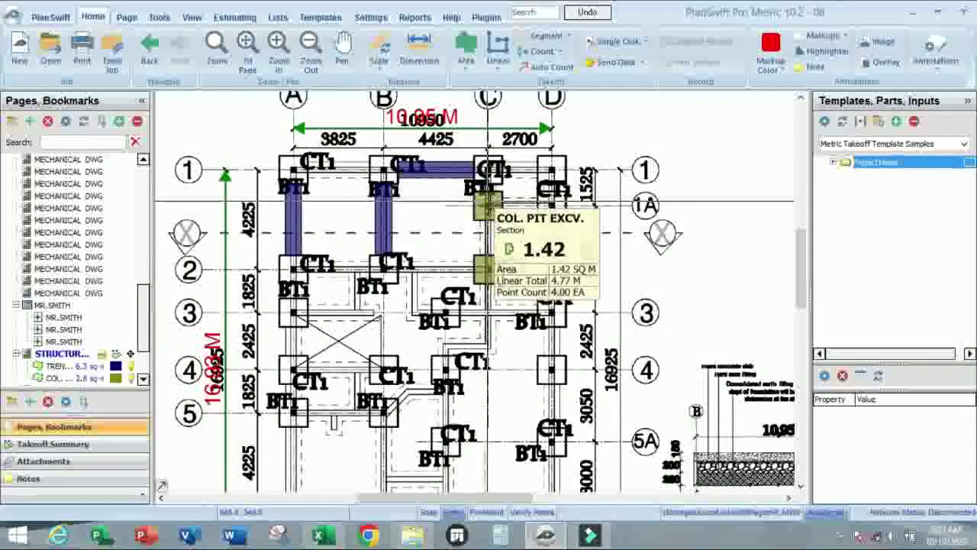
{"action": "scroll", "coordinate": [494, 200], "scroll_direction": "up", "scroll_amount": 1}
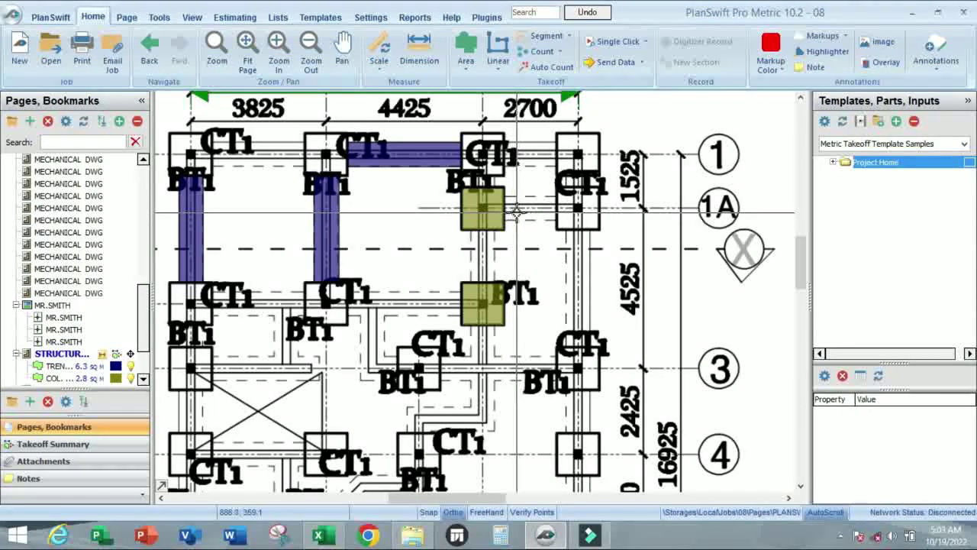
{"action": "scroll", "coordinate": [516, 214], "scroll_direction": "down", "scroll_amount": 3}
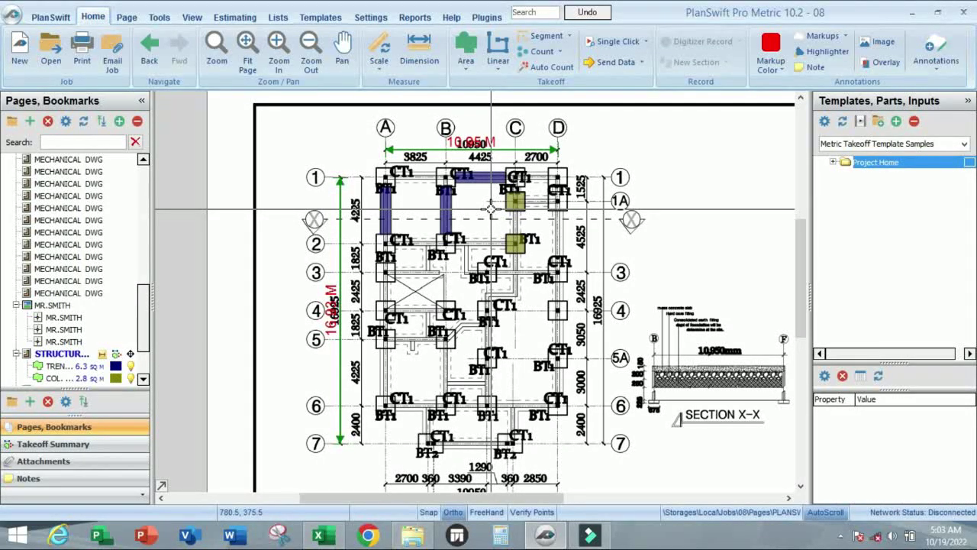
{"action": "scroll", "coordinate": [534, 208], "scroll_direction": "up", "scroll_amount": 3}
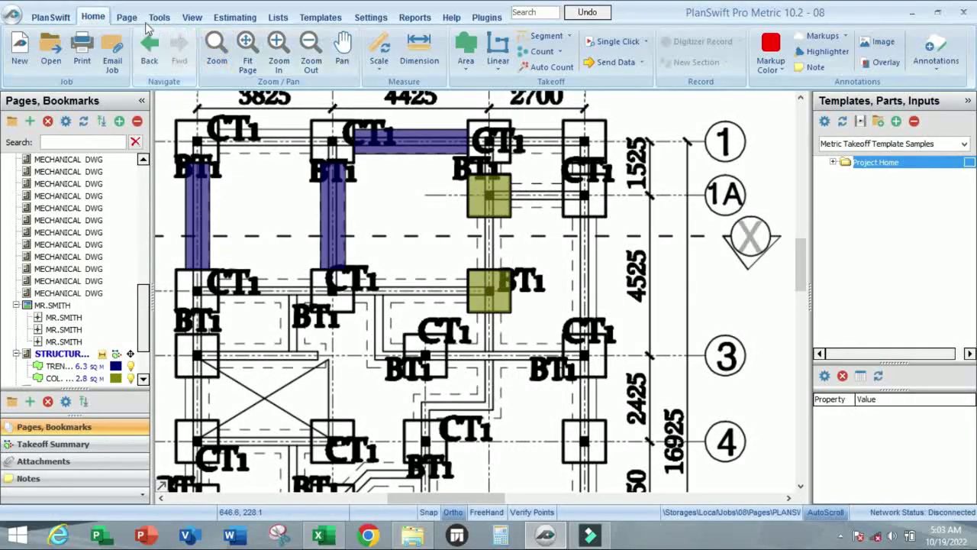
- Review the estimate's takeoff items one by one, from SITE CLEARANCE to COL. PIT EXCV., with their quantities and units
{"action": "left_click", "coordinate": [238, 18]}
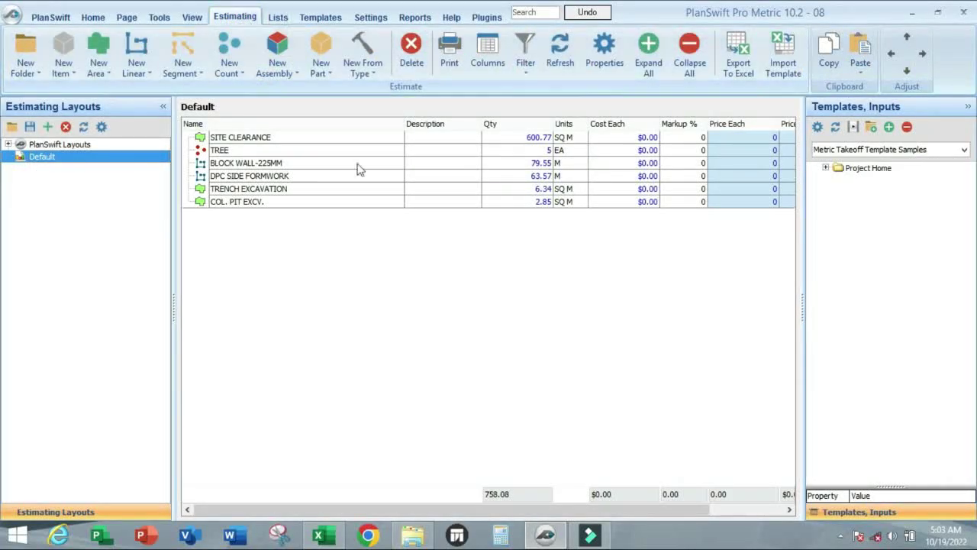
{"action": "left_click", "coordinate": [278, 191]}
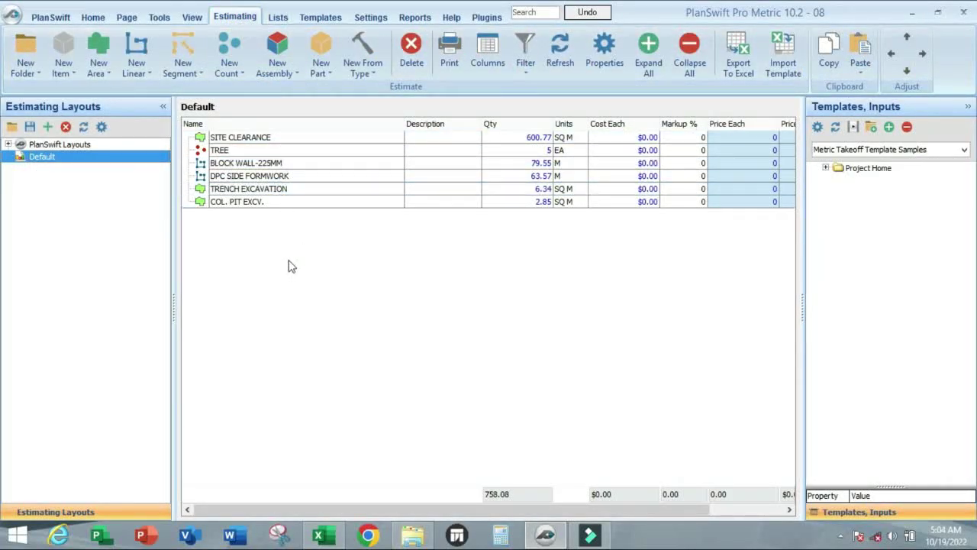
{"action": "left_click", "coordinate": [278, 174]}
{"action": "left_click", "coordinate": [213, 139]}
{"action": "left_click", "coordinate": [211, 151]}
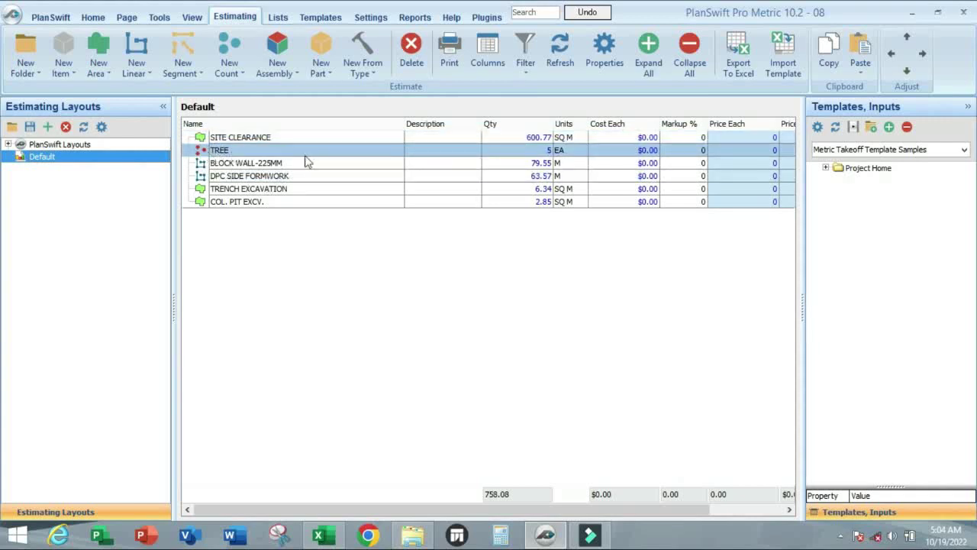
{"action": "left_click", "coordinate": [218, 163]}
{"action": "left_click", "coordinate": [219, 175]}
{"action": "left_click", "coordinate": [260, 188]}
{"action": "left_click", "coordinate": [229, 201]}
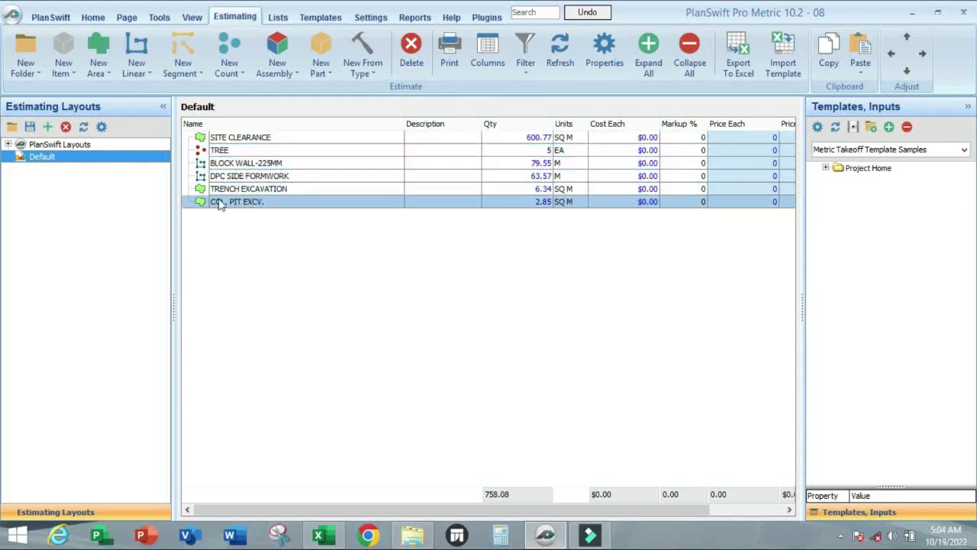
{"action": "left_click", "coordinate": [273, 218]}
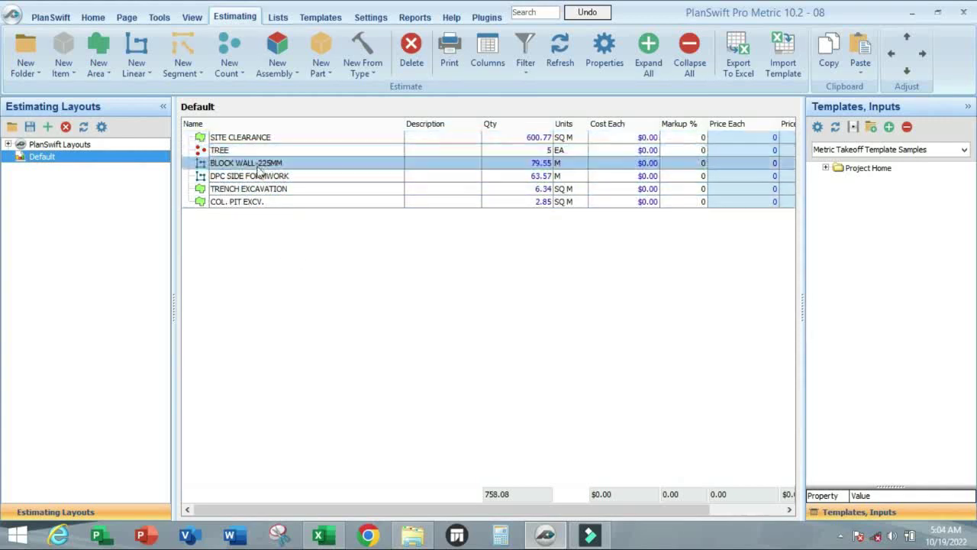
- Export the estimate to Excel, switch to the exported Sheet1 workbook and maximize its window
{"action": "left_click", "coordinate": [738, 68]}
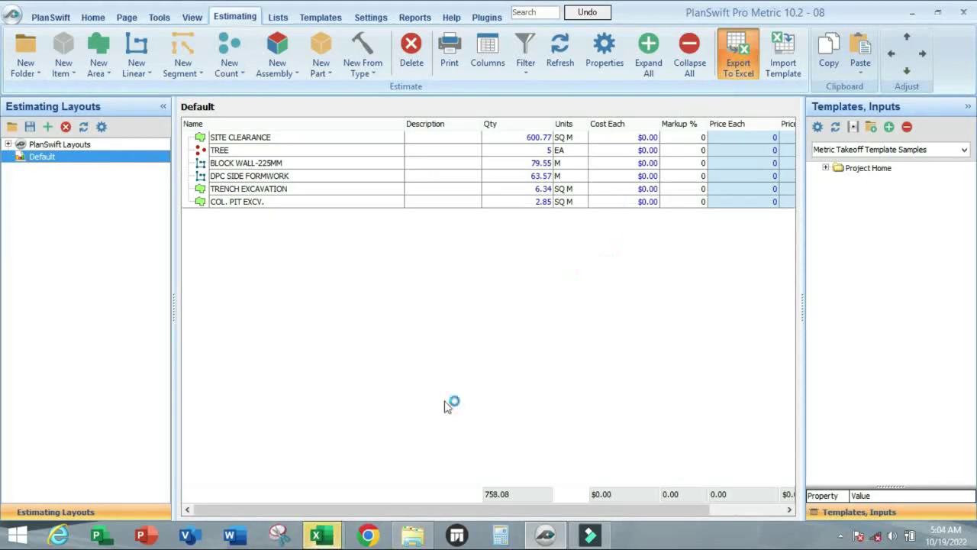
{"action": "mouse_move", "coordinate": [317, 537]}
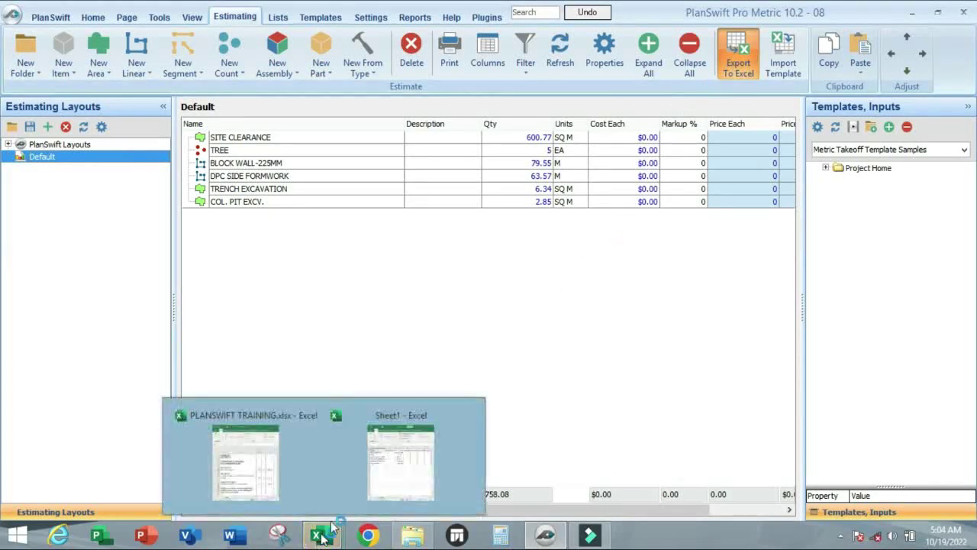
{"action": "left_click", "coordinate": [407, 456]}
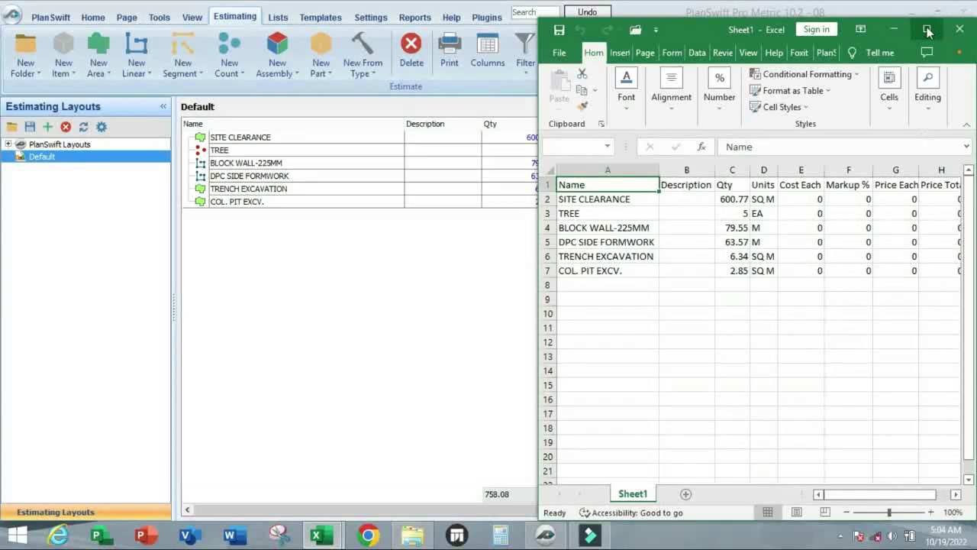
{"action": "left_click", "coordinate": [927, 29]}
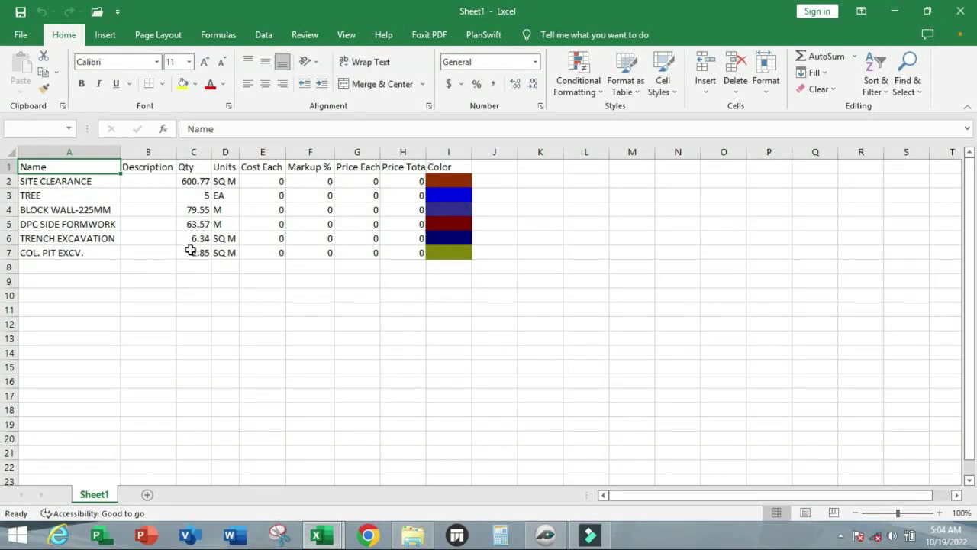
- Widen the Description column in the exported estimate sheet to about twice its width
{"action": "left_click", "coordinate": [162, 181]}
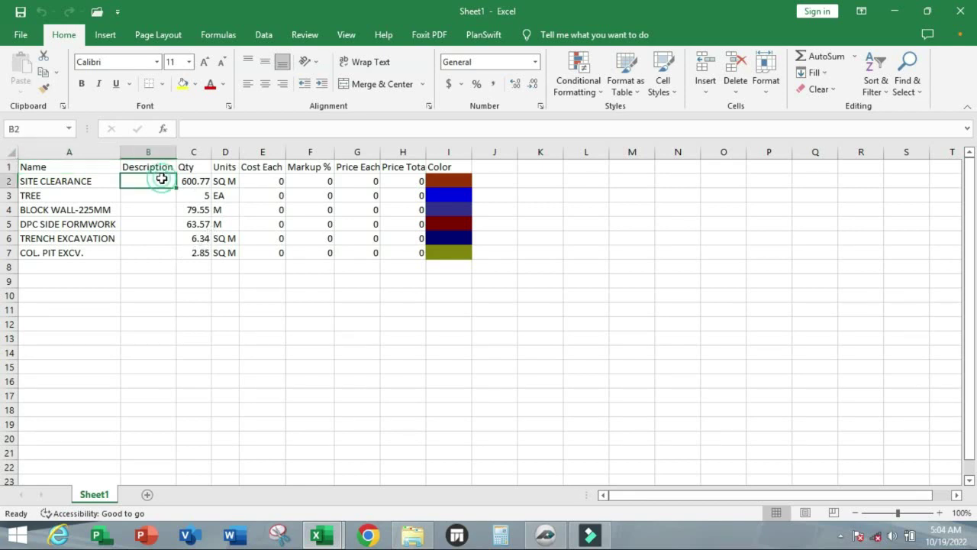
{"action": "left_click_drag", "start_coordinate": [173, 152], "coordinate": [240, 154]}
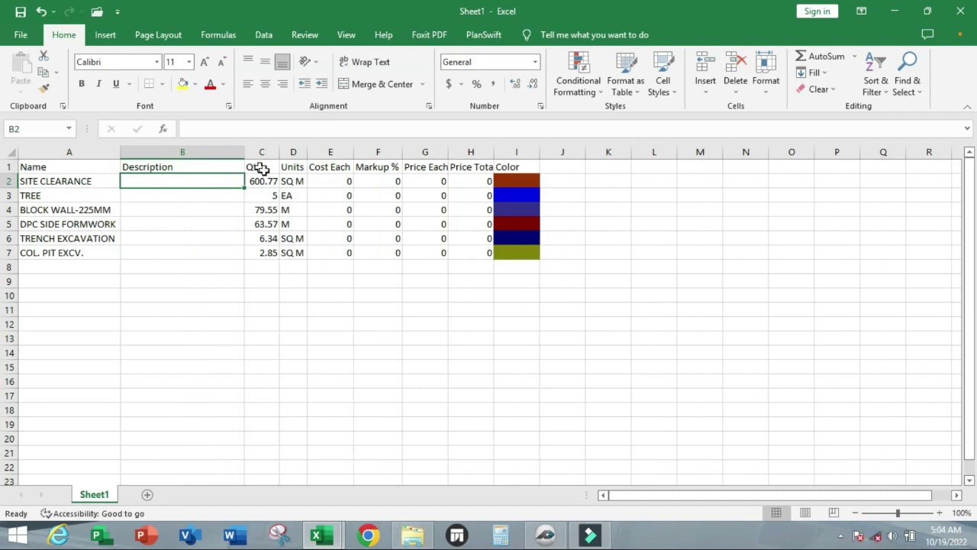
- Center-align the Qty and Units values of all takeoff items in the exported estimate sheet
{"action": "left_click_drag", "start_coordinate": [260, 186], "coordinate": [267, 267]}
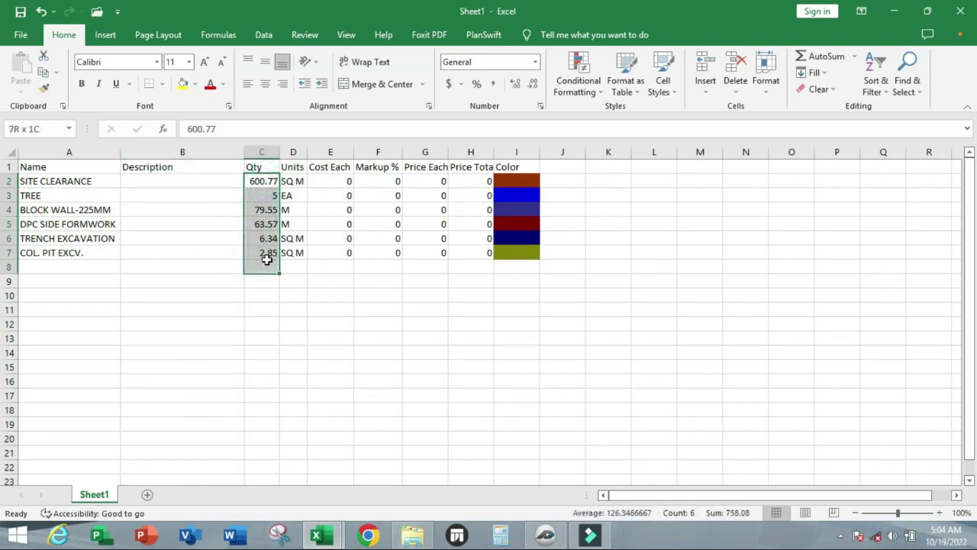
{"action": "left_click", "coordinate": [265, 83]}
{"action": "left_click_drag", "start_coordinate": [292, 186], "coordinate": [297, 251]}
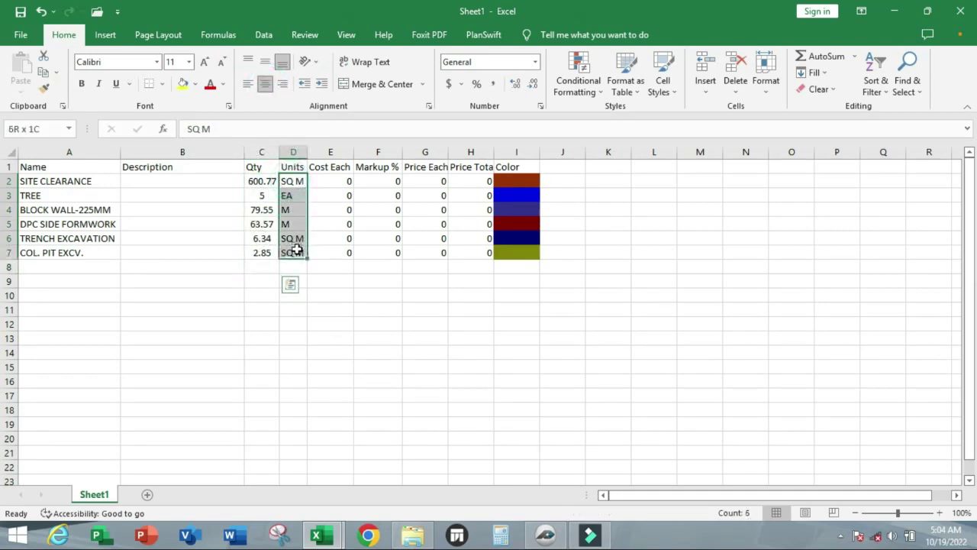
{"action": "left_click", "coordinate": [265, 83]}
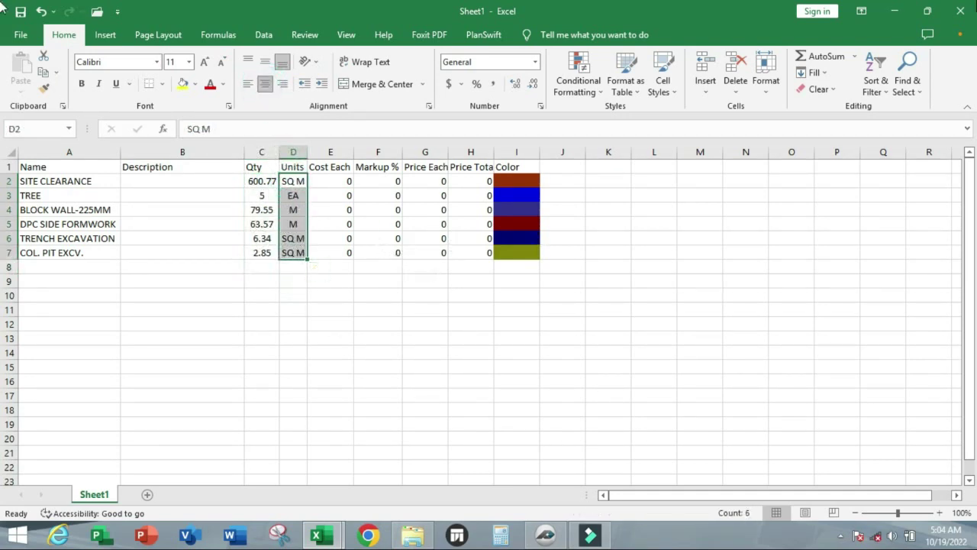
- Minimize the exported Sheet1 workbook and return to the foundation plan in PlanSwift
{"action": "left_click", "coordinate": [927, 11]}
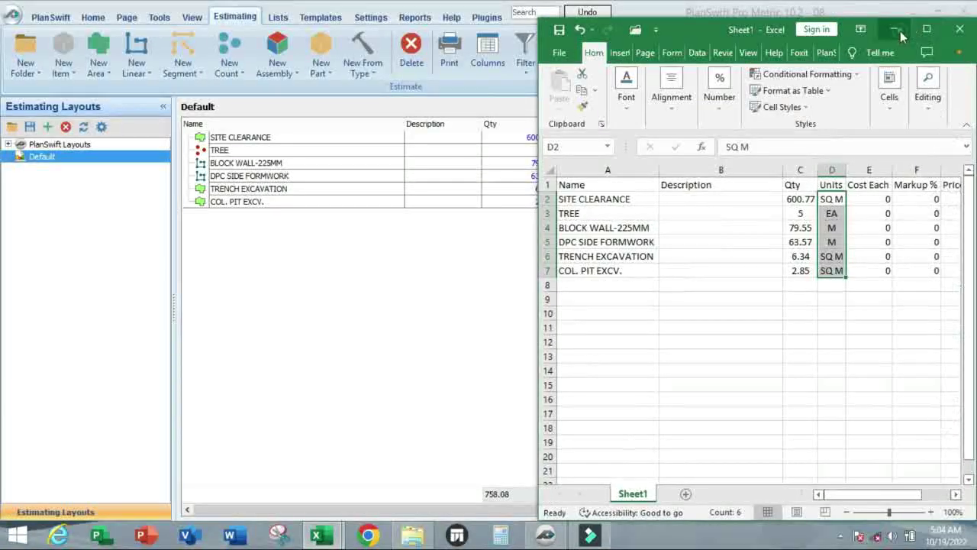
{"action": "left_click", "coordinate": [899, 31]}
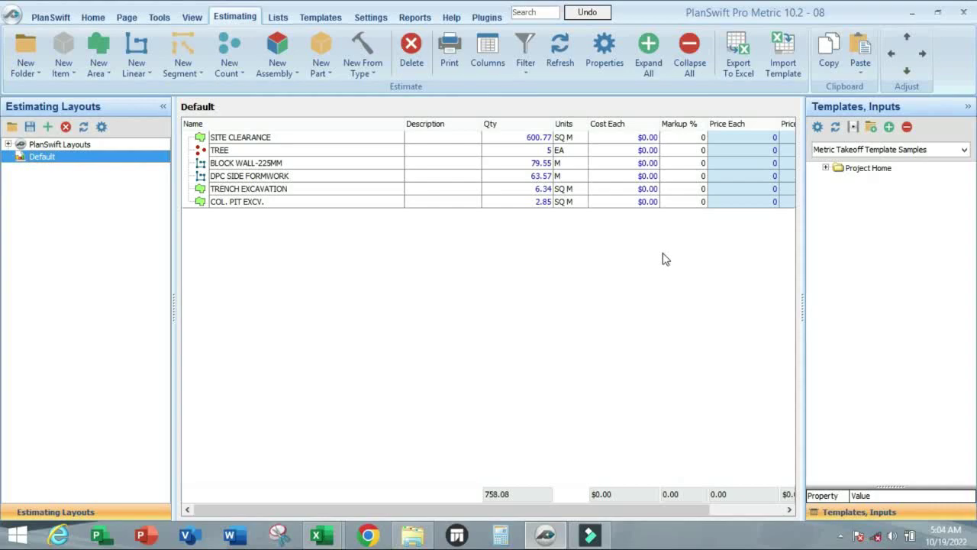
{"action": "left_click", "coordinate": [90, 16]}
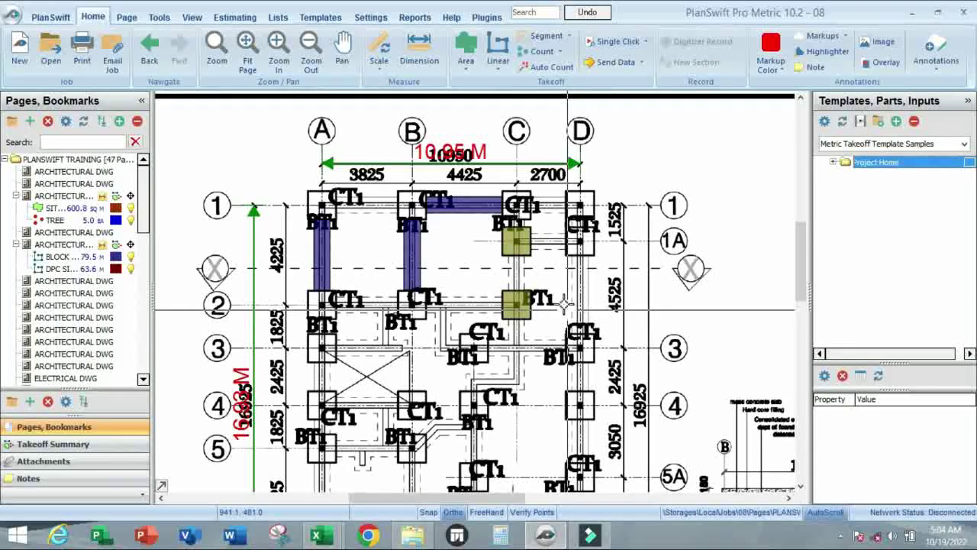
{"action": "scroll", "coordinate": [544, 280], "scroll_direction": "up", "scroll_amount": 1}
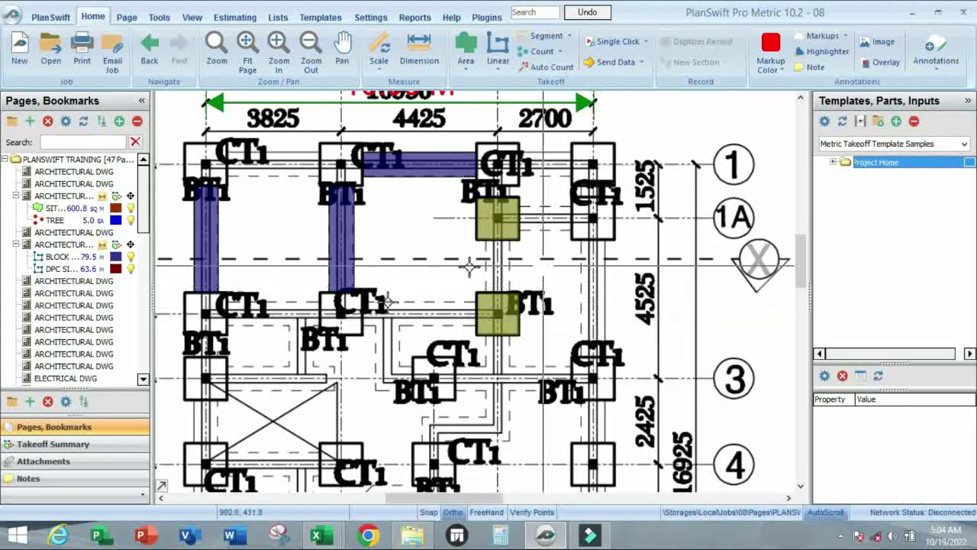
- Switch to the PLANSWIFT TRAINING.xlsx bill of quantities workbook in Excel and maximize its window
{"action": "mouse_move", "coordinate": [319, 537]}
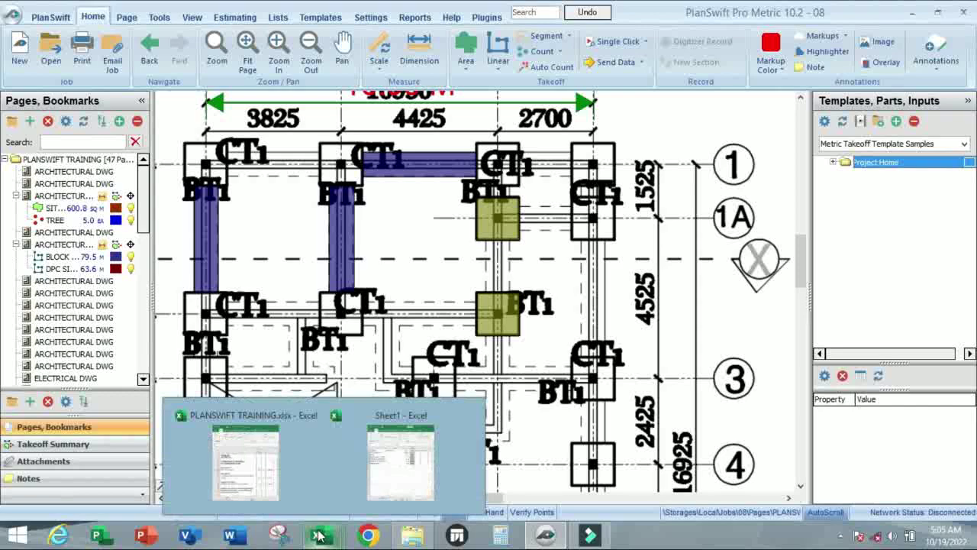
{"action": "left_click", "coordinate": [245, 458]}
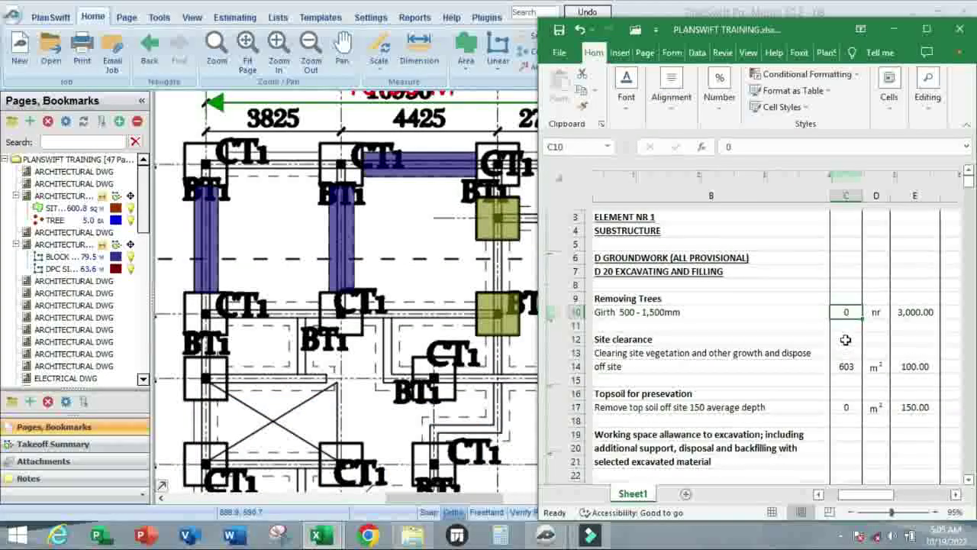
{"action": "left_click", "coordinate": [927, 34]}
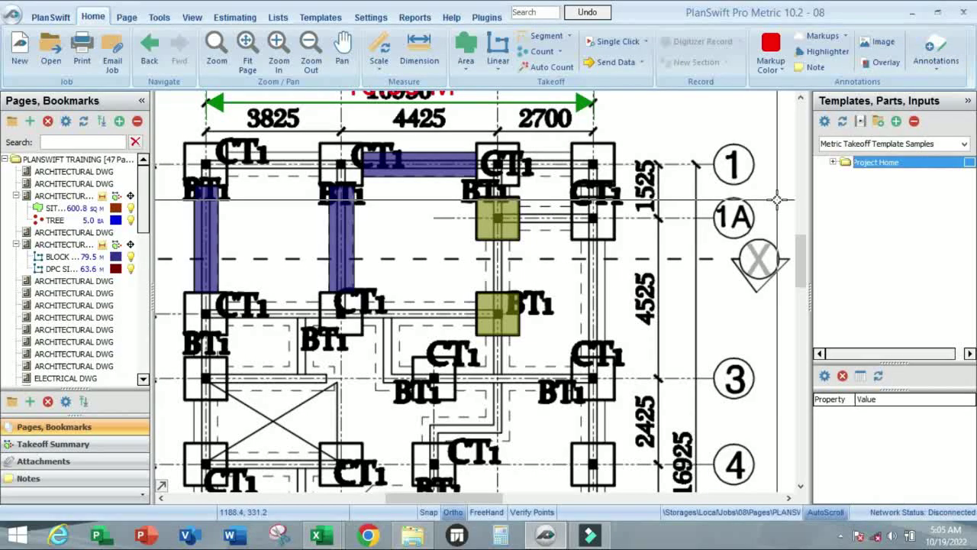
{"action": "mouse_move", "coordinate": [319, 539]}
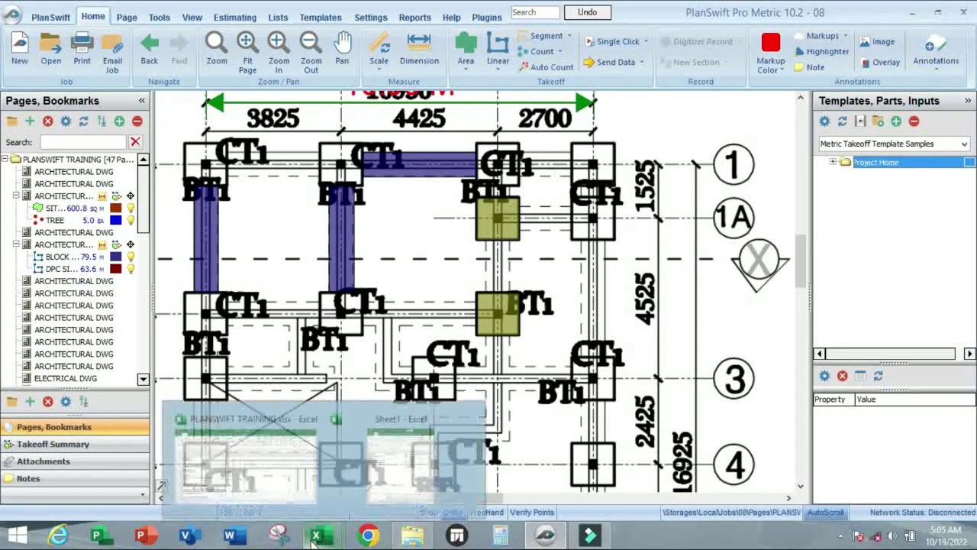
{"action": "left_click", "coordinate": [267, 462]}
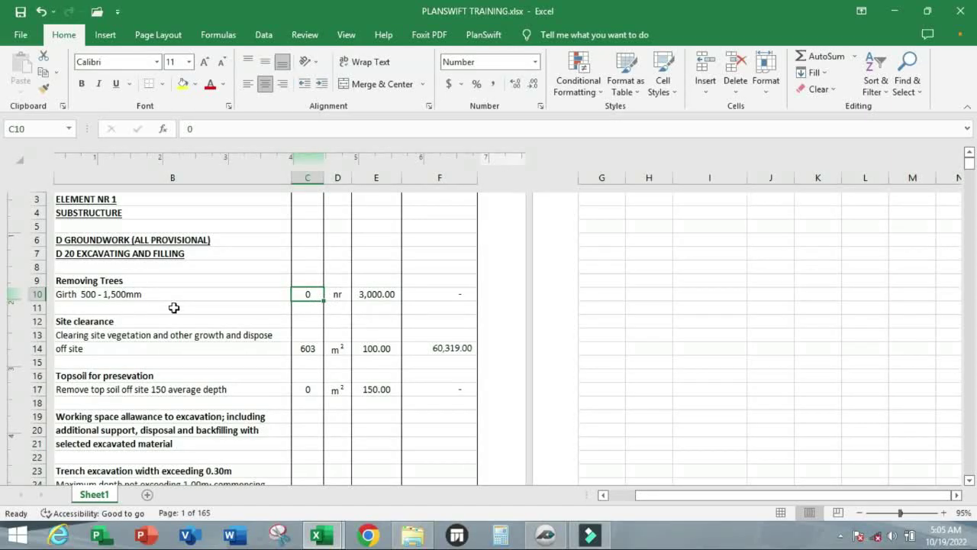
- Start the PlanSwift connection from the Removing Trees quantity cell C10 and decline opening the linked job
{"action": "left_click", "coordinate": [483, 35]}
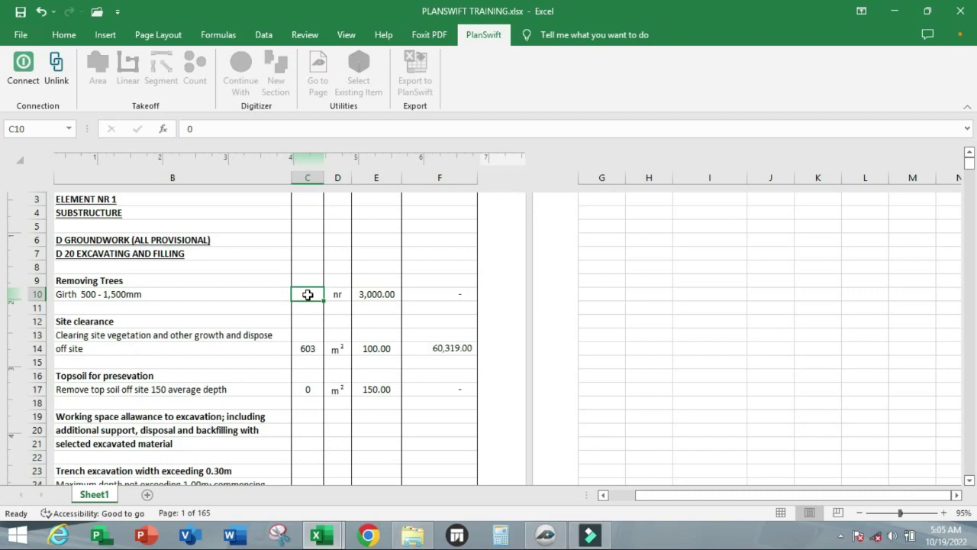
{"action": "left_click", "coordinate": [495, 38]}
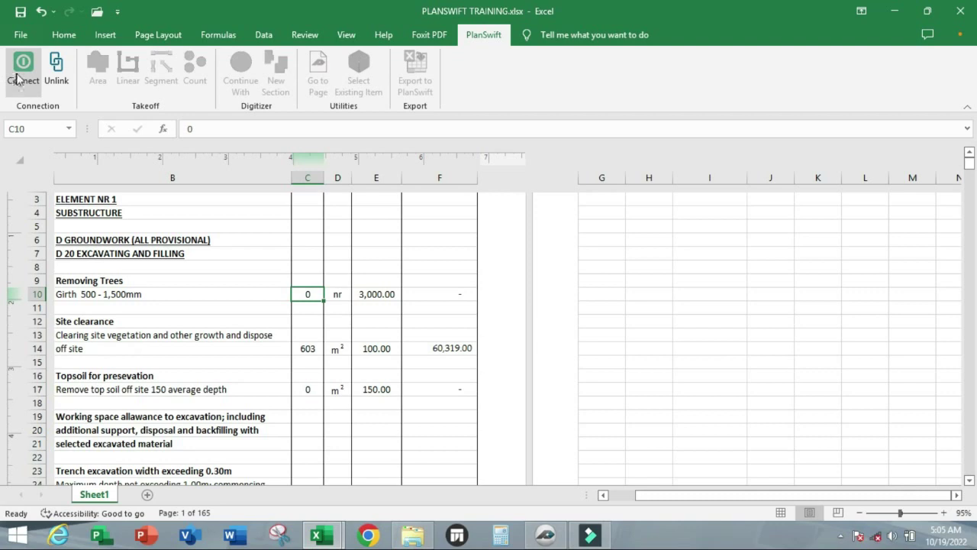
{"action": "right_click", "coordinate": [306, 298]}
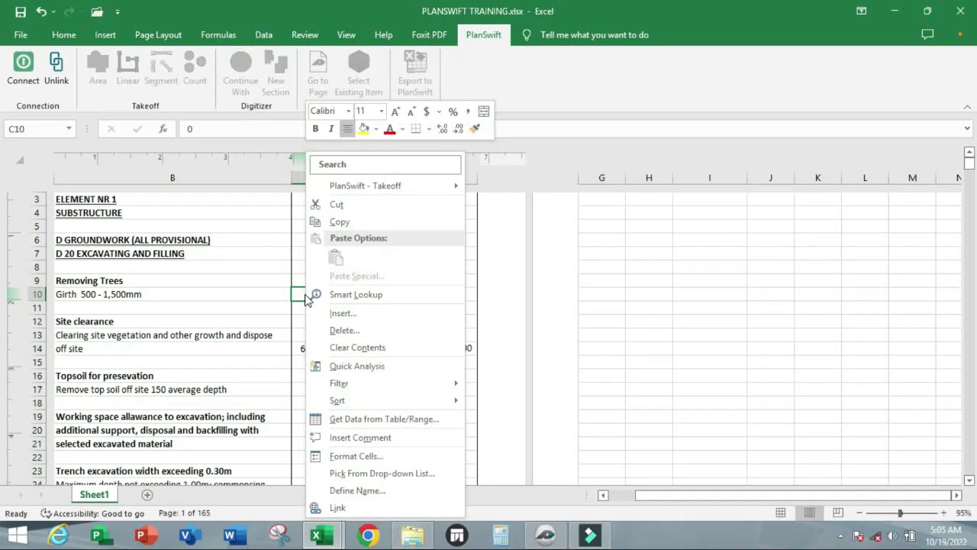
{"action": "mouse_move", "coordinate": [433, 192]}
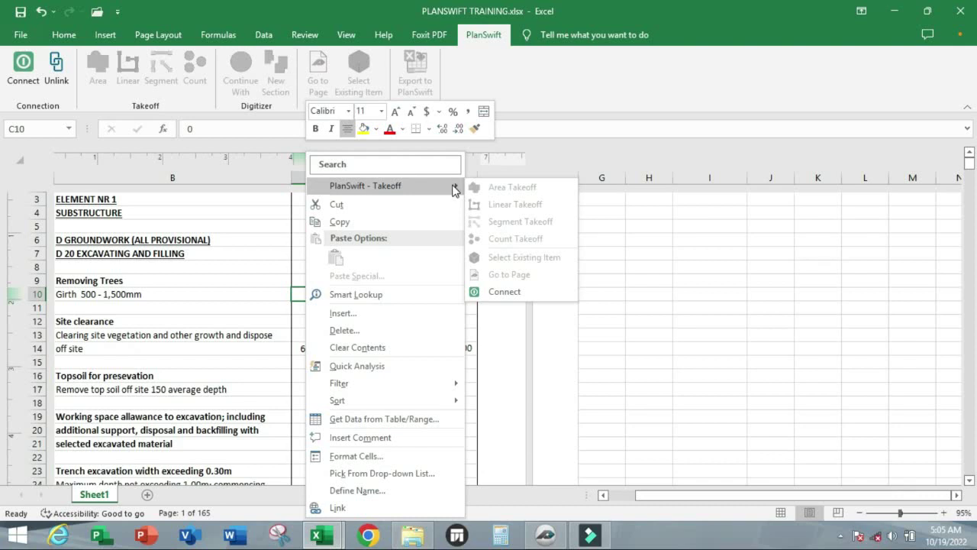
{"action": "left_click", "coordinate": [505, 292]}
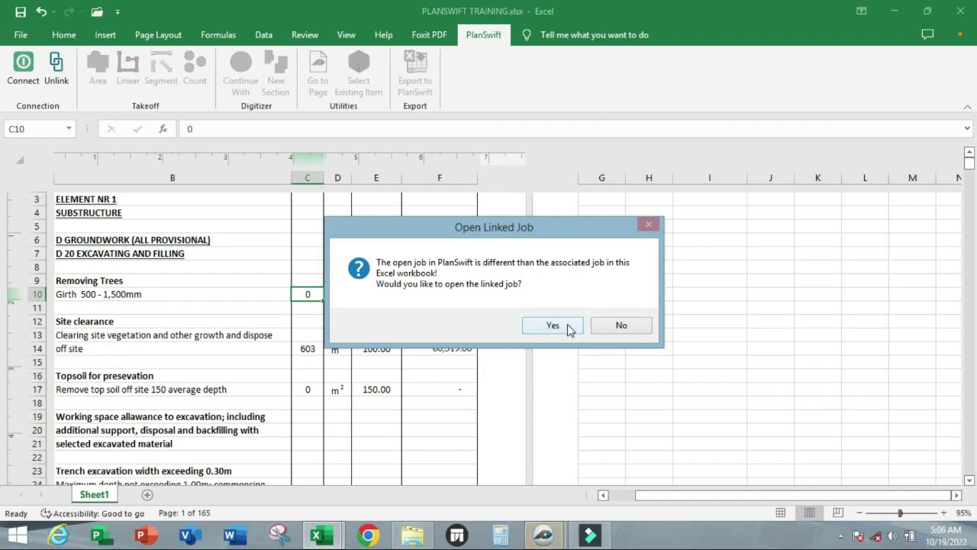
{"action": "left_click", "coordinate": [626, 326]}
- Restore the workbook window to its smaller size and continue past PlanSwift's missing-file warning without viewing more information
{"action": "left_click", "coordinate": [927, 12]}
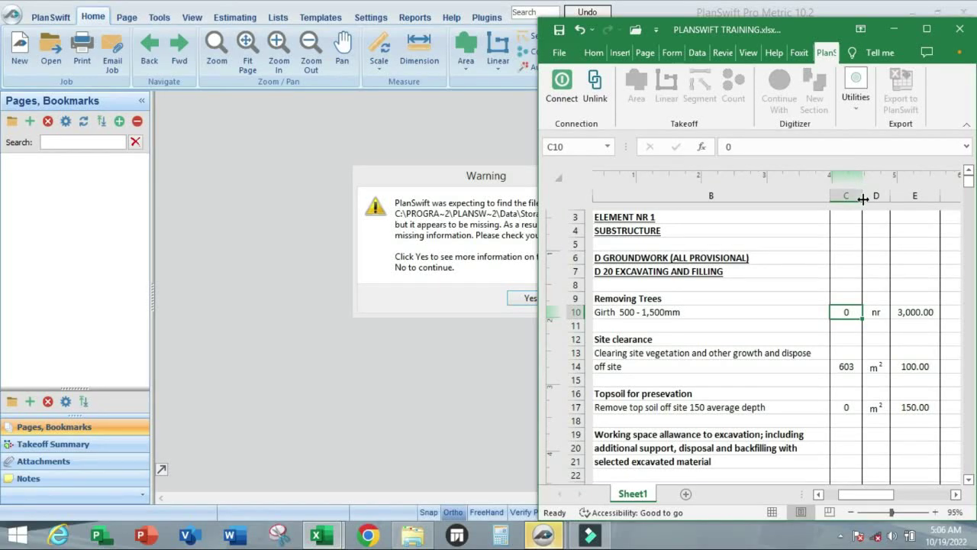
{"action": "left_click", "coordinate": [414, 288]}
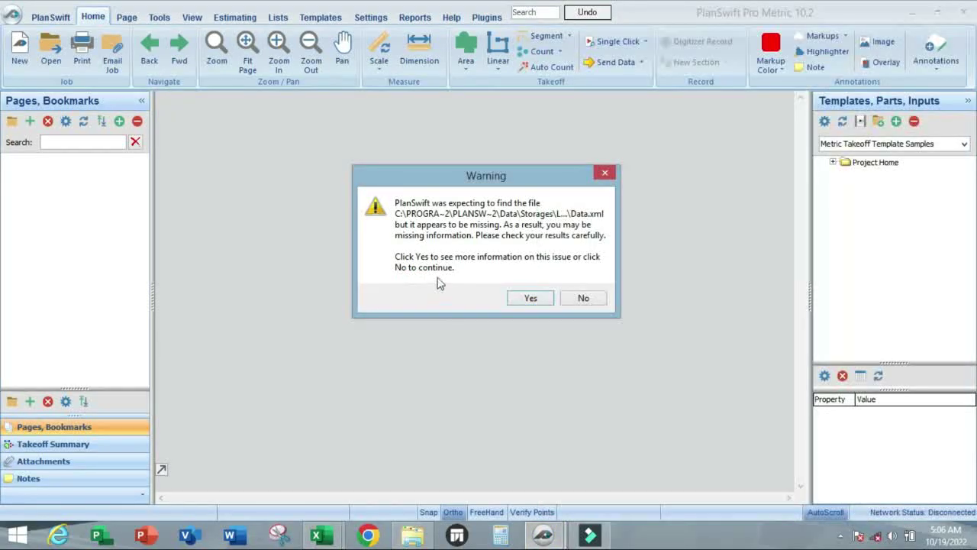
{"action": "left_click_drag", "start_coordinate": [438, 184], "coordinate": [427, 135]}
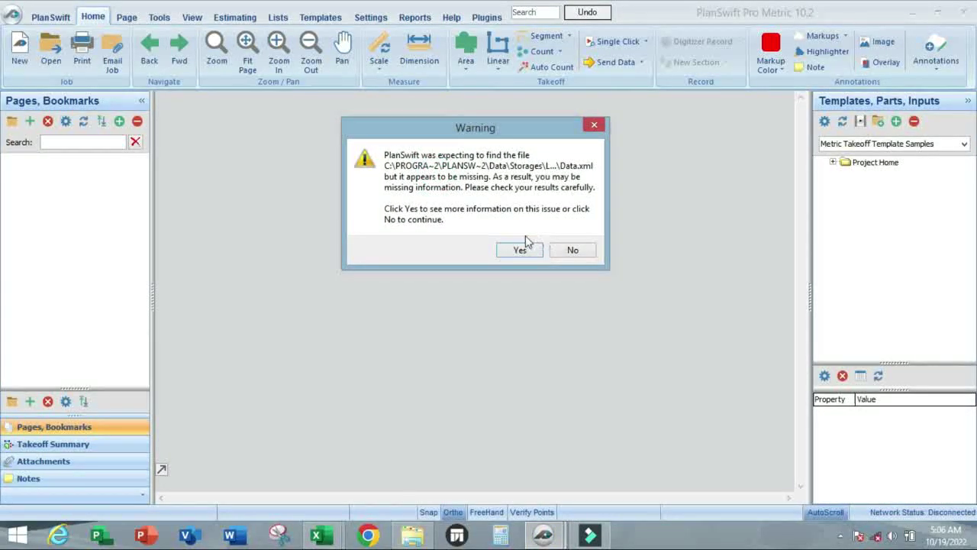
{"action": "left_click", "coordinate": [571, 250]}
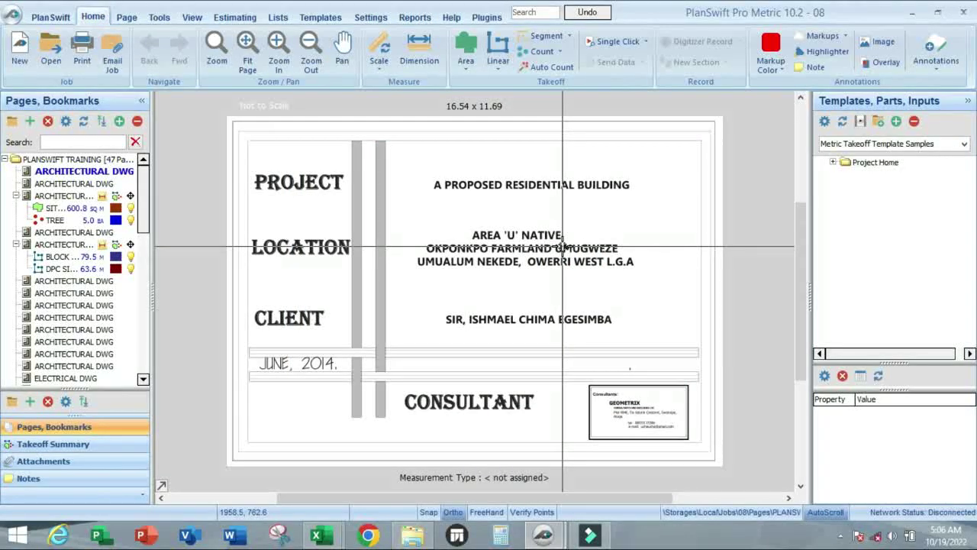
- Open the architectural site plan page that holds the TREE count and clear the takeoff selection
{"action": "mouse_move", "coordinate": [547, 534]}
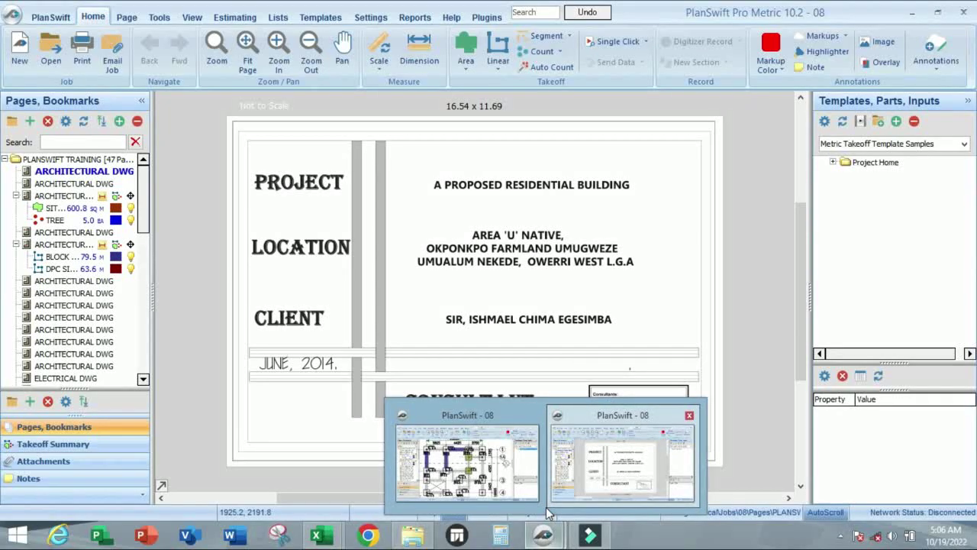
{"action": "left_click", "coordinate": [80, 221]}
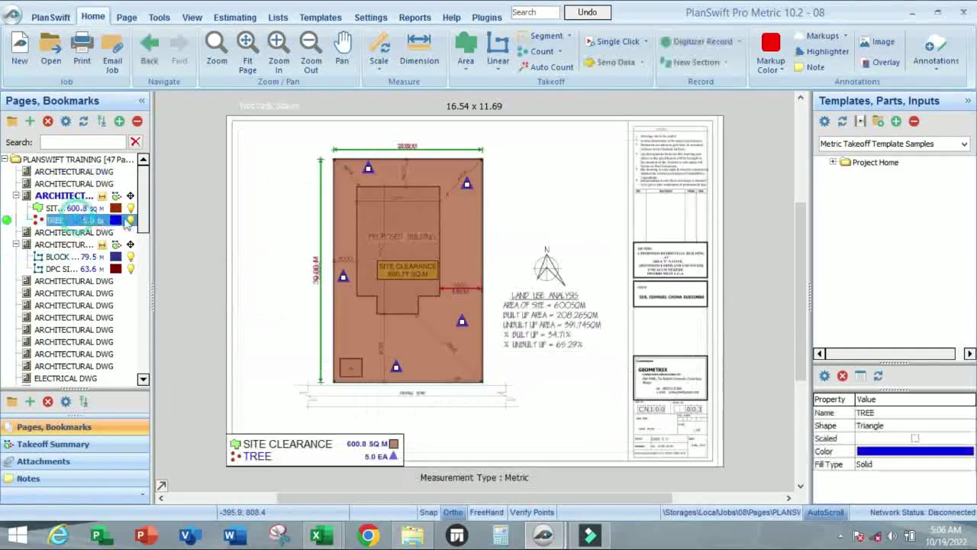
{"action": "left_click", "coordinate": [578, 223]}
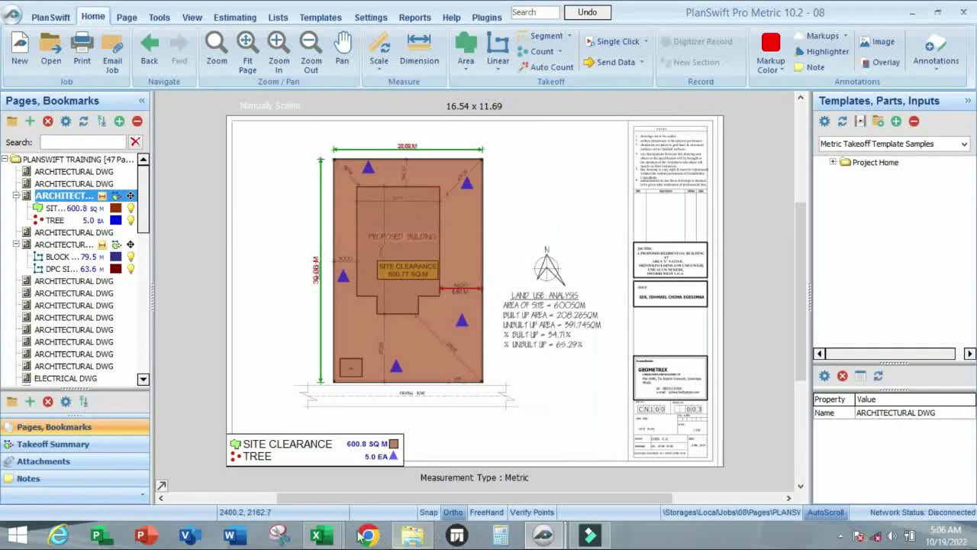
- Switch back to PLANSWIFT TRAINING.xlsx beside the site plan and connect it to PlanSwift from cell C10
{"action": "mouse_move", "coordinate": [317, 535]}
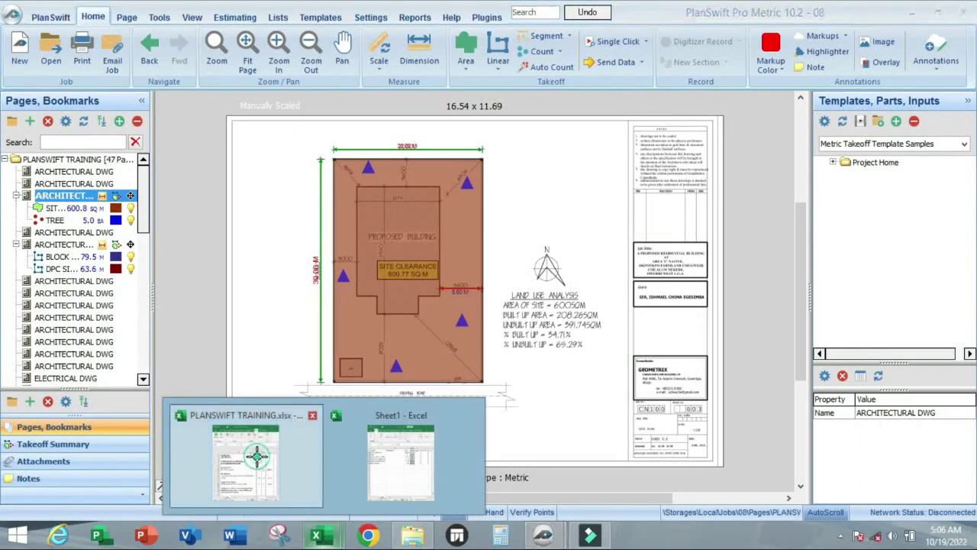
{"action": "left_click", "coordinate": [257, 457]}
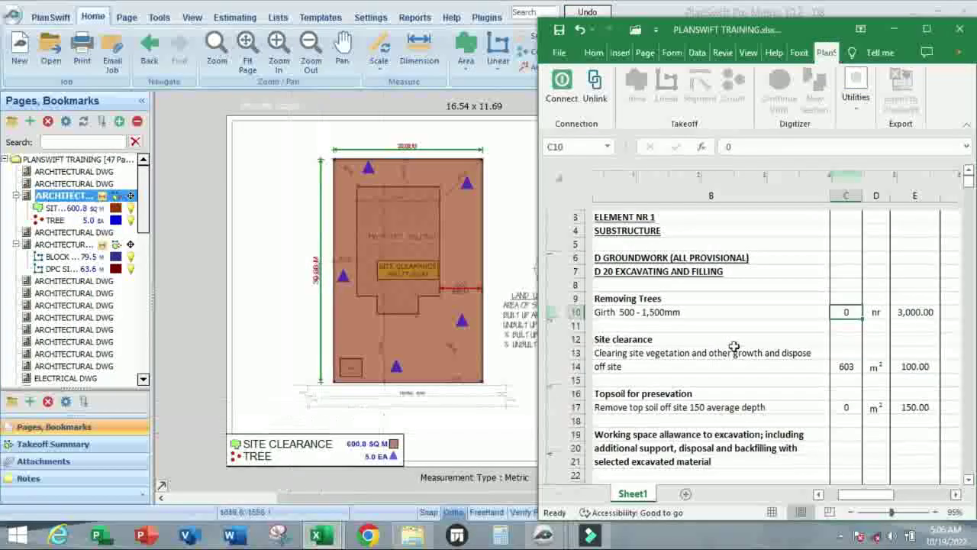
{"action": "right_click", "coordinate": [843, 312]}
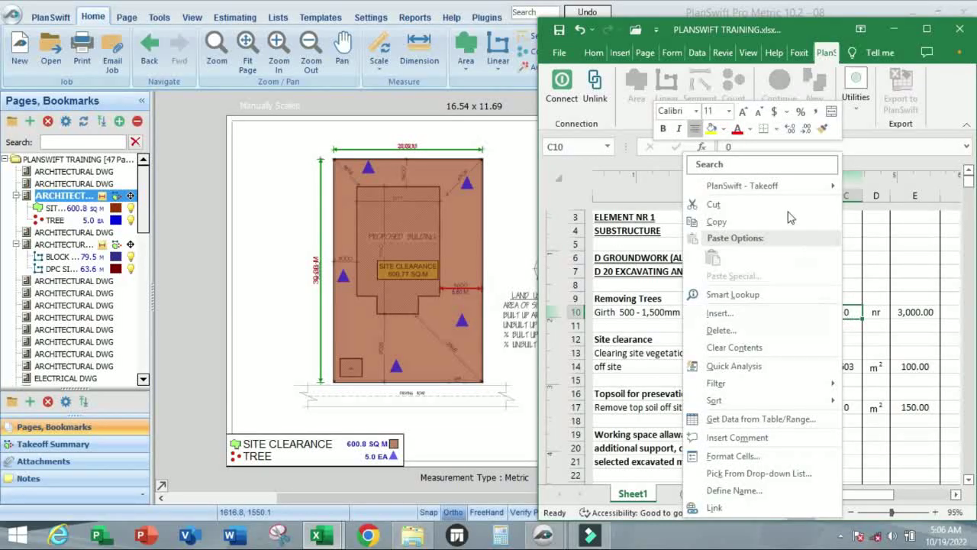
{"action": "mouse_move", "coordinate": [764, 185]}
{"action": "left_click", "coordinate": [898, 294]}
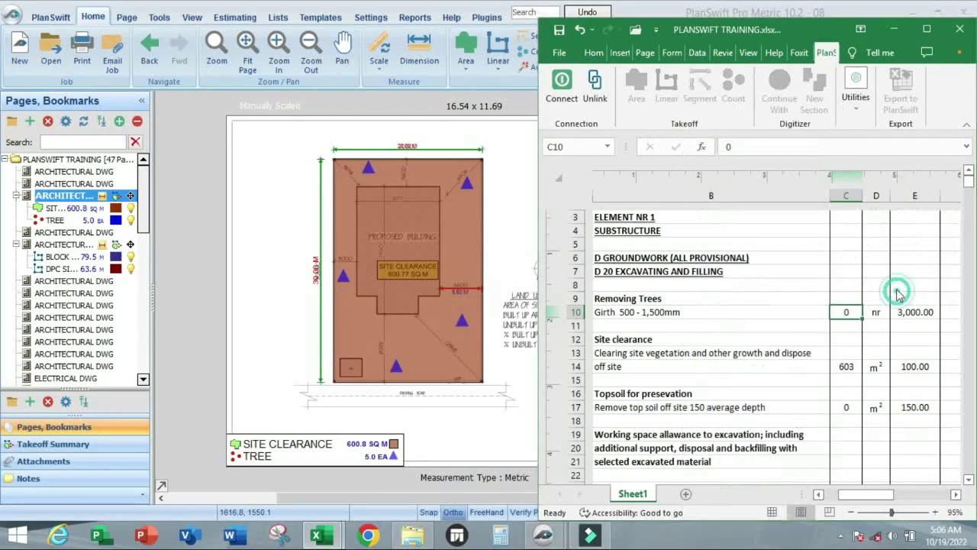
{"action": "left_click", "coordinate": [547, 327]}
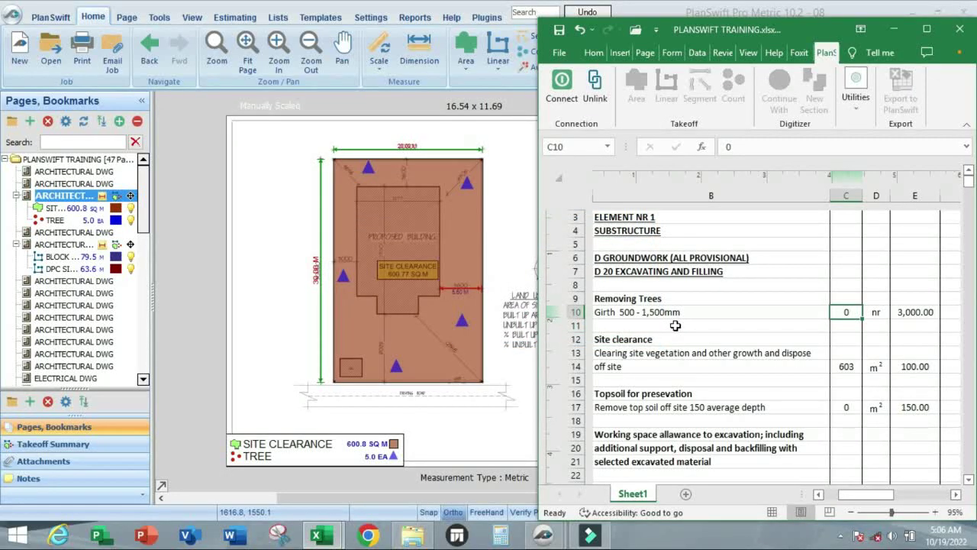
- Link the Removing Trees quantity in cell C10 to the Qty of the existing TREE takeoff item
{"action": "right_click", "coordinate": [844, 313]}
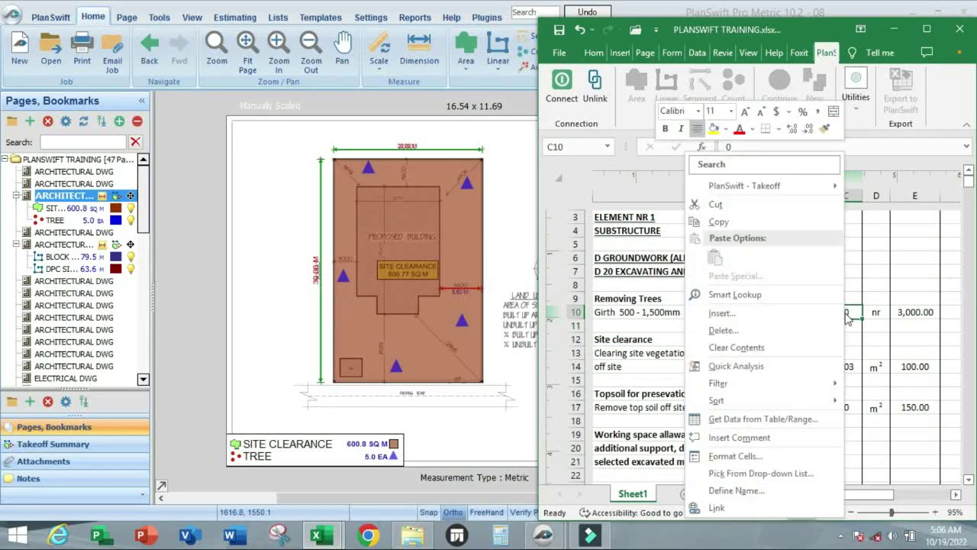
{"action": "mouse_move", "coordinate": [786, 189]}
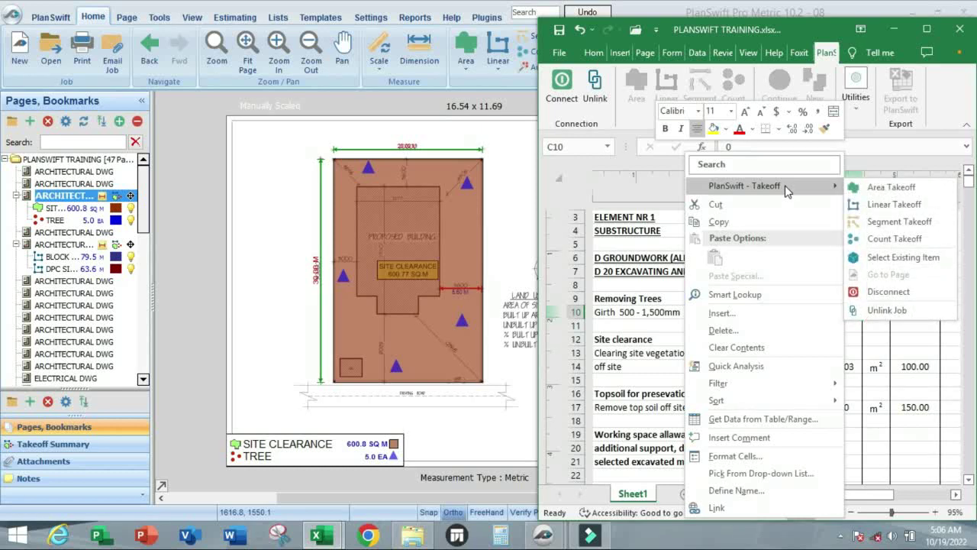
{"action": "left_click", "coordinate": [885, 260]}
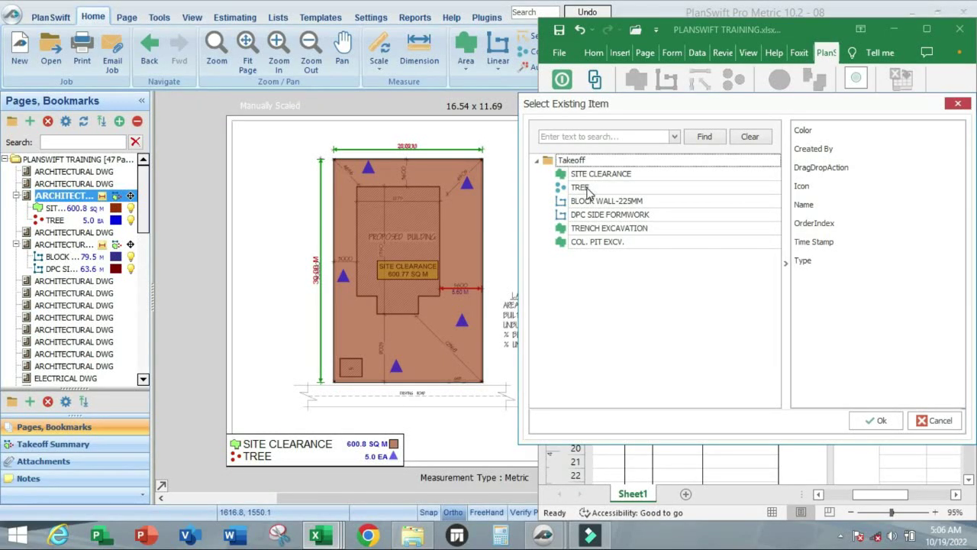
{"action": "left_click", "coordinate": [587, 191]}
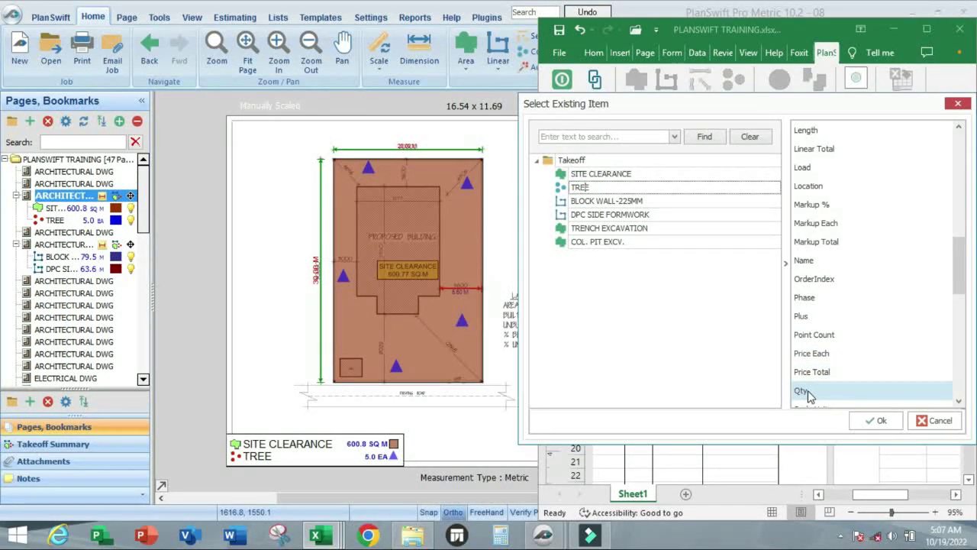
{"action": "left_click", "coordinate": [879, 421]}
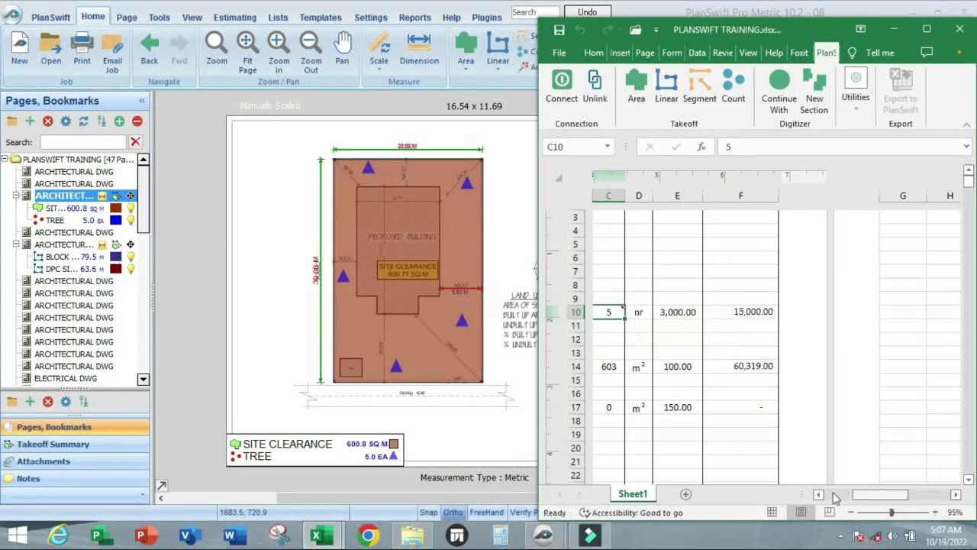
{"action": "left_click_drag", "start_coordinate": [878, 495], "coordinate": [862, 495]}
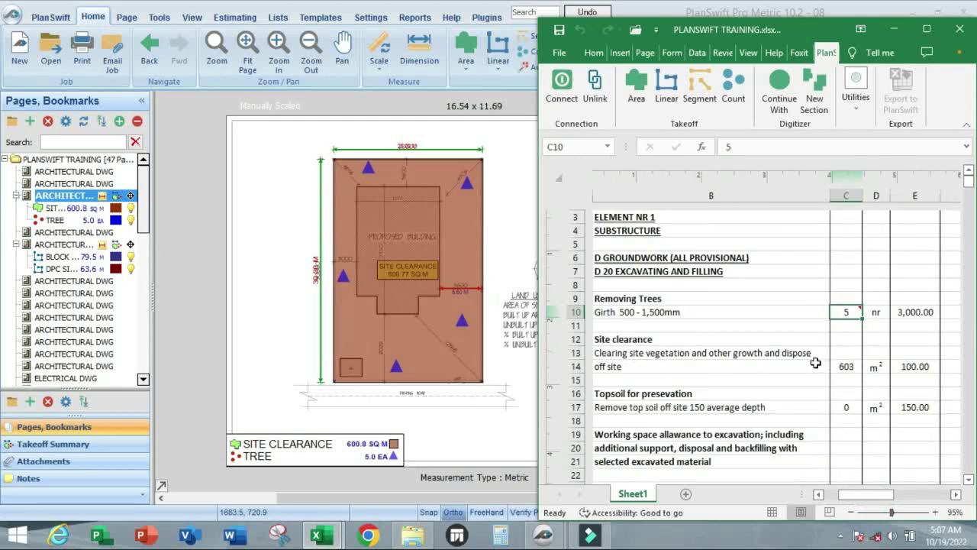
- Link the Site clearance quantity in cell C14 to the Qty of the existing SITE CLEARANCE takeoff item
{"action": "left_click", "coordinate": [844, 367]}
{"action": "right_click", "coordinate": [844, 366]}
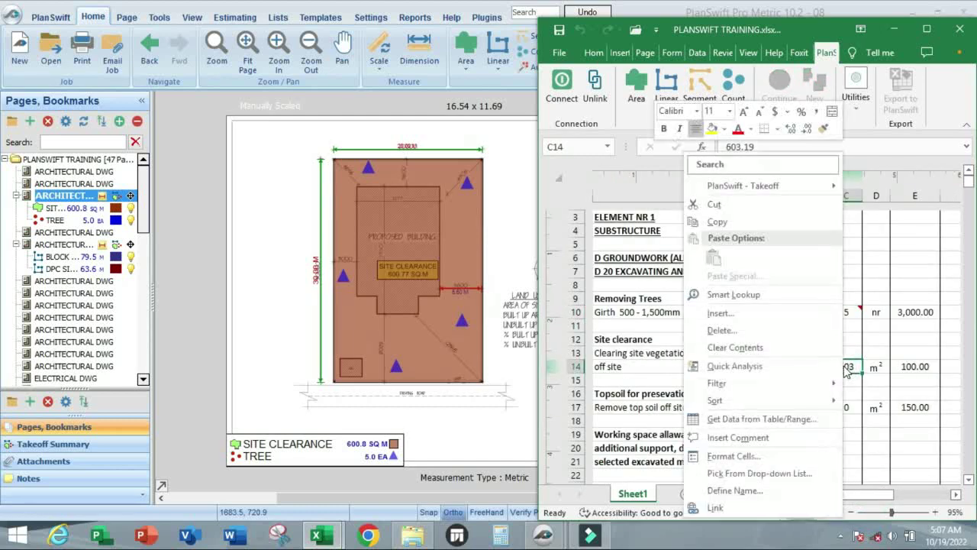
{"action": "mouse_move", "coordinate": [769, 189]}
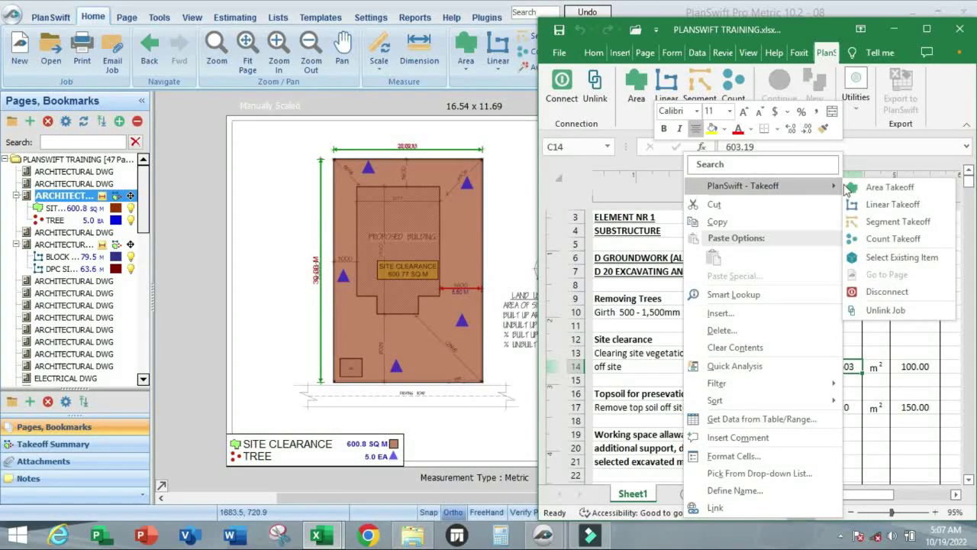
{"action": "left_click", "coordinate": [888, 261]}
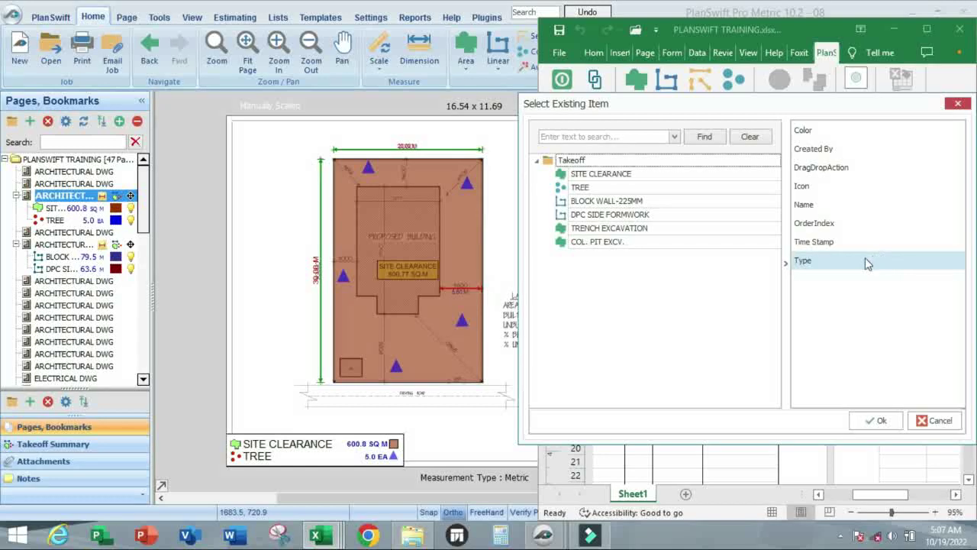
{"action": "left_click", "coordinate": [612, 175]}
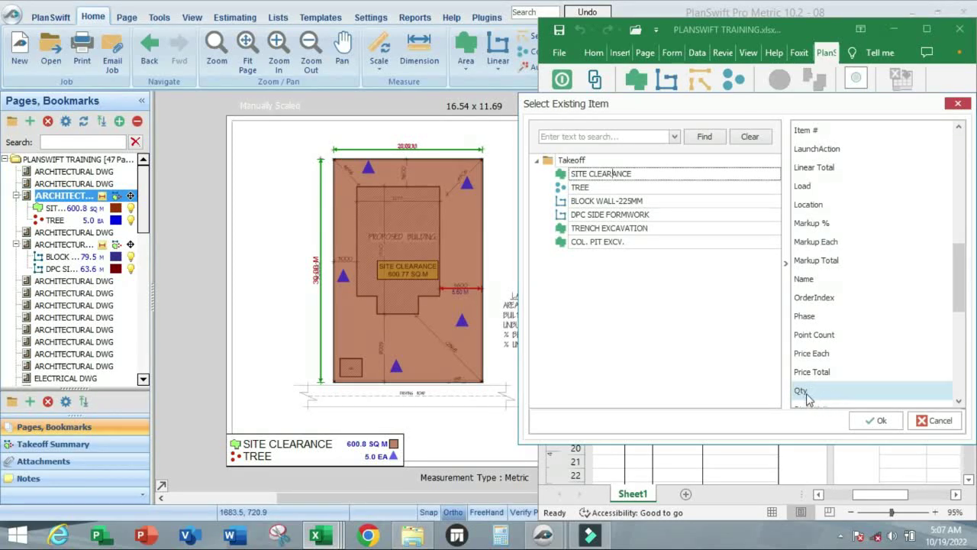
{"action": "left_click", "coordinate": [879, 423]}
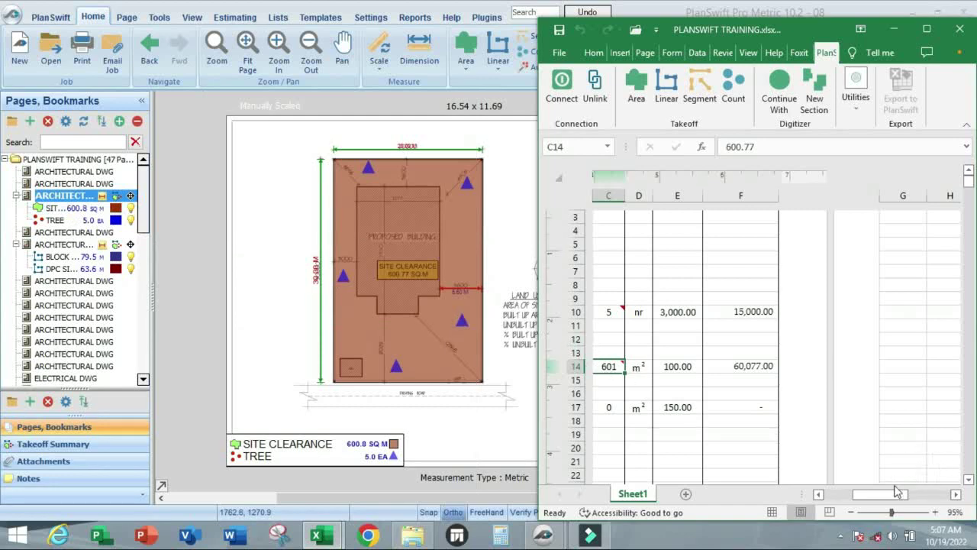
{"action": "left_click", "coordinate": [821, 494]}
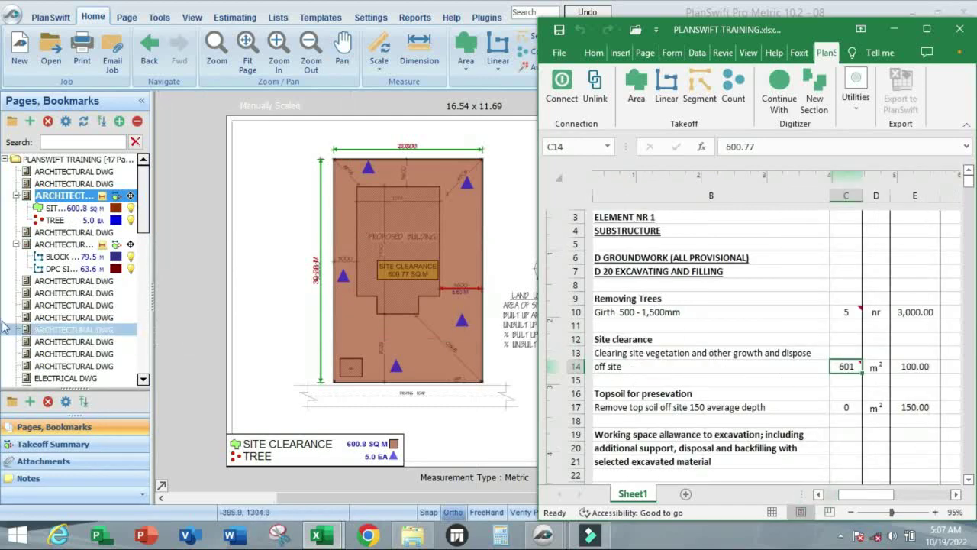
{"action": "left_click", "coordinate": [53, 270]}
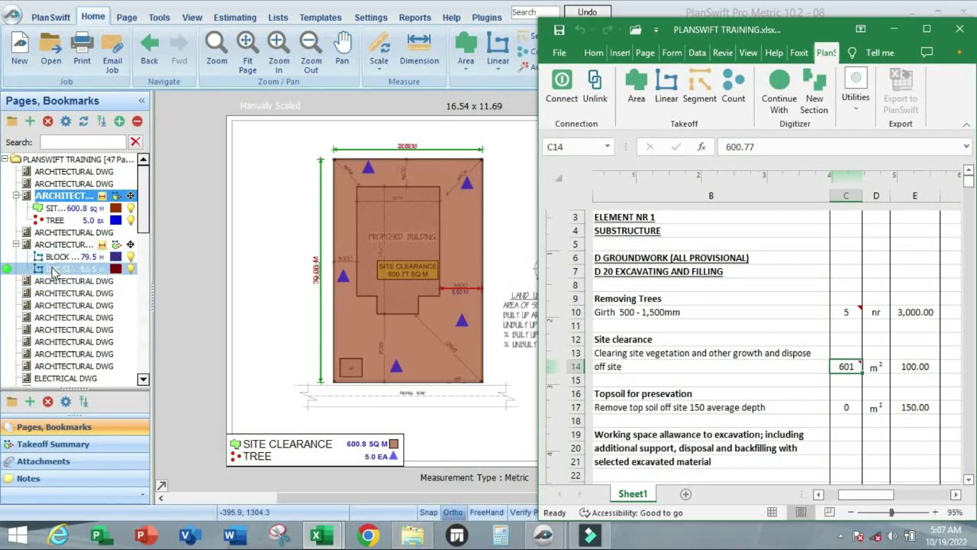
{"action": "left_click", "coordinate": [52, 261]}
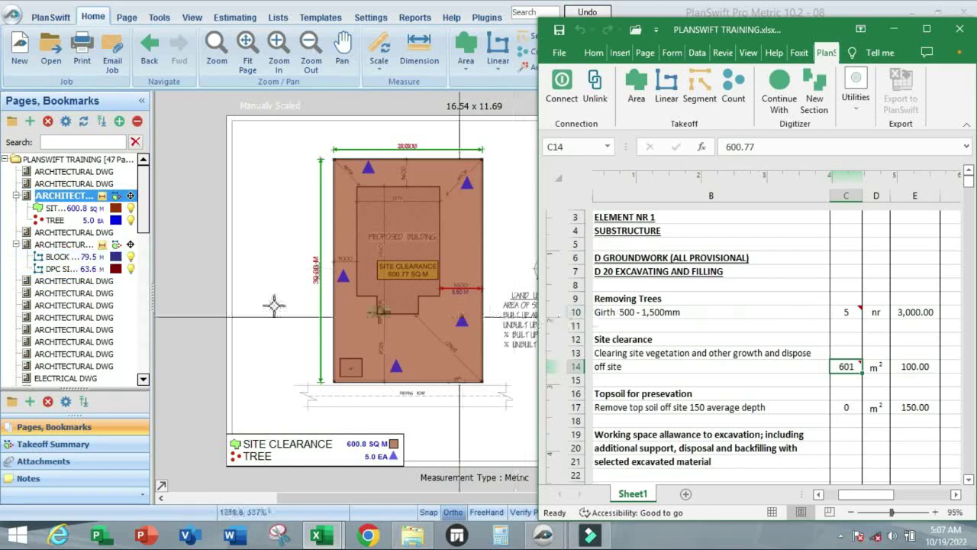
{"action": "left_click", "coordinate": [89, 271]}
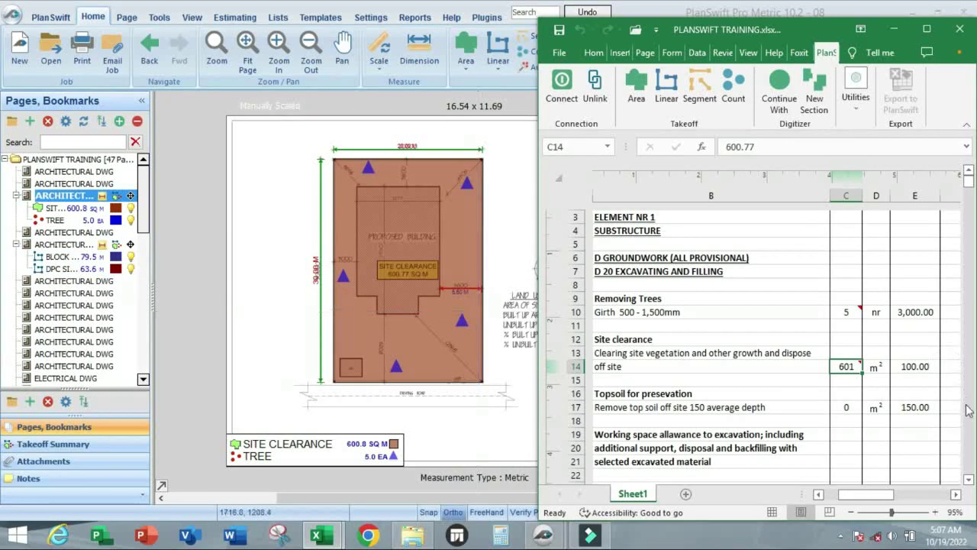
- Link the 230mm thick wall quantity in cell C139 to the quantity of the existing BLOCK WALL-225MM takeoff item
{"action": "left_click", "coordinate": [970, 479]}
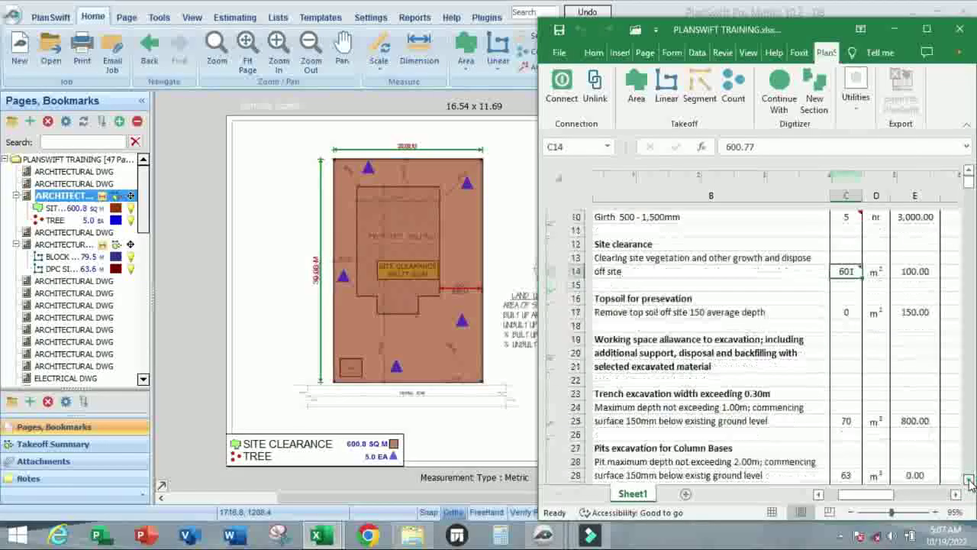
{"action": "left_click", "coordinate": [970, 479]}
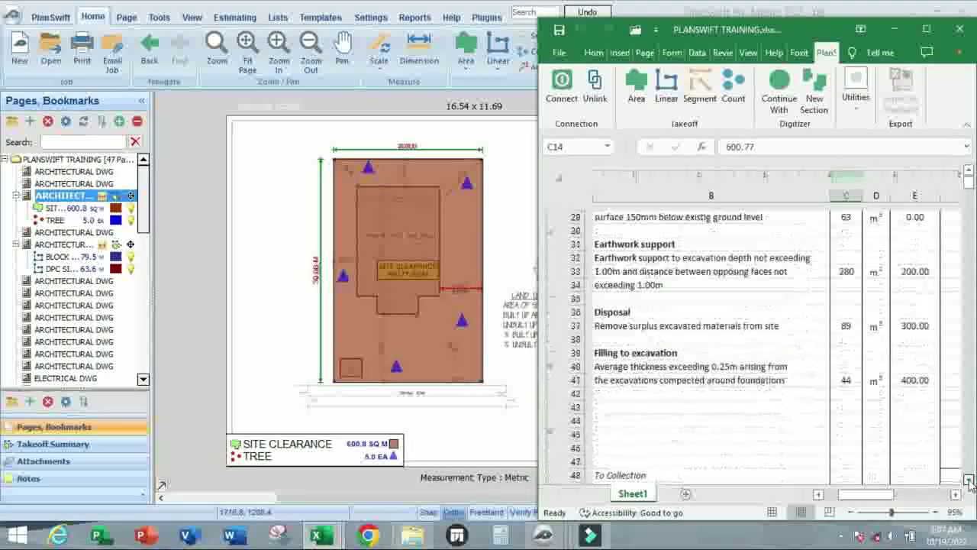
{"action": "left_click", "coordinate": [970, 480]}
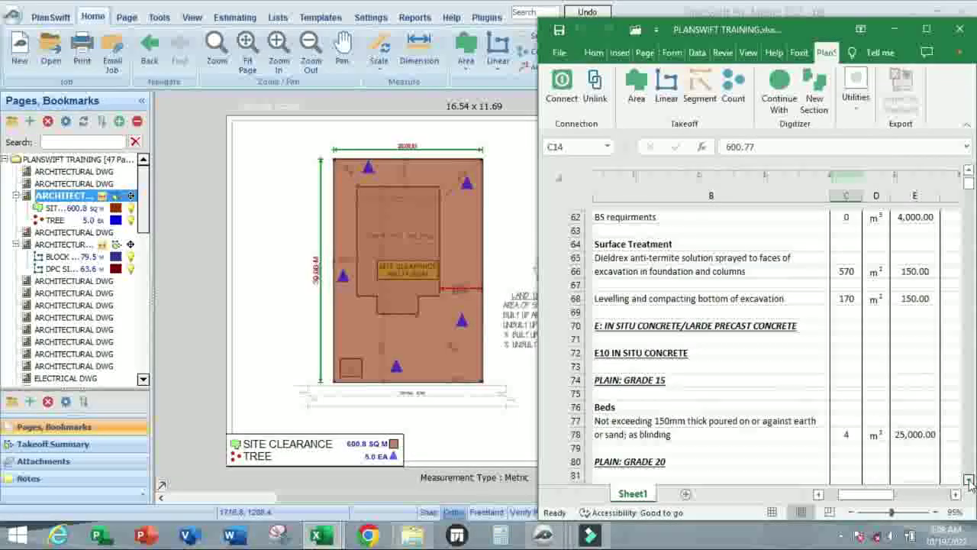
{"action": "left_click", "coordinate": [970, 480]}
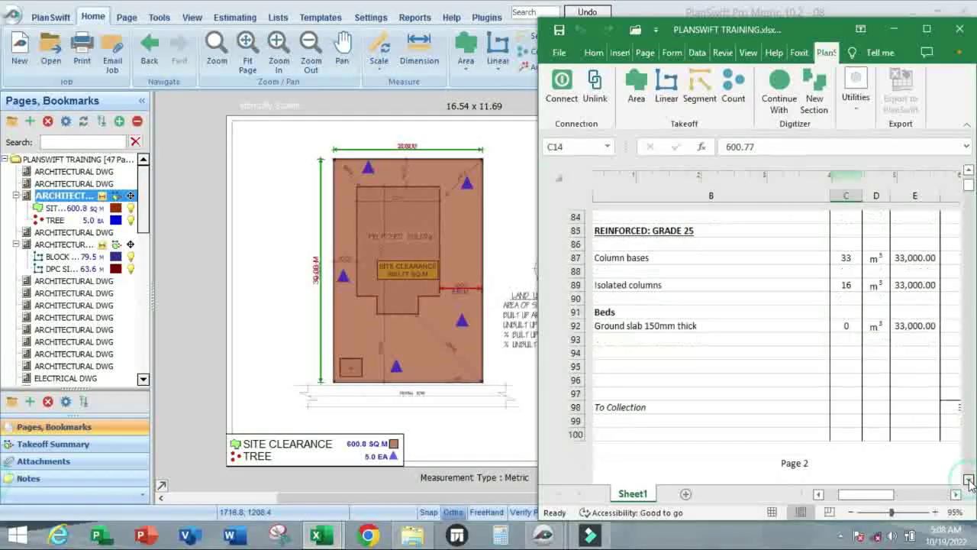
{"action": "left_click", "coordinate": [970, 479]}
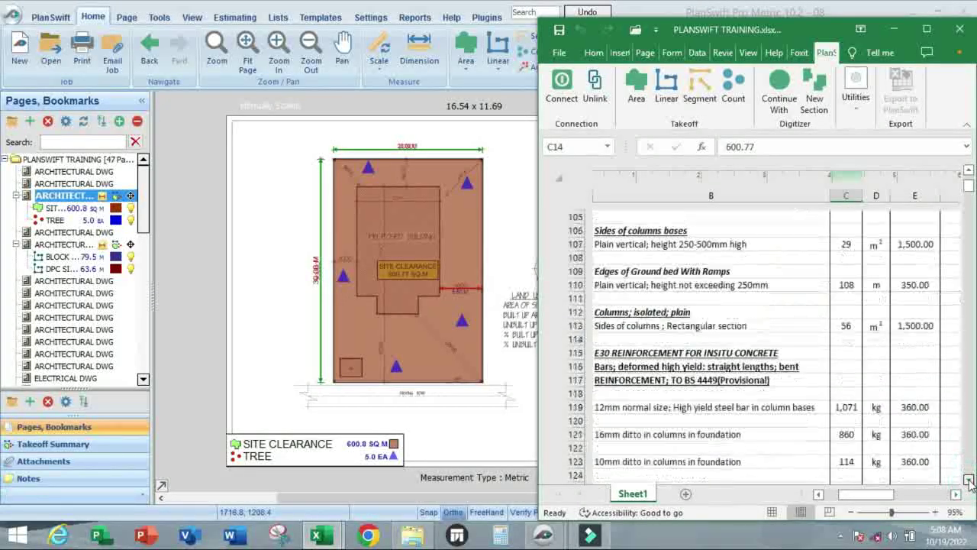
{"action": "left_click", "coordinate": [970, 480]}
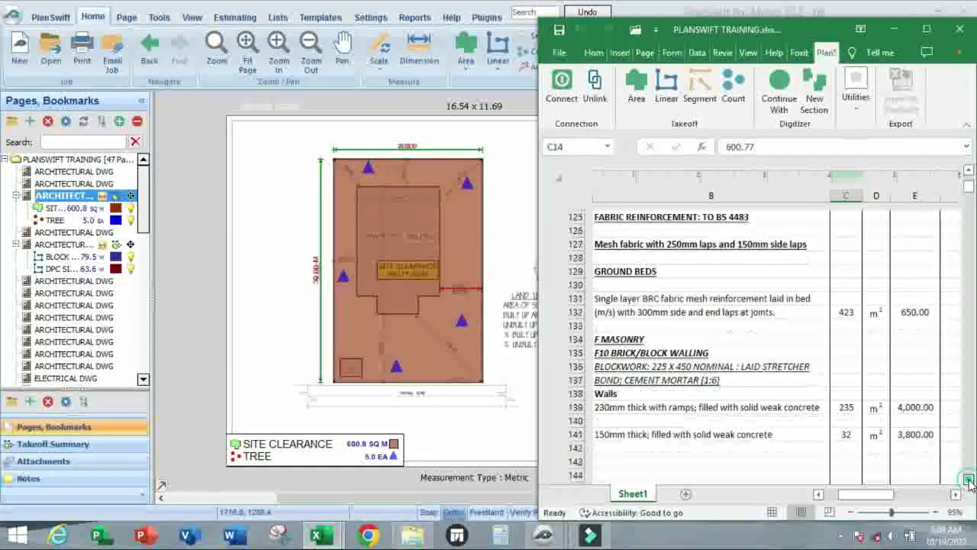
{"action": "left_click", "coordinate": [970, 479]}
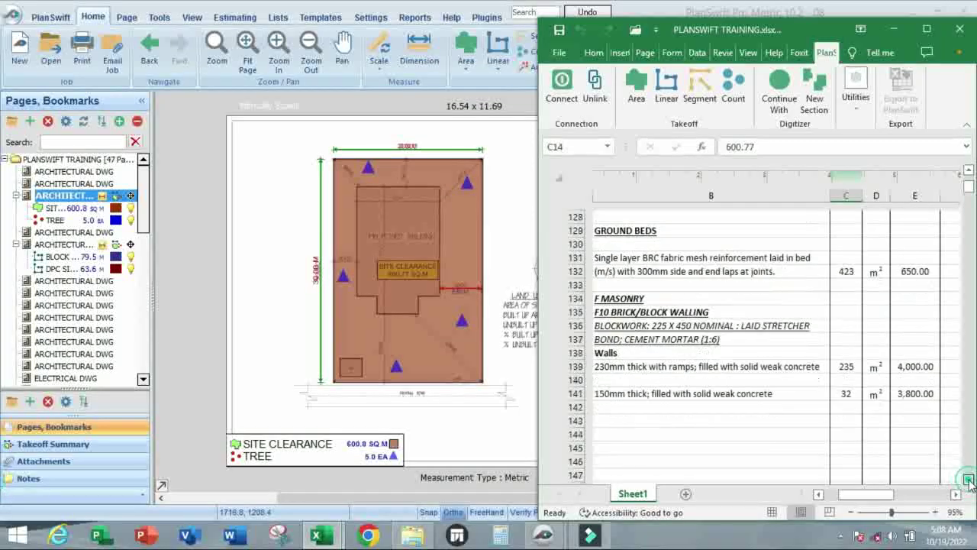
{"action": "left_click", "coordinate": [846, 366]}
{"action": "right_click", "coordinate": [846, 366]}
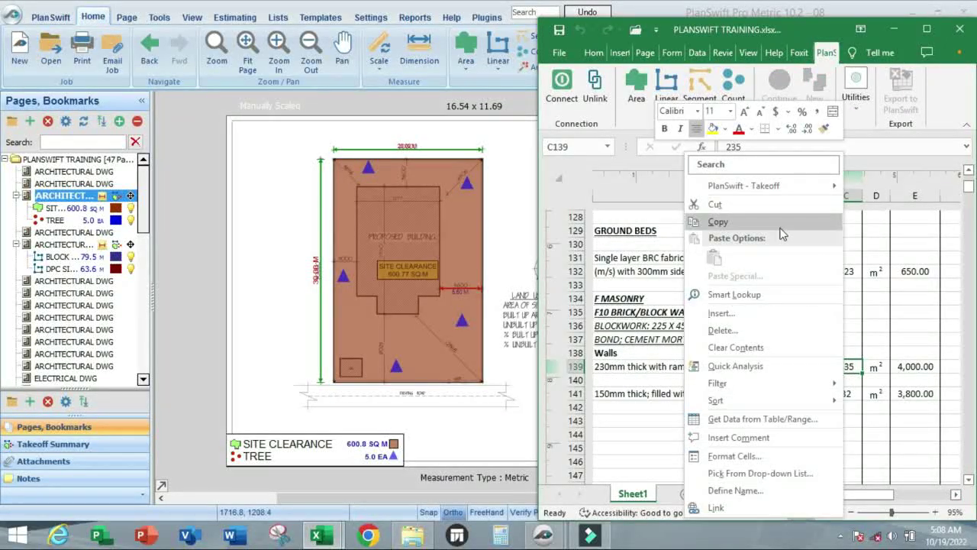
{"action": "mouse_move", "coordinate": [813, 185]}
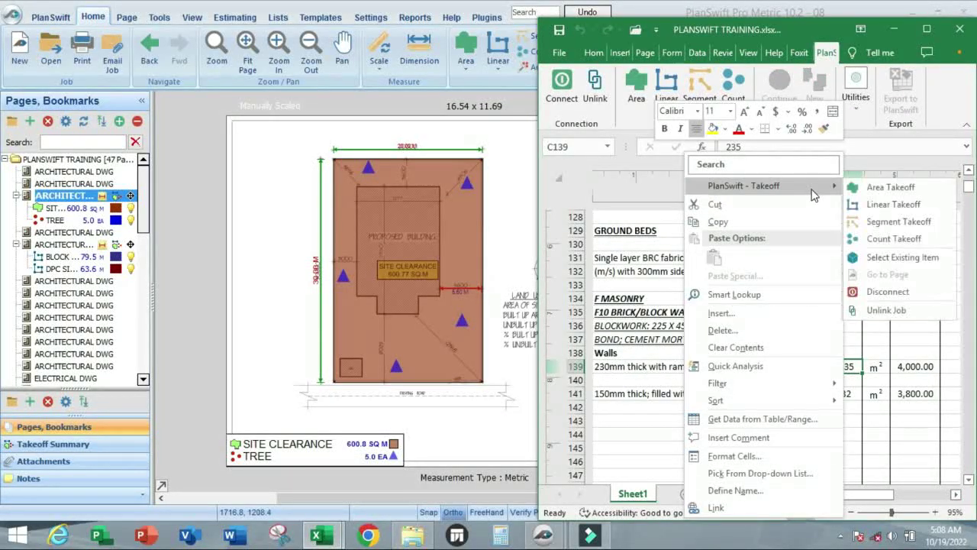
{"action": "left_click", "coordinate": [898, 259]}
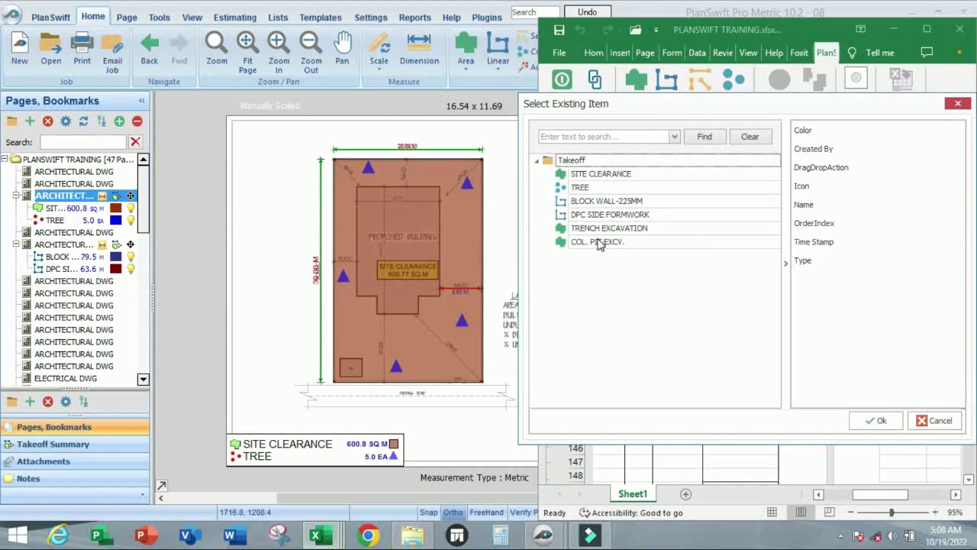
{"action": "left_click", "coordinate": [595, 205]}
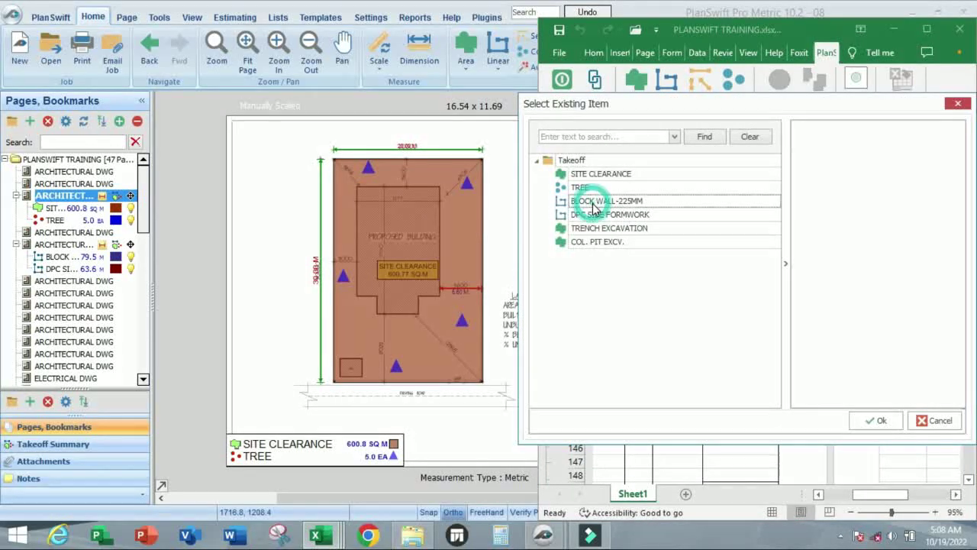
{"action": "left_click", "coordinate": [878, 420]}
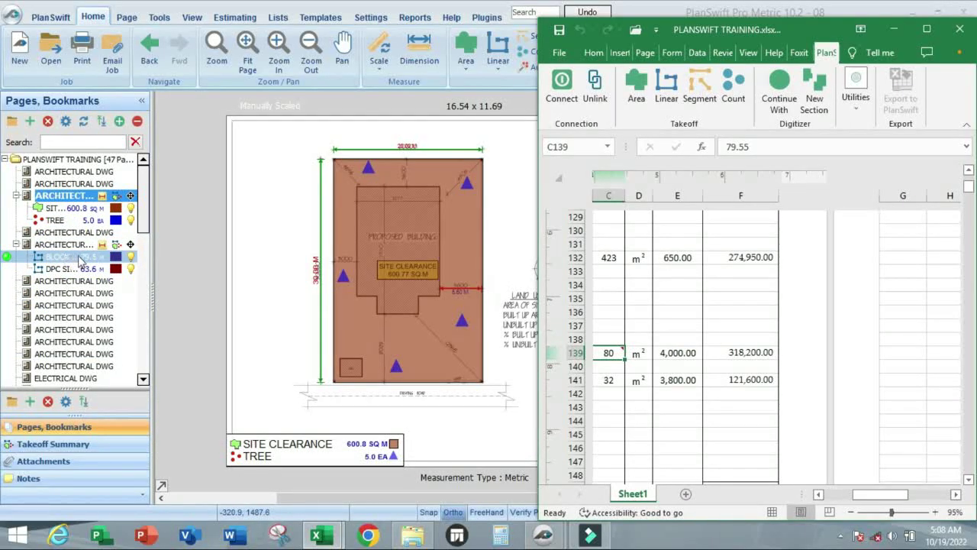
- Check the exported takeoff quantities in the Sheet1 workbook against the Walls items in PLANSWIFT TRAINING.xlsx
{"action": "scroll", "coordinate": [66, 260], "scroll_direction": "down", "scroll_amount": 1}
{"action": "left_click", "coordinate": [145, 220]}
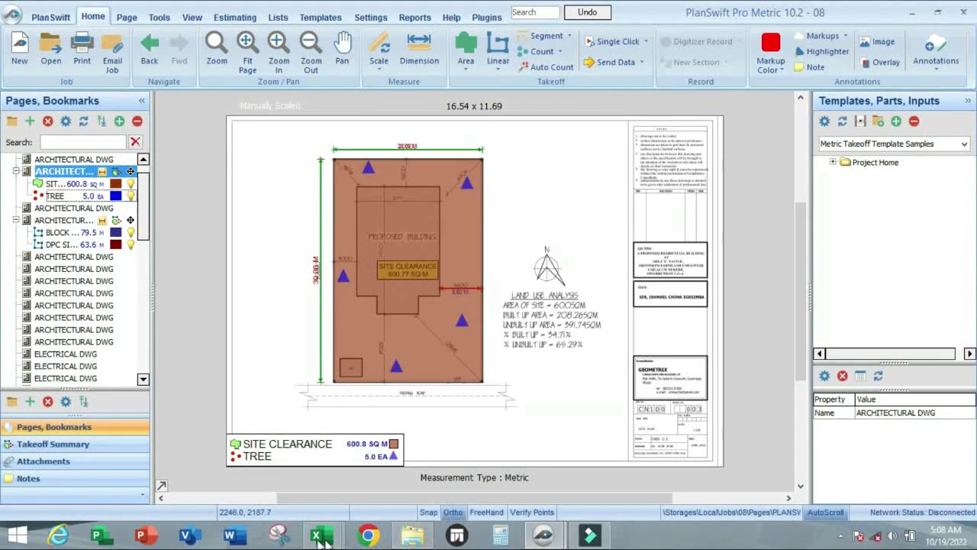
{"action": "mouse_move", "coordinate": [319, 538]}
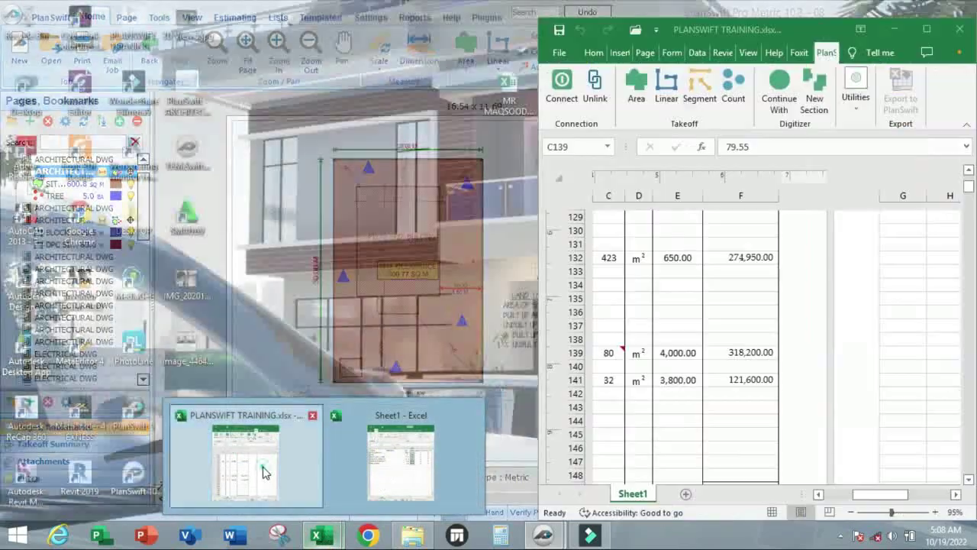
{"action": "left_click", "coordinate": [263, 470]}
{"action": "mouse_move", "coordinate": [325, 534]}
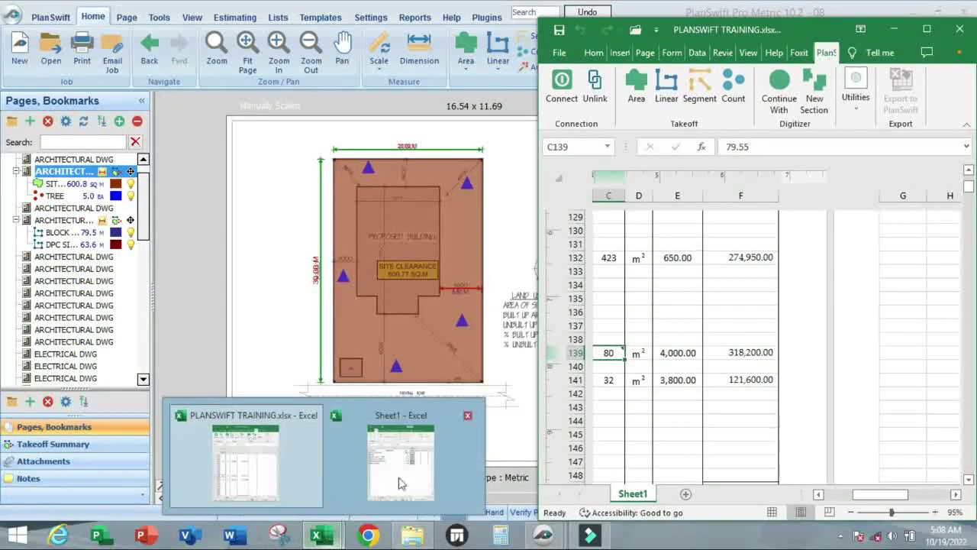
{"action": "left_click", "coordinate": [401, 483]}
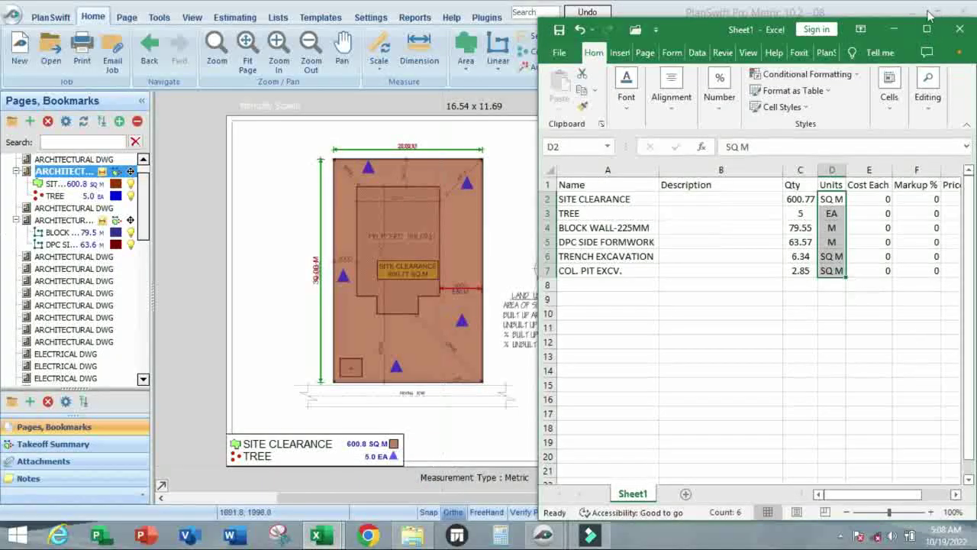
{"action": "left_click", "coordinate": [894, 29]}
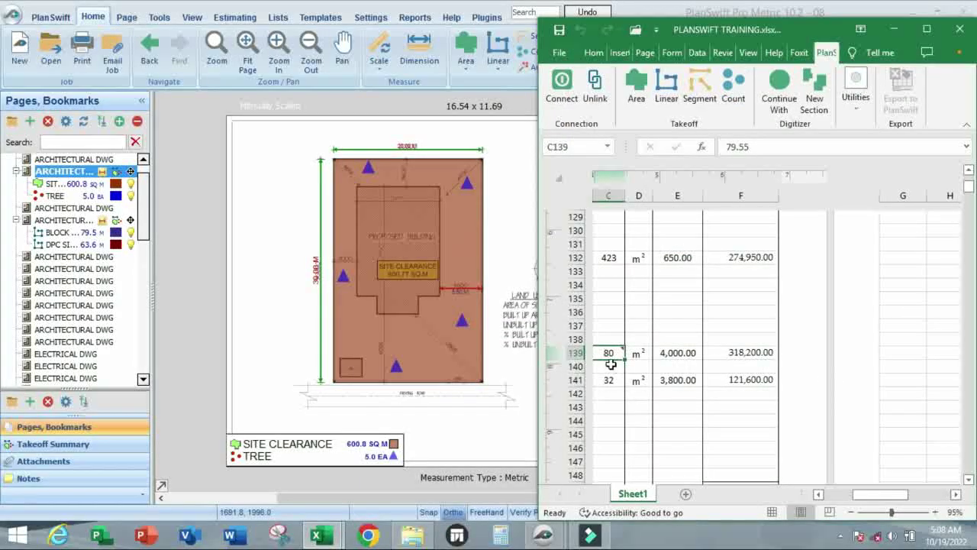
{"action": "left_click_drag", "start_coordinate": [884, 494], "coordinate": [854, 494]}
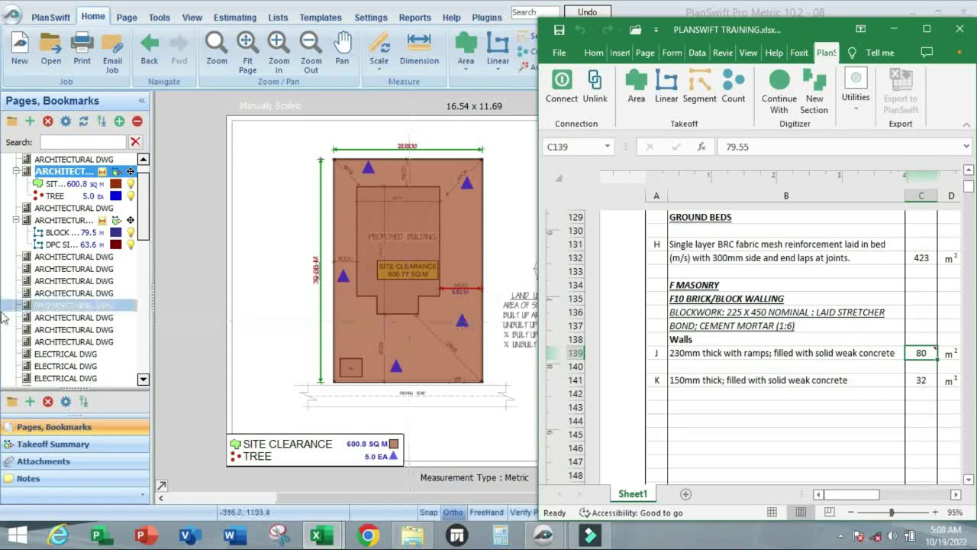
- Open the architectural floor plan page that holds the DPC SIDE FORMWORK takeoff and clear the takeoff selection
{"action": "left_click", "coordinate": [71, 245]}
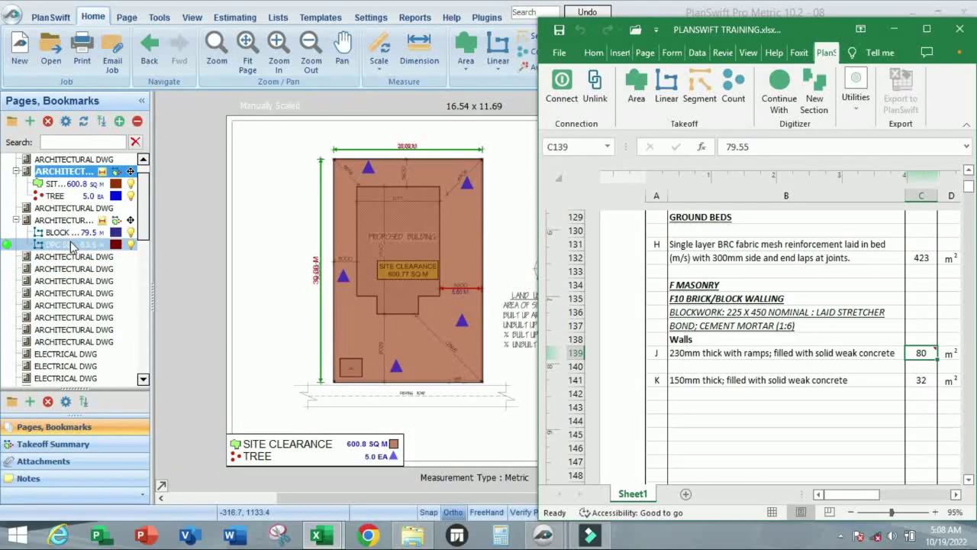
{"action": "left_click", "coordinate": [75, 245]}
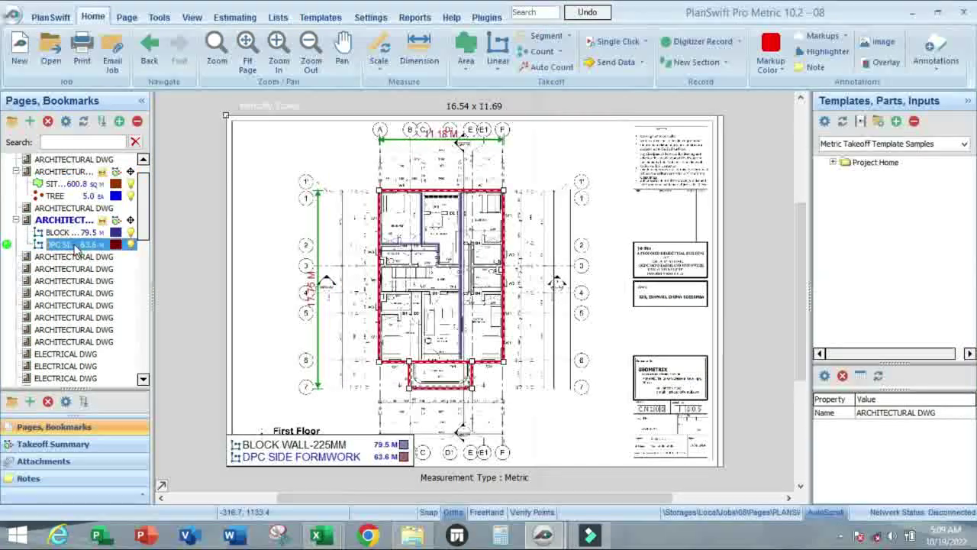
{"action": "left_click", "coordinate": [549, 372]}
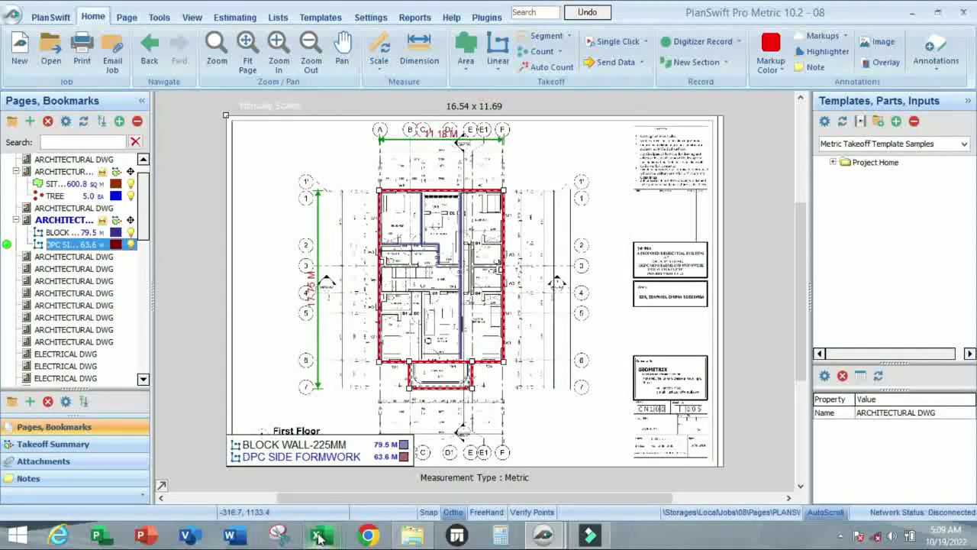
- Start a new linear takeoff named 150MM- BLOCK WALL from the 150mm thick wall quantity cell C141 in PLANSWIFT TRAINING.xlsx
{"action": "mouse_move", "coordinate": [316, 534]}
{"action": "left_click", "coordinate": [252, 463]}
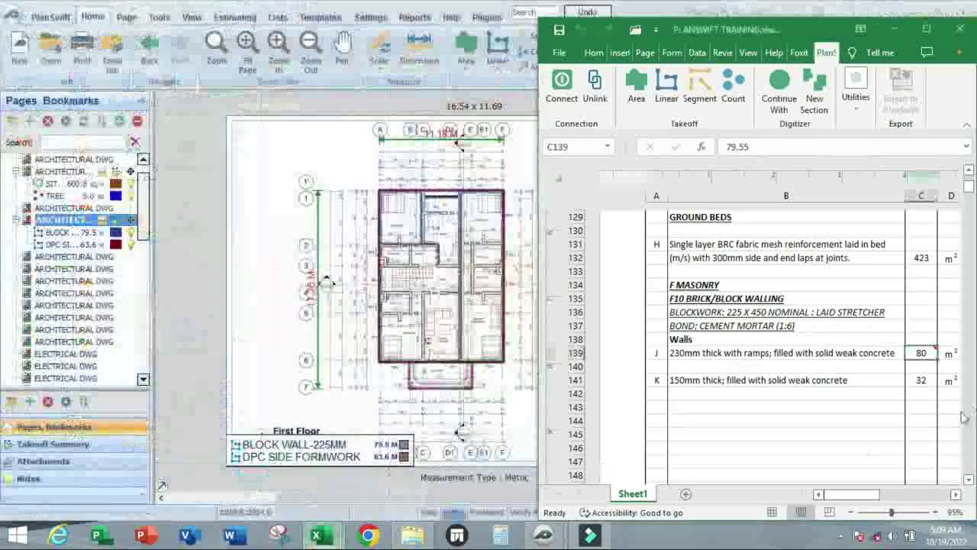
{"action": "left_click", "coordinate": [921, 381]}
{"action": "right_click", "coordinate": [921, 381]}
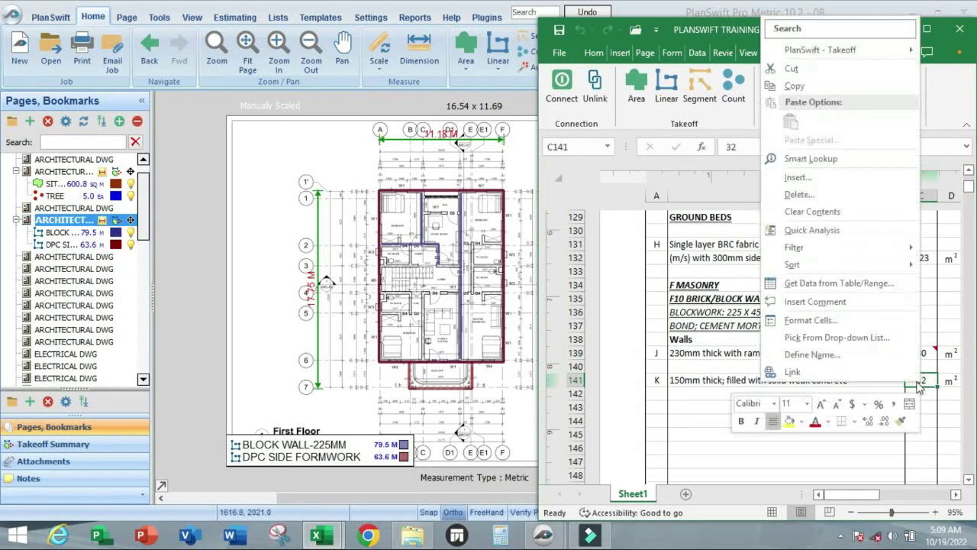
{"action": "mouse_move", "coordinate": [855, 51]}
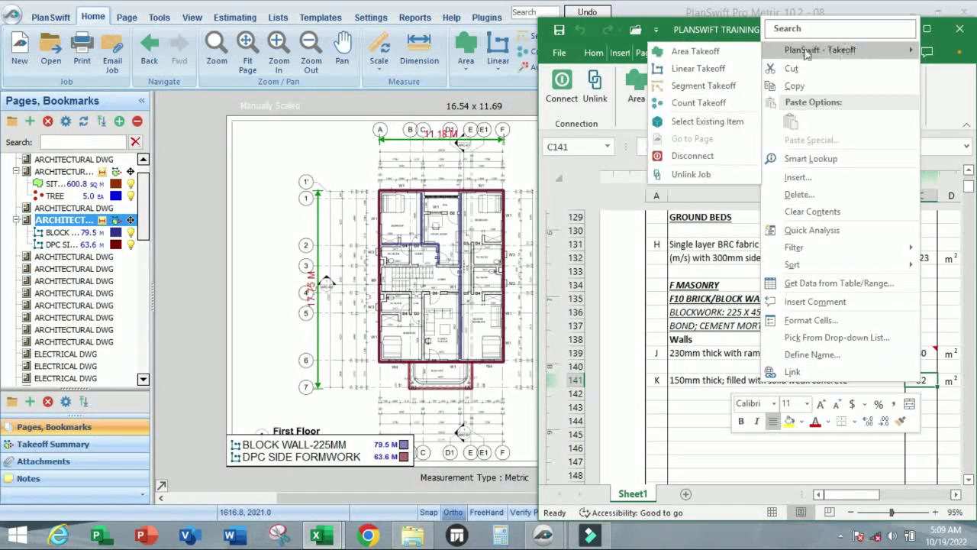
{"action": "left_click", "coordinate": [704, 67]}
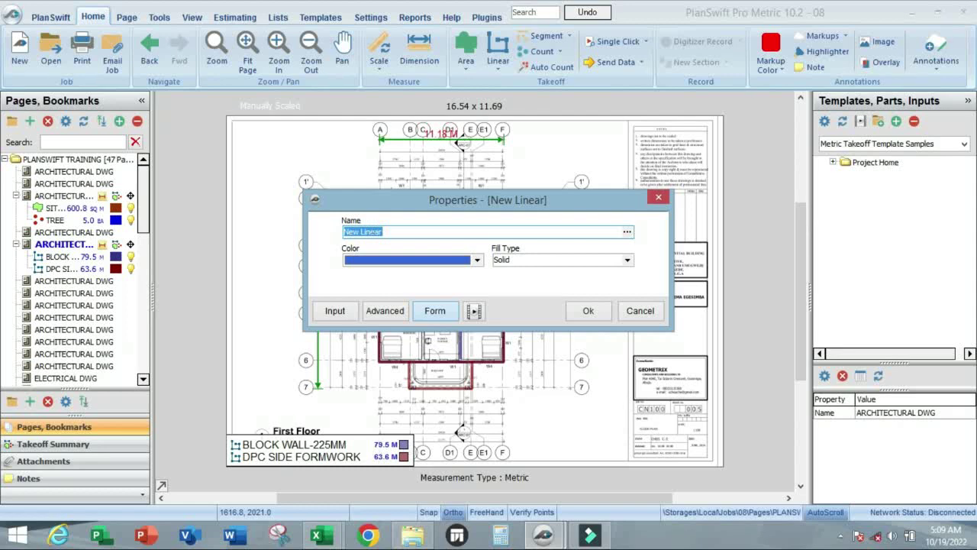
{"action": "type", "text": "150MM- BLOCK WALL"}
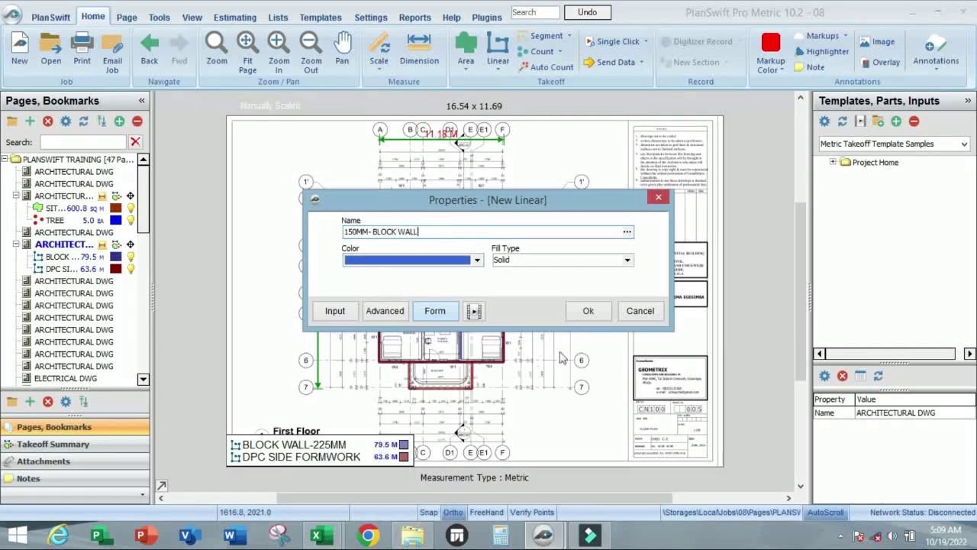
{"action": "left_click", "coordinate": [588, 312]}
- Trace the wall above the master bedroom from the external wall to the lobby wall beside door D4, about 2.47 m
{"action": "scroll", "coordinate": [443, 222], "scroll_direction": "up", "scroll_amount": 5}
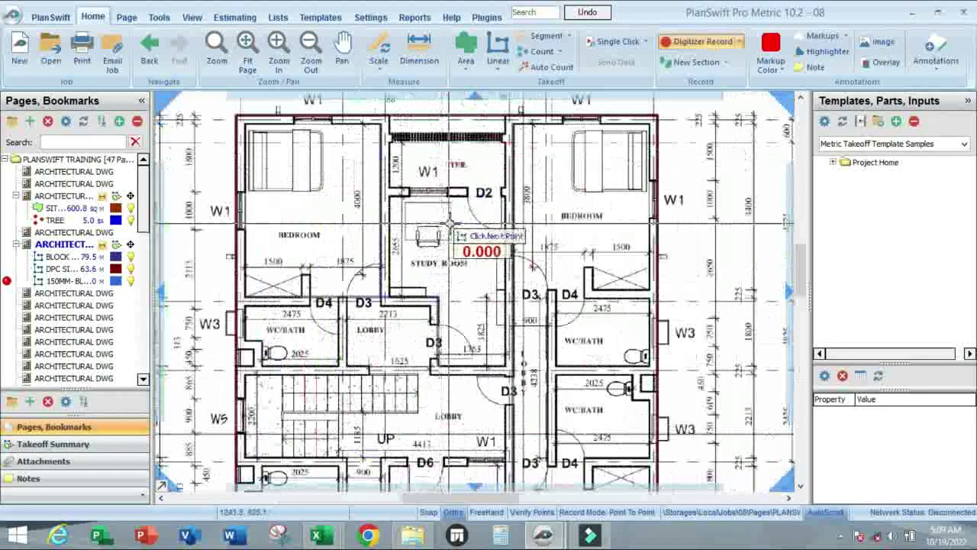
{"action": "scroll", "coordinate": [565, 306], "scroll_direction": "down", "scroll_amount": 3}
{"action": "scroll", "coordinate": [595, 305], "scroll_direction": "up", "scroll_amount": 8}
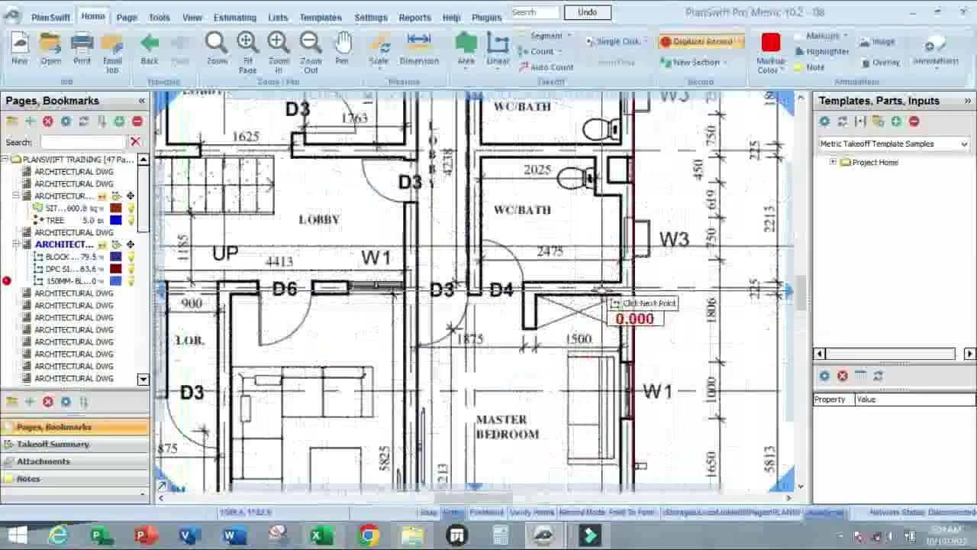
{"action": "scroll", "coordinate": [640, 278], "scroll_direction": "up", "scroll_amount": 4}
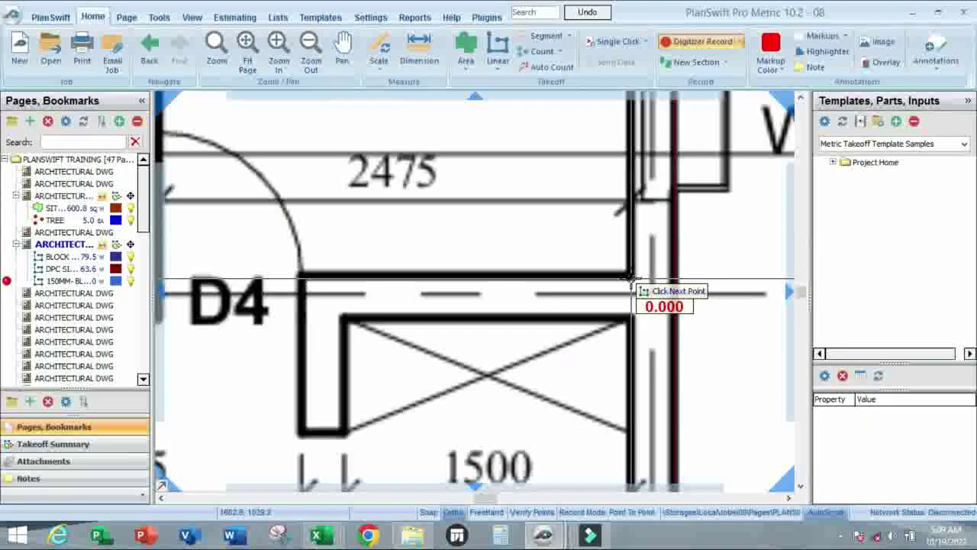
{"action": "scroll", "coordinate": [565, 301], "scroll_direction": "down", "scroll_amount": 4}
{"action": "scroll", "coordinate": [488, 296], "scroll_direction": "up", "scroll_amount": 1}
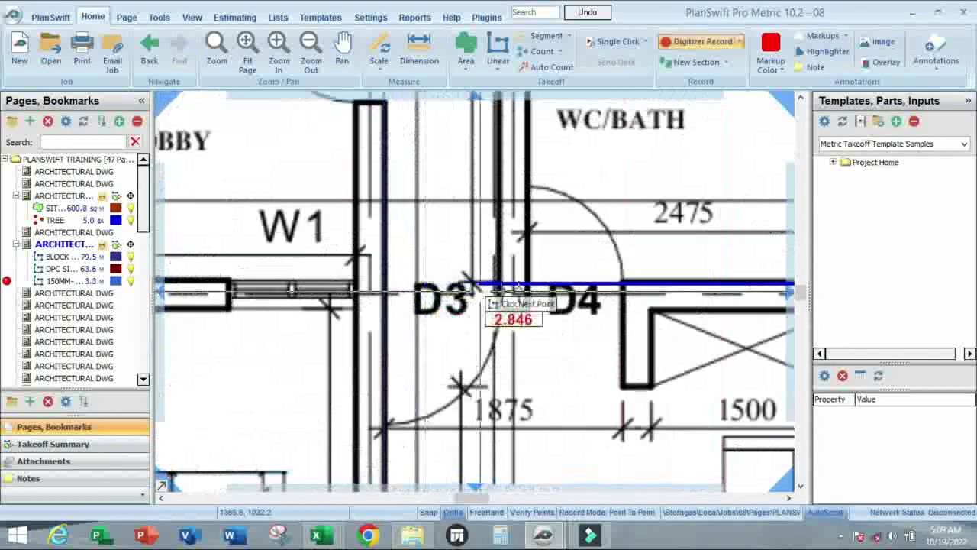
{"action": "scroll", "coordinate": [547, 296], "scroll_direction": "down", "scroll_amount": 1}
{"action": "scroll", "coordinate": [547, 290], "scroll_direction": "up", "scroll_amount": 2}
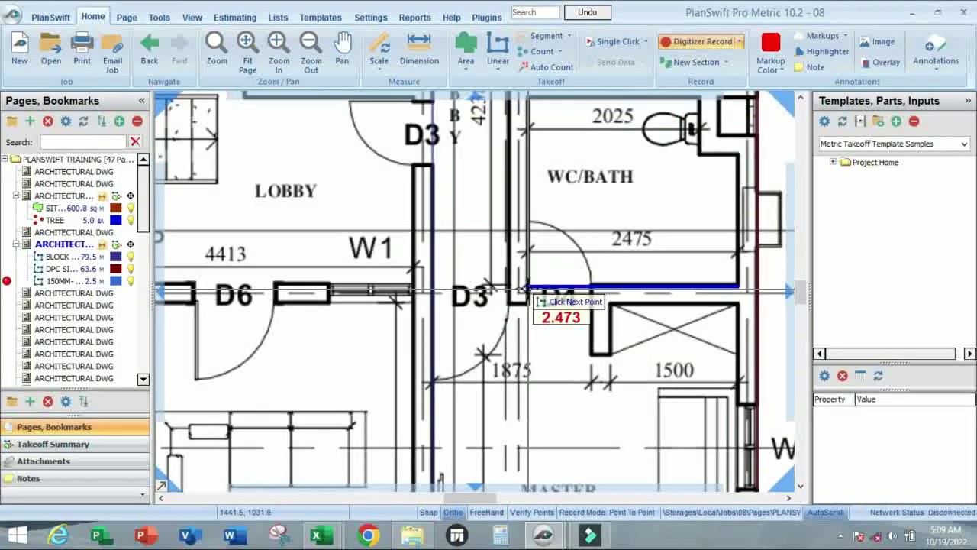
{"action": "left_click", "coordinate": [527, 289]}
- Continue the trace up the lobby wall beside both WC/baths and across to the external wall, then end the takeoff at about 9.4 m overall
{"action": "scroll", "coordinate": [527, 288], "scroll_direction": "down", "scroll_amount": 4}
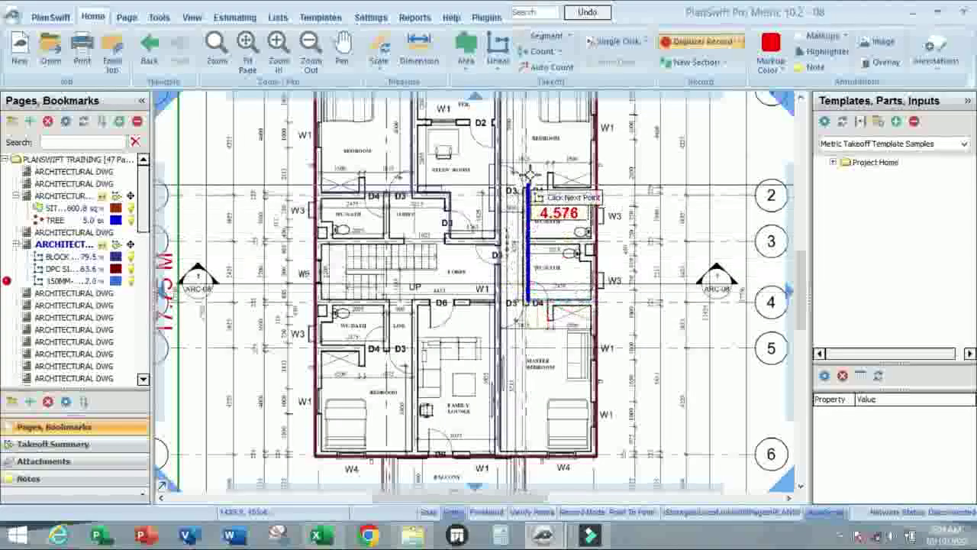
{"action": "scroll", "coordinate": [528, 221], "scroll_direction": "up", "scroll_amount": 4}
{"action": "left_click", "coordinate": [526, 229]}
{"action": "scroll", "coordinate": [559, 227], "scroll_direction": "down", "scroll_amount": 4}
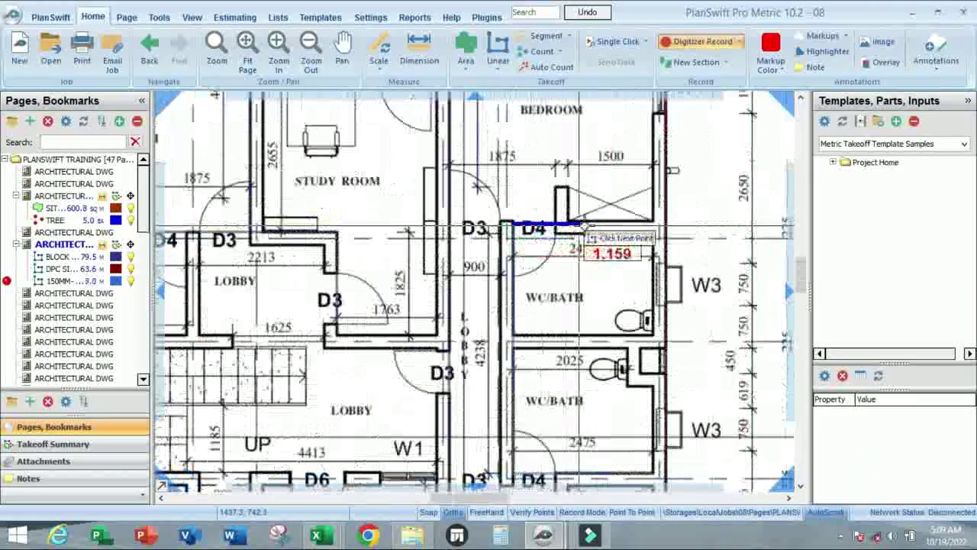
{"action": "scroll", "coordinate": [613, 229], "scroll_direction": "up", "scroll_amount": 4}
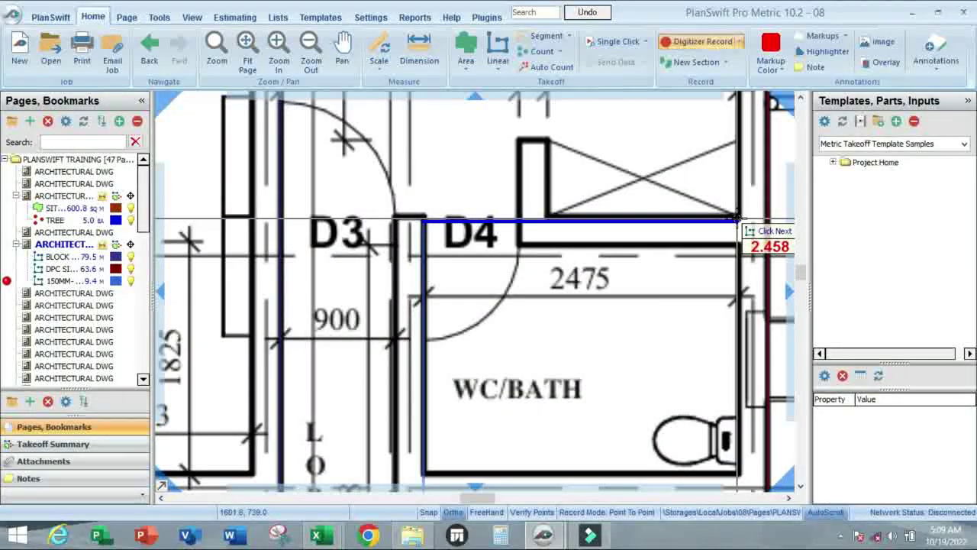
{"action": "right_click", "coordinate": [737, 221]}
{"action": "left_click", "coordinate": [763, 247]}
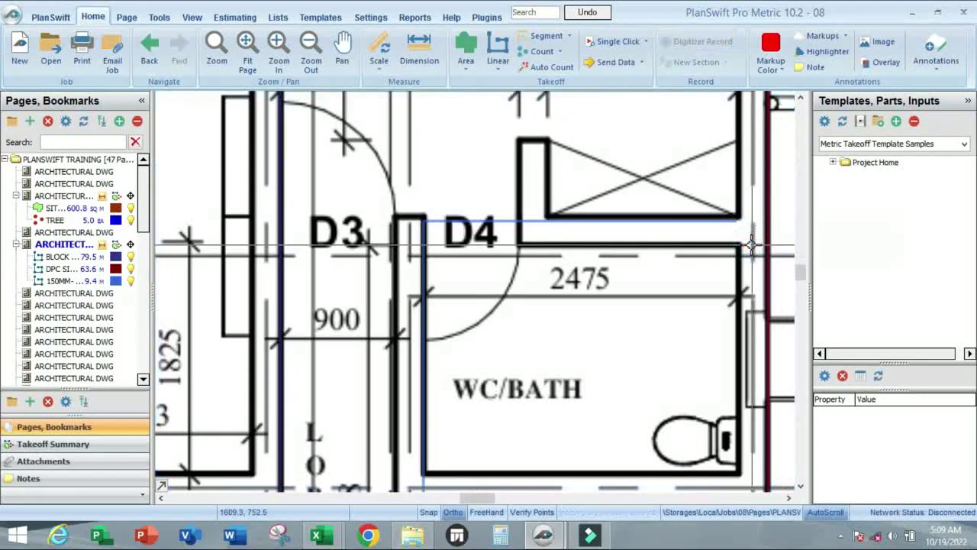
- Check the 150MM- BLOCK WALL length in the page legend against cell C141 and its amount in PLANSWIFT TRAINING.xlsx, then return to PlanSwift
{"action": "scroll", "coordinate": [594, 231], "scroll_direction": "down", "scroll_amount": 4}
{"action": "left_click", "coordinate": [91, 283]}
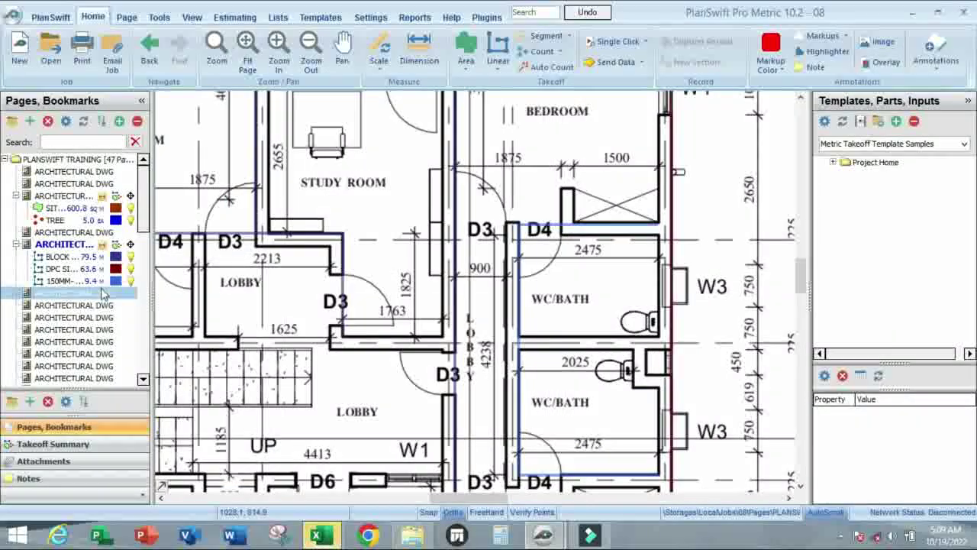
{"action": "scroll", "coordinate": [450, 238], "scroll_direction": "down", "scroll_amount": 3}
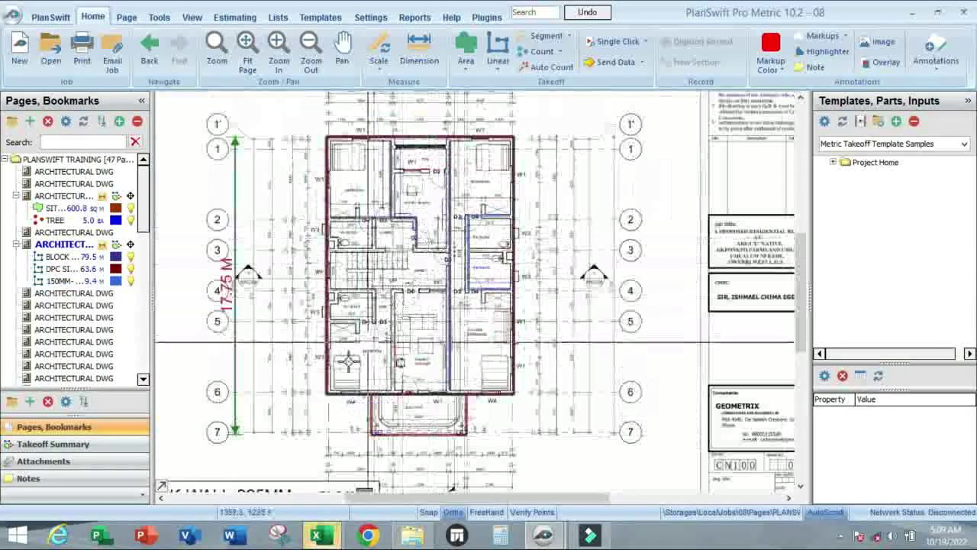
{"action": "scroll", "coordinate": [436, 323], "scroll_direction": "down", "scroll_amount": 1}
{"action": "scroll", "coordinate": [334, 485], "scroll_direction": "up", "scroll_amount": 3}
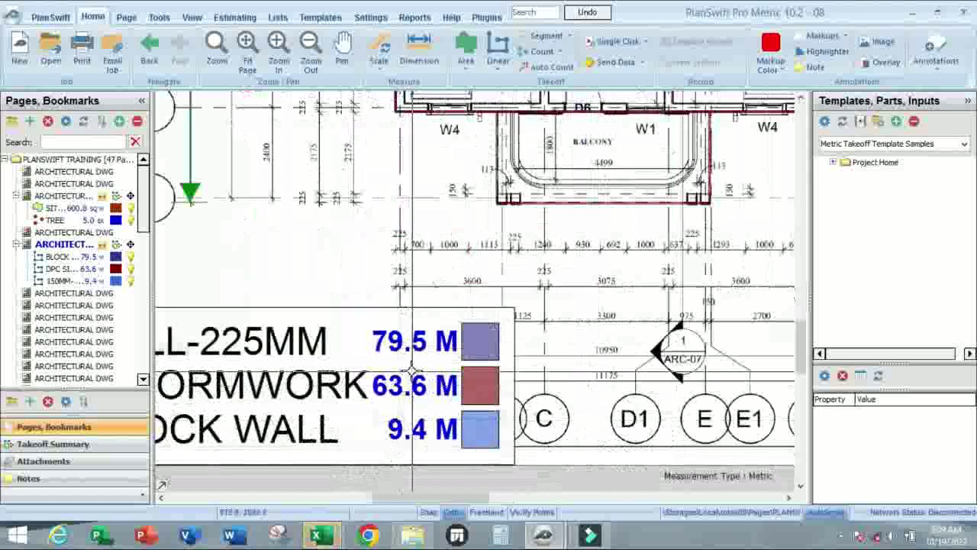
{"action": "mouse_move", "coordinate": [326, 539]}
{"action": "left_click", "coordinate": [246, 462]}
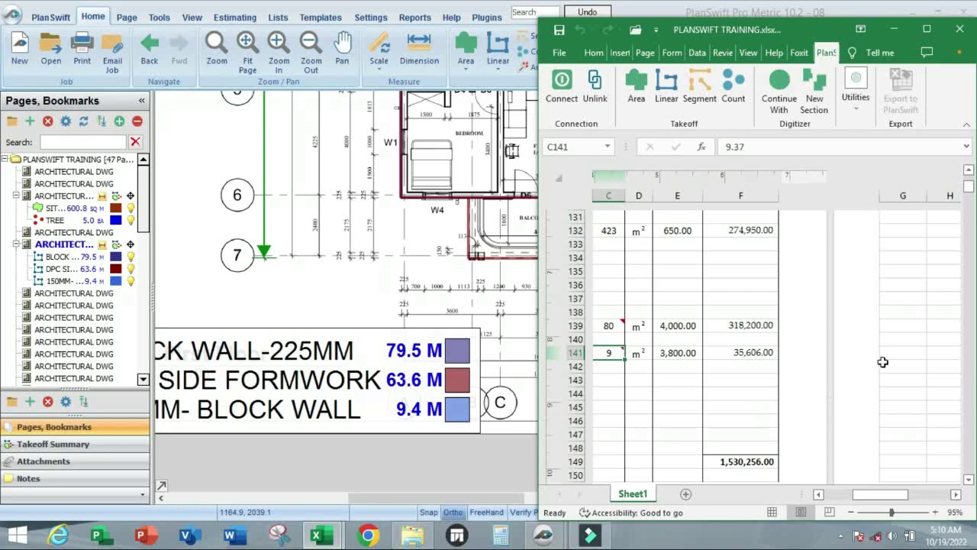
{"action": "left_click", "coordinate": [894, 29]}
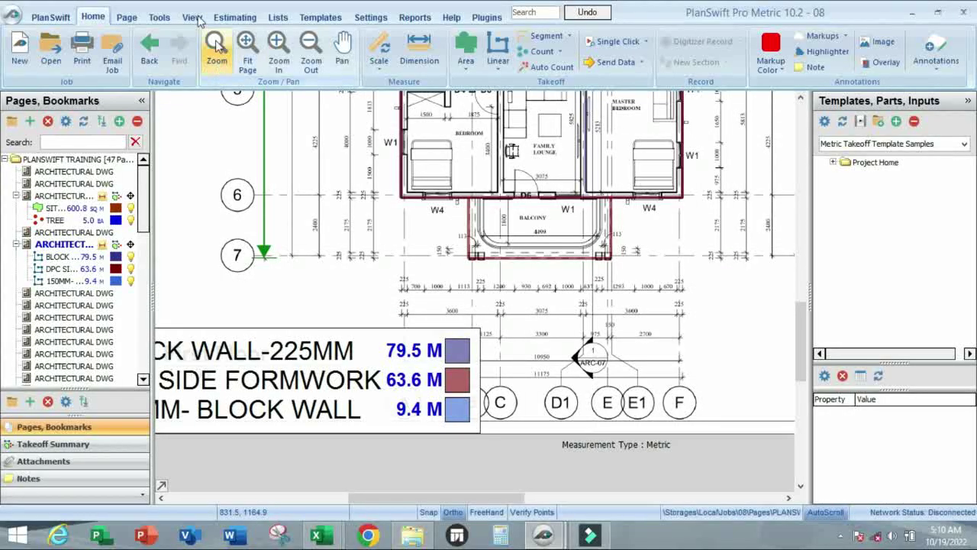
- Start zipping the current job into a SwiftJob file
{"action": "left_click", "coordinate": [158, 19]}
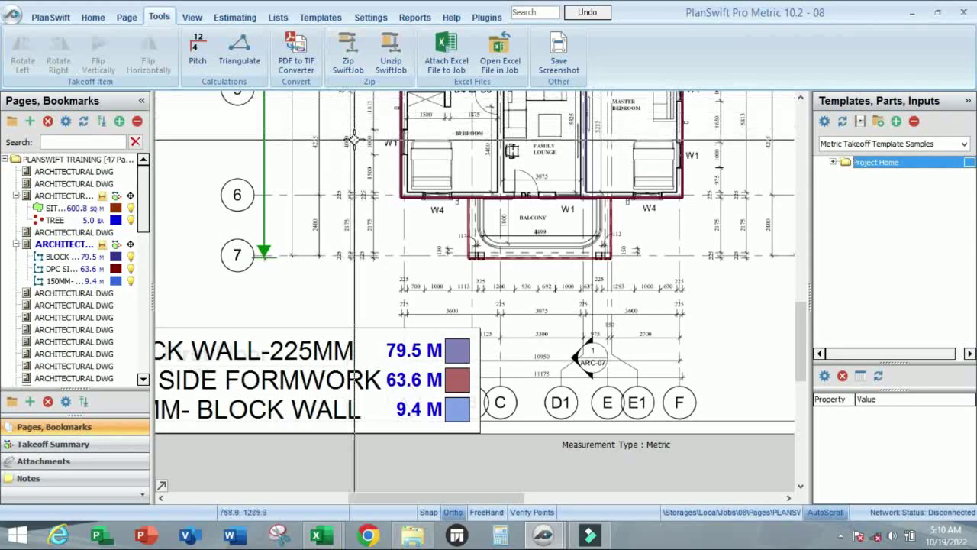
{"action": "scroll", "coordinate": [366, 161], "scroll_direction": "down", "scroll_amount": 3}
{"action": "scroll", "coordinate": [385, 160], "scroll_direction": "up", "scroll_amount": 3}
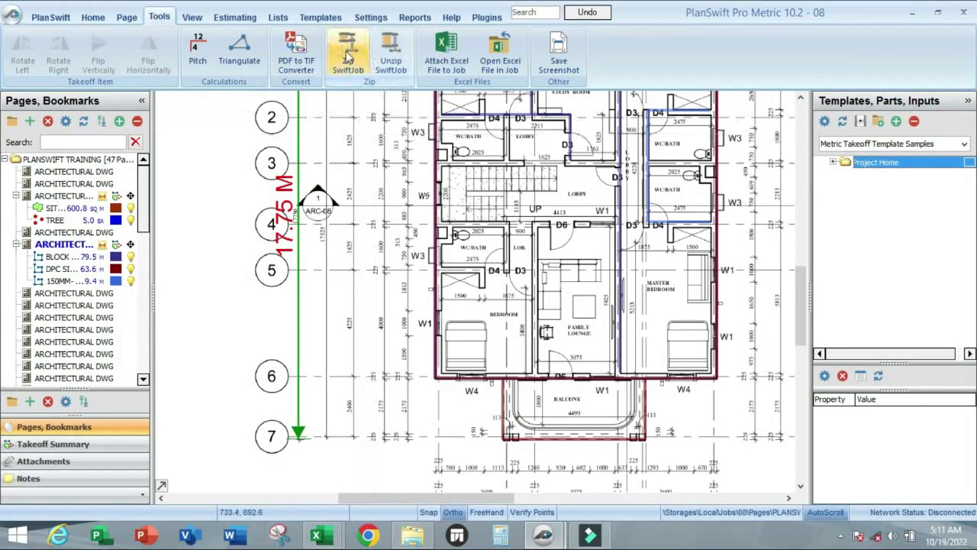
{"action": "left_click", "coordinate": [348, 61]}
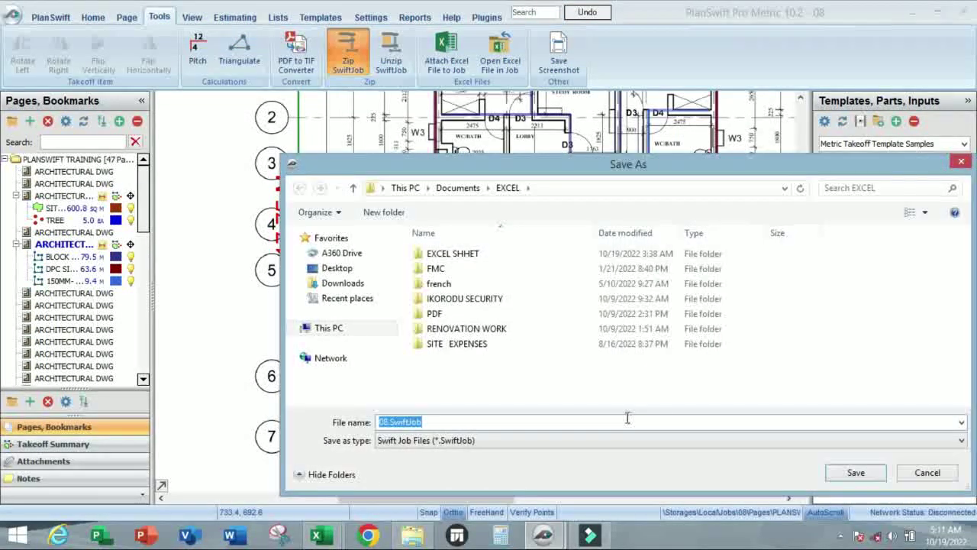
{"action": "left_click_drag", "start_coordinate": [531, 169], "coordinate": [502, 113]}
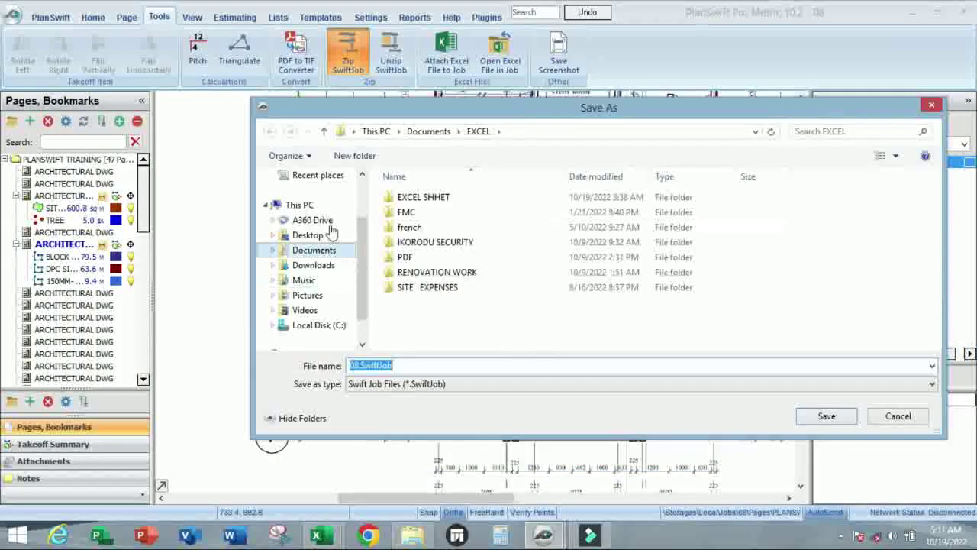
- Try to save the zipped job on the Desktop under the name PLANSWIFT TRAINING
{"action": "scroll", "coordinate": [357, 266], "scroll_direction": "up", "scroll_amount": 2}
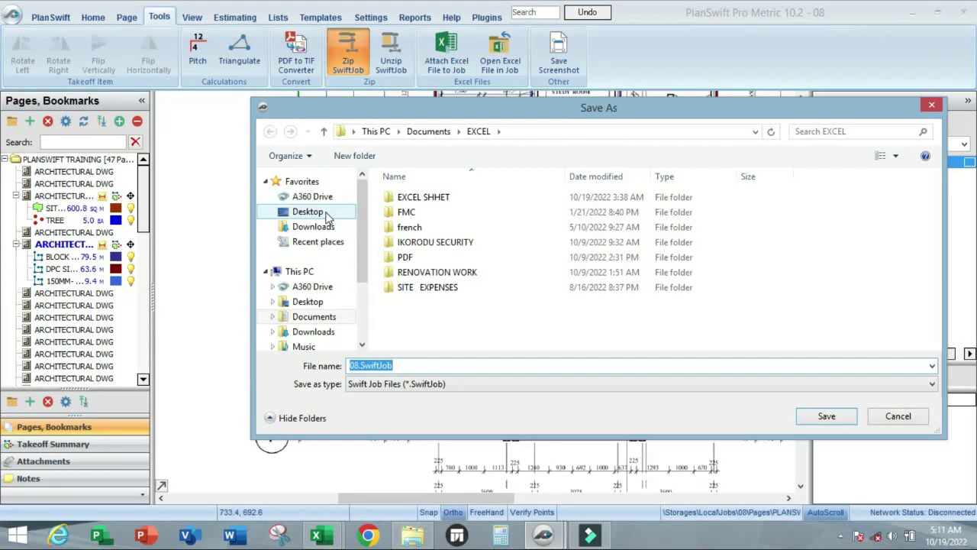
{"action": "left_click", "coordinate": [326, 214]}
{"action": "left_click", "coordinate": [433, 365]}
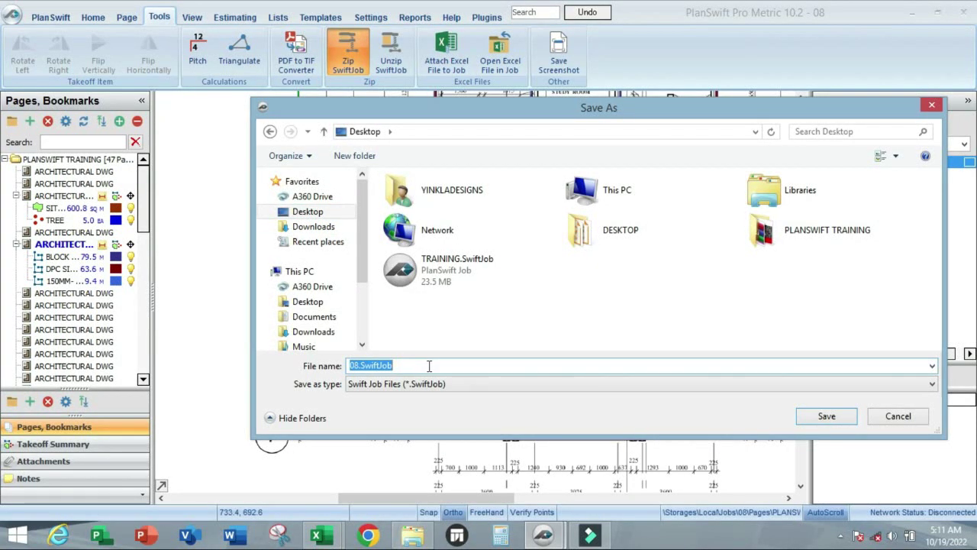
{"action": "type", "text": "PRO"}
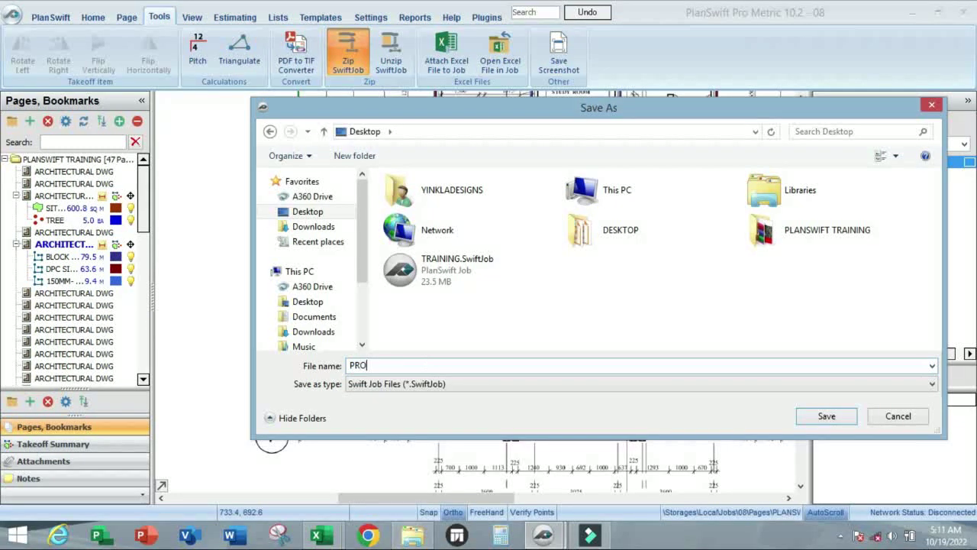
{"action": "type", "text": "JECT 08"}
{"action": "key", "text": "BackSpace"}
{"action": "key", "text": "BackSpace"}
{"action": "key", "text": "BackSpace"}
{"action": "key", "text": "BackSpace"}
{"action": "key", "text": "BackSpace"}
{"action": "key", "text": "BackSpace"}
{"action": "key", "text": "BackSpace"}
{"action": "key", "text": "BackSpace"}
{"action": "type", "text": "PLANS"}
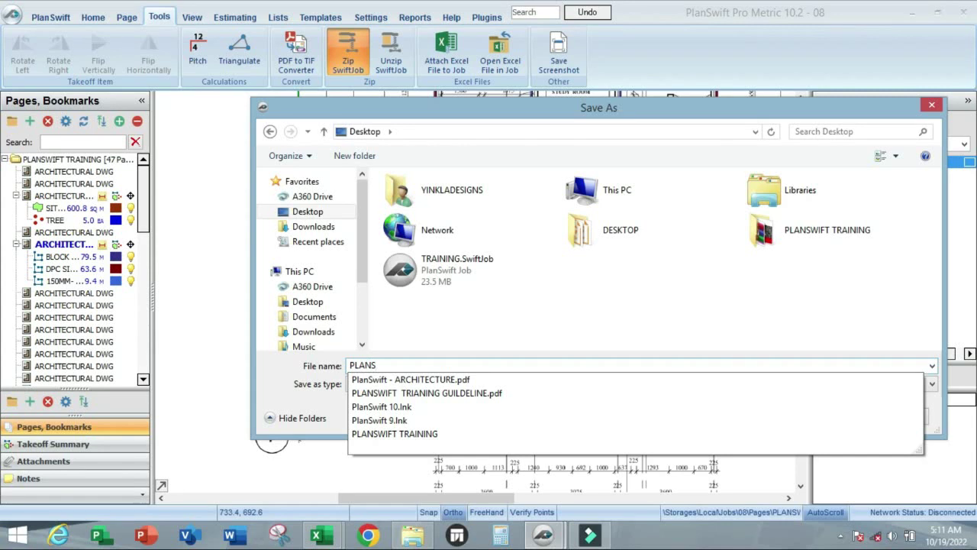
{"action": "type", "text": "WISFT"}
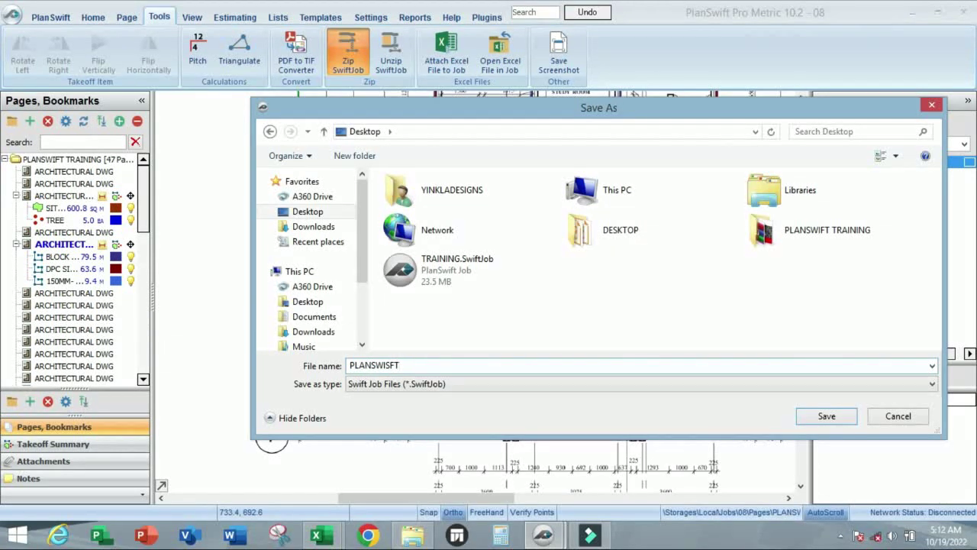
{"action": "key", "text": "BackSpace"}
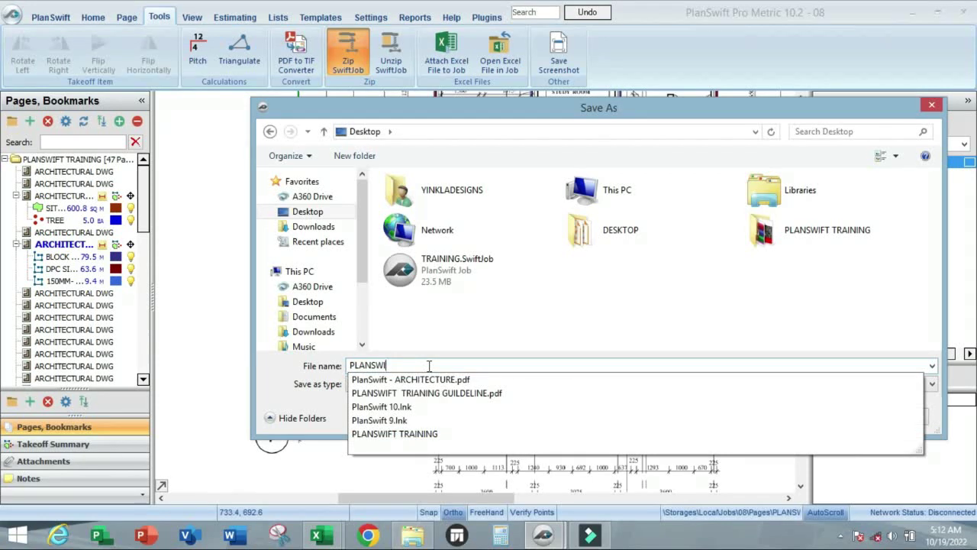
{"action": "type", "text": "FT TRAINING"}
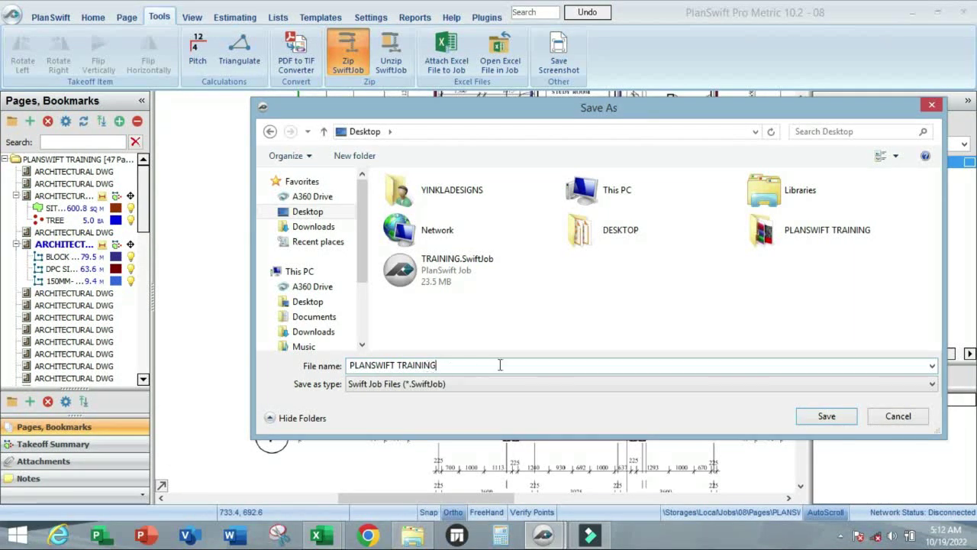
{"action": "left_click", "coordinate": [823, 418]}
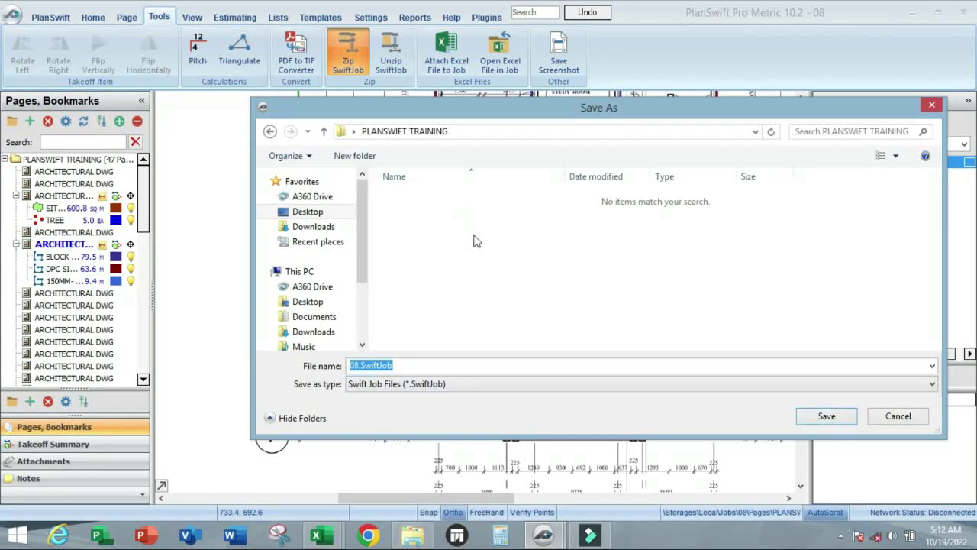
- Save the zipped job as PLANSWIFT TRAINING in the SITE EXPENSES folder under Documents > EXCEL
{"action": "left_click", "coordinate": [269, 132]}
{"action": "left_click", "coordinate": [270, 132]}
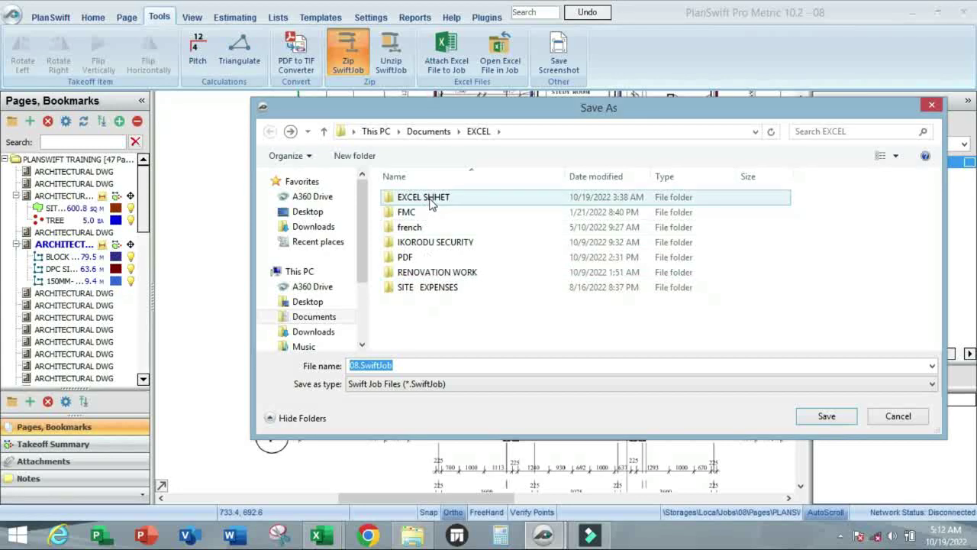
{"action": "left_click", "coordinate": [447, 293]}
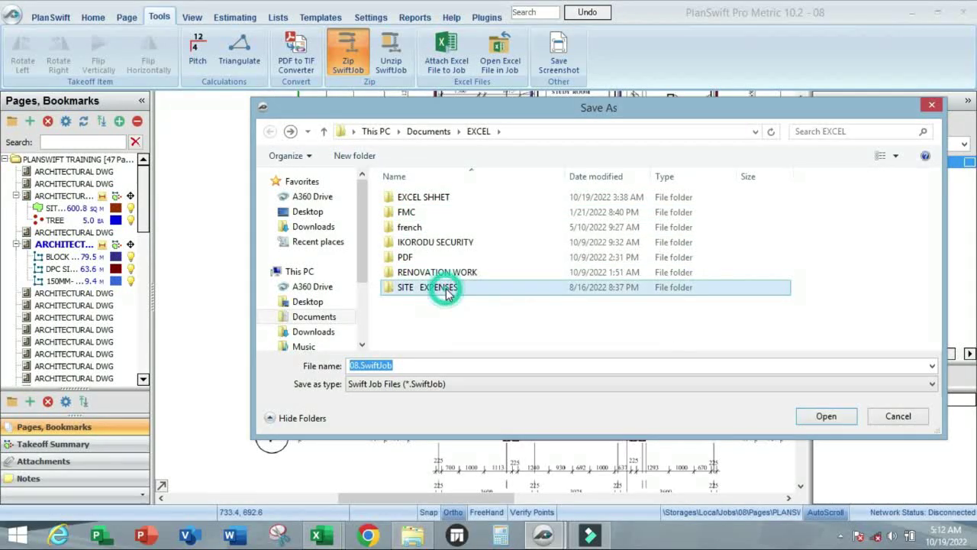
{"action": "double_click", "coordinate": [454, 296]}
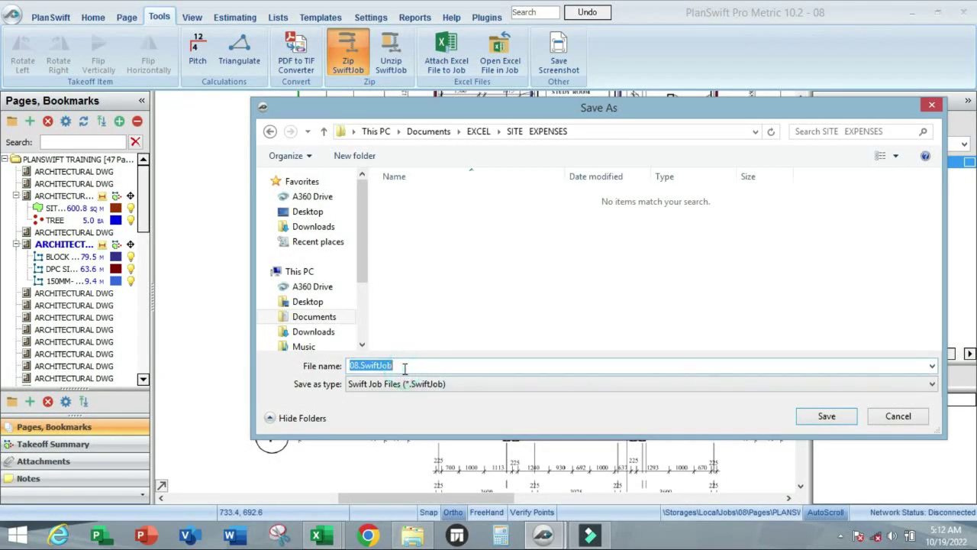
{"action": "type", "text": "P"}
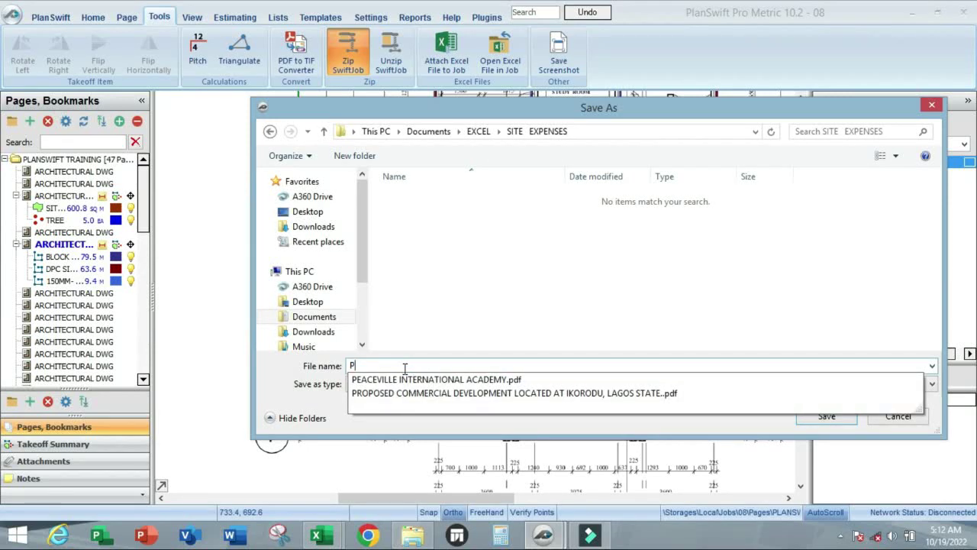
{"action": "type", "text": "PL"}
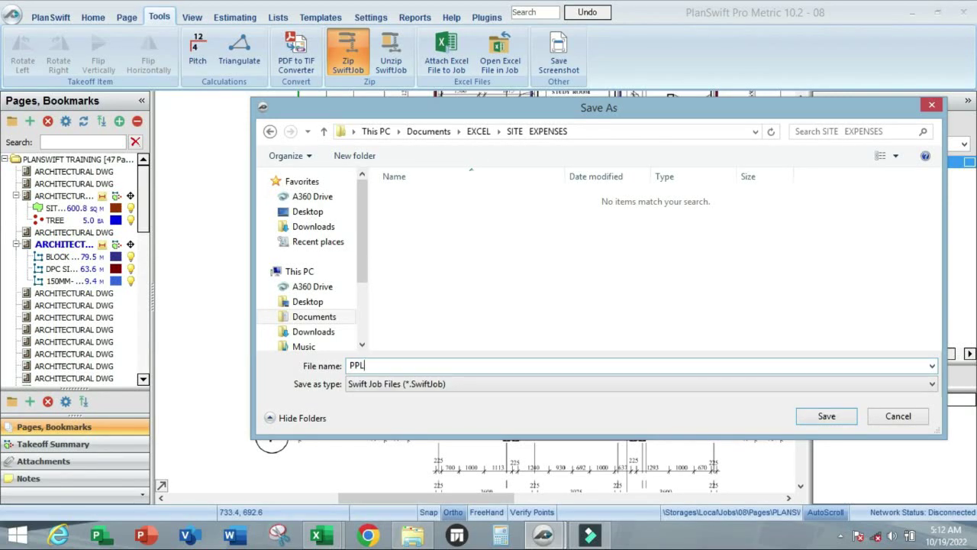
{"action": "key", "text": "BackSpace"}
{"action": "key", "text": "BackSpace"}
{"action": "type", "text": "LANSWIFT BTRAININ"}
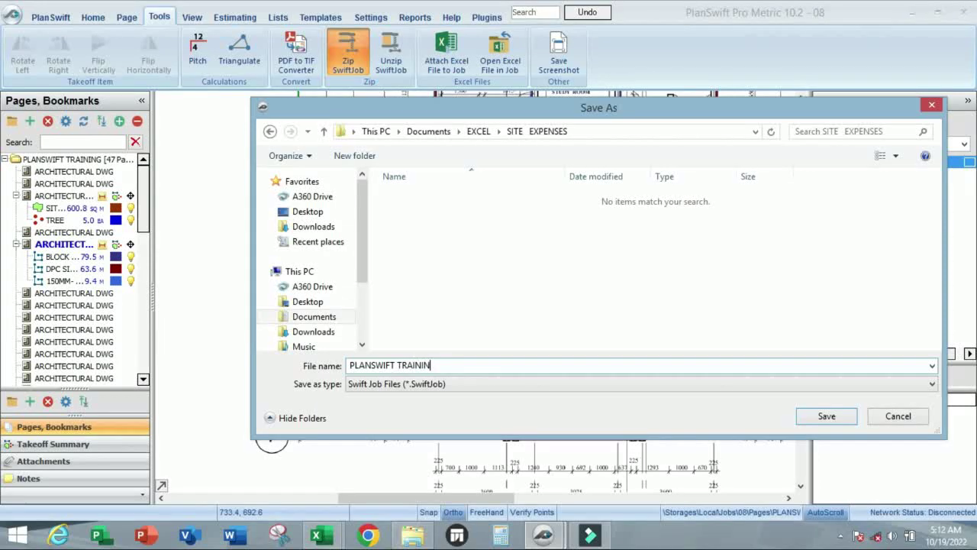
{"action": "type", "text": "G"}
{"action": "left_click", "coordinate": [826, 417]}
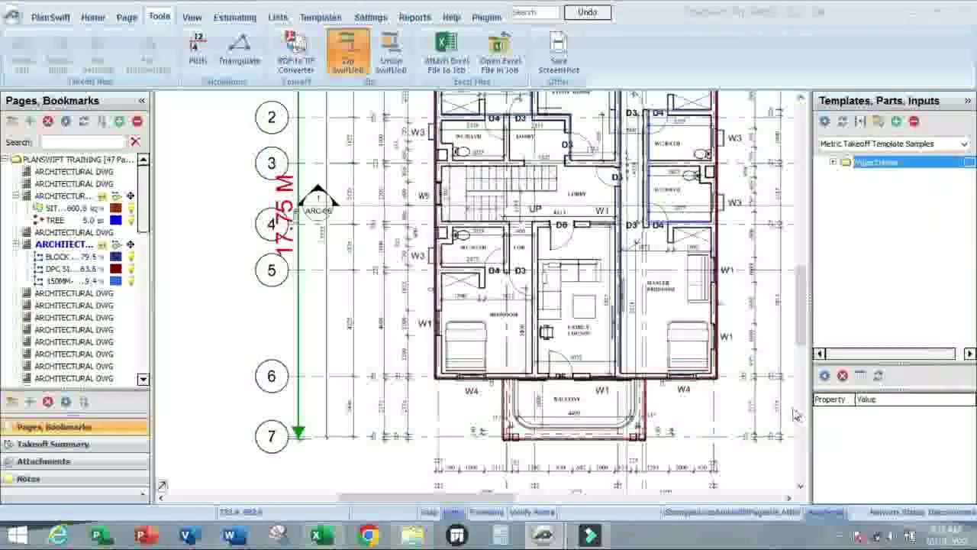
- Switch to File Explorer and open the SITE EXPENSES folder under Documents > EXCEL
{"action": "left_click", "coordinate": [407, 539]}
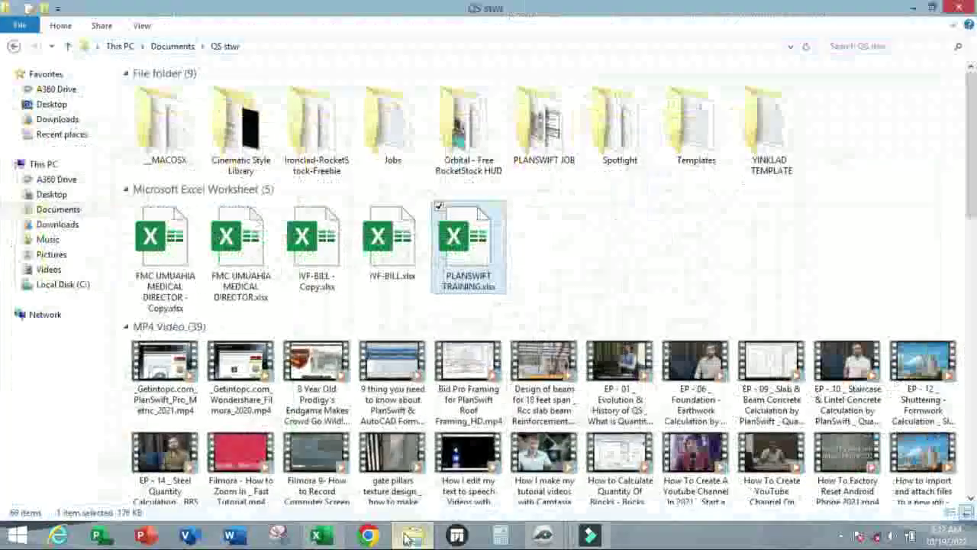
{"action": "left_click", "coordinate": [68, 46]}
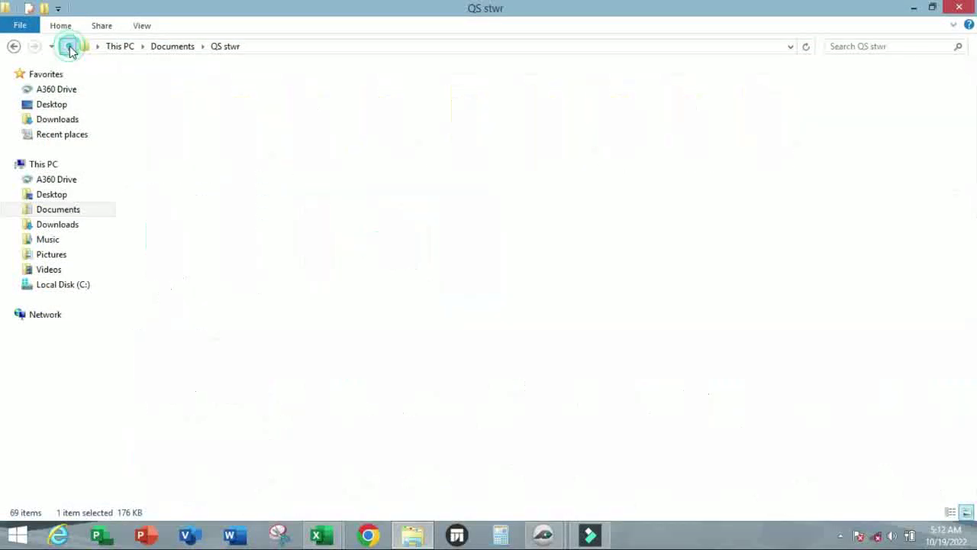
{"action": "double_click", "coordinate": [166, 428]}
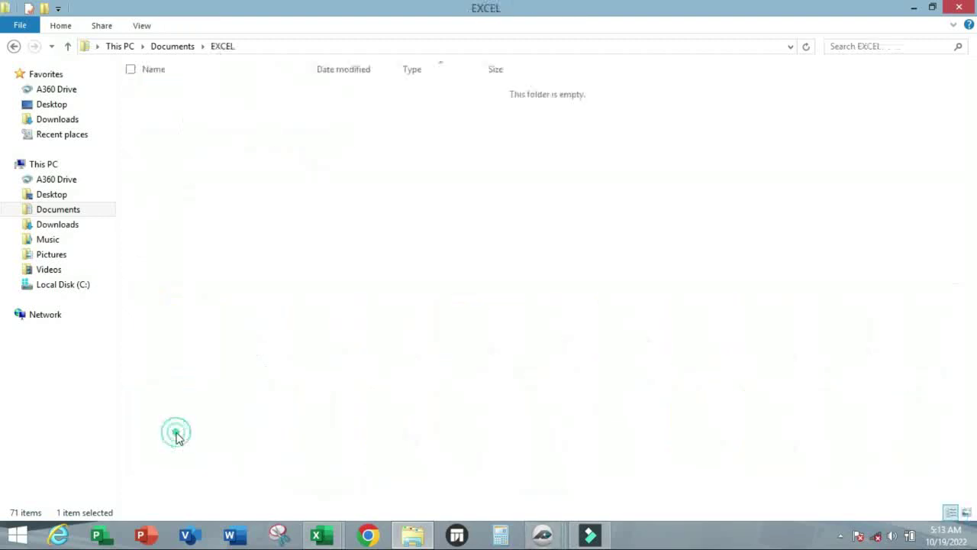
{"action": "double_click", "coordinate": [220, 202]}
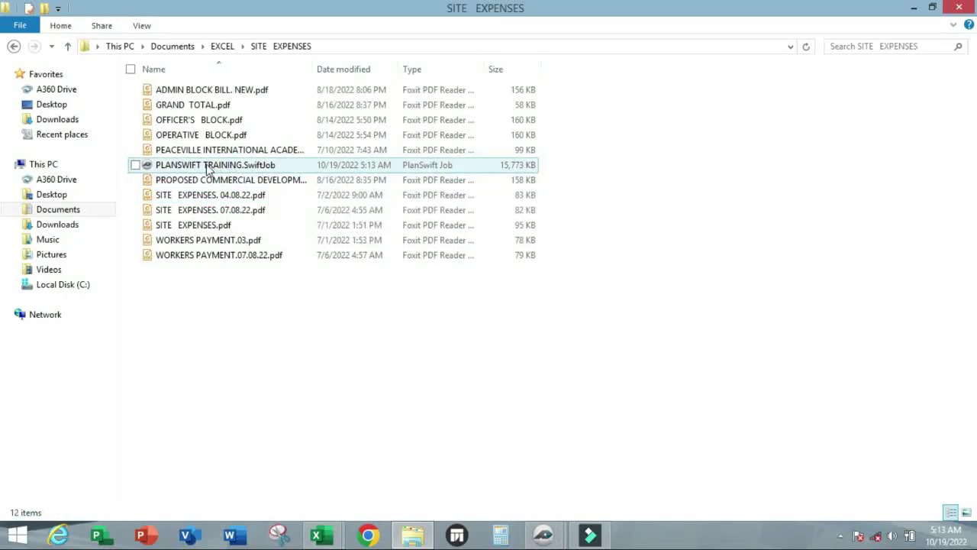
- Compress PLANSWIFT TRAINING.SwiftJob into an archive in ZIP format, then return to PlanSwift
{"action": "right_click", "coordinate": [255, 167]}
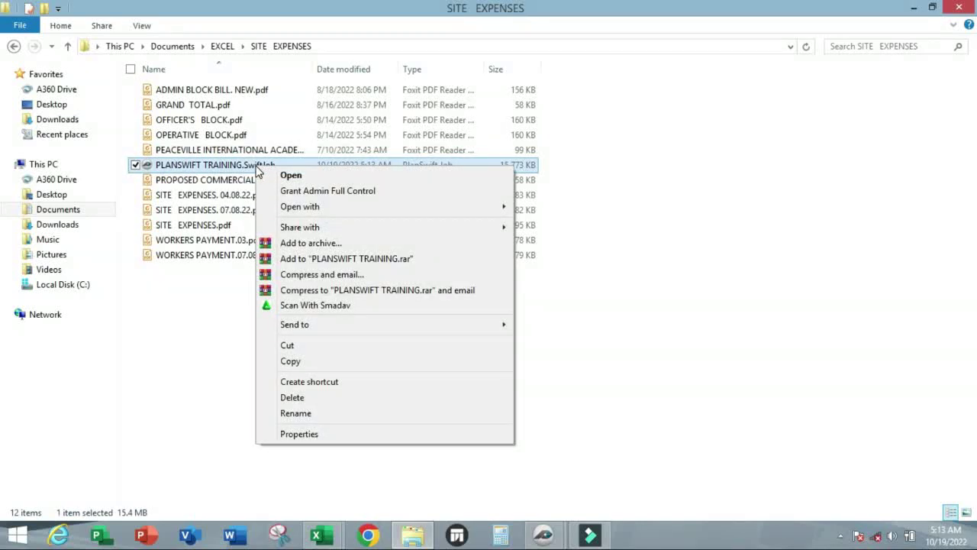
{"action": "mouse_move", "coordinate": [354, 328]}
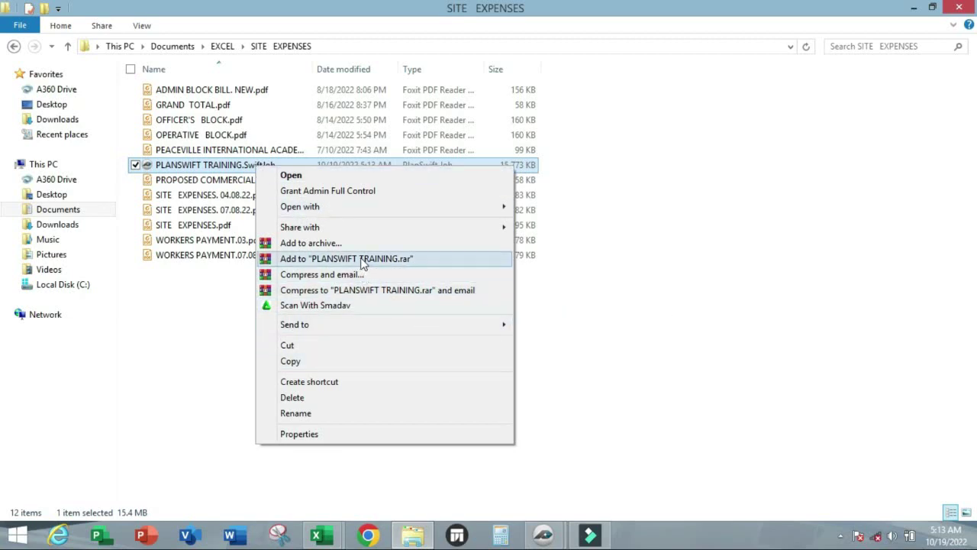
{"action": "left_click", "coordinate": [340, 244]}
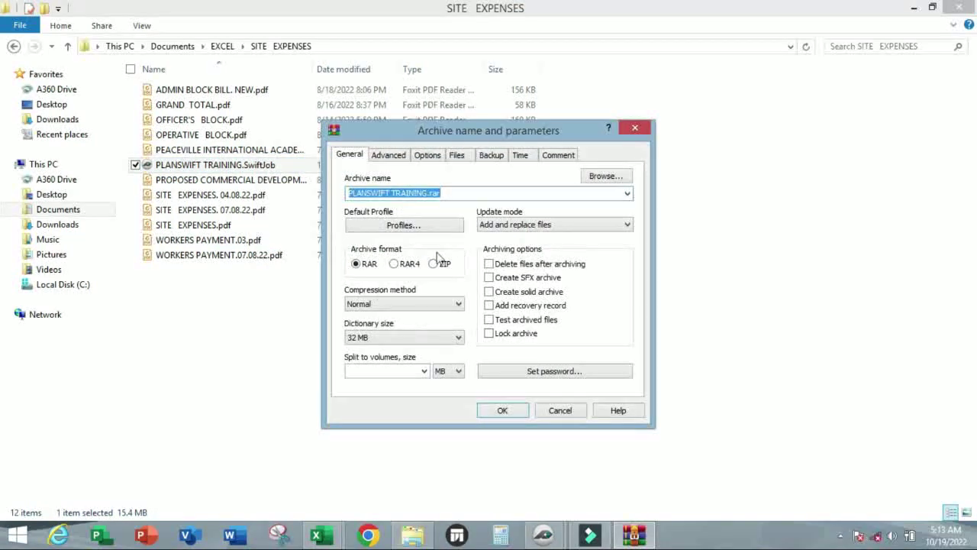
{"action": "left_click", "coordinate": [434, 264]}
{"action": "left_click", "coordinate": [502, 410]}
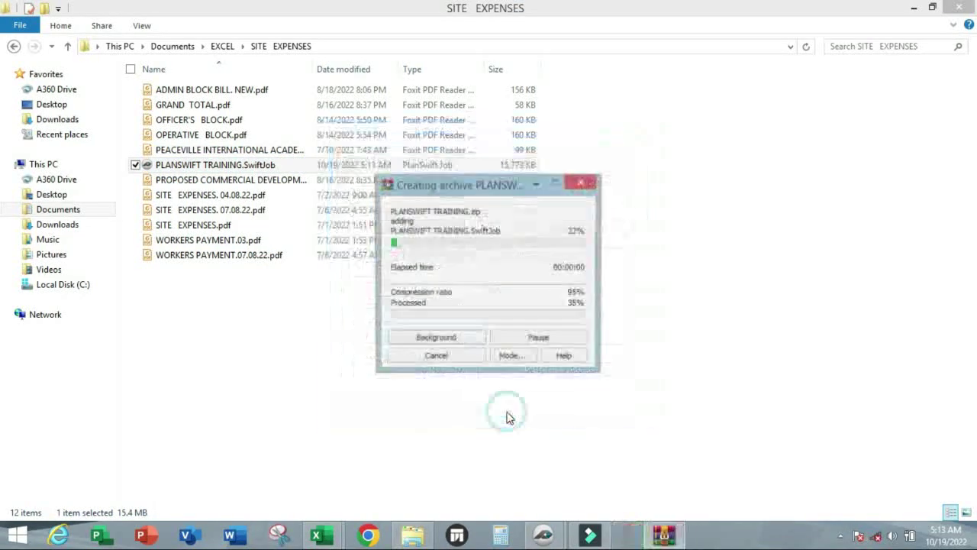
{"action": "left_click", "coordinate": [525, 365]}
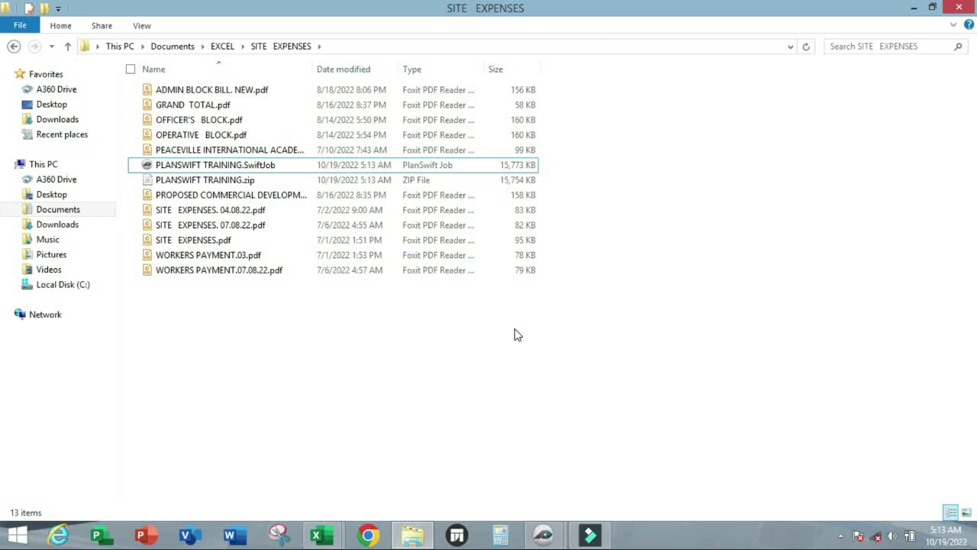
{"action": "left_click", "coordinate": [912, 9]}
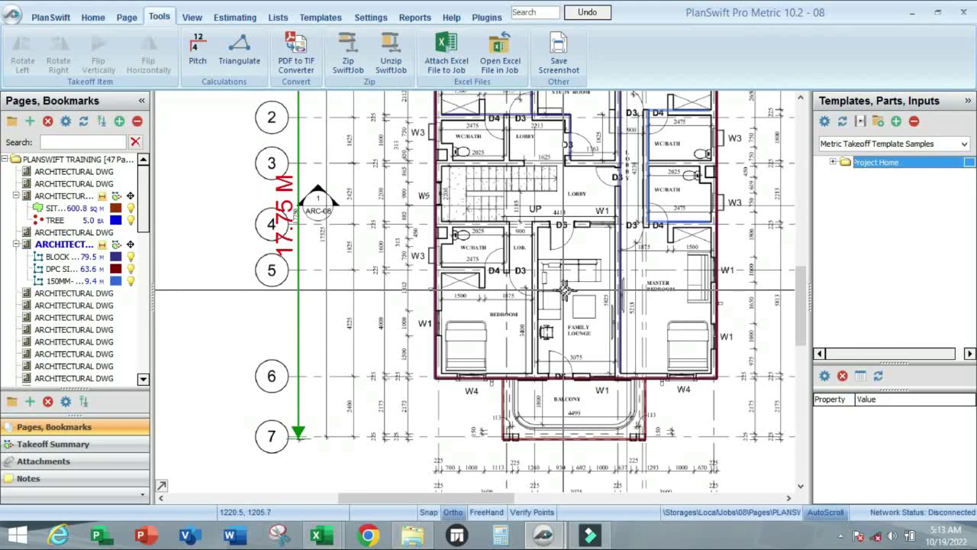
- View the whole floor plan sheet with its takeoff legend and shift it sideways with the Pan tool
{"action": "scroll", "coordinate": [507, 357], "scroll_direction": "down", "scroll_amount": 3}
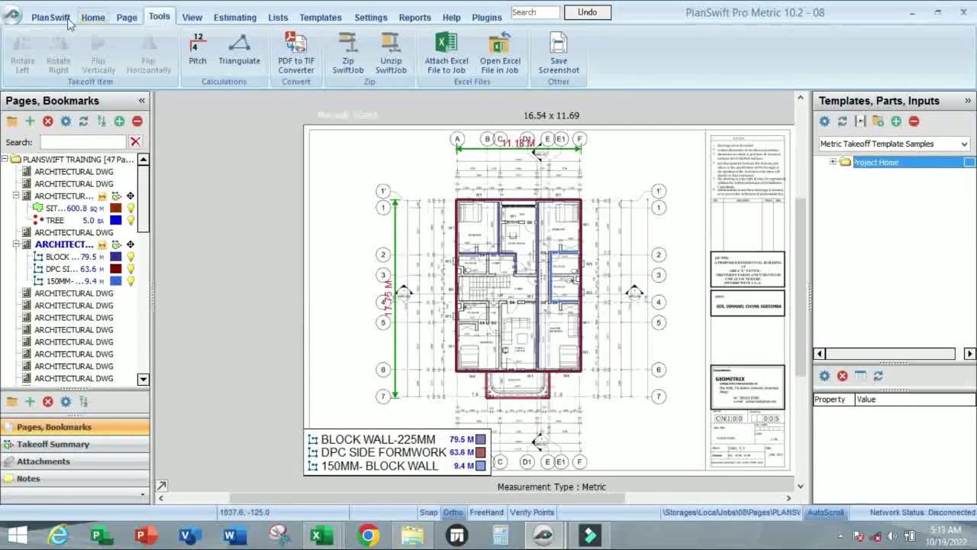
{"action": "left_click", "coordinate": [95, 21]}
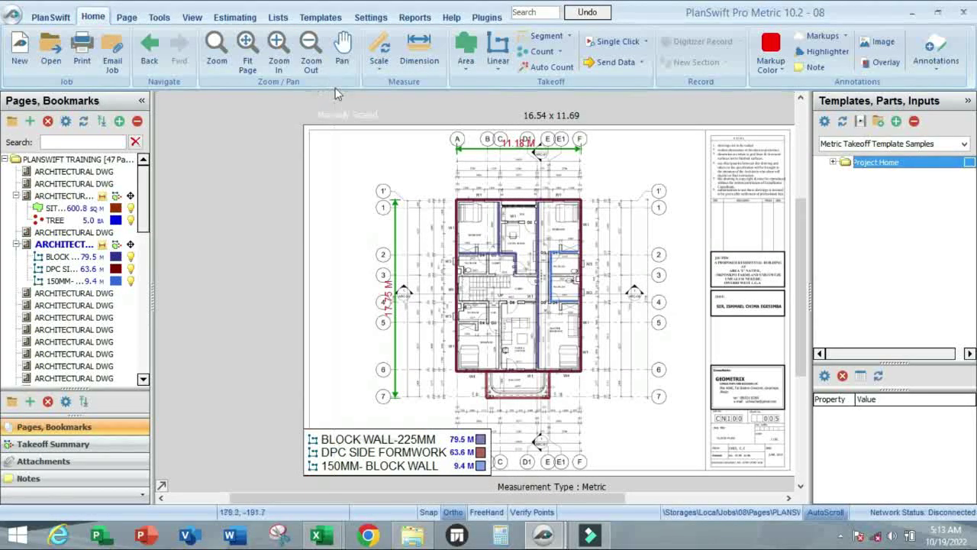
{"action": "left_click", "coordinate": [343, 50]}
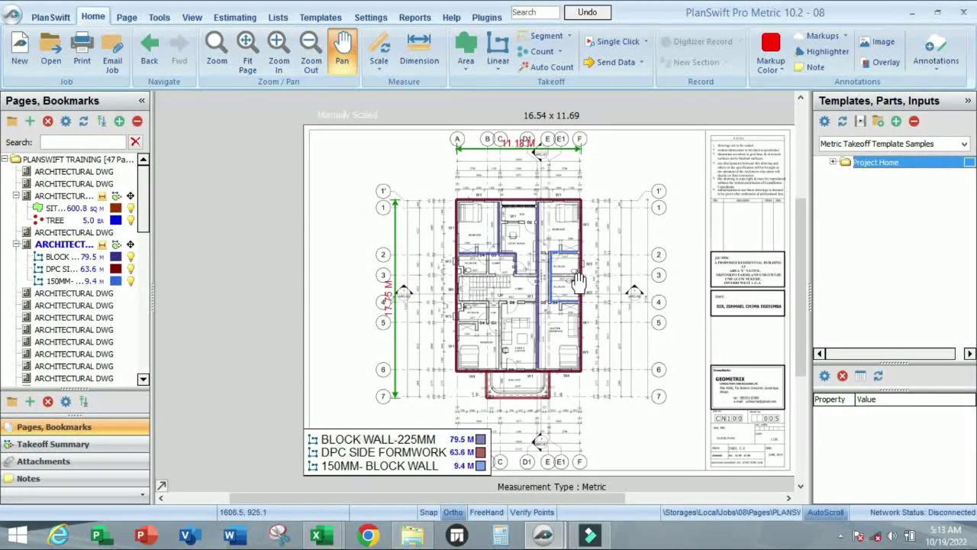
{"action": "mouse_move", "coordinate": [584, 271]}
{"action": "left_mouse_down"}
{"action": "mouse_move", "coordinate": [458, 192]}
{"action": "mouse_move", "coordinate": [621, 252]}
{"action": "mouse_move", "coordinate": [458, 297]}
{"action": "mouse_move", "coordinate": [535, 201]}
{"action": "mouse_move", "coordinate": [504, 271]}
{"action": "left_mouse_up"}
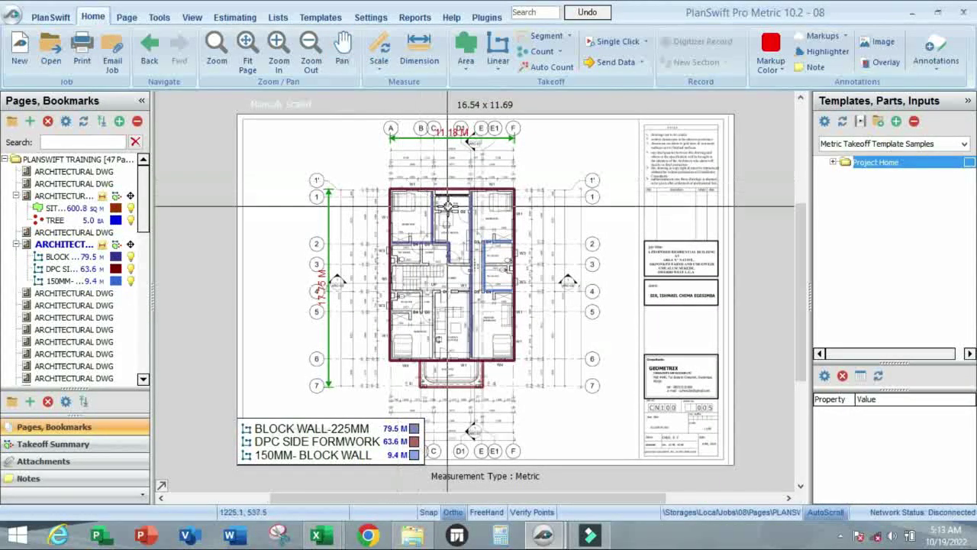
- Insert the image 3D View 5.jpg from the Desktop onto the floor plan page and end the placement
{"action": "scroll", "coordinate": [617, 145], "scroll_direction": "up", "scroll_amount": 2}
{"action": "scroll", "coordinate": [617, 145], "scroll_direction": "up", "scroll_amount": 2}
{"action": "scroll", "coordinate": [595, 168], "scroll_direction": "down", "scroll_amount": 2}
{"action": "scroll", "coordinate": [569, 187], "scroll_direction": "up", "scroll_amount": 3}
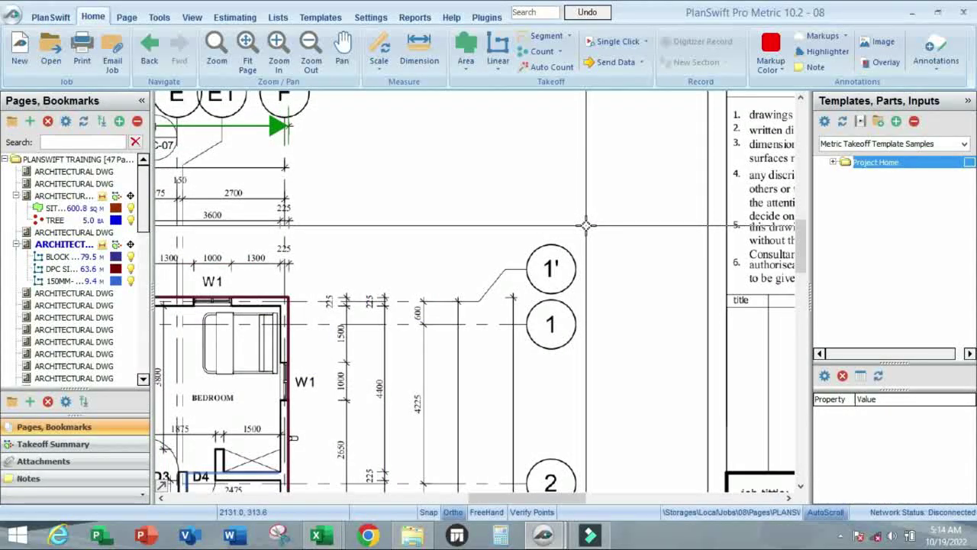
{"action": "left_click", "coordinate": [882, 44]}
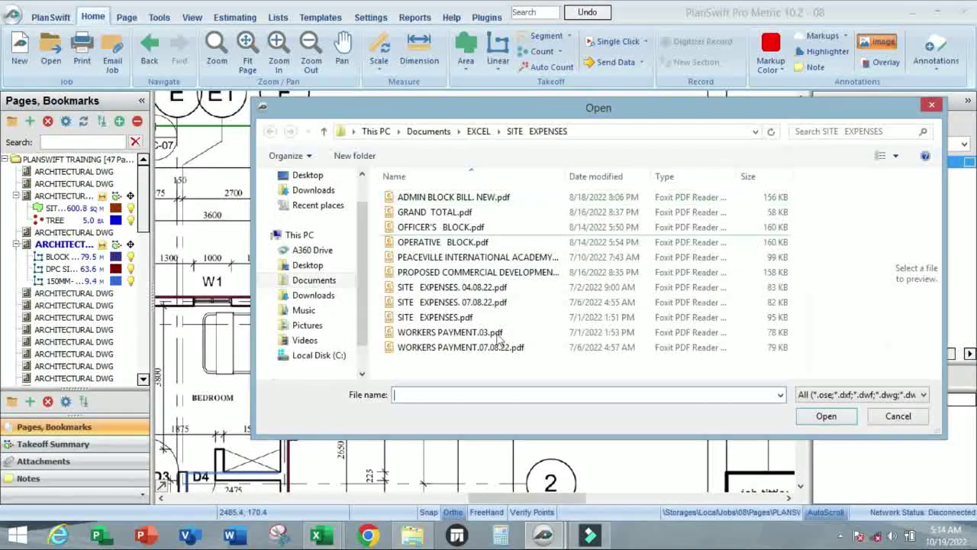
{"action": "left_click_drag", "start_coordinate": [361, 289], "coordinate": [361, 325]}
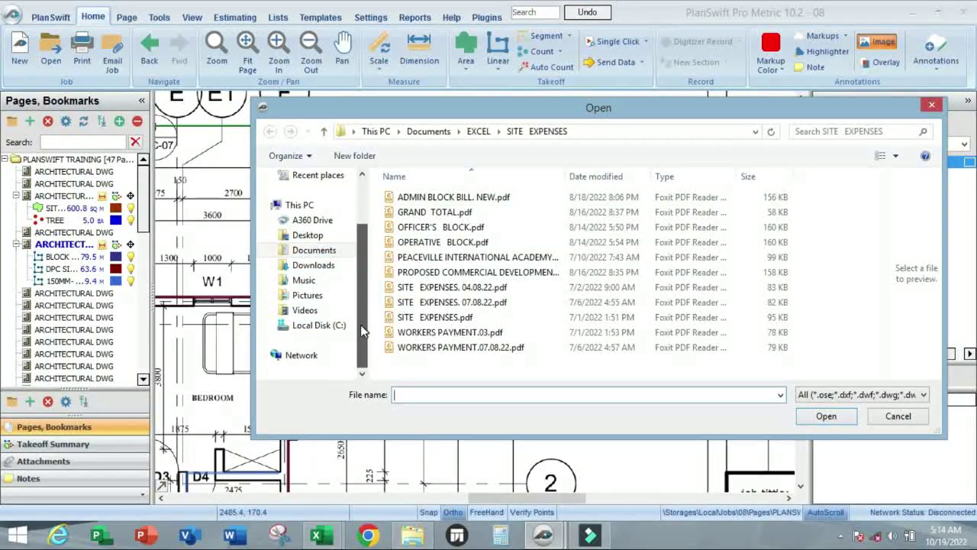
{"action": "left_click", "coordinate": [317, 252]}
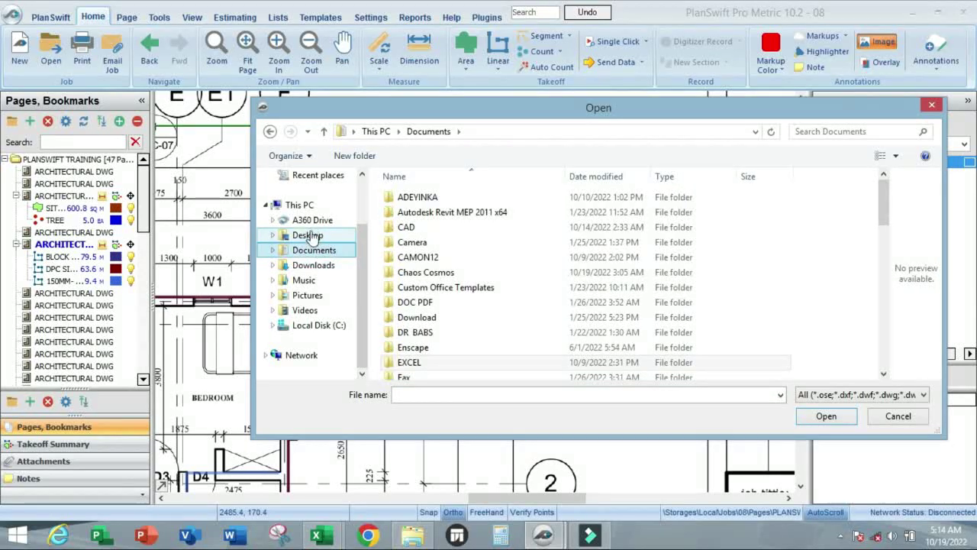
{"action": "scroll", "coordinate": [313, 229], "scroll_direction": "up", "scroll_amount": 2}
{"action": "left_click", "coordinate": [307, 211]}
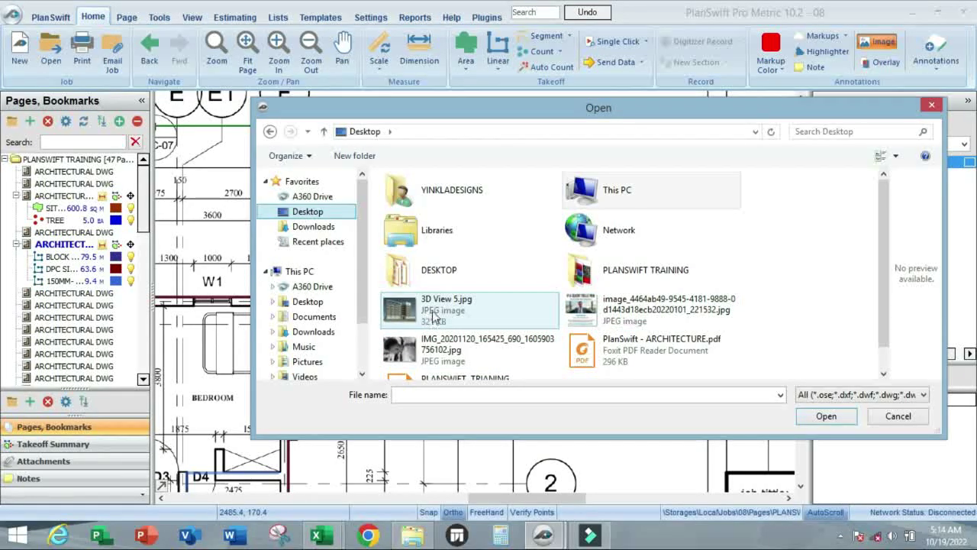
{"action": "left_click", "coordinate": [433, 315]}
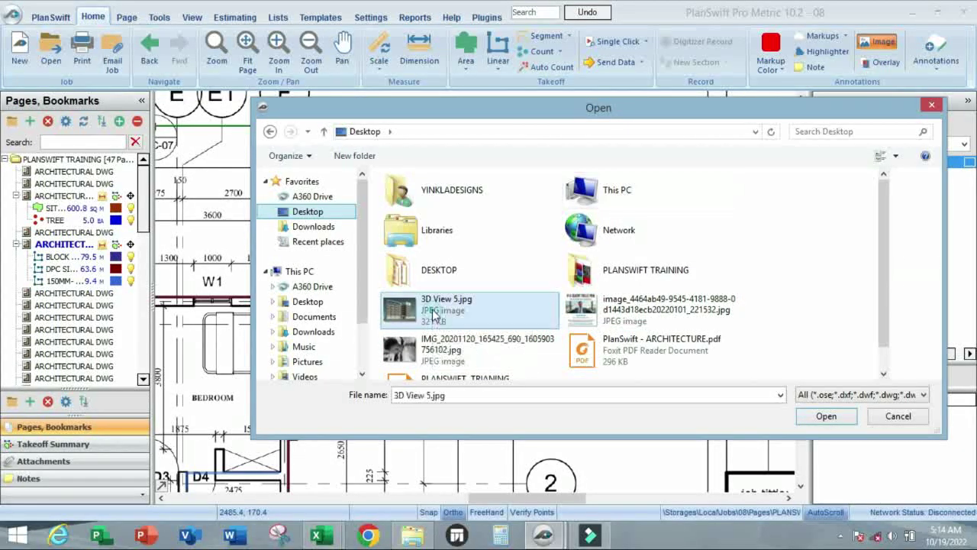
{"action": "left_click", "coordinate": [825, 416]}
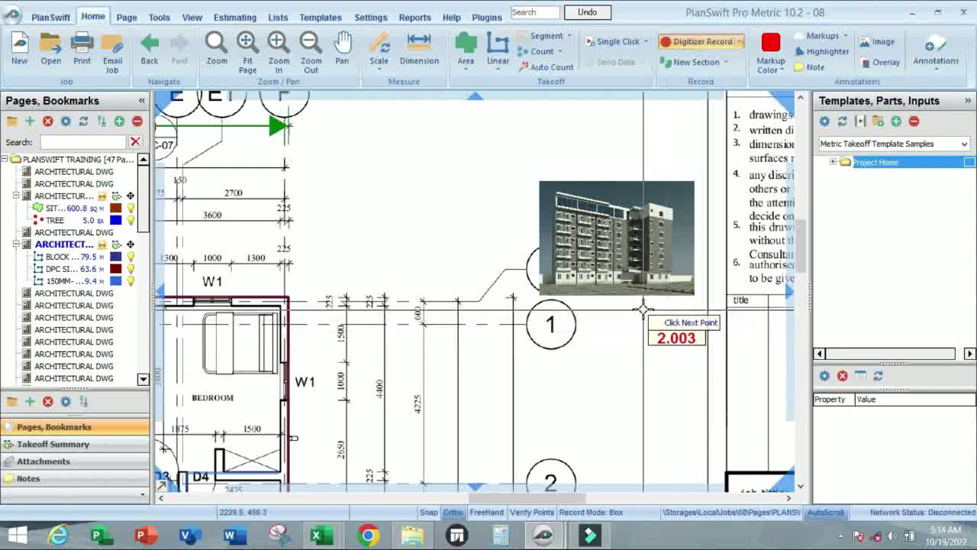
{"action": "key", "text": "Escape"}
{"action": "scroll", "coordinate": [587, 247], "scroll_direction": "down", "scroll_amount": 8}
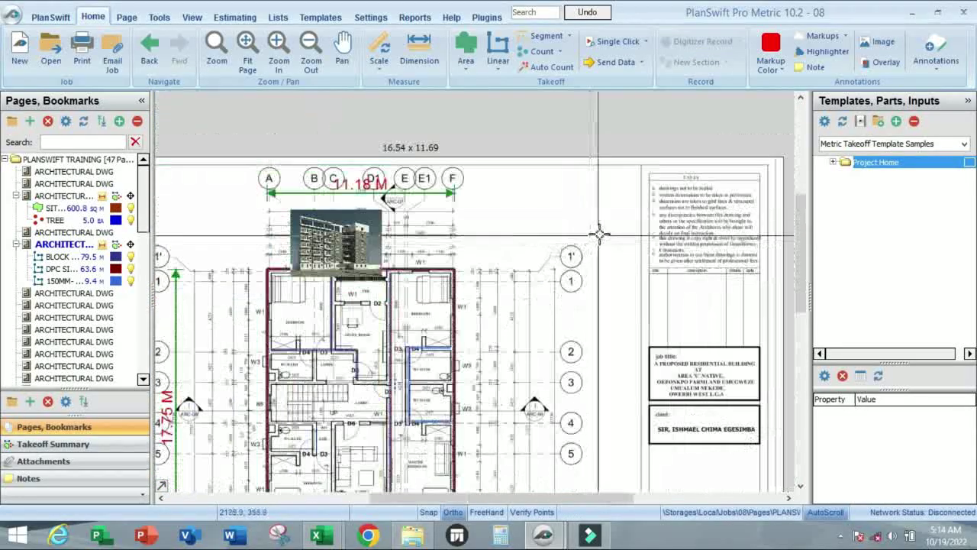
- Move the building image into the blank space between grid line F and the notes block, and enlarge it slightly
{"action": "scroll", "coordinate": [457, 243], "scroll_direction": "up", "scroll_amount": 2}
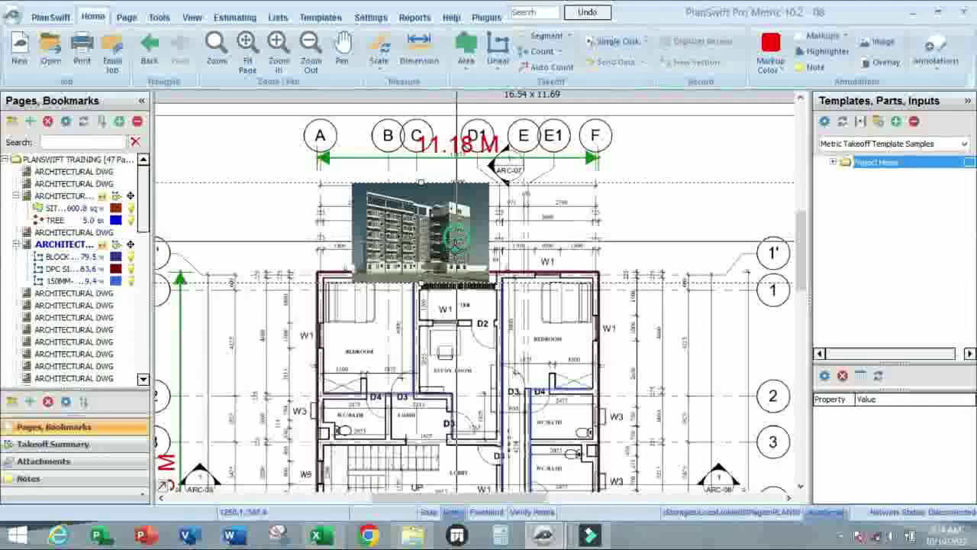
{"action": "scroll", "coordinate": [674, 212], "scroll_direction": "down", "scroll_amount": 4}
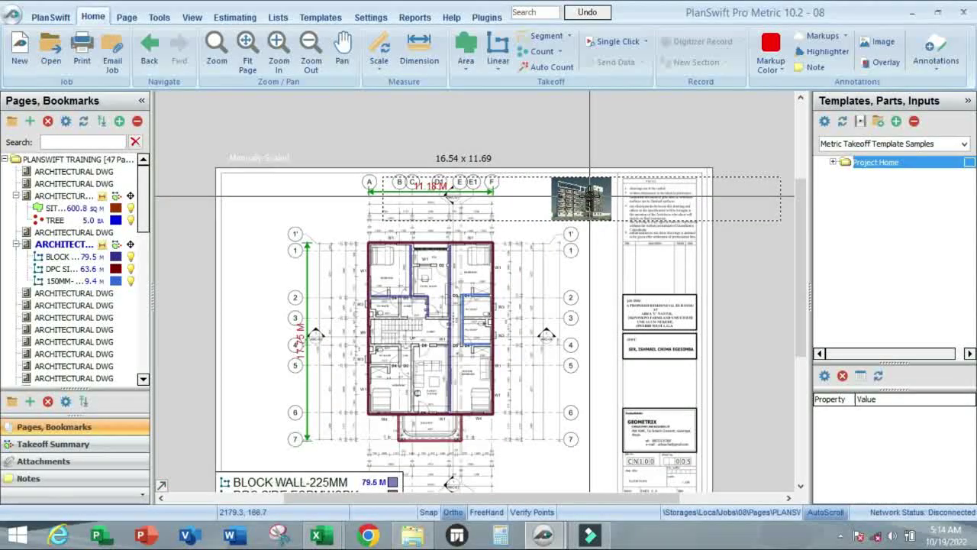
{"action": "scroll", "coordinate": [587, 195], "scroll_direction": "up", "scroll_amount": 5}
{"action": "left_click_drag", "start_coordinate": [552, 297], "coordinate": [498, 310]}
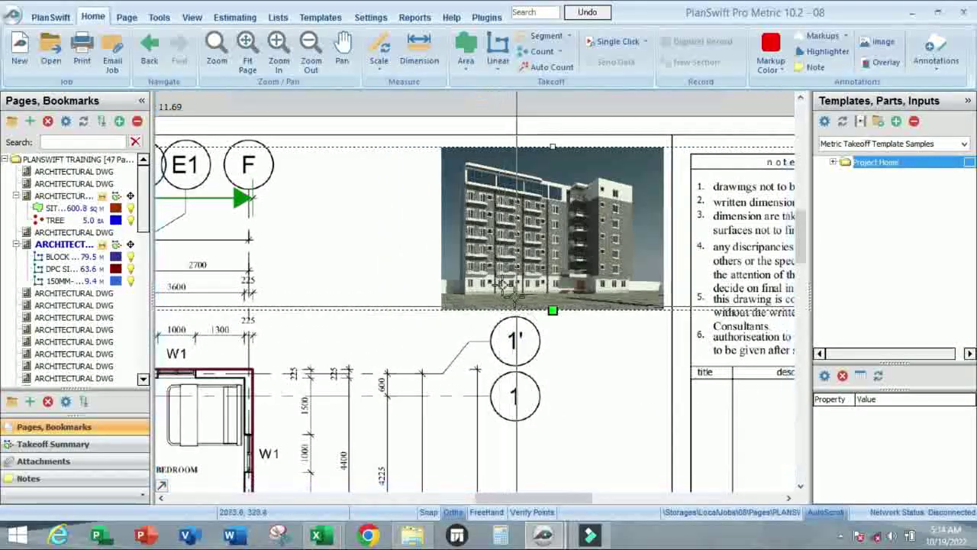
{"action": "scroll", "coordinate": [552, 286], "scroll_direction": "down", "scroll_amount": 3}
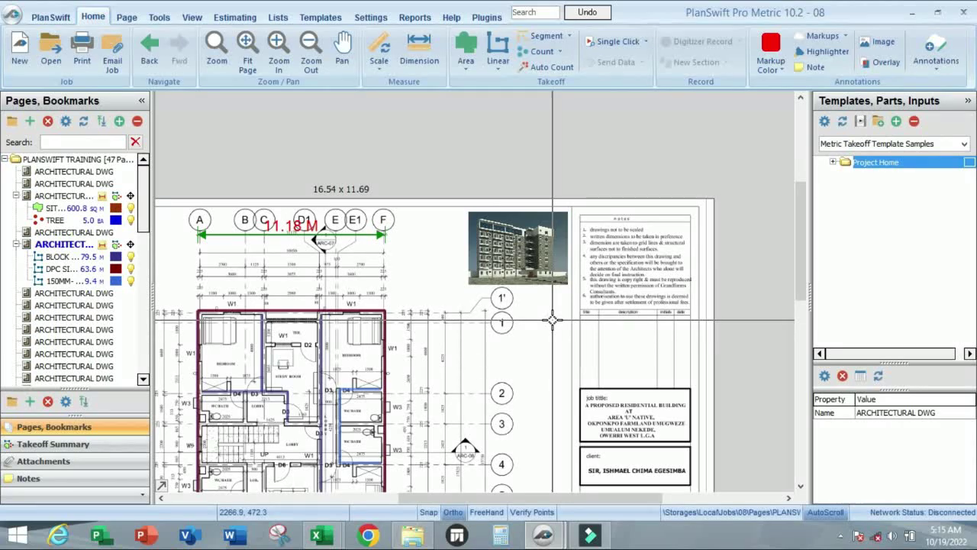
{"action": "scroll", "coordinate": [553, 308], "scroll_direction": "up", "scroll_amount": 1}
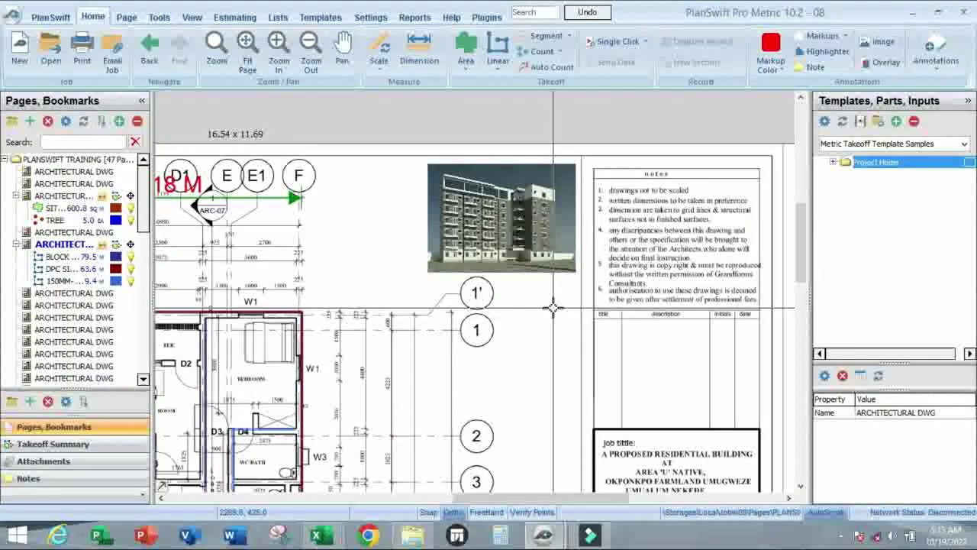